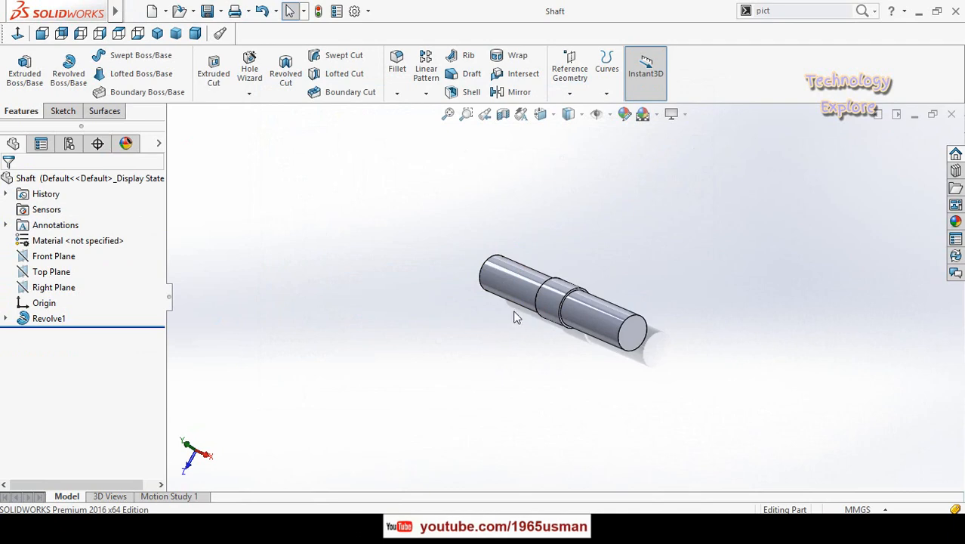
Step: Create a new assembly and place the Shaft part as its first component
key("ctrl+n")
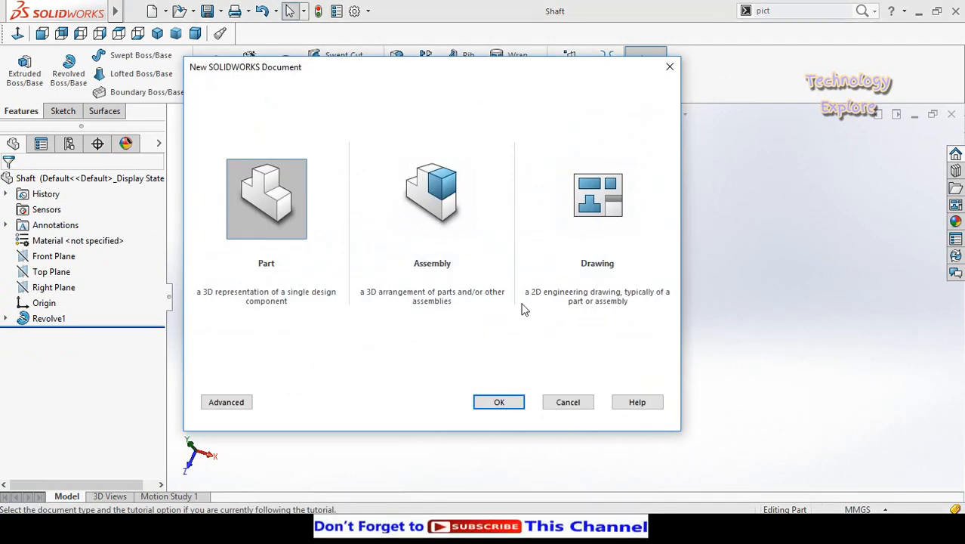
double_click(440, 208)
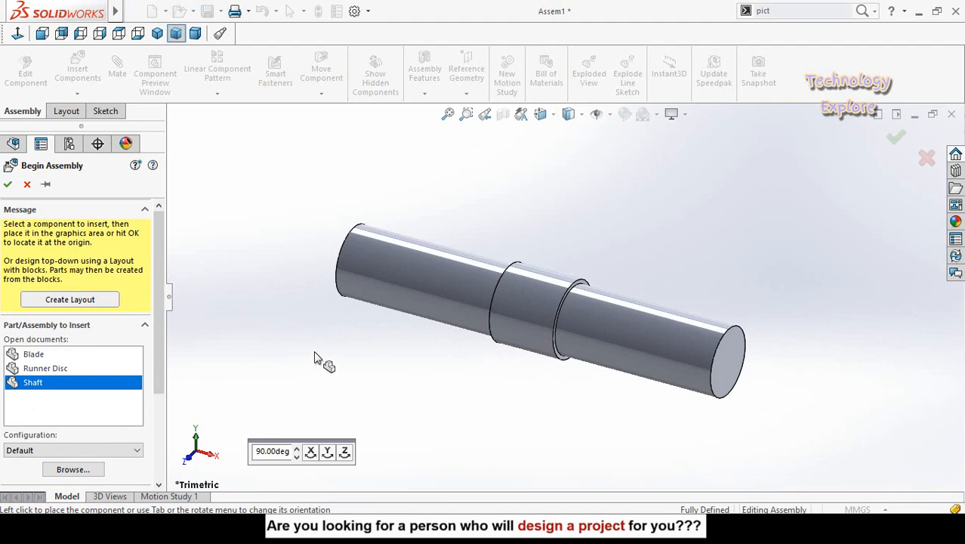
left_click(321, 371)
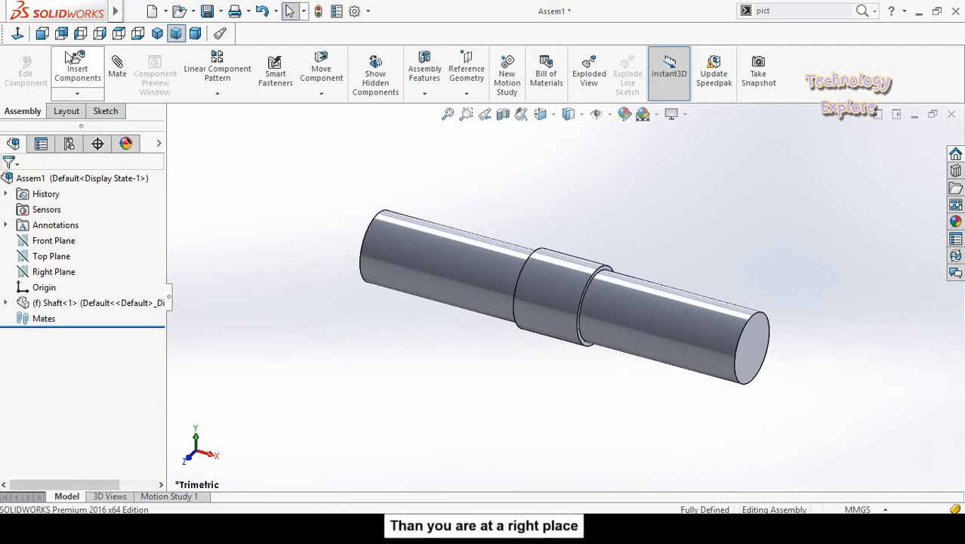
Step: Insert the Runner Disc and Blade parts near the shaft and rotate the disc towards alignment with the shaft
left_click(72, 61)
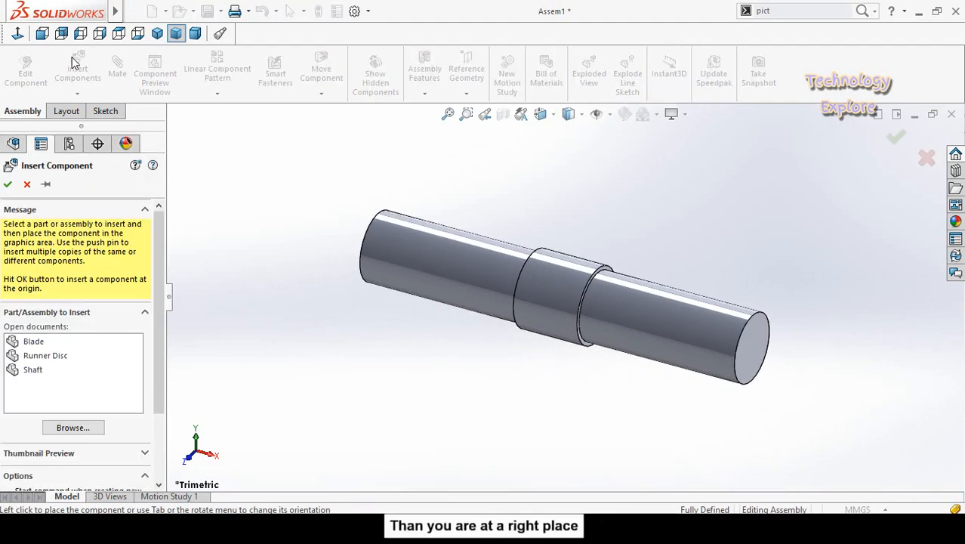
left_click(39, 355)
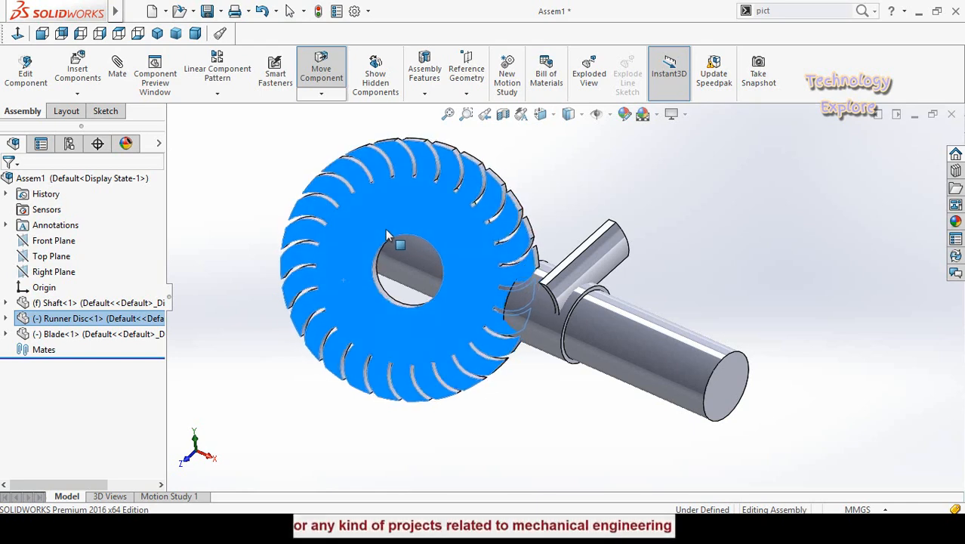
right_click_drag(385, 229, 443, 263)
key("Escape")
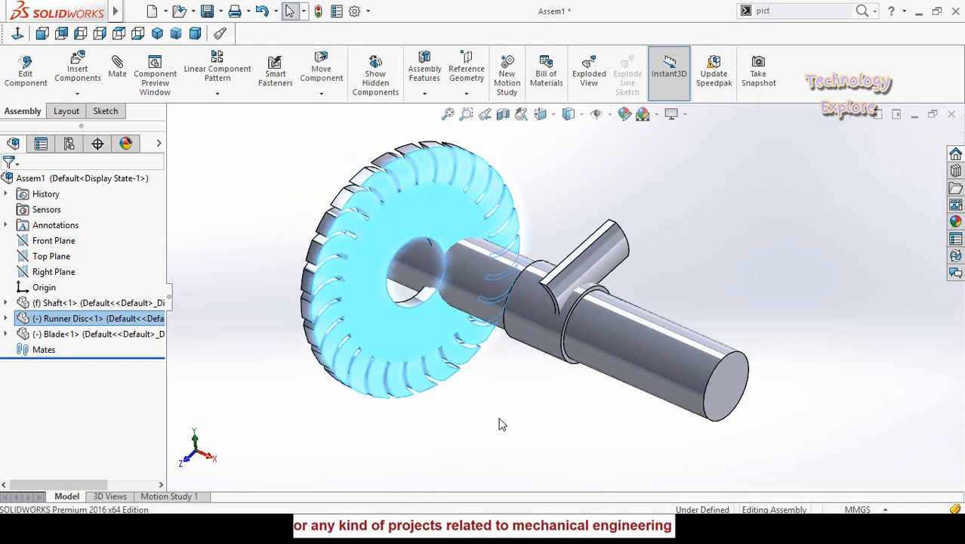
left_click(500, 419)
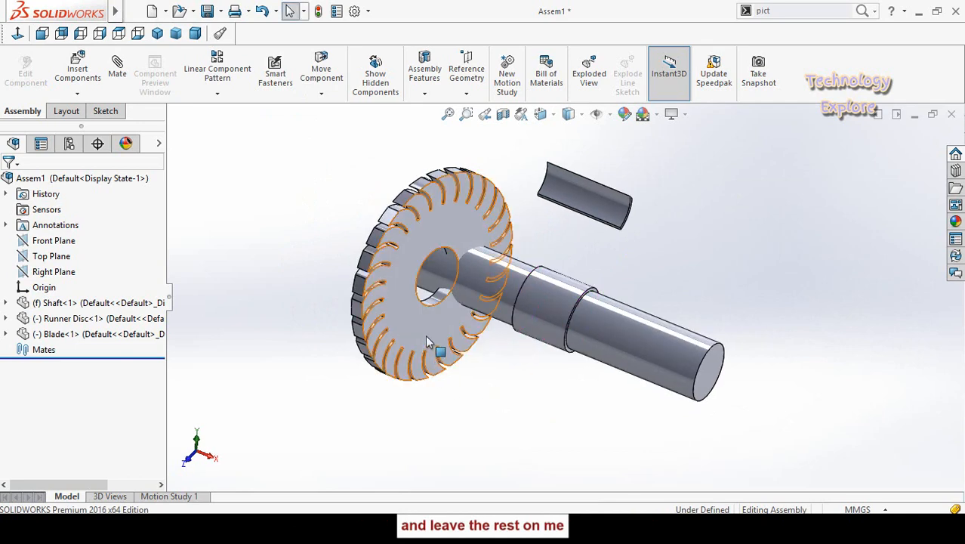
Step: Add a second copy of the Runner Disc and mate its bore concentric with the first disc's bore
left_click_drag(409, 320, 559, 393)
left_click(463, 442)
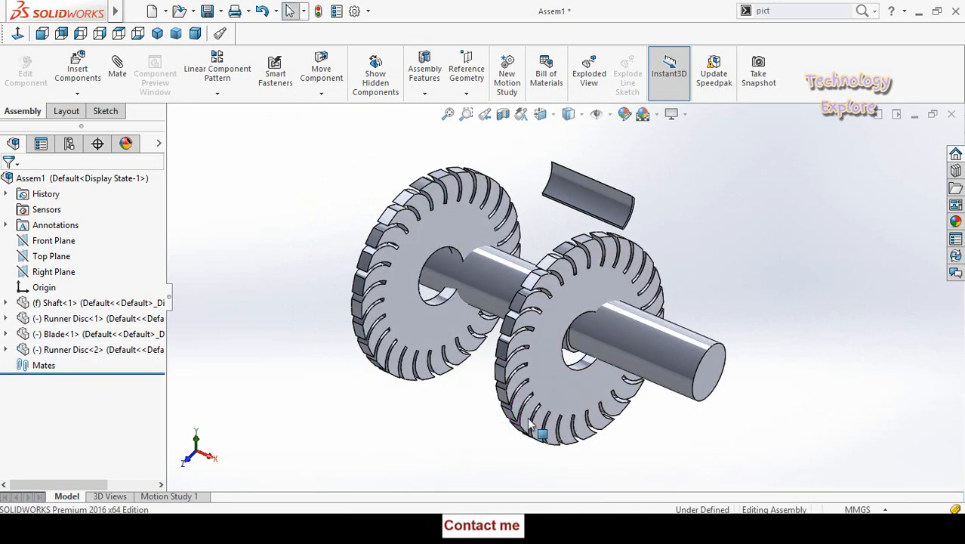
scroll(576, 365, "down", 5)
left_click(592, 351)
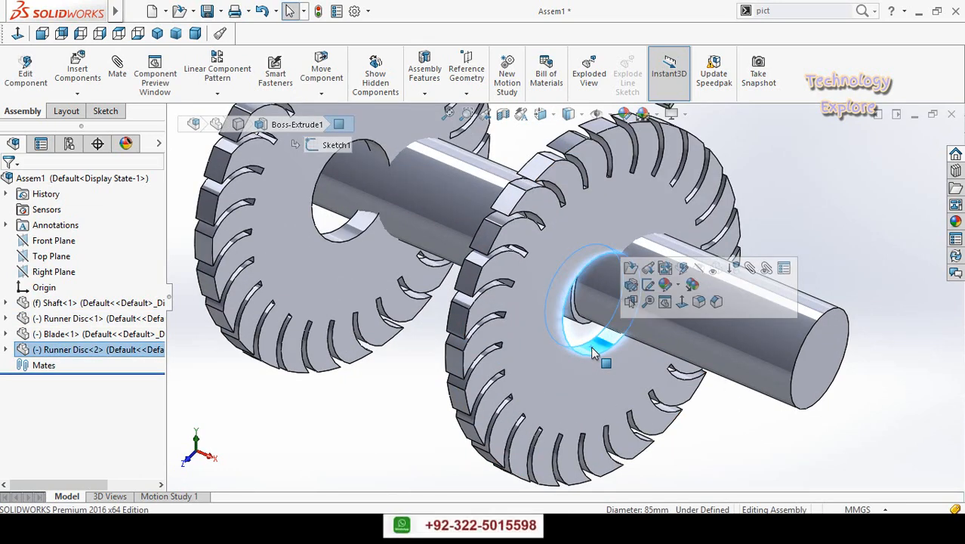
left_click(349, 238, "ctrl")
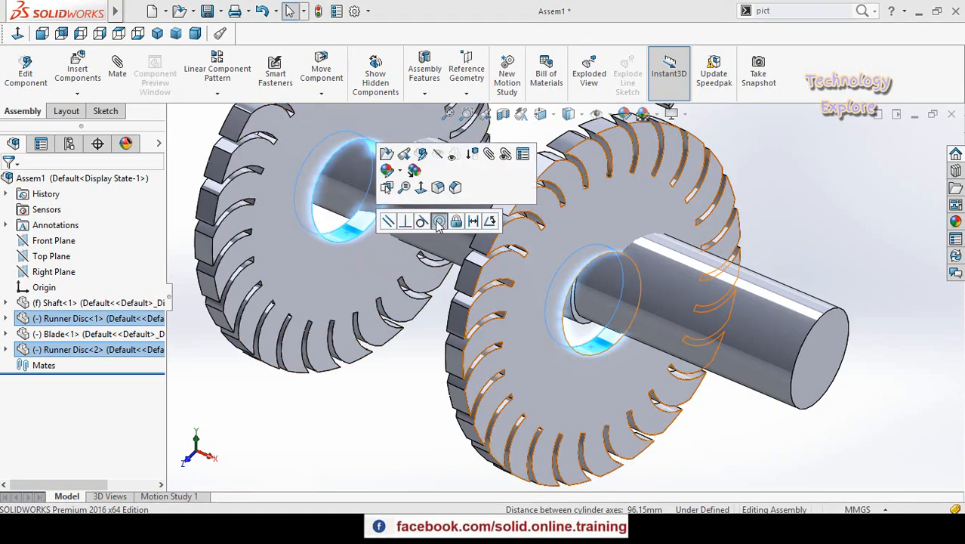
left_click(439, 222)
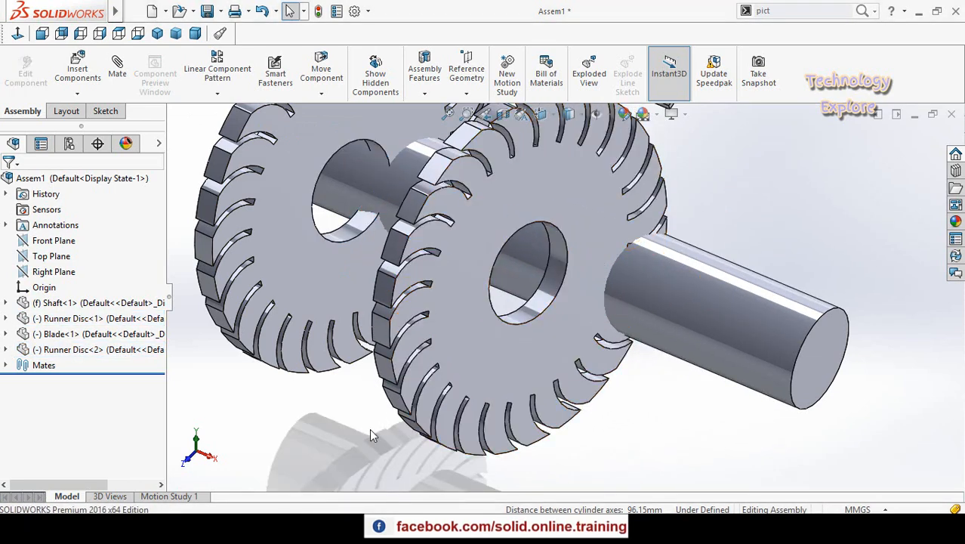
scroll(594, 416, "up", 5)
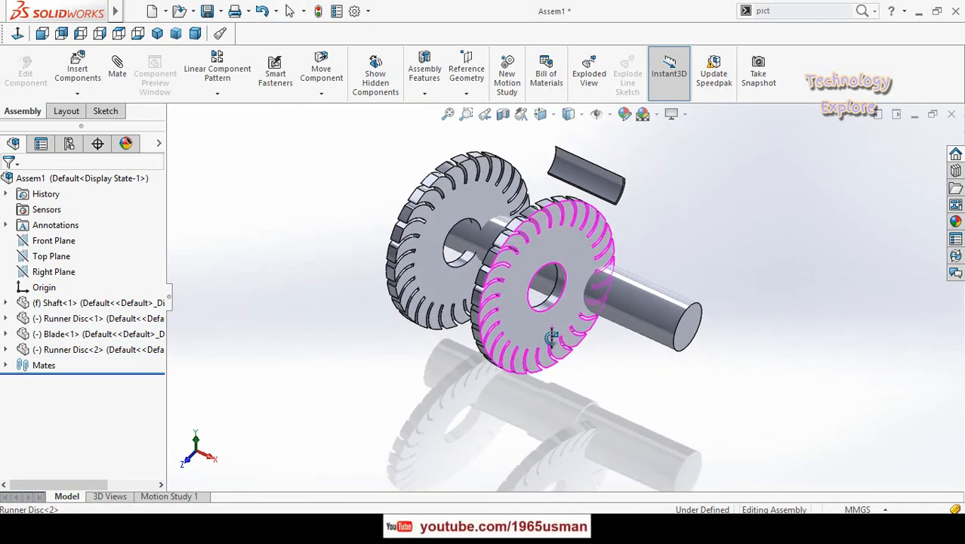
Step: Mate the second runner disc's bore concentric with the shaft's cylindrical face
scroll(532, 309, "down", 3)
left_click(531, 307)
left_click(117, 74)
left_click(661, 300)
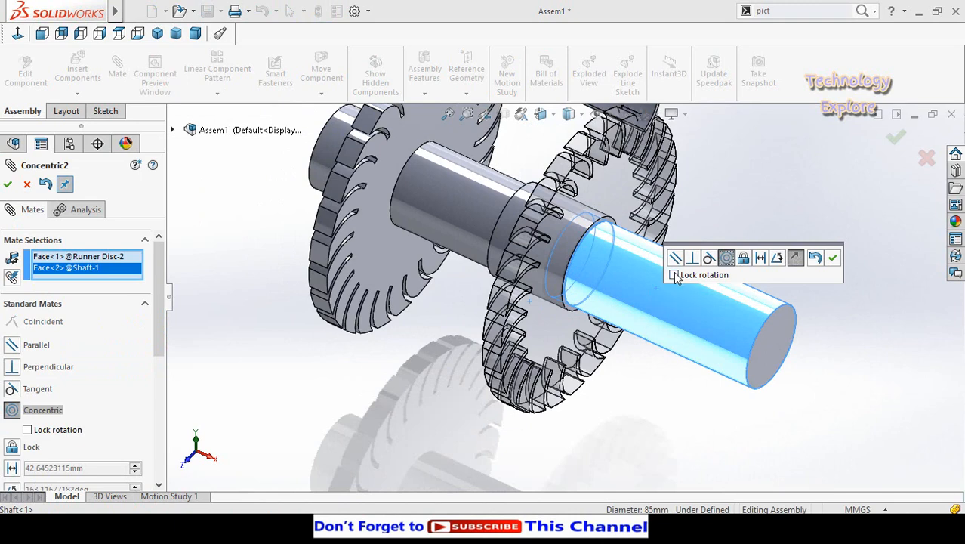
left_click(831, 259)
Step: Mate the second runner disc's side face coincident with the adjacent shoulder of the shaft's central collar
scroll(744, 254, "up", 2)
middle_click_drag(635, 294, 689, 239)
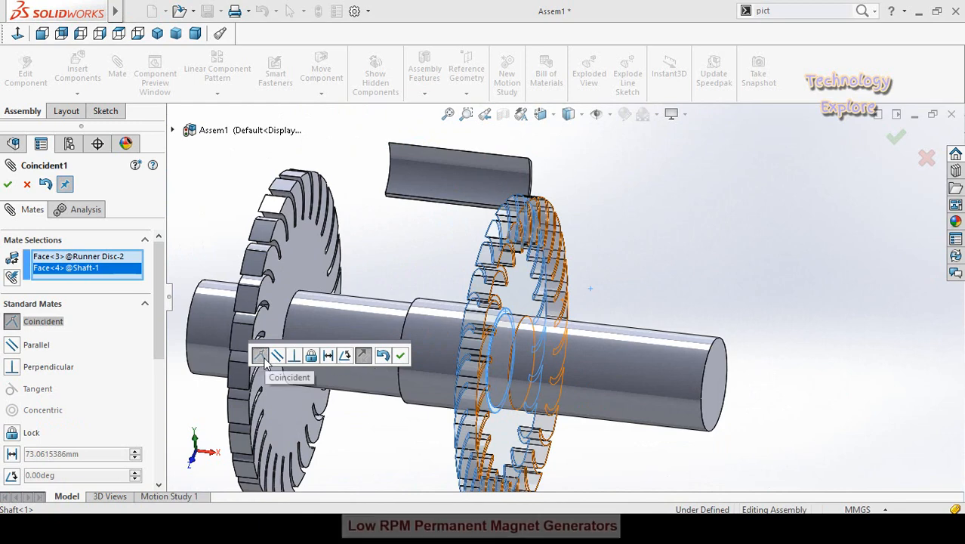
left_click(401, 356)
Step: Mate the first runner disc's side face coincident with the opposite shoulder of the shaft's central collar
middle_click_drag(392, 316, 404, 319)
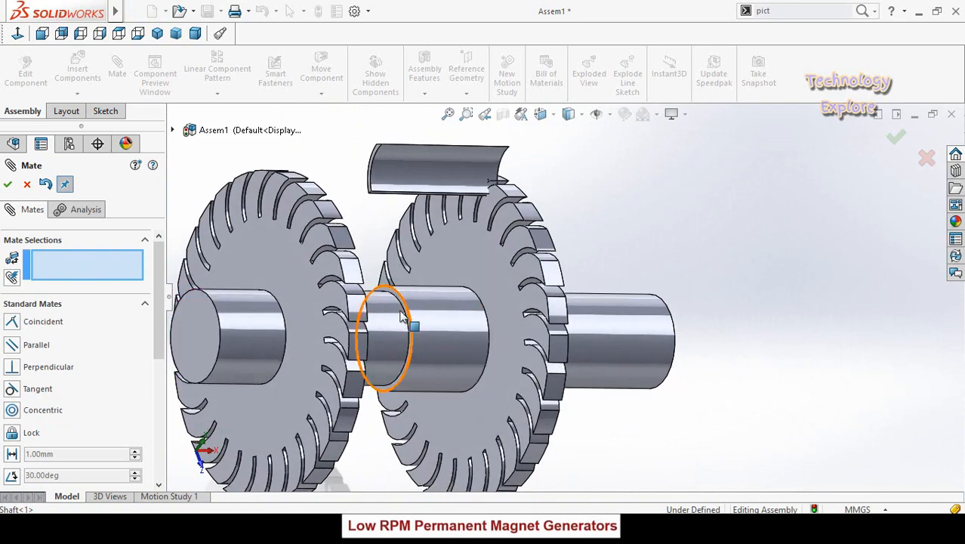
scroll(401, 318, "down", 5)
left_click(433, 238)
scroll(468, 312, "up", 2)
middle_click_drag(468, 314, 338, 312)
scroll(338, 312, "up", 4)
scroll(310, 294, "down", 3)
left_click(585, 262)
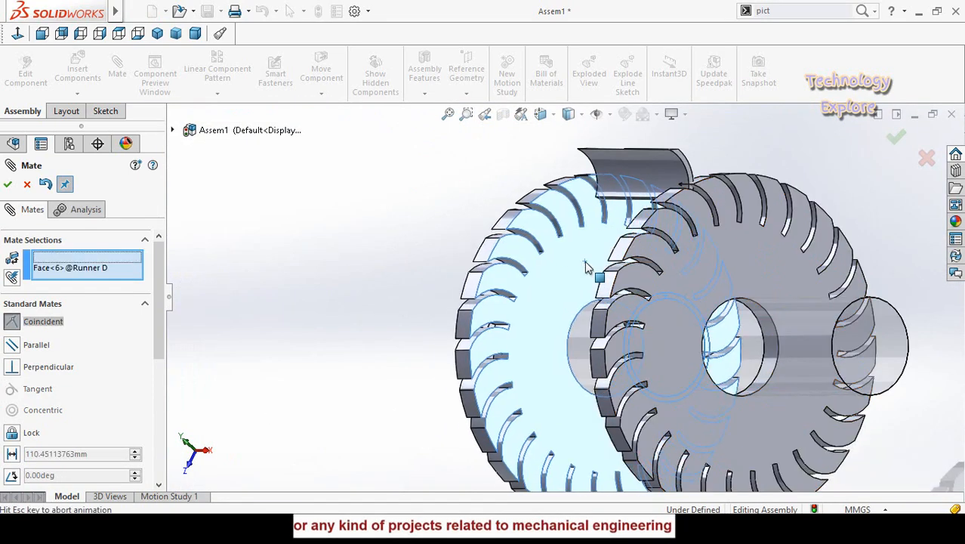
scroll(387, 297, "up", 3)
middle_click_drag(387, 298, 423, 306)
left_click(327, 325)
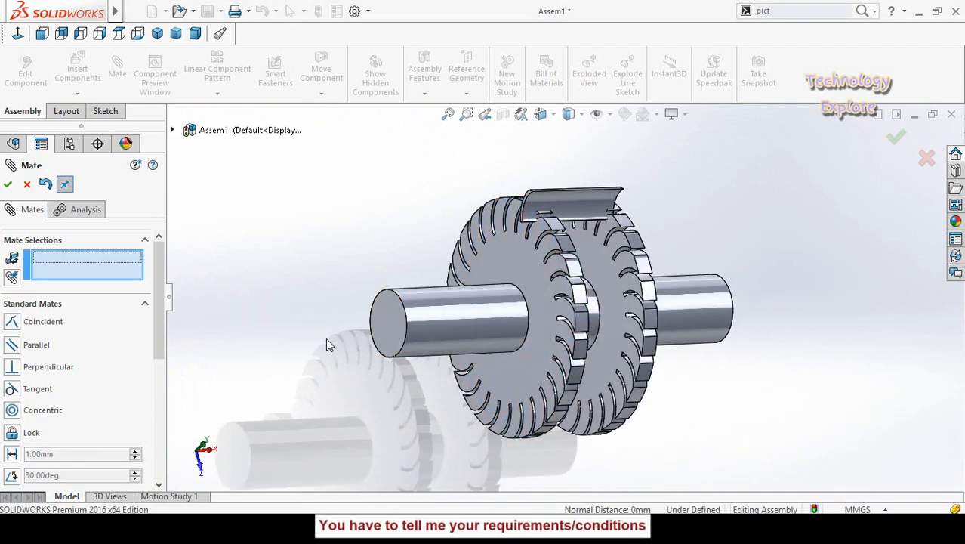
Step: Mate the blade's narrow edge face coincident with the inner end face of a slot in the first runner disc
middle_click_drag(598, 222, 620, 269)
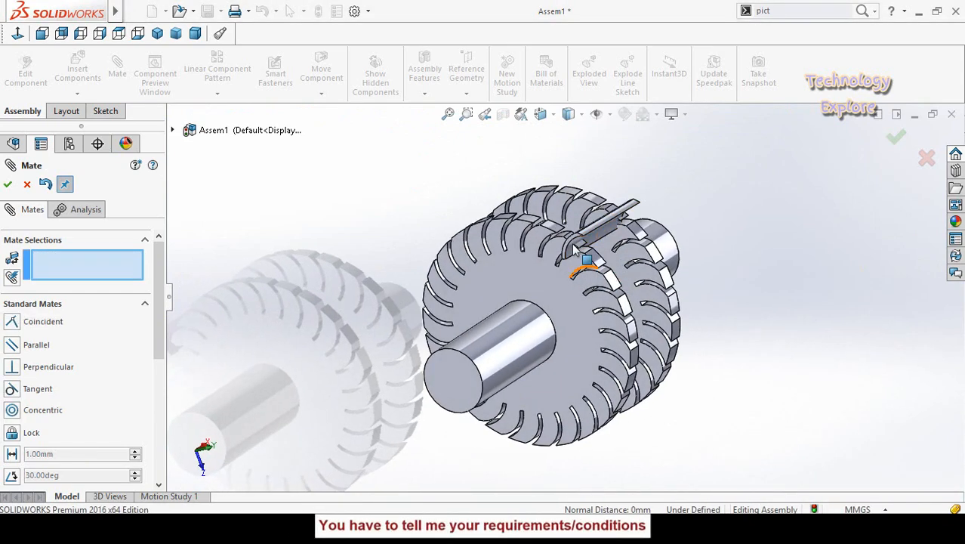
scroll(570, 239, "down", 1)
scroll(572, 240, "down", 6)
left_click(571, 248)
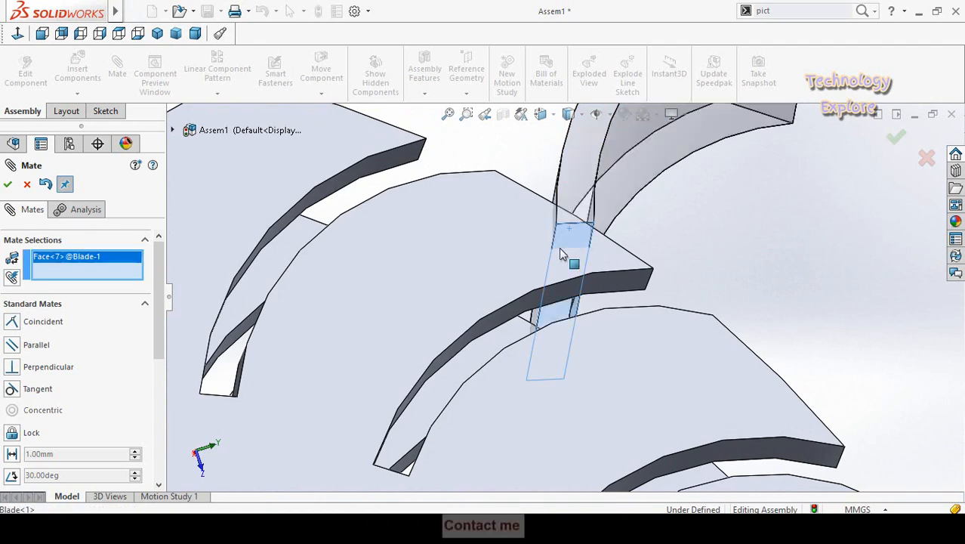
middle_click_drag(493, 280, 405, 403)
left_click(405, 404)
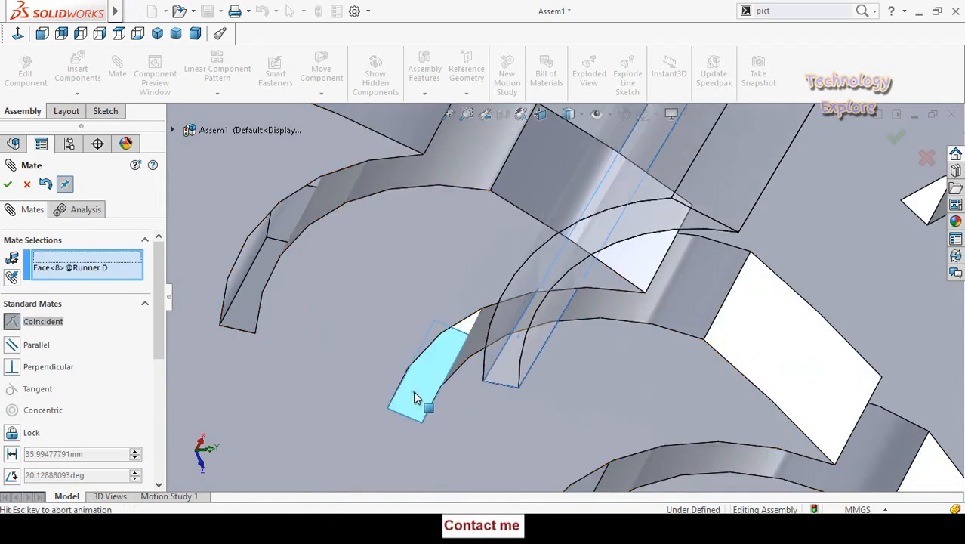
scroll(453, 409, "up", 3)
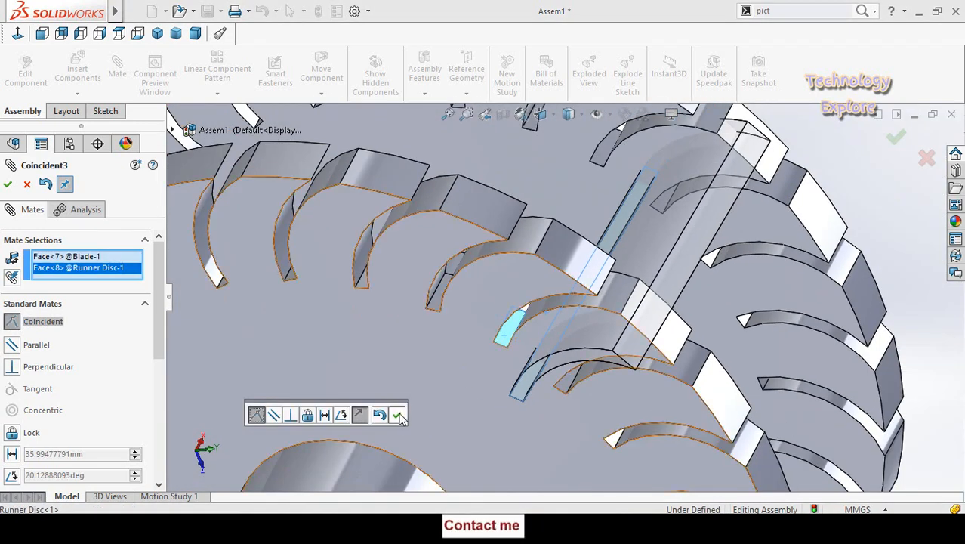
left_click(398, 415)
Step: Mate the blade's curved face concentric with the curved wall of its slot in the first runner disc
middle_click_drag(483, 340, 528, 287)
left_click(582, 226)
left_click(621, 285)
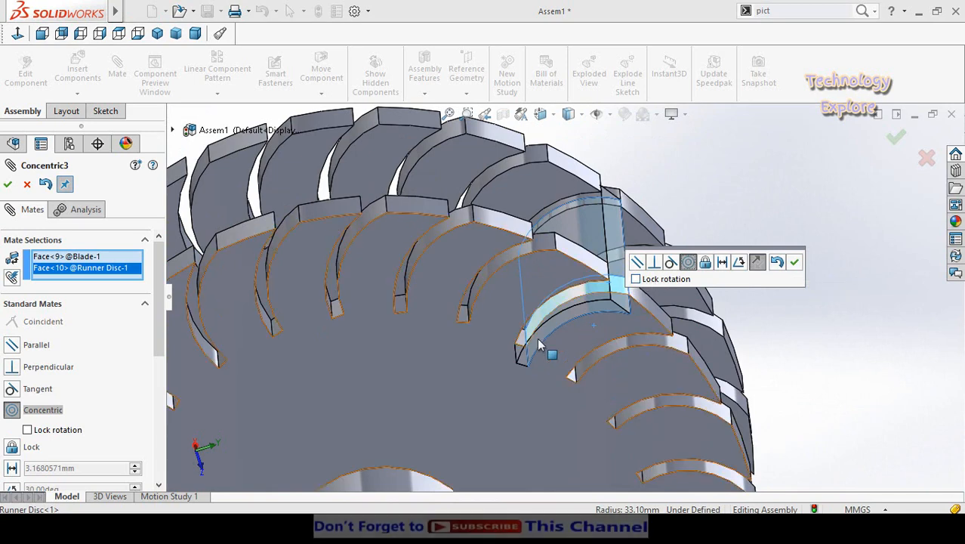
left_click(794, 261)
Step: Constrain the blade lengthwise across both runner discs with an advanced mate
middle_click_drag(794, 261, 900, 265)
scroll(900, 265, "up", 4)
middle_click_drag(831, 252, 782, 240)
scroll(782, 240, "down", 4)
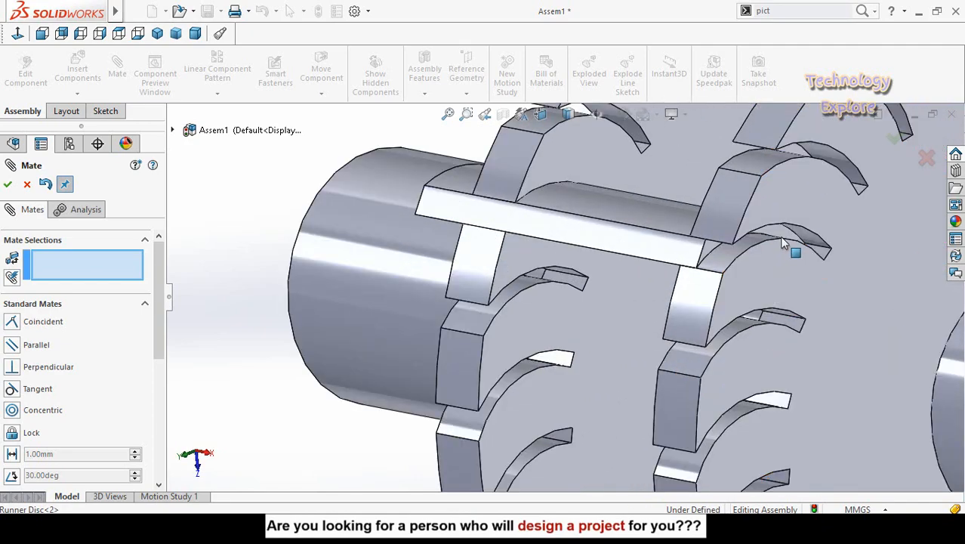
mouse_move(771, 280)
middle_mouse_down()
mouse_move(758, 263)
mouse_move(762, 243)
mouse_move(743, 230)
mouse_move(758, 248)
mouse_move(758, 274)
middle_mouse_up()
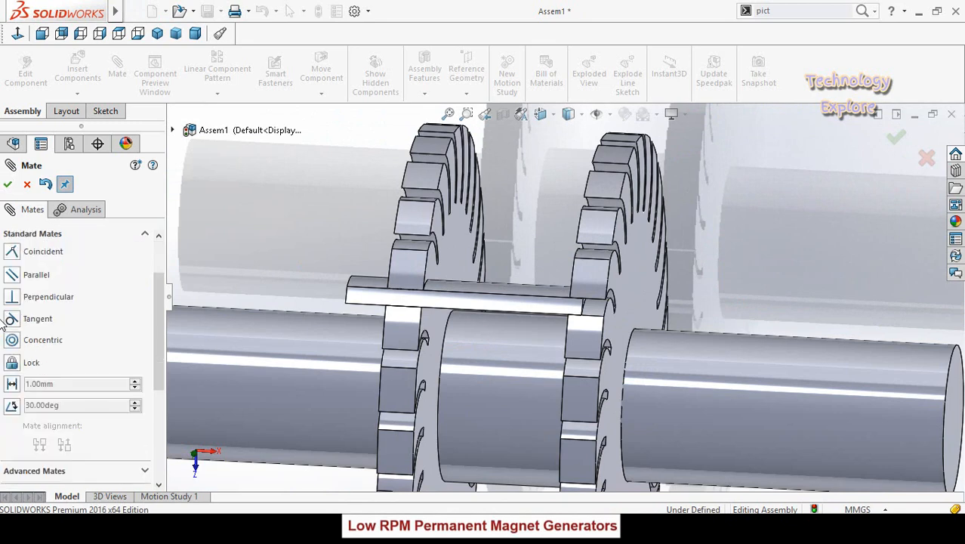
scroll(3, 321, "down", 3)
left_click(25, 338)
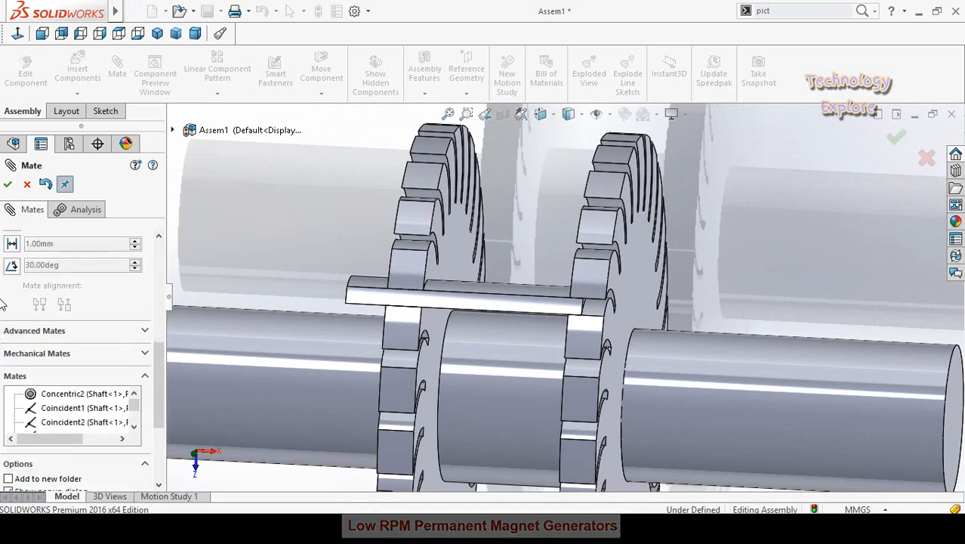
scroll(2, 297, "up", 2)
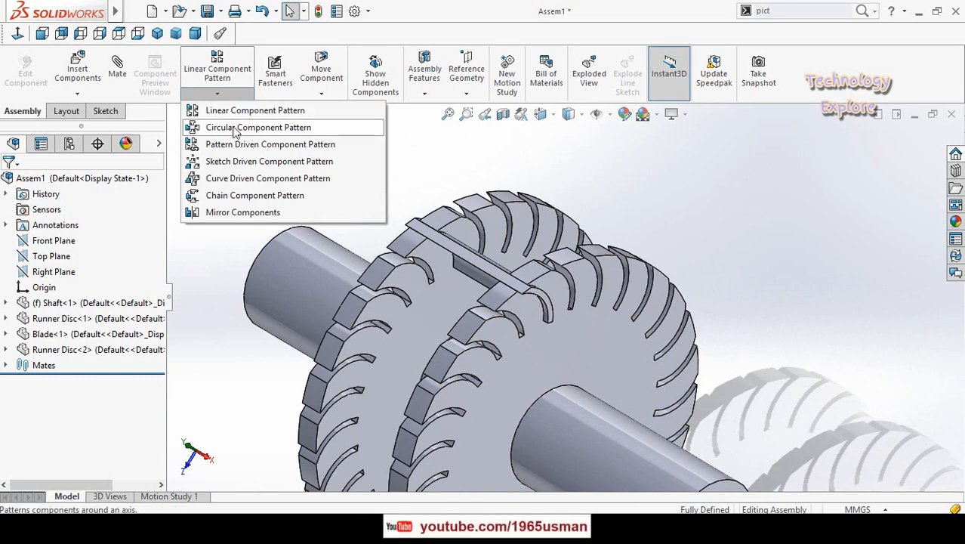
Step: Create a circular component pattern of the blade around the shaft to fill all the runner disc slots
left_click(236, 129)
middle_click_drag(527, 295, 524, 335)
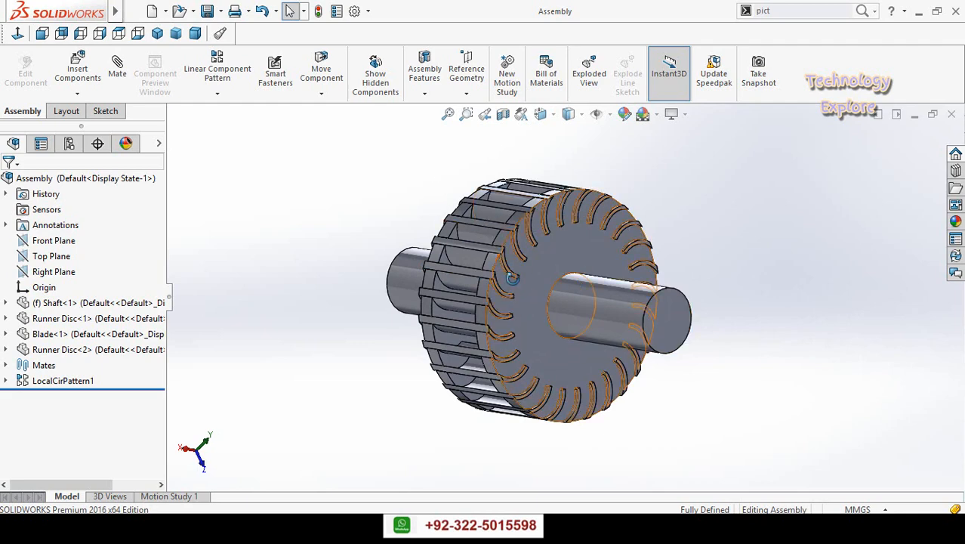
middle_click_drag(531, 261, 400, 260)
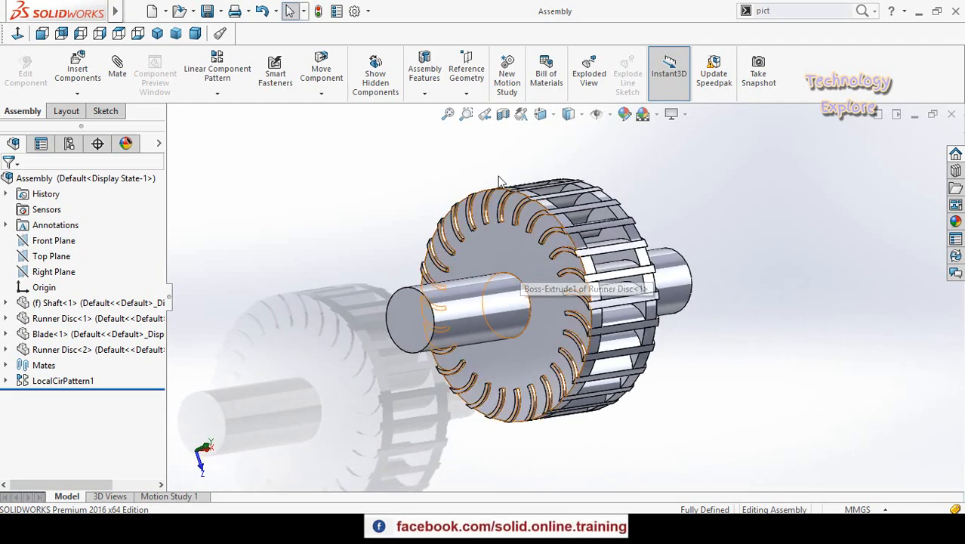
Step: Insert a new part into the assembly with its sketch on the runner disc's outer face, viewed face-on
left_click(77, 92)
left_click(83, 128)
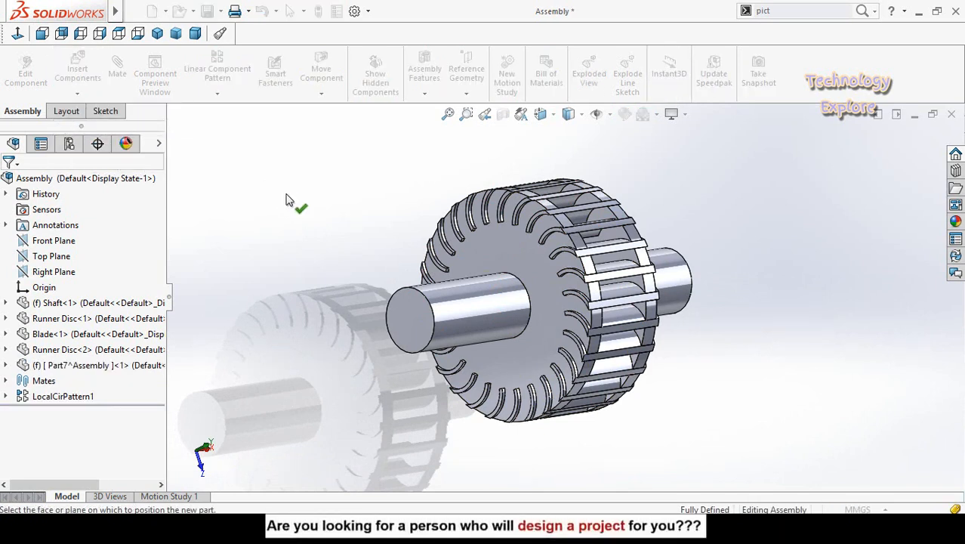
left_click(510, 246)
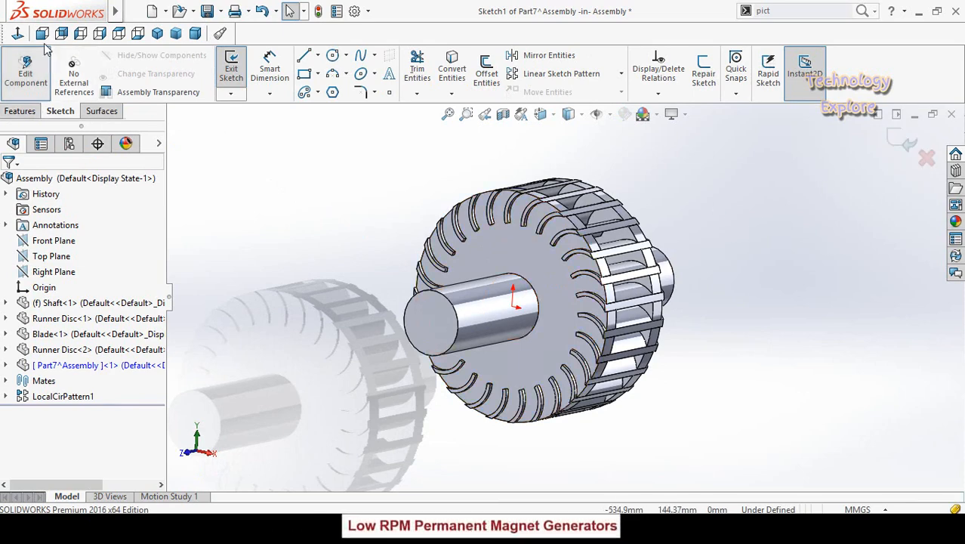
left_click(22, 34)
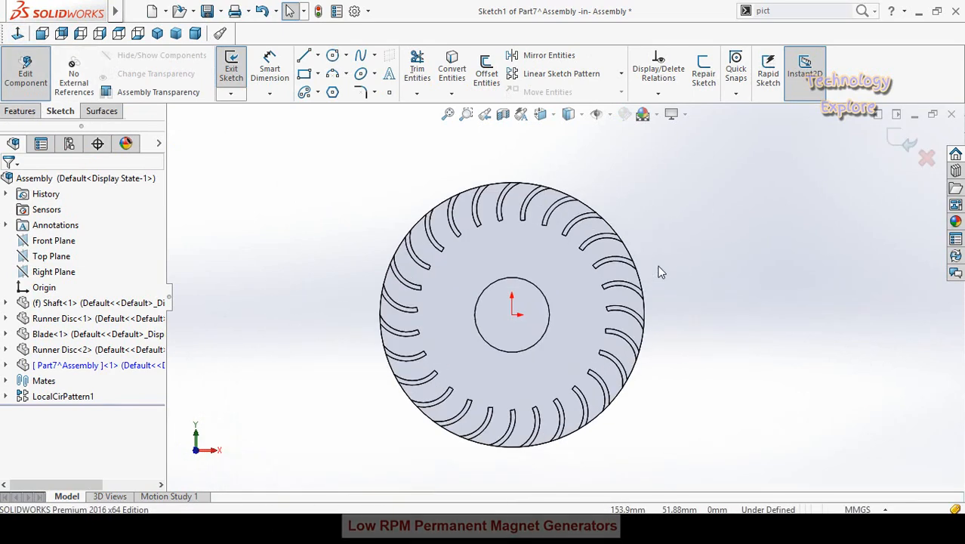
Step: Sketch a center rectangle around the runner disc, centred on the origin, and set its width to 350 mm
scroll(572, 319, "down", 3)
scroll(572, 319, "up", 4)
scroll(538, 323, "down", 1)
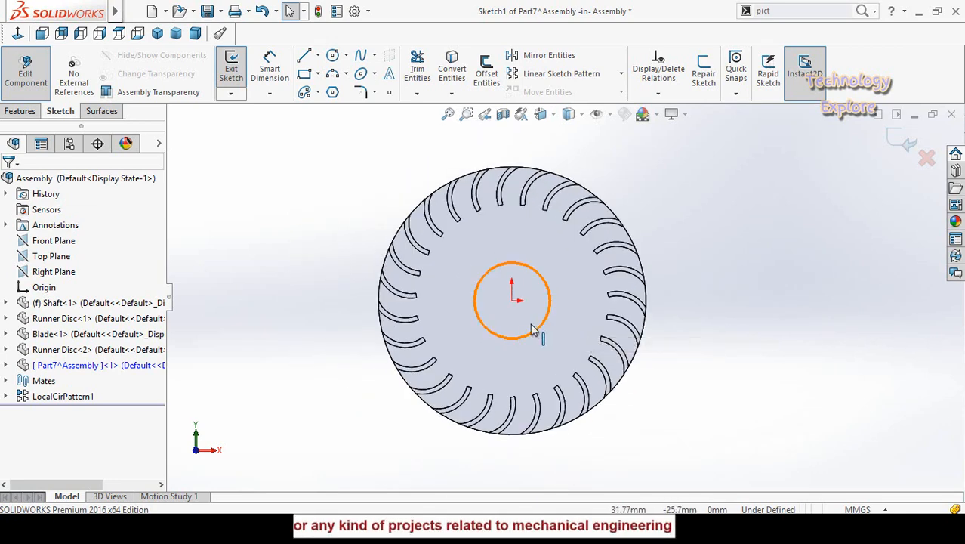
left_click(318, 74)
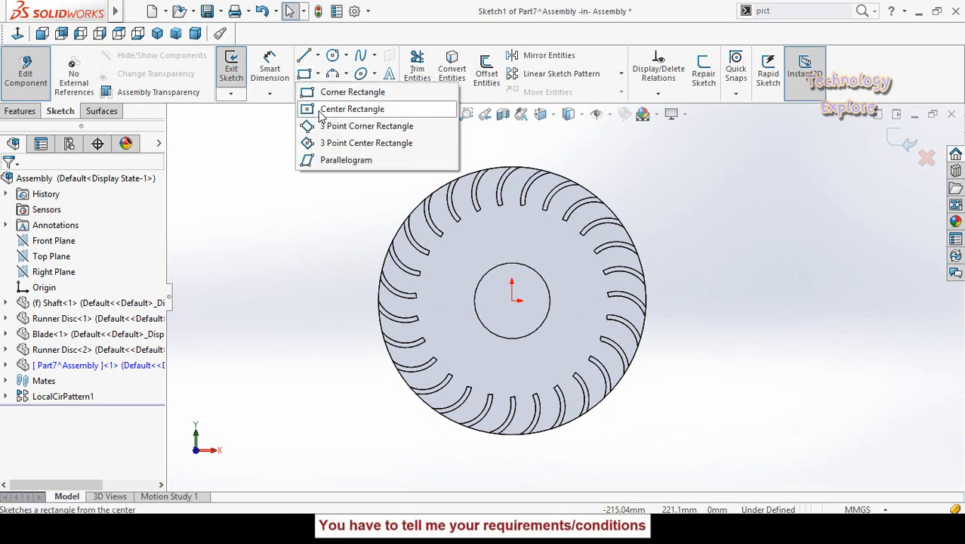
left_click(323, 111)
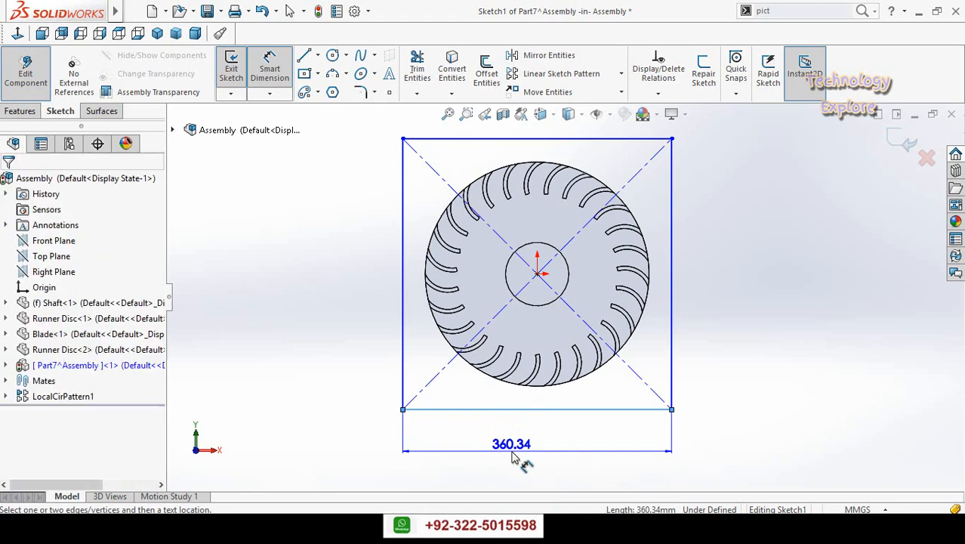
left_click(516, 453)
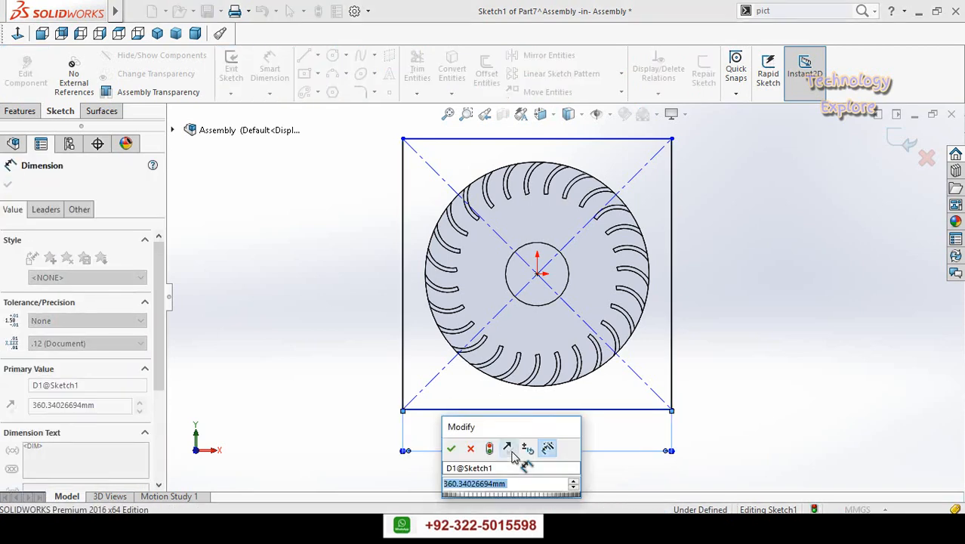
type("2")
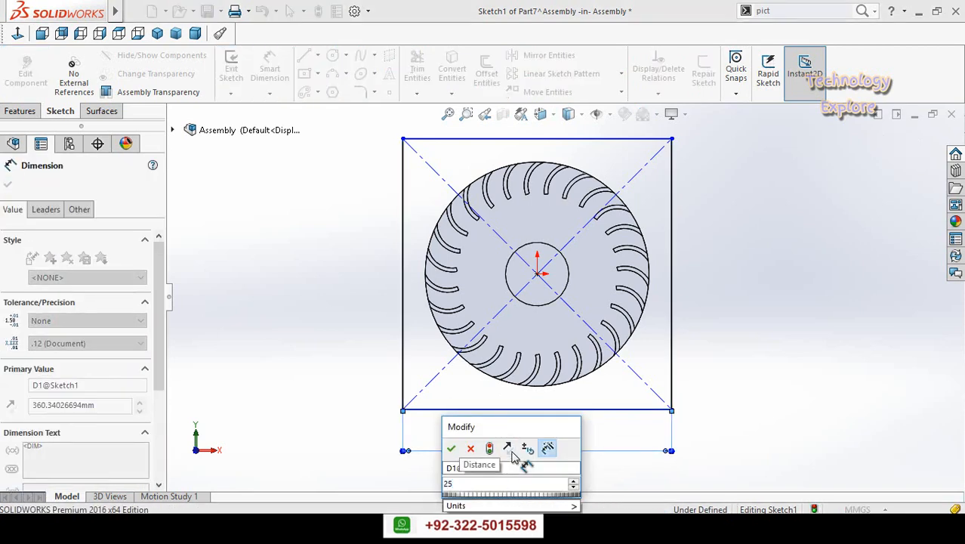
key("BackSpace")
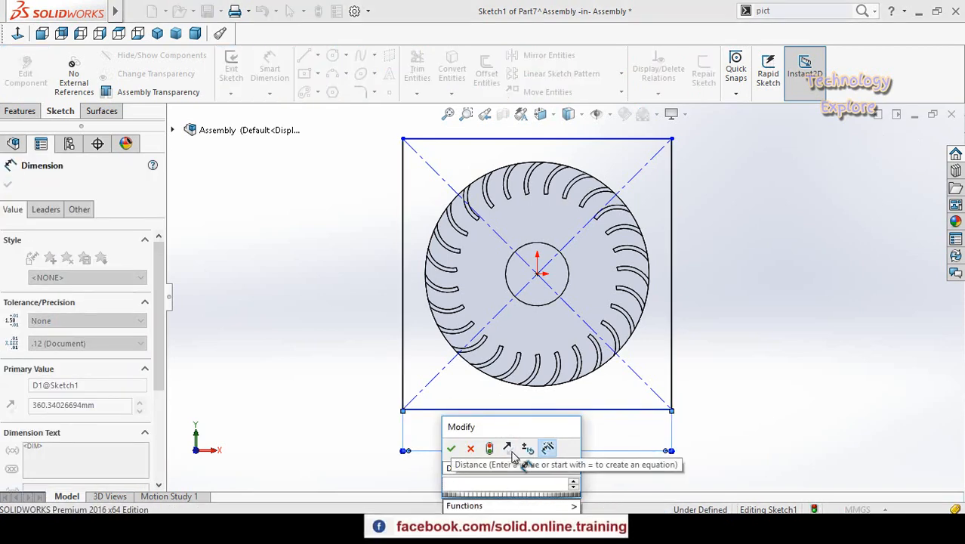
type("350")
key("Return")
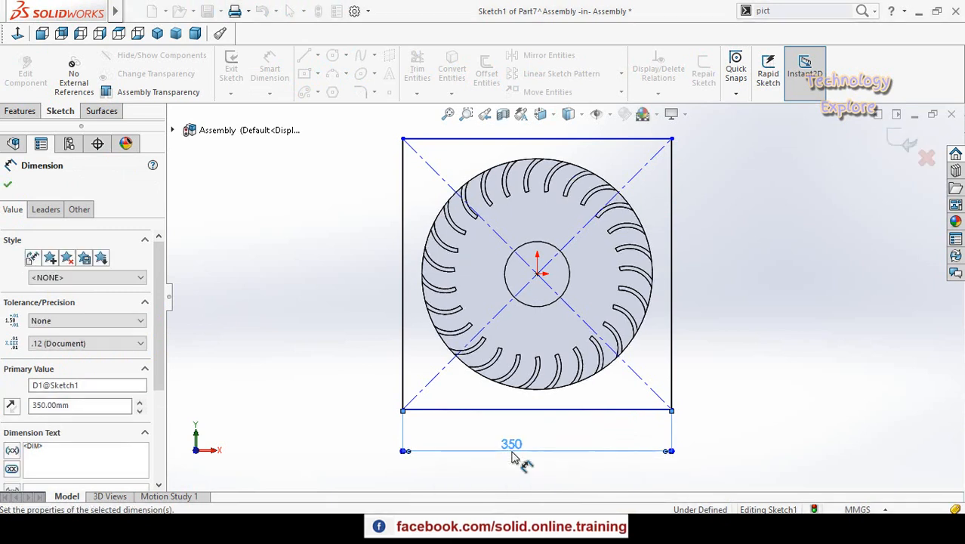
Step: Set the rectangle's height to 380 mm
left_click(403, 375)
left_click(336, 373)
type("380")
key("Return")
scroll(700, 329, "up", 1)
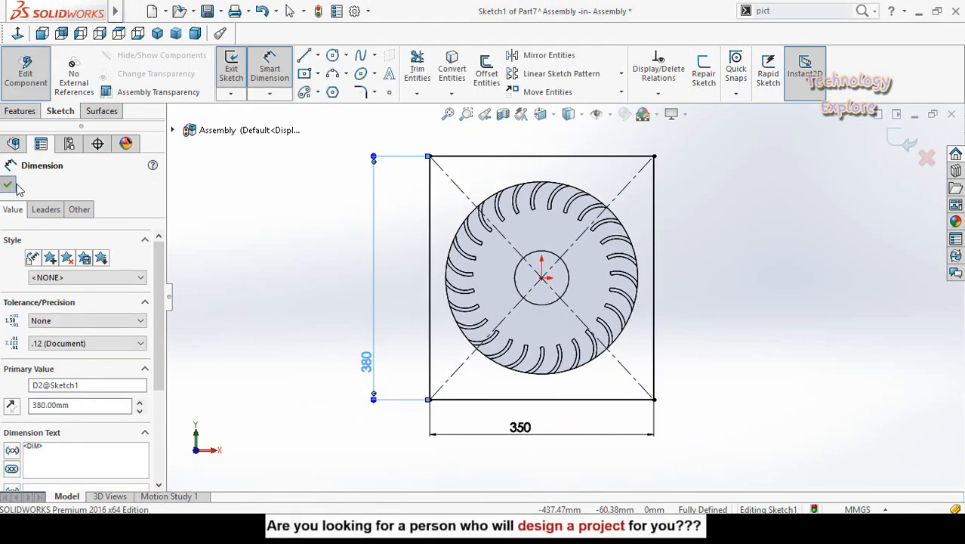
key("Escape")
scroll(312, 310, "up", 1)
mouse_move(299, 288)
middle_mouse_down()
mouse_move(265, 303)
mouse_move(269, 338)
middle_mouse_up()
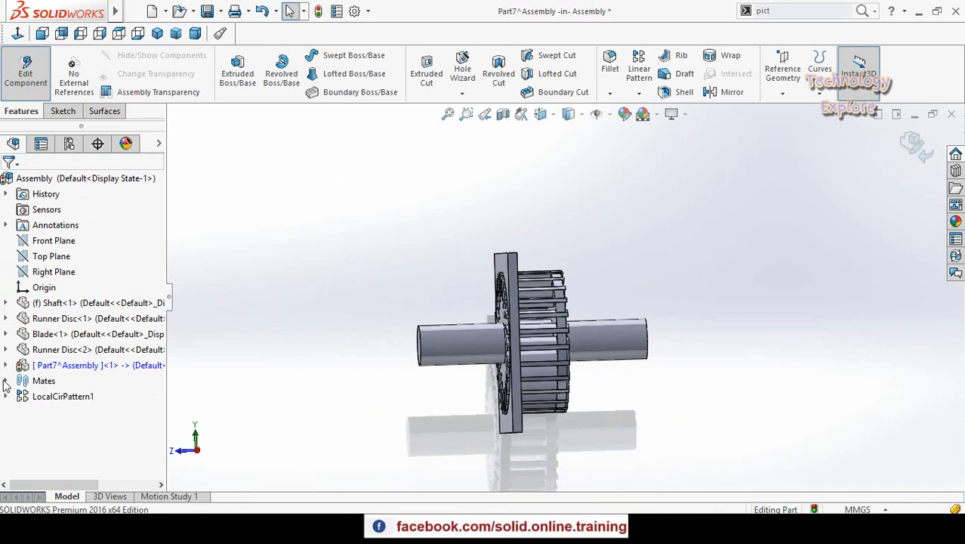
left_click(5, 380)
scroll(10, 400, "down", 2)
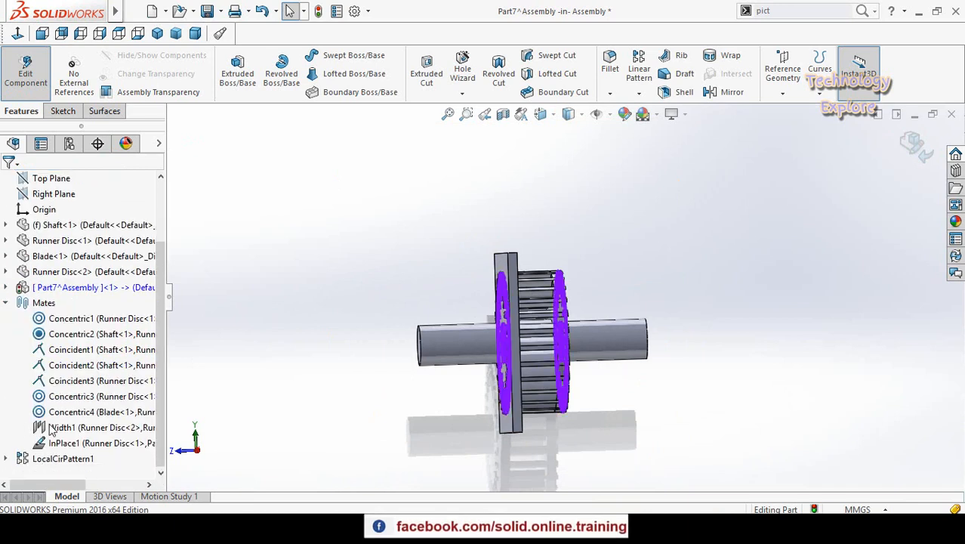
right_click(50, 445)
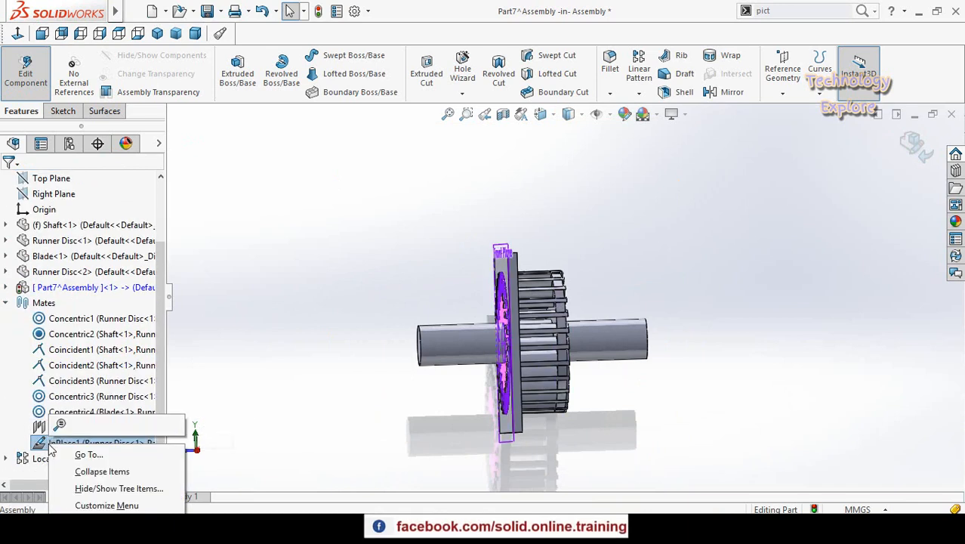
key("Escape")
Step: Edit the square plate's boss extrusion, setting its first-direction blind depth to 10 mm
middle_click_drag(619, 265, 542, 281)
scroll(548, 271, "down", 3)
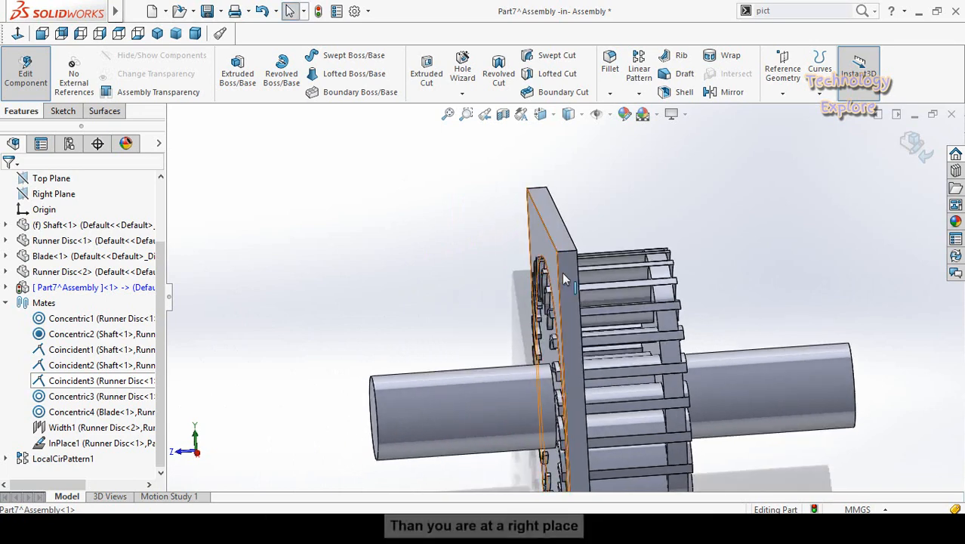
middle_click_drag(568, 285, 379, 272)
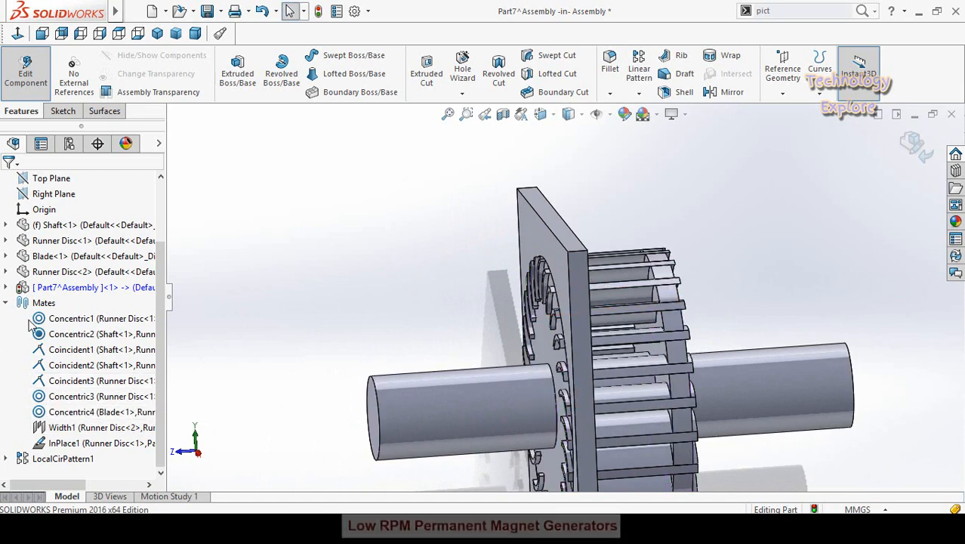
left_click(6, 288)
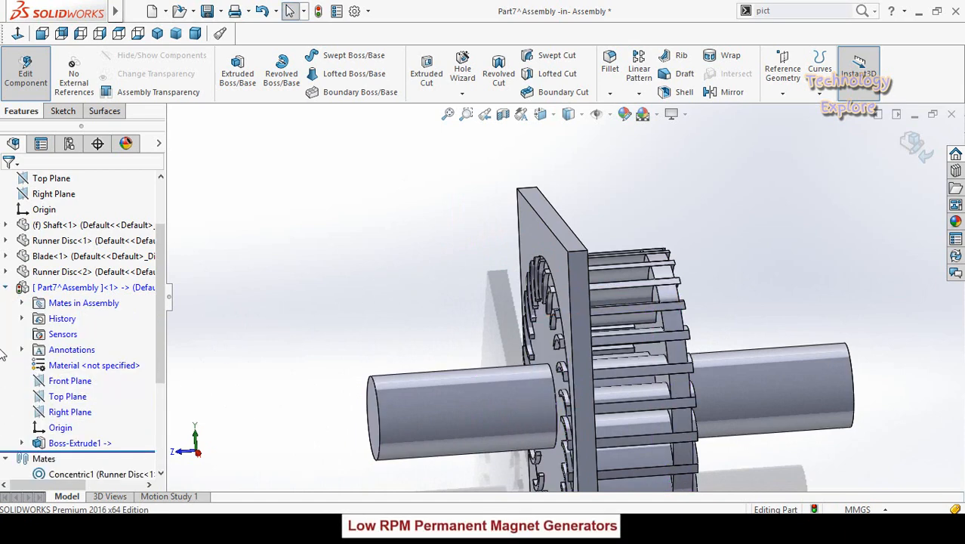
left_click(79, 443)
left_click(93, 404)
left_click_drag(27, 319, 179, 310)
type("10")
key("Return")
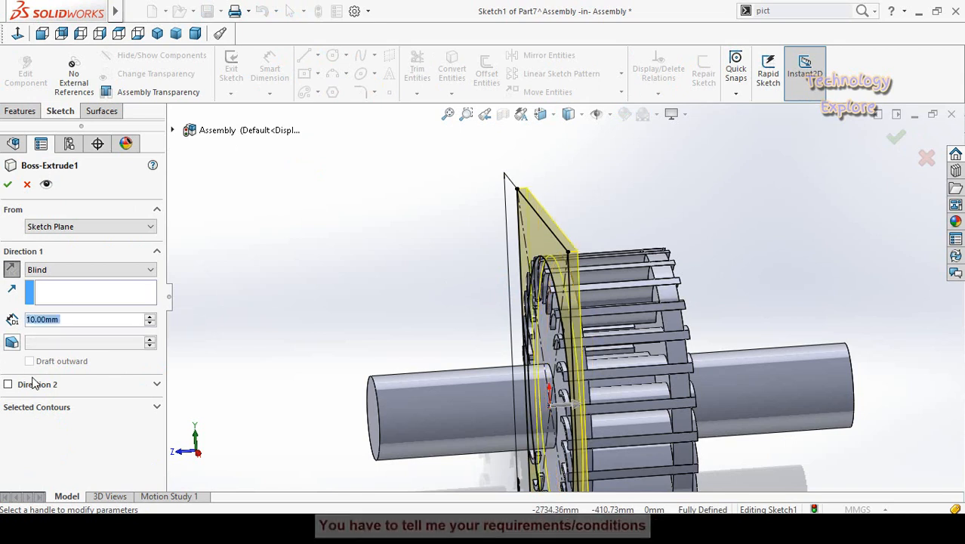
Step: Add a second blind direction 10 mm deep to the plate's extrusion and accept the feature
left_click(7, 385)
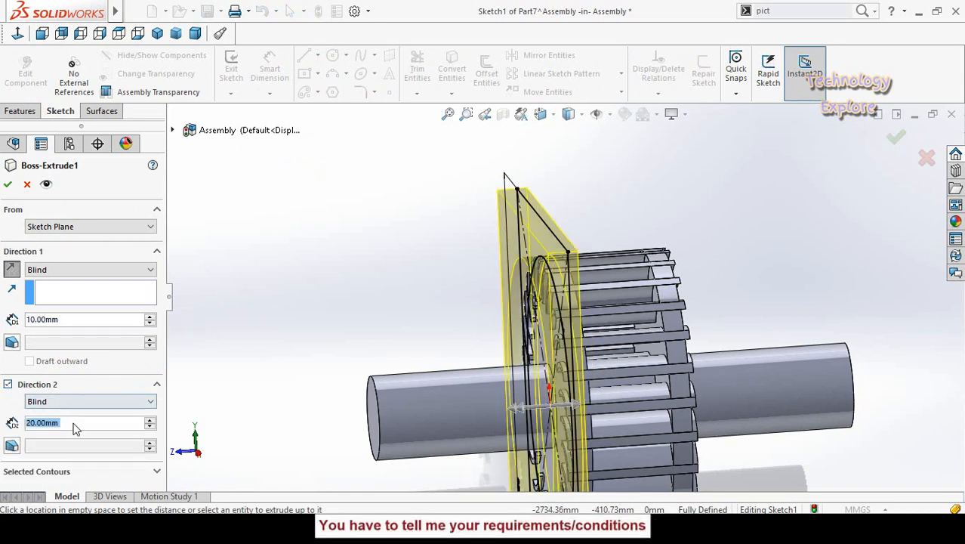
type("10")
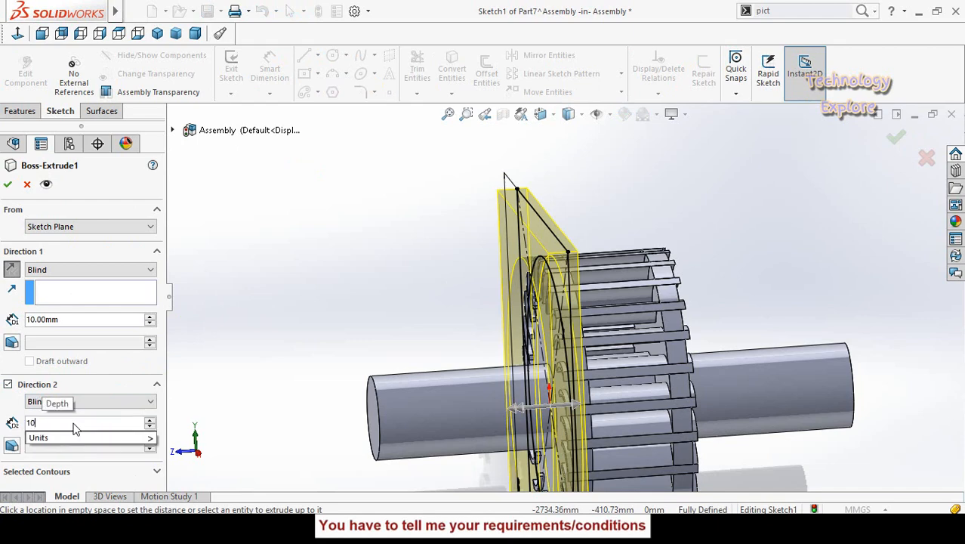
key("Return")
scroll(505, 269, "down", 5)
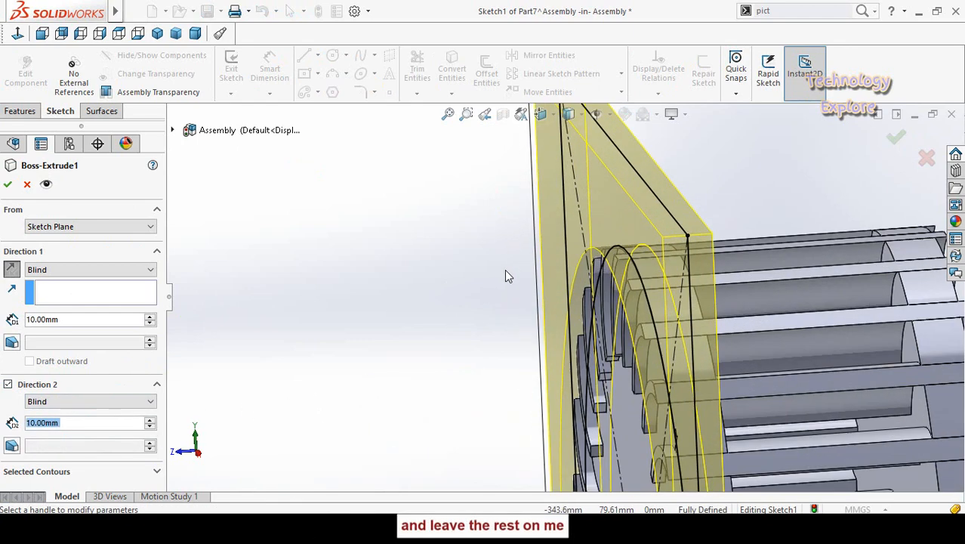
mouse_move(524, 340)
middle_mouse_down()
mouse_move(510, 340)
mouse_move(505, 329)
mouse_move(514, 330)
middle_mouse_up()
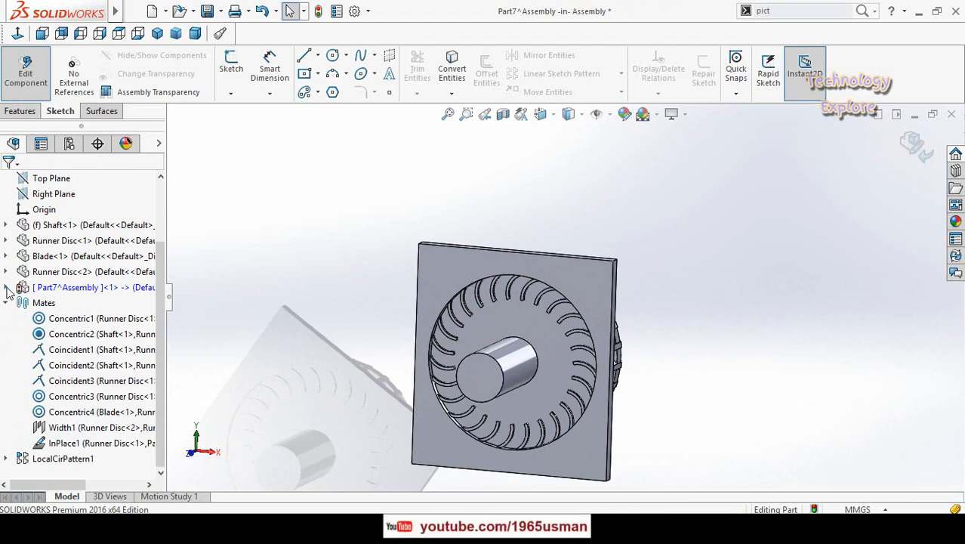
Step: Edit the plate's sketch and delete the centre point's externally referenced coincident relation, Coincident2
left_click(6, 288)
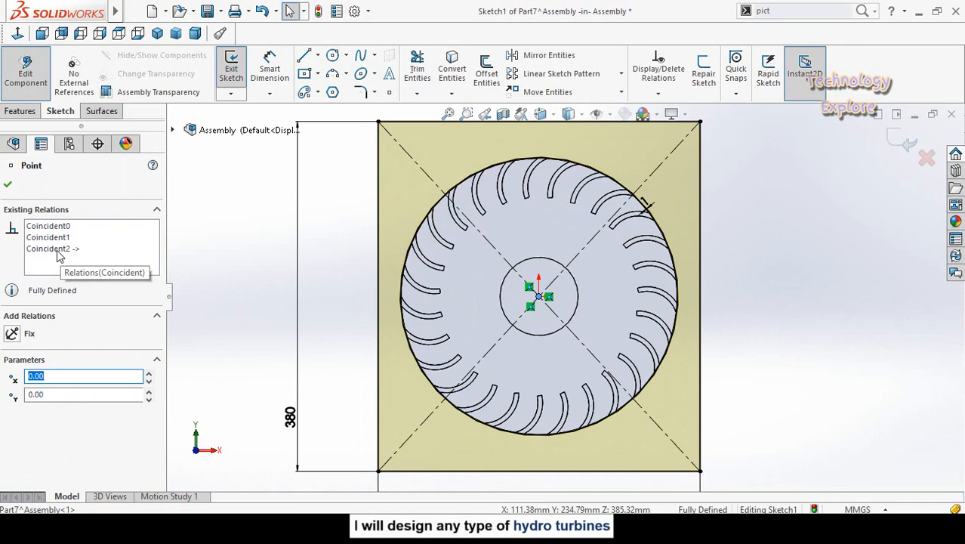
left_click(57, 250)
right_click(59, 251)
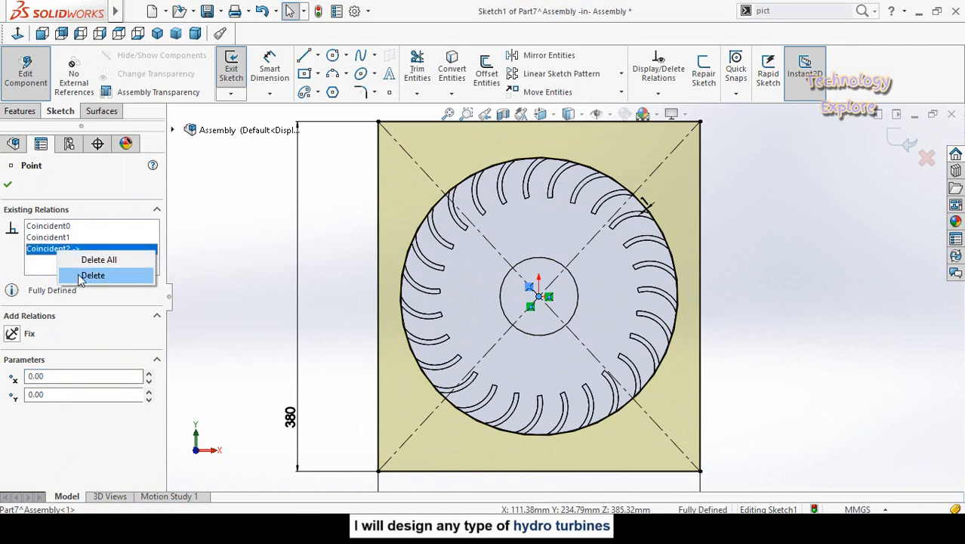
left_click(93, 275)
left_click(243, 313)
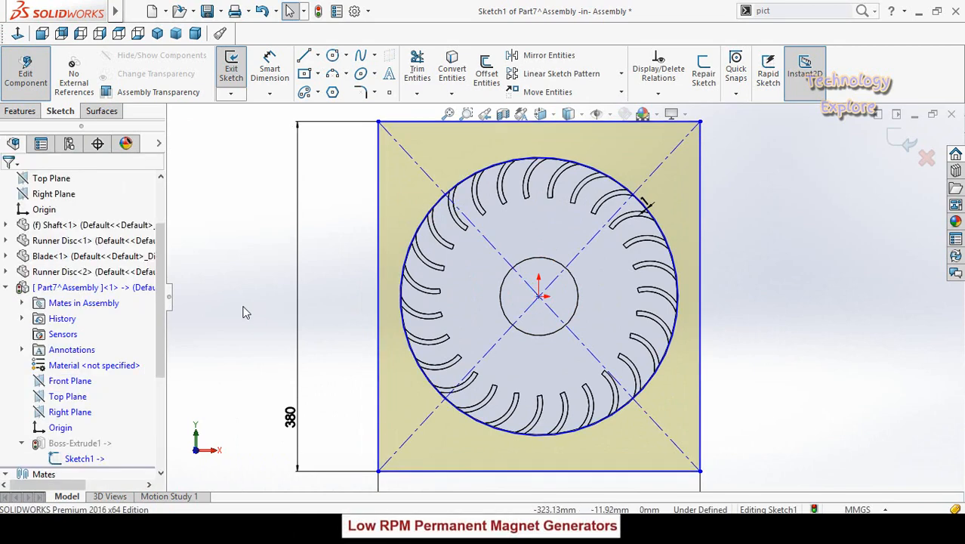
Step: Dimension the diameter of the plate's circular opening and exit the sketch
scroll(660, 204, "down", 5)
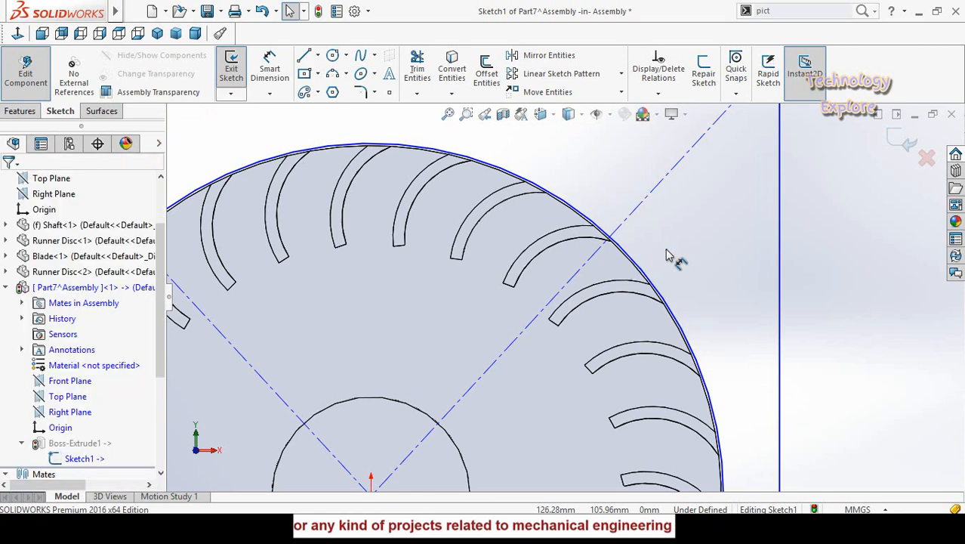
scroll(666, 255, "up", 3)
right_click_drag(721, 330, 721, 296)
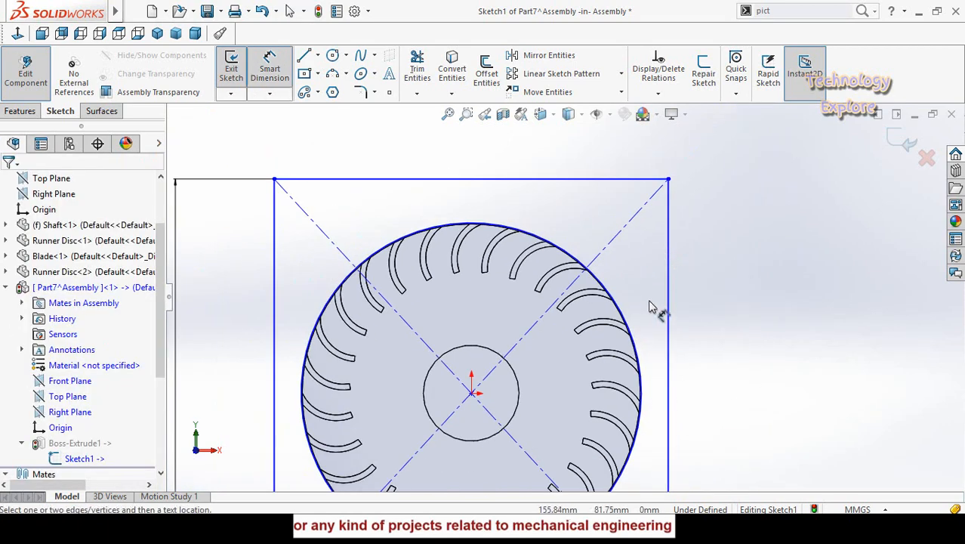
left_click(628, 315)
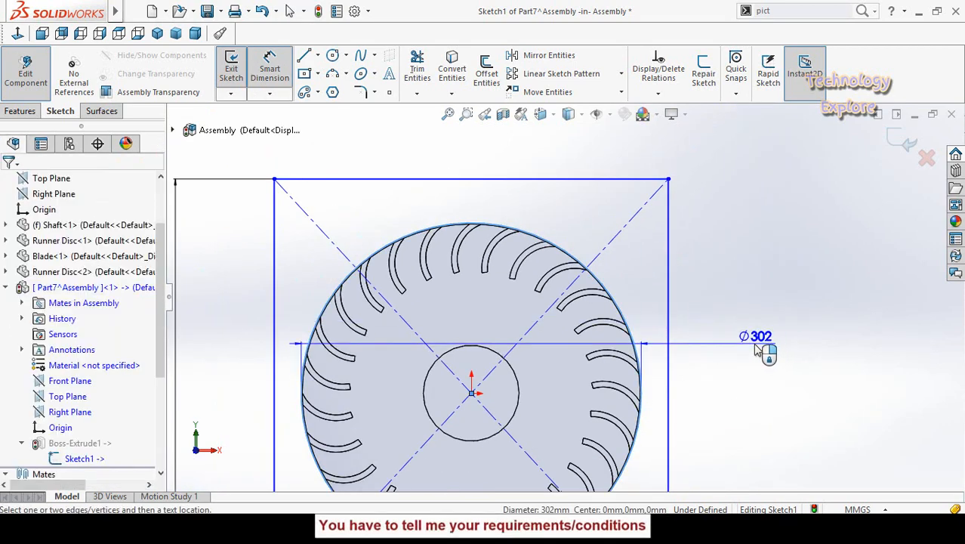
left_click(758, 343)
key("Return")
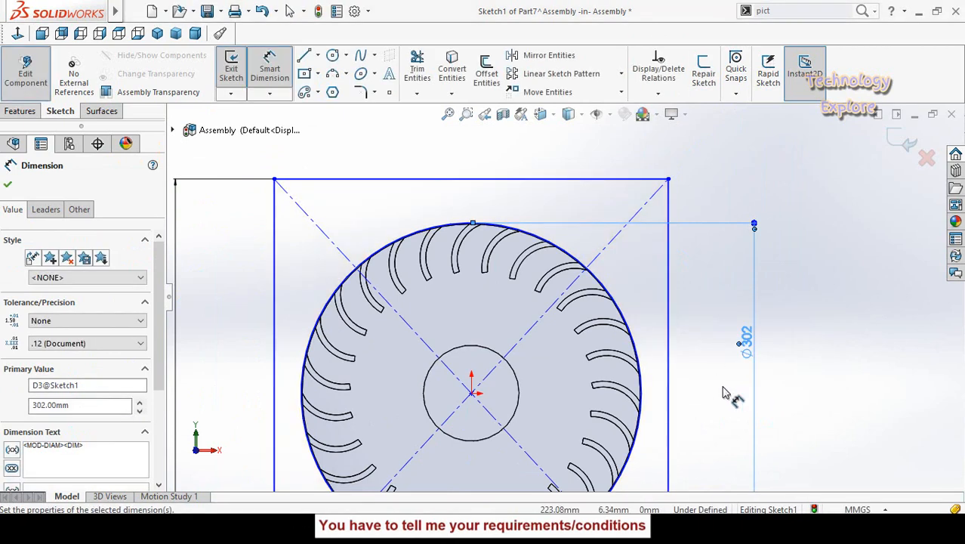
scroll(725, 388, "up", 3)
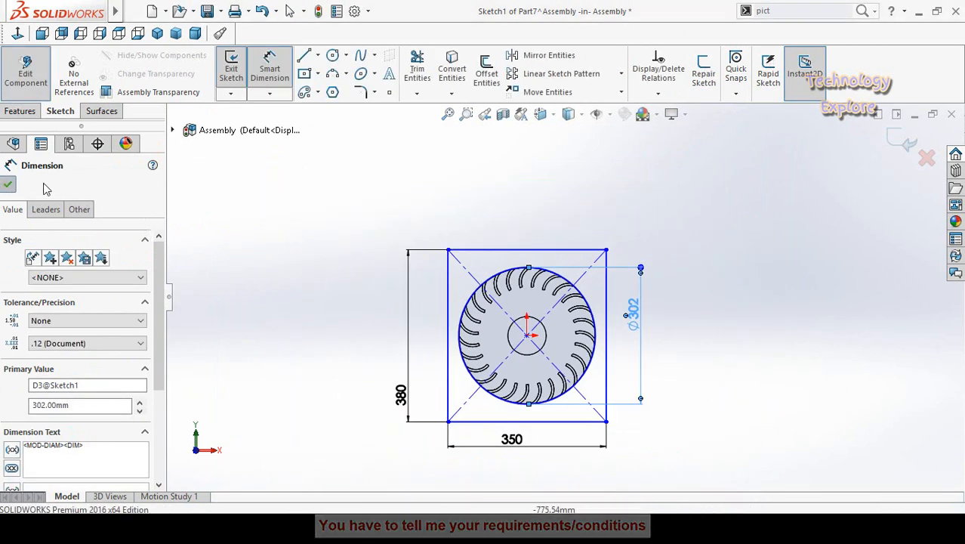
left_click(6, 187)
left_click(905, 146)
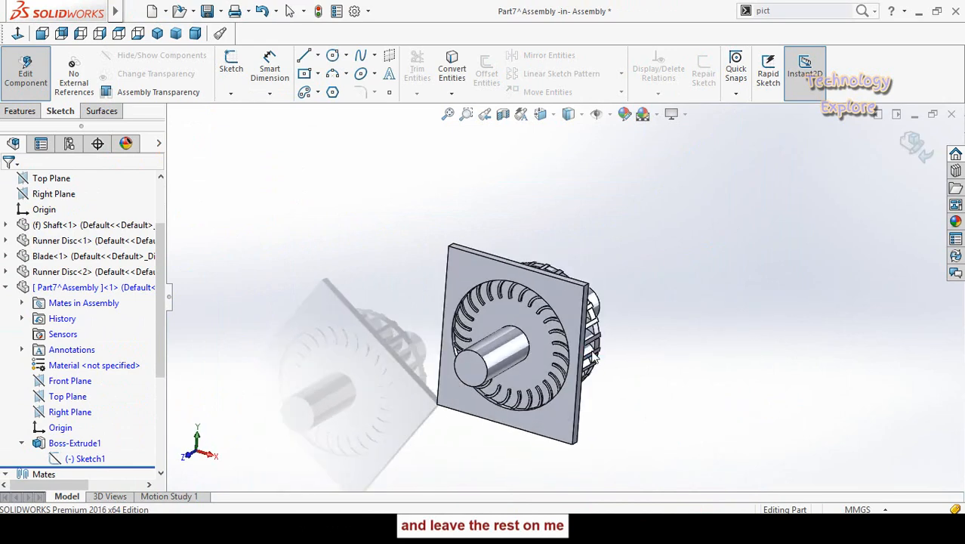
Step: Finish editing the plate in context and delete its InPlace1 mate from the assembly
left_click(5, 473)
scroll(8, 423, "down", 4)
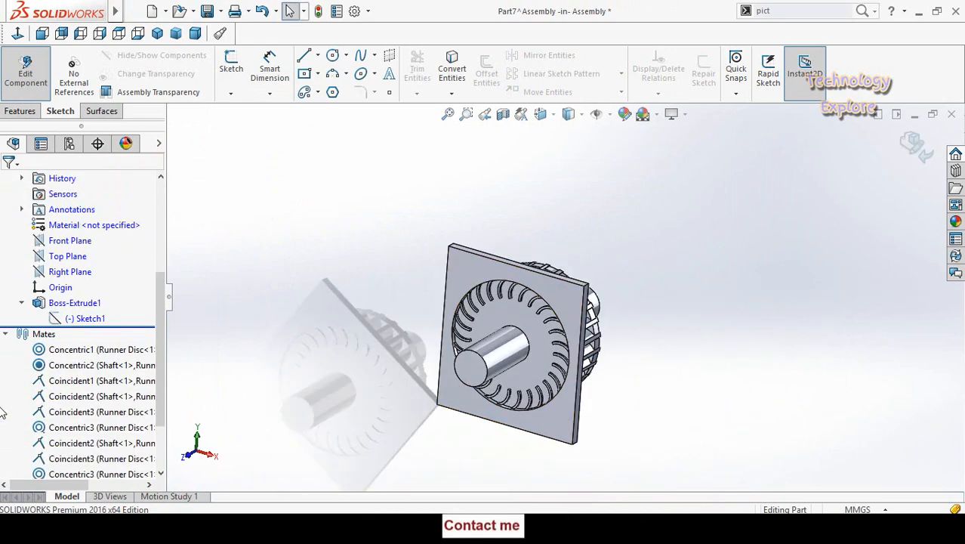
left_click(915, 145)
right_click(75, 443)
left_click(162, 344)
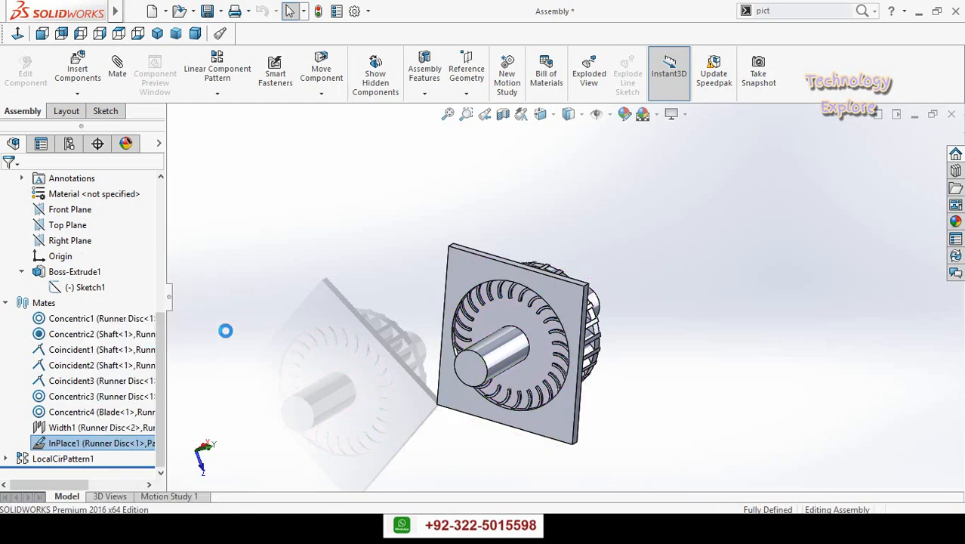
left_click(358, 295)
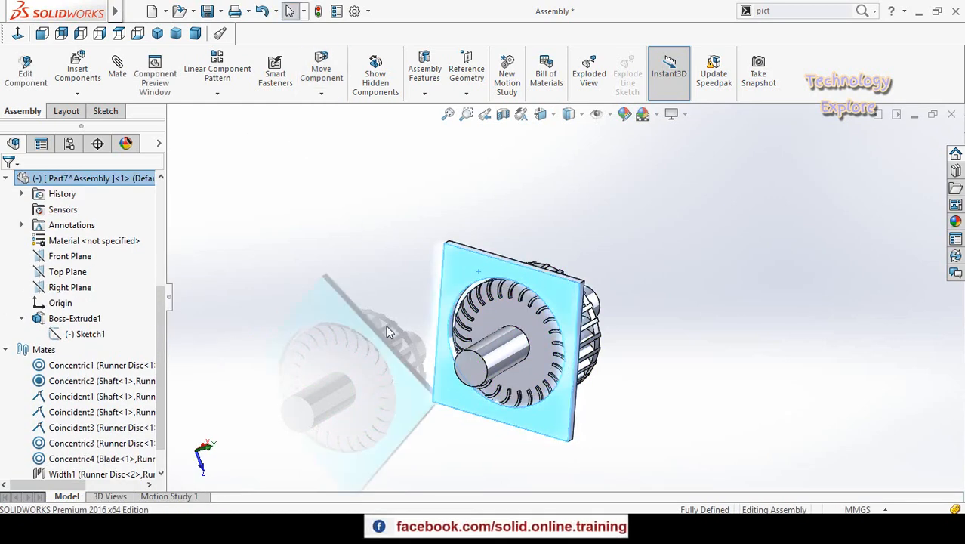
Step: Move the plate away from the runner and mate its circular opening concentric with the shaft
left_click_drag(481, 260, 377, 281)
middle_click_drag(392, 295, 378, 291)
scroll(405, 291, "down", 4)
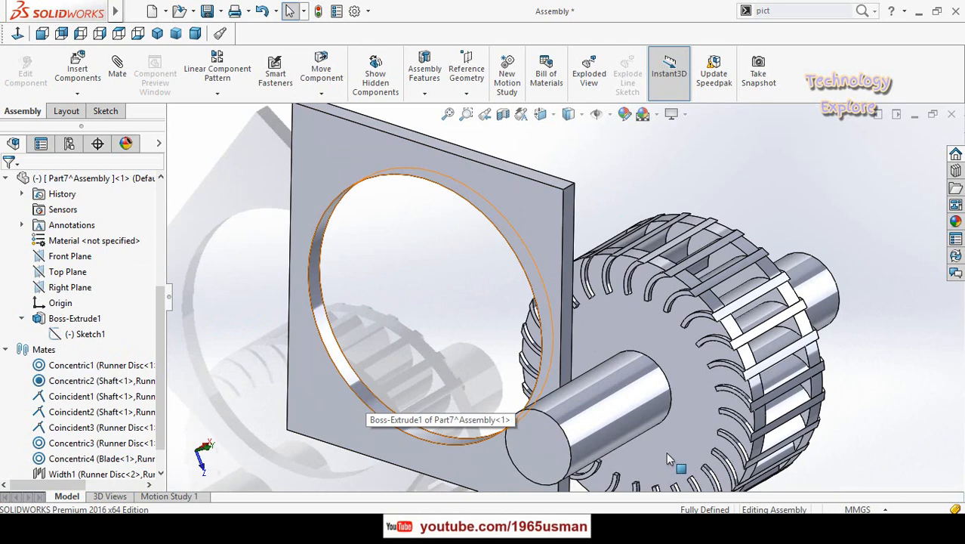
left_click(364, 394)
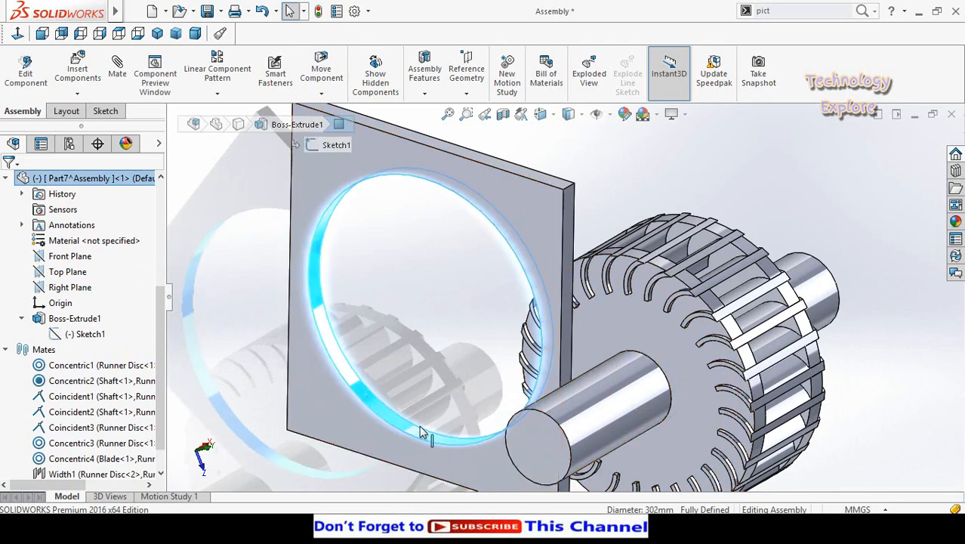
left_click(604, 411, "ctrl")
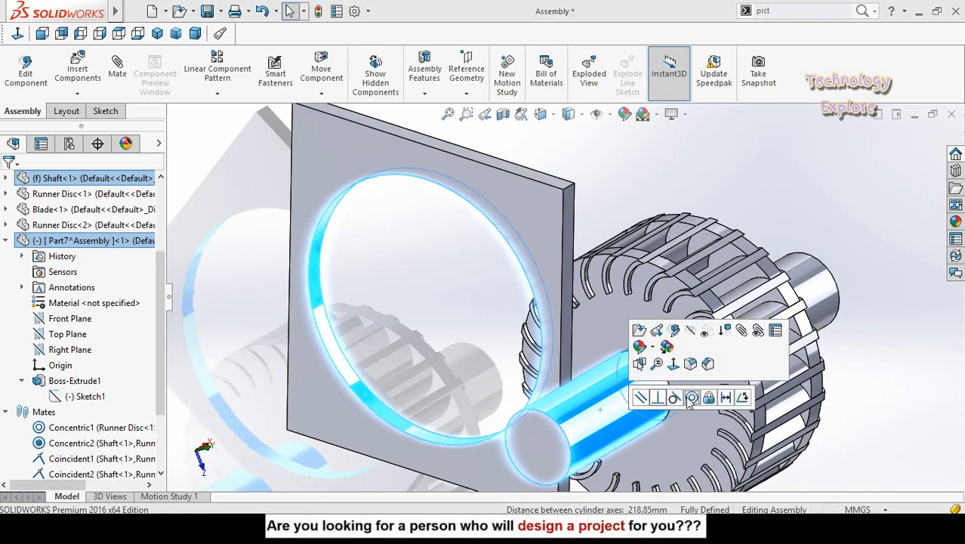
left_click(693, 398)
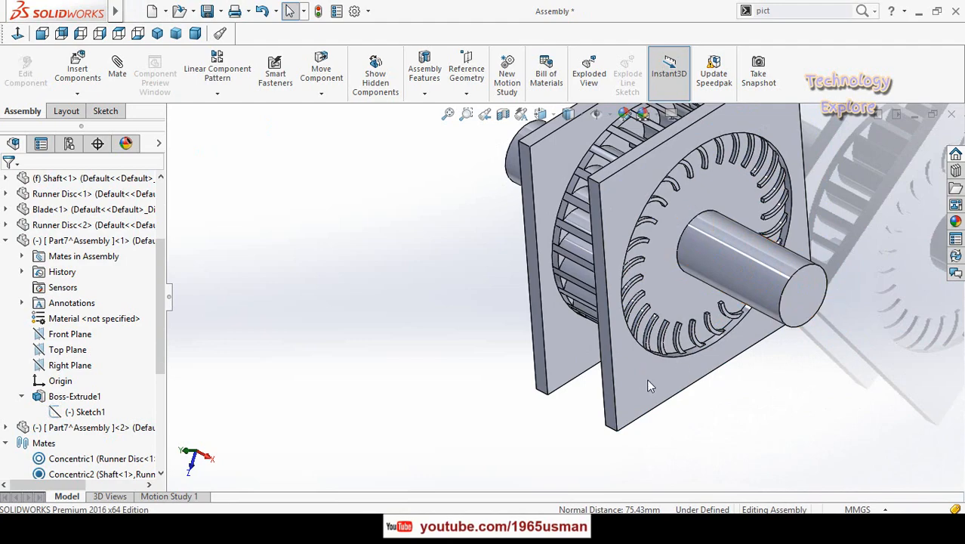
Step: Open the front side plate's Sketch1 in context to examine it, and exit both the sketch and the part editing
middle_click_drag(568, 368, 687, 362)
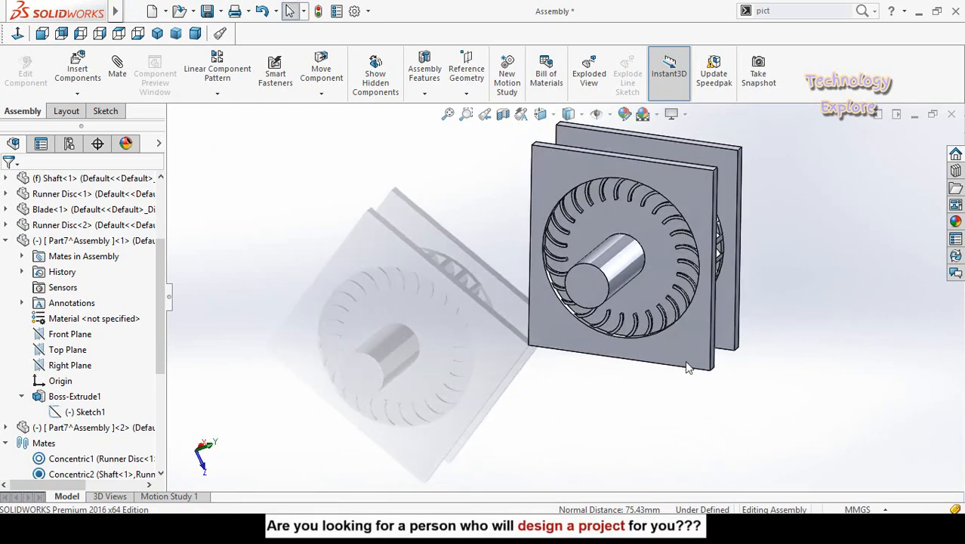
left_click(687, 363)
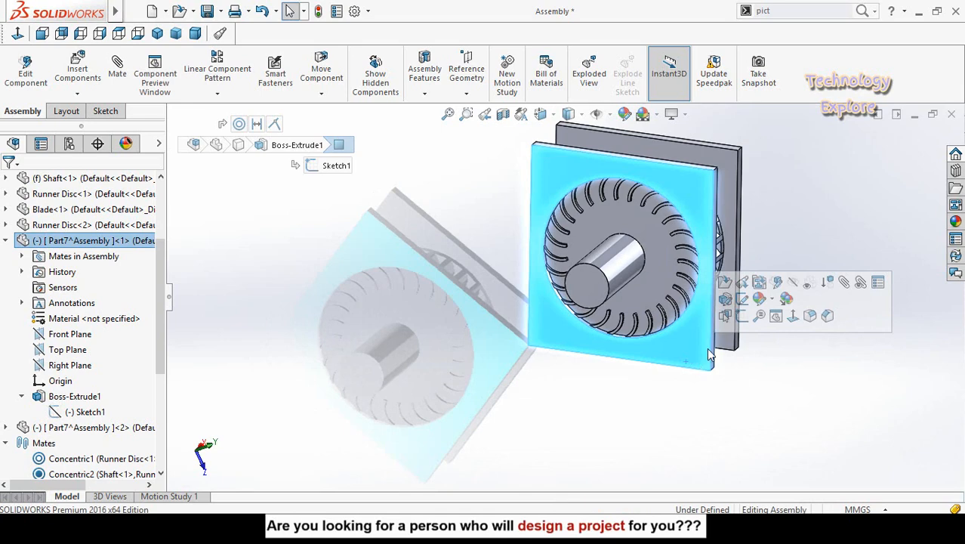
left_click(777, 283)
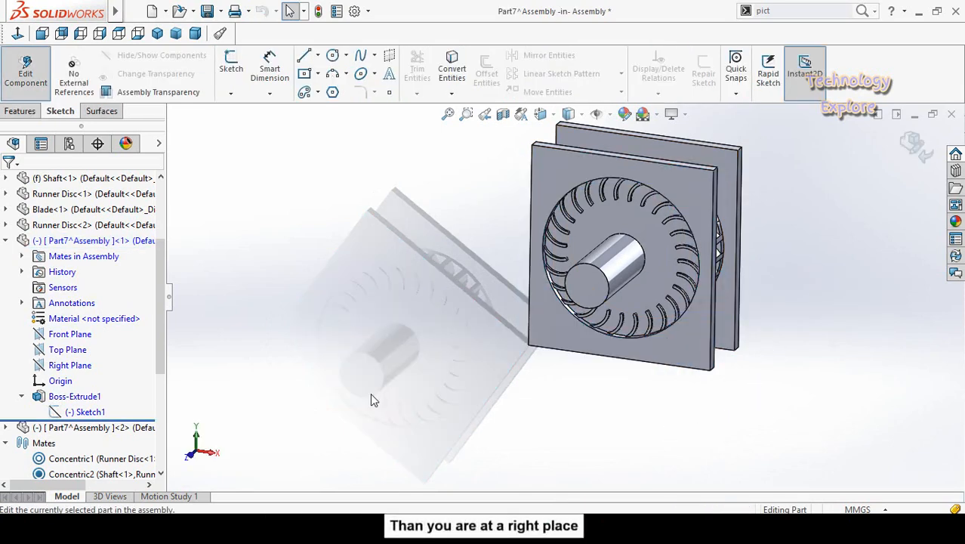
left_click(91, 414)
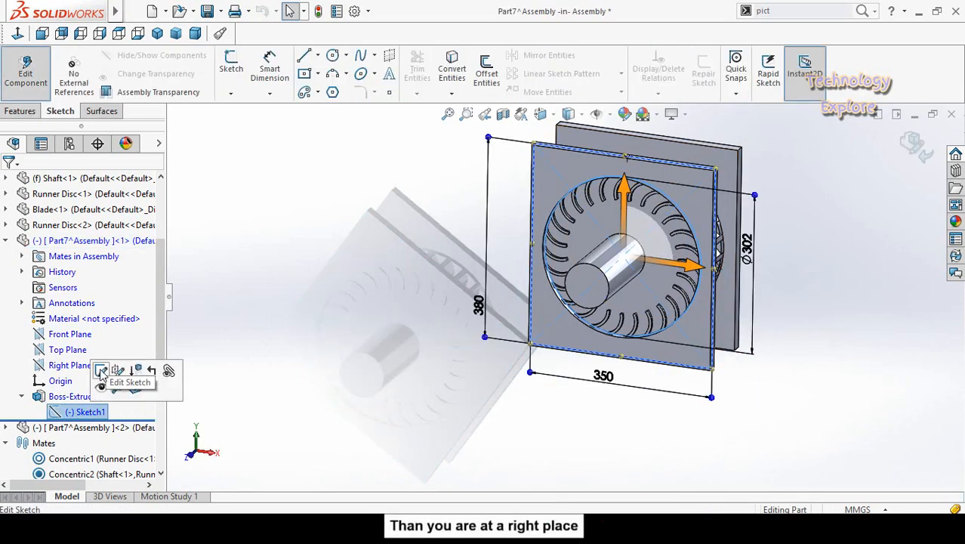
left_click(113, 368)
left_click(898, 144)
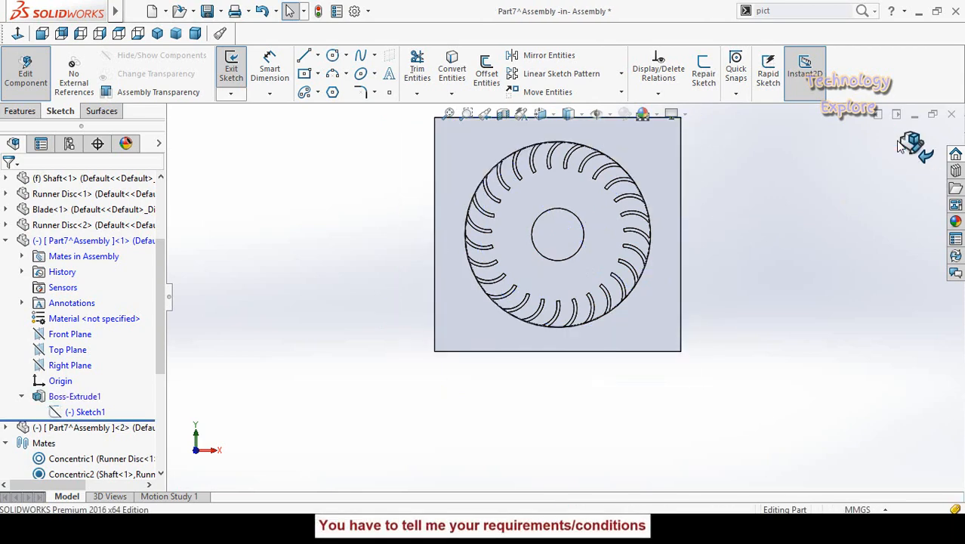
scroll(806, 272, "up", 1)
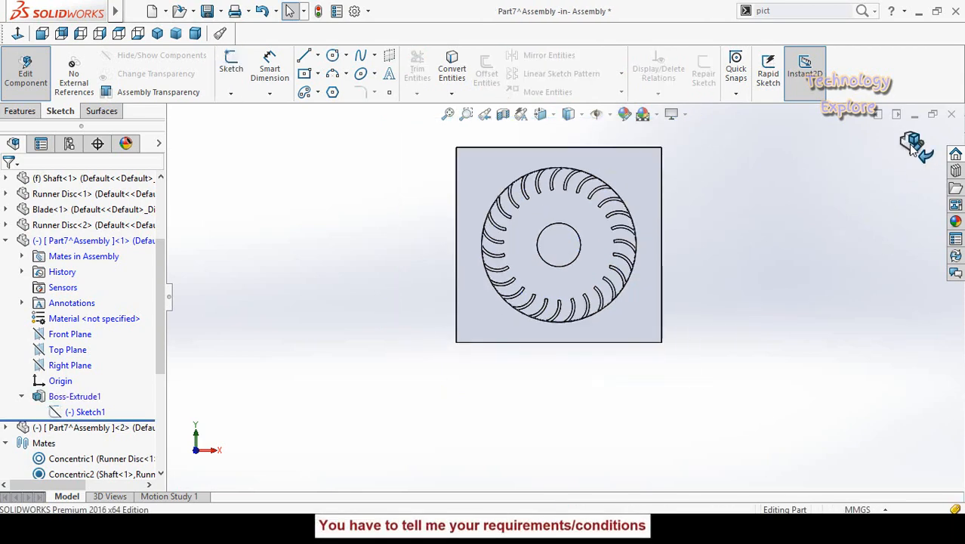
left_click(912, 143)
Step: Sketch a three-point arc of about 136 mm radius just outside the runner's rim in the new part's sketch
middle_click_drag(760, 307, 691, 323)
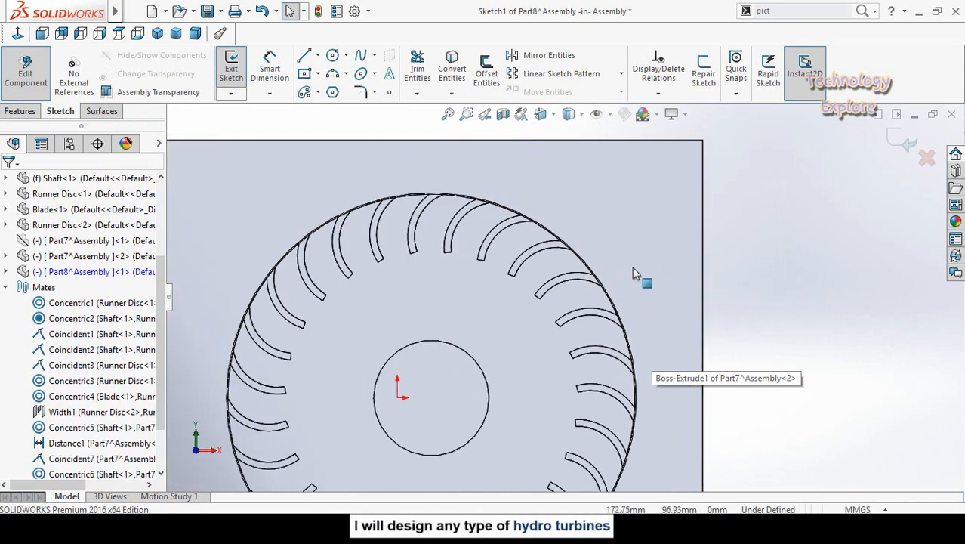
left_click(332, 73)
left_click(508, 202)
left_click(643, 379)
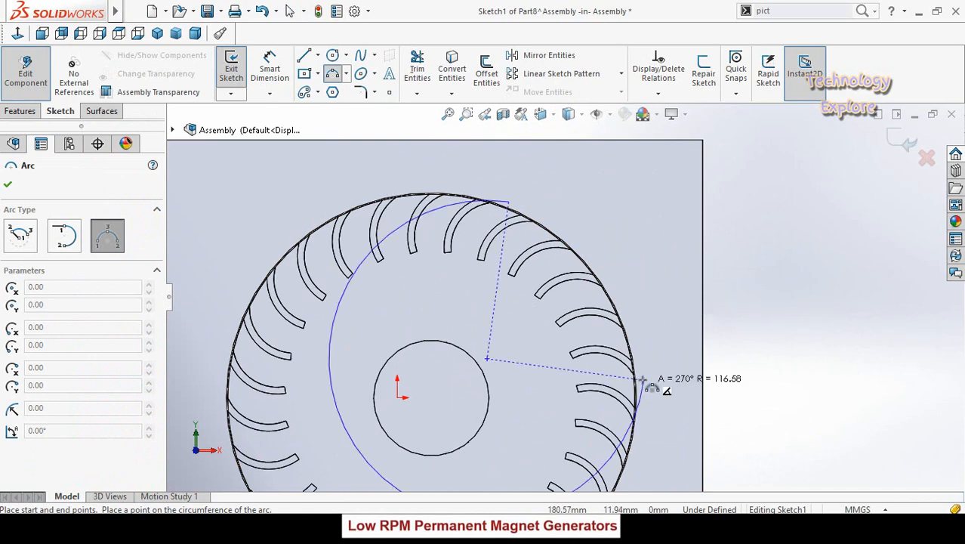
left_click(617, 281)
key("Escape")
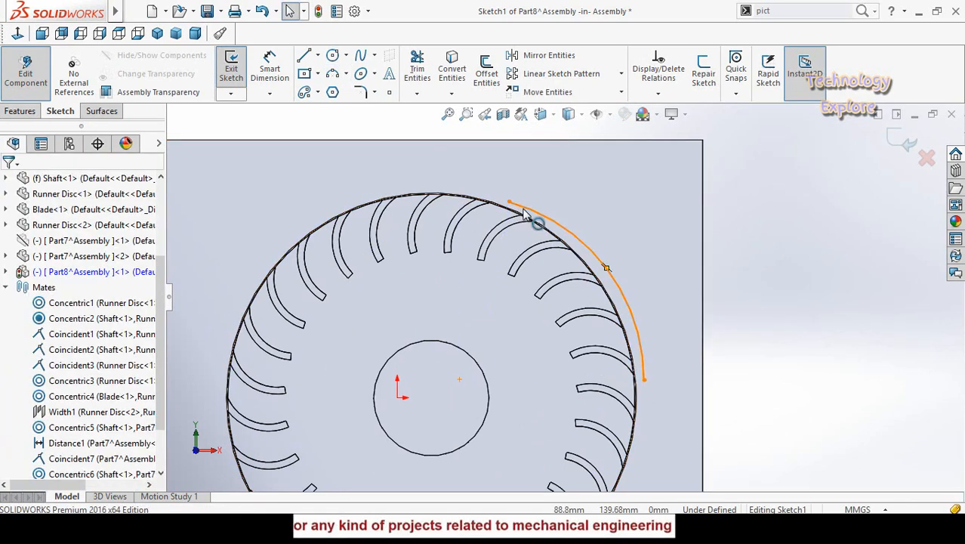
Step: Close the arc's profile with a horizontal line, a vertical line about 132 mm long and a short horizontal line
left_click(303, 55)
scroll(513, 185, "down", 3)
left_click(506, 210)
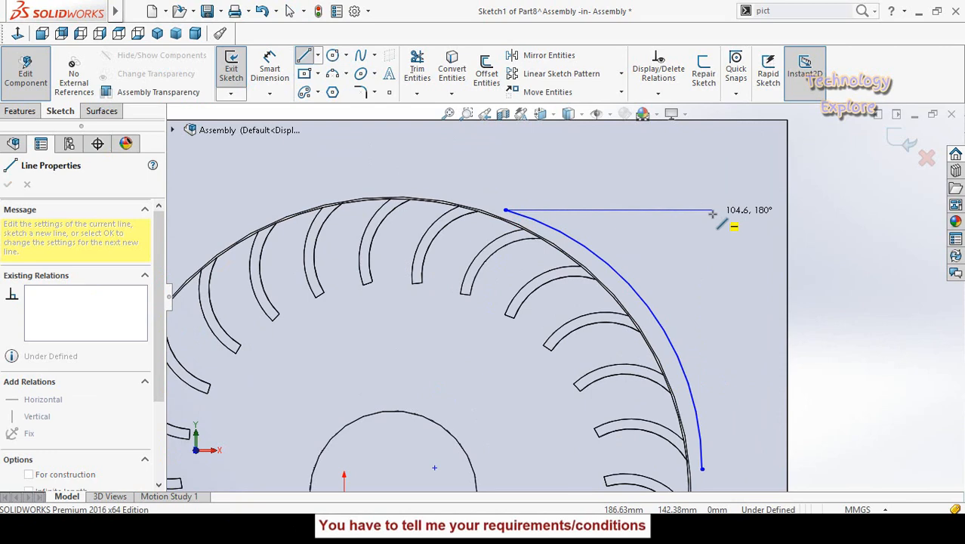
left_click(738, 211)
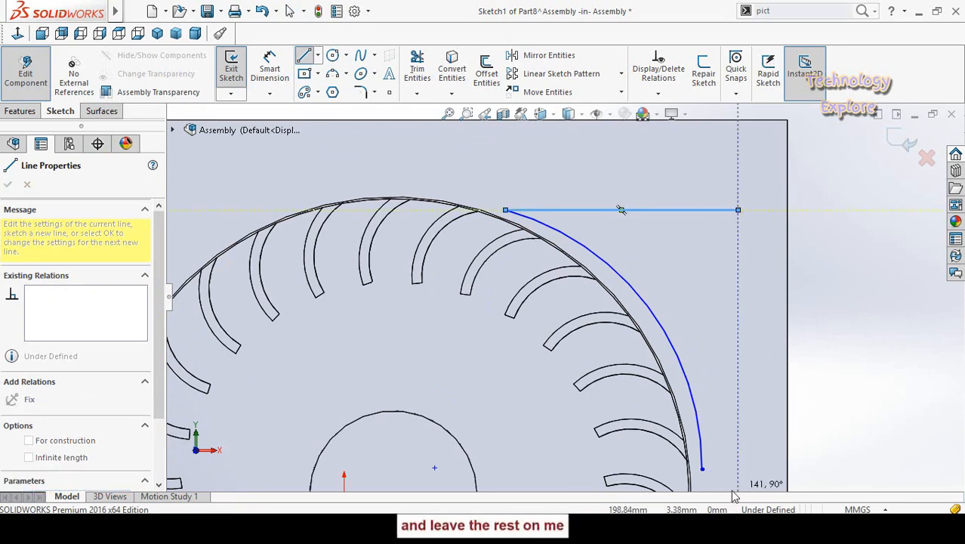
scroll(725, 453, "up", 2)
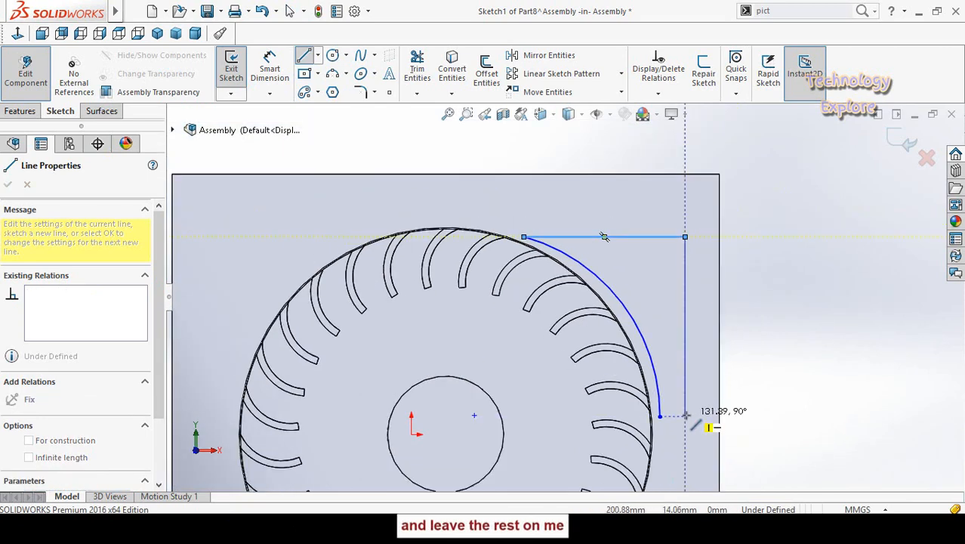
left_click(684, 415)
left_click(660, 416)
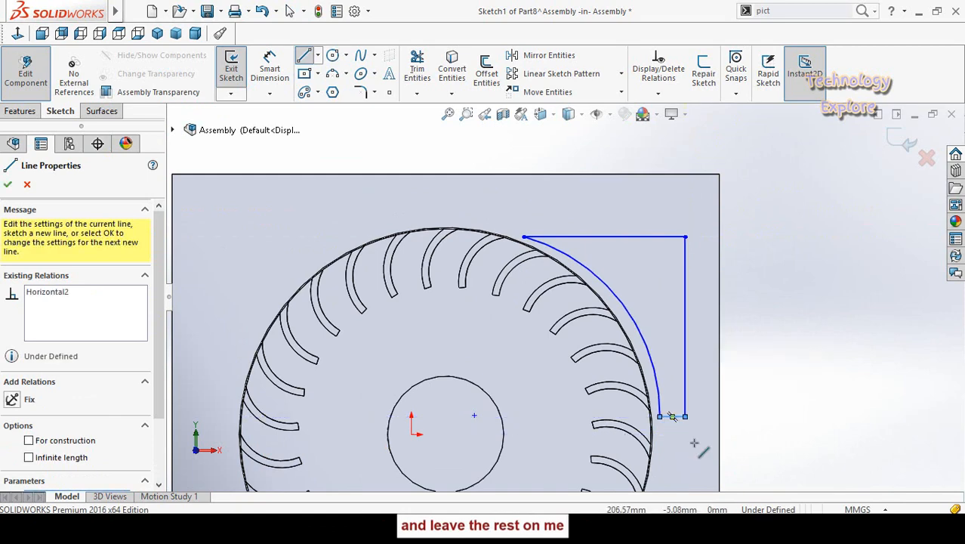
key("Escape")
scroll(664, 412, "up", 3)
scroll(586, 302, "down", 2)
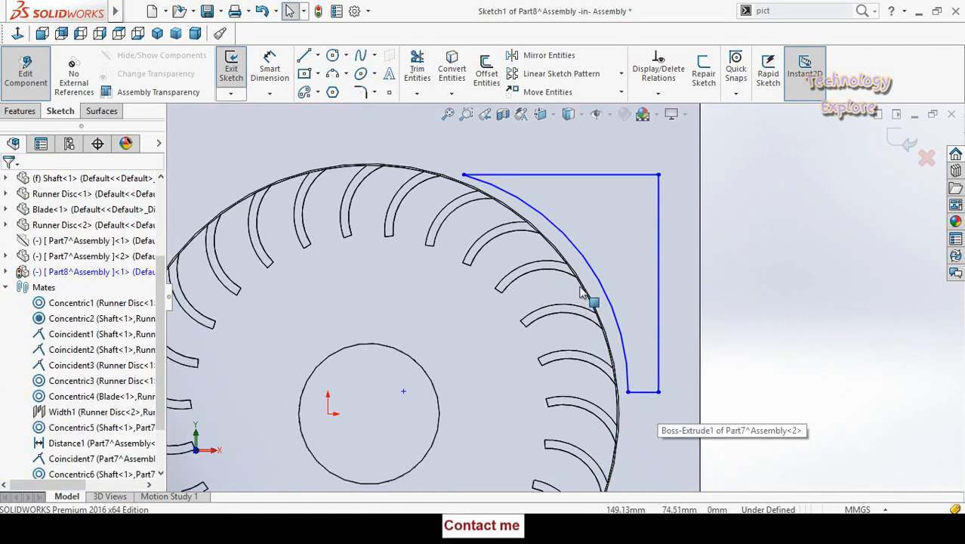
Step: Make the sketched arc concentric with the circular edge of the plate's opening
left_click(593, 277)
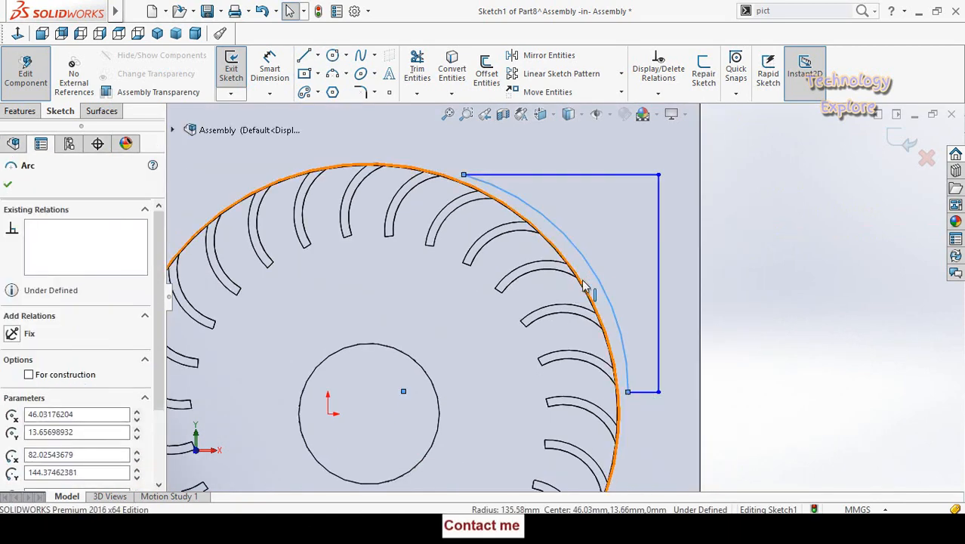
left_click(587, 289, "ctrl")
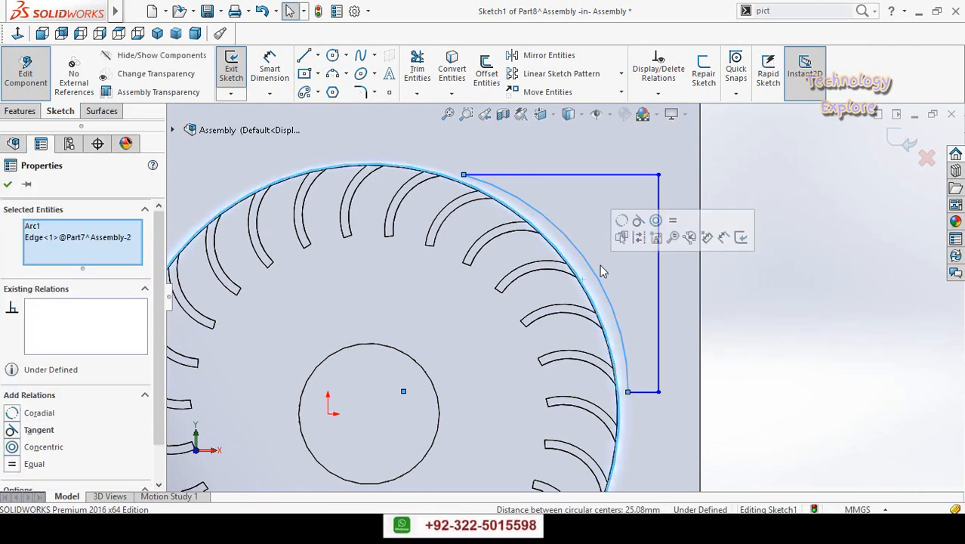
left_click(656, 222)
left_click(719, 344)
Step: Resize the arc and extend its upper endpoint farther along the runner's rim
left_click_drag(559, 300, 542, 280)
left_click(749, 322)
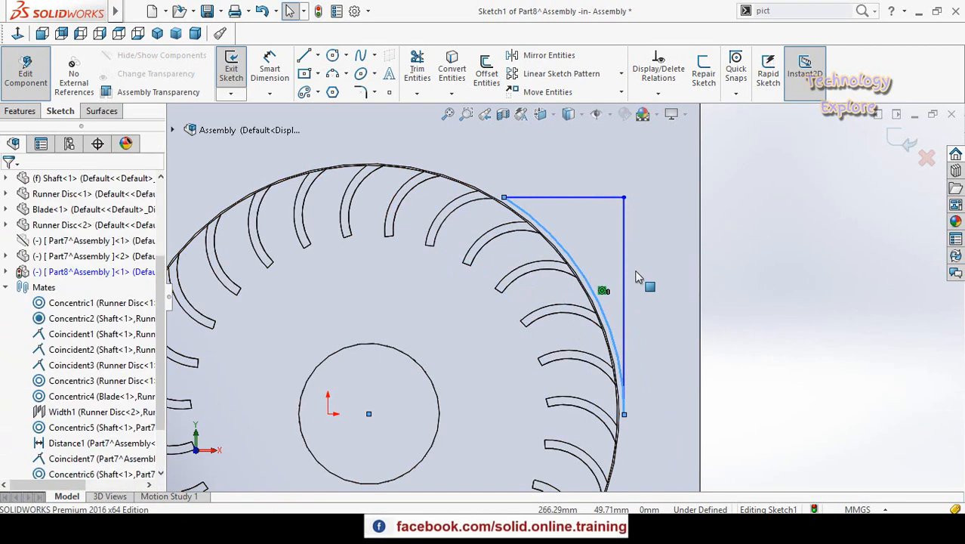
left_click_drag(503, 197, 444, 163)
left_click(813, 436)
Step: Set the gap between the sketched arc and the edge of the plate's opening to 3 mm
left_click(638, 420)
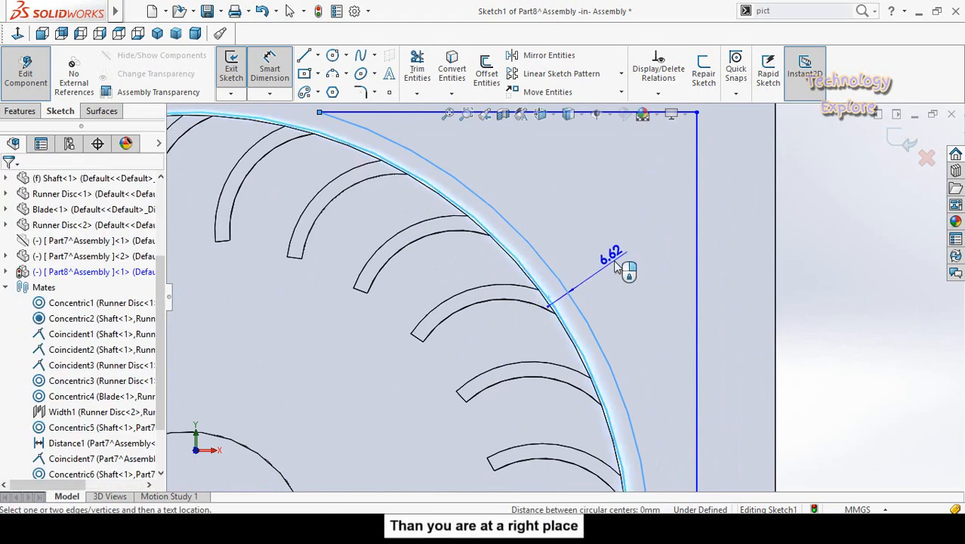
left_click(614, 260)
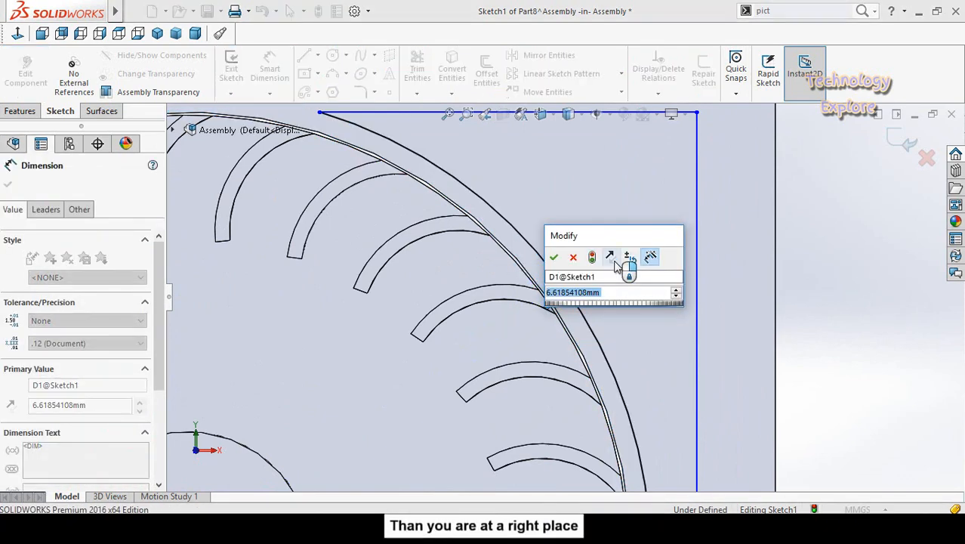
type("3")
key("Return")
key("f")
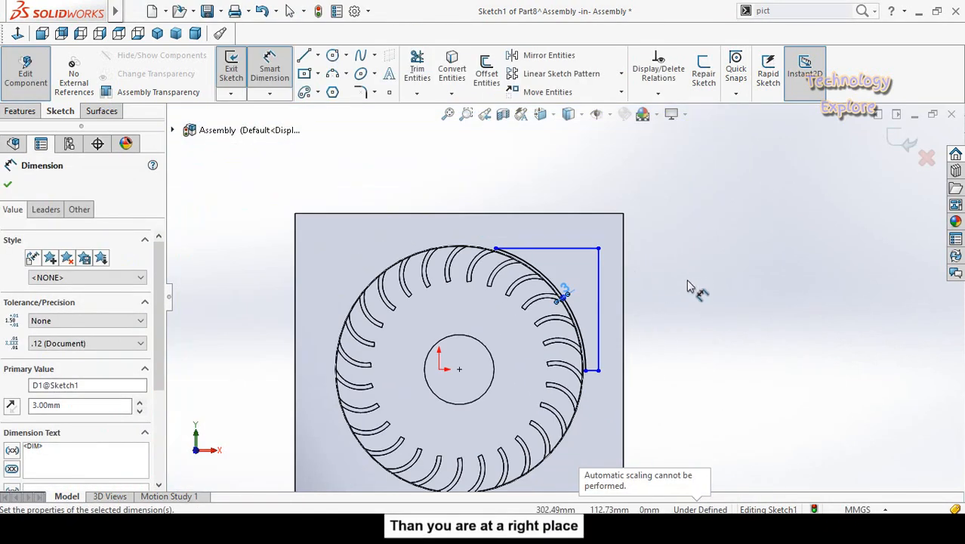
key("Escape")
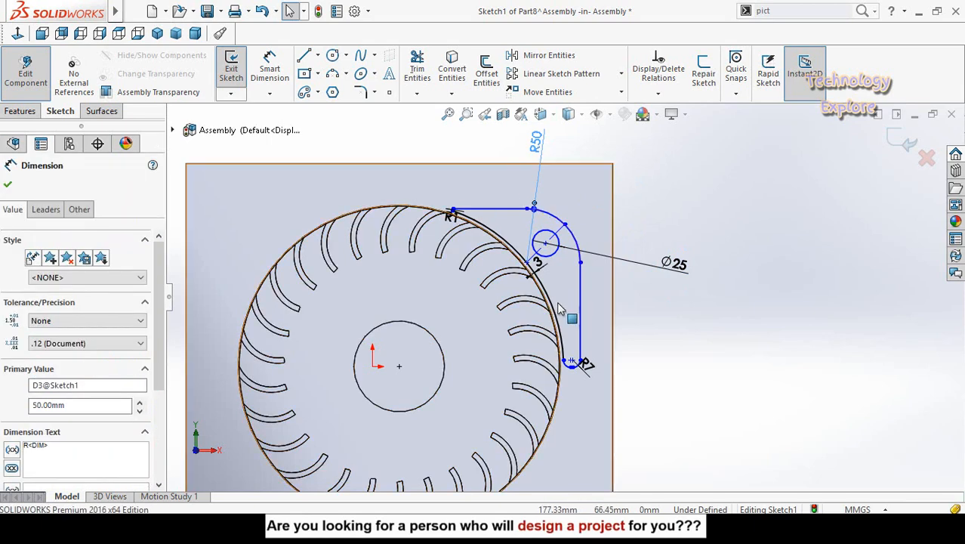
Step: Delete the 3 mm gap dimension between the arc and the plate's opening
scroll(530, 271, "down", 3)
scroll(537, 281, "down", 2)
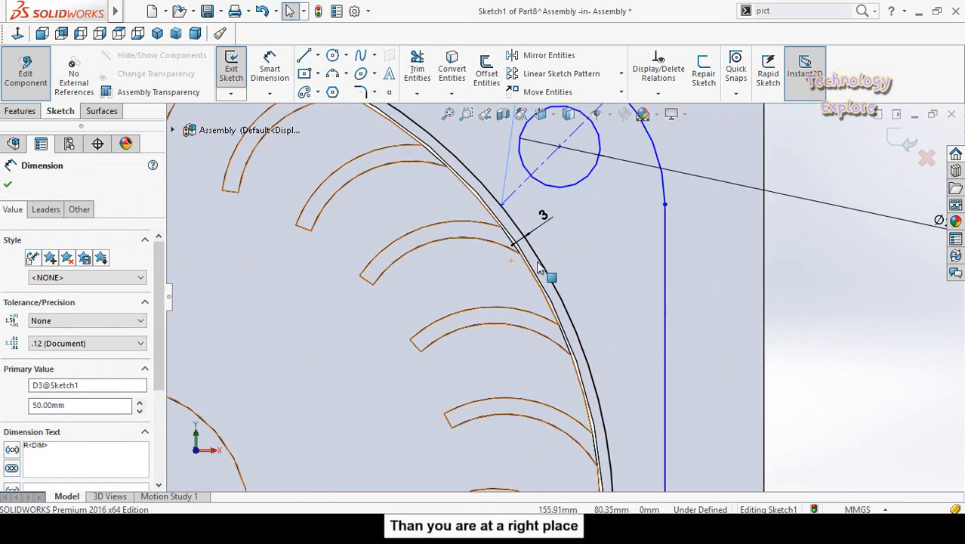
key("Escape")
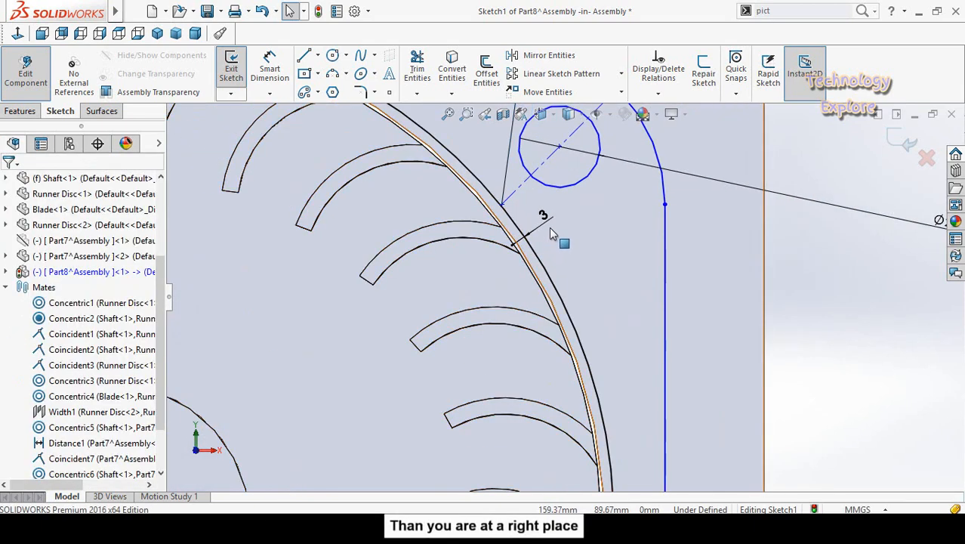
scroll(550, 232, "up", 5)
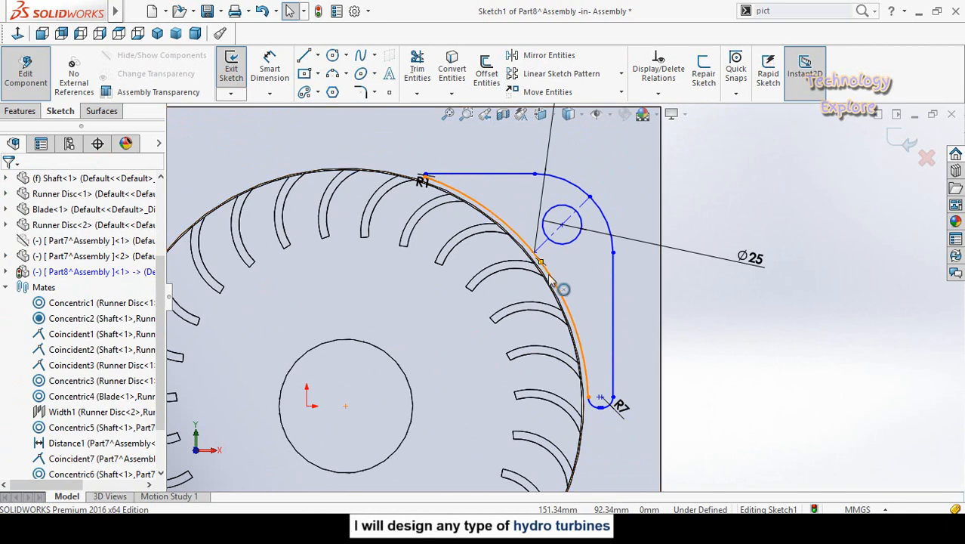
Step: Delete the large arc's externally referenced concentric relation, Concentric0
left_click(514, 229)
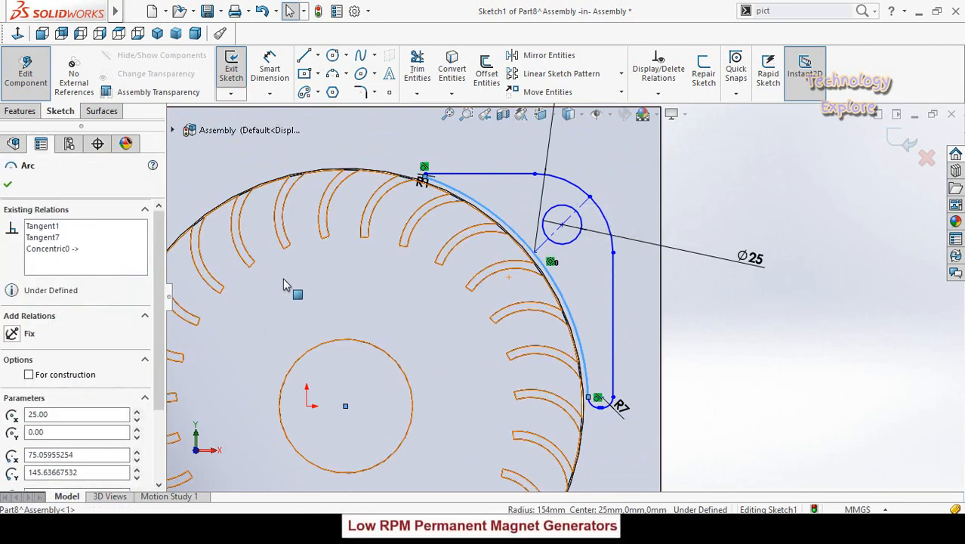
left_click(41, 249)
right_click(42, 249)
left_click(68, 271)
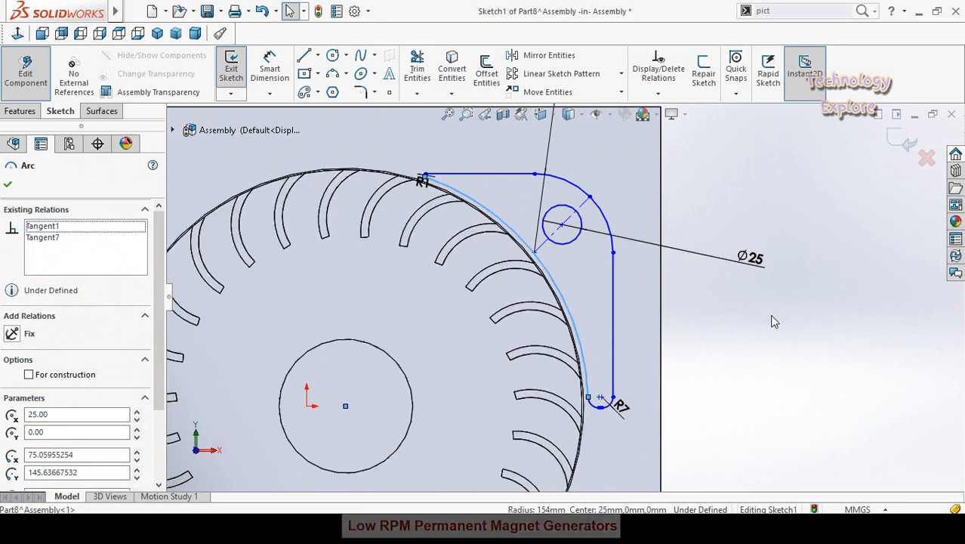
left_click(721, 324)
scroll(640, 317, "up", 2)
scroll(571, 287, "down", 1)
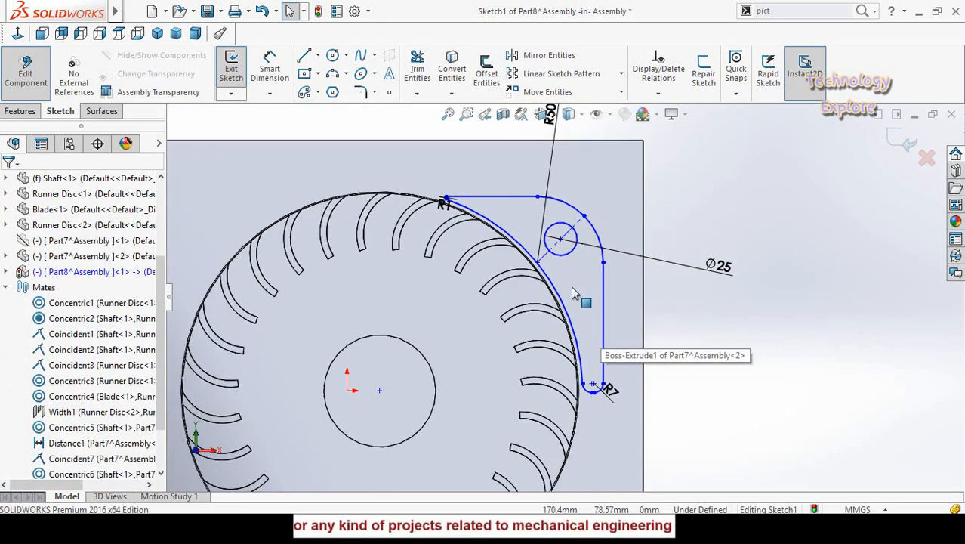
Step: Dimension the radius of the profile's large inner arc and leave the dimension tool
key("d")
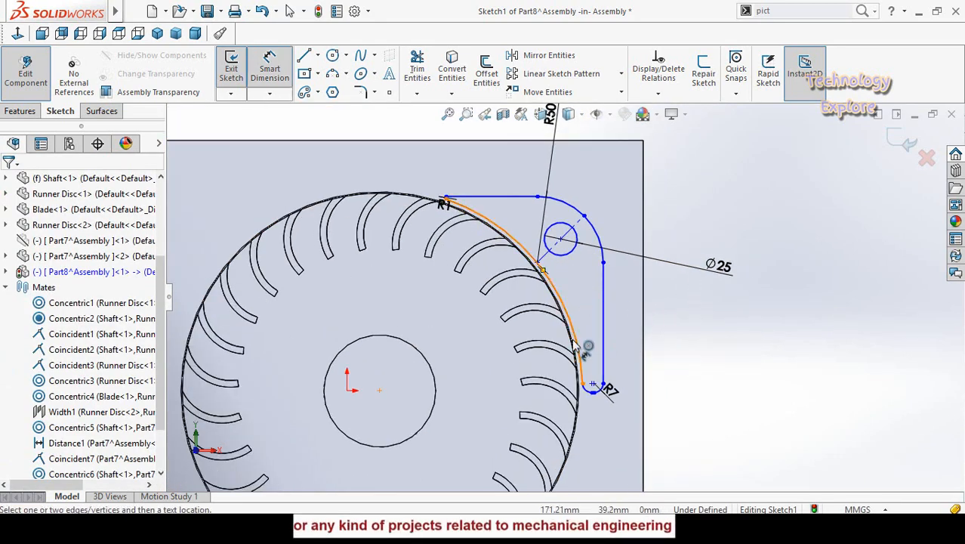
left_click(574, 346)
left_click(683, 324)
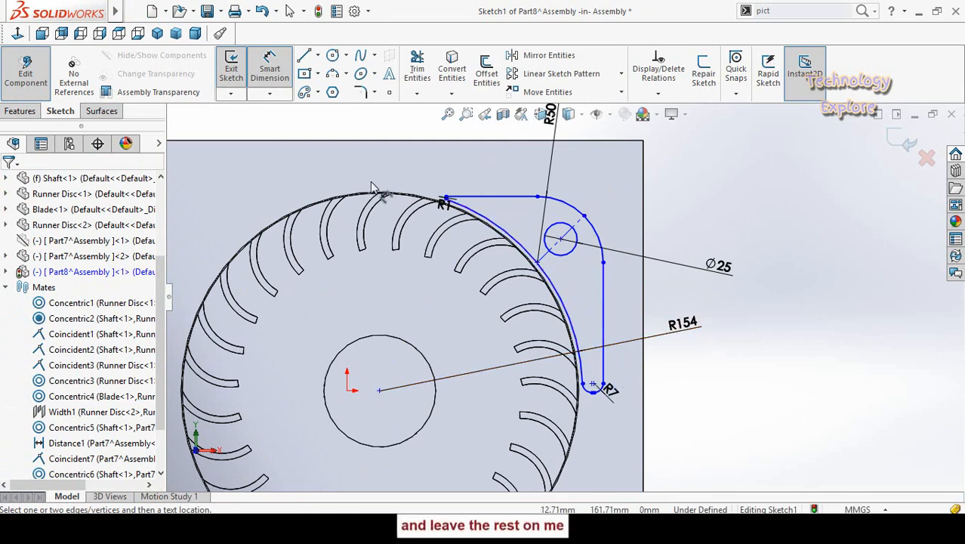
left_click(290, 11)
key("f")
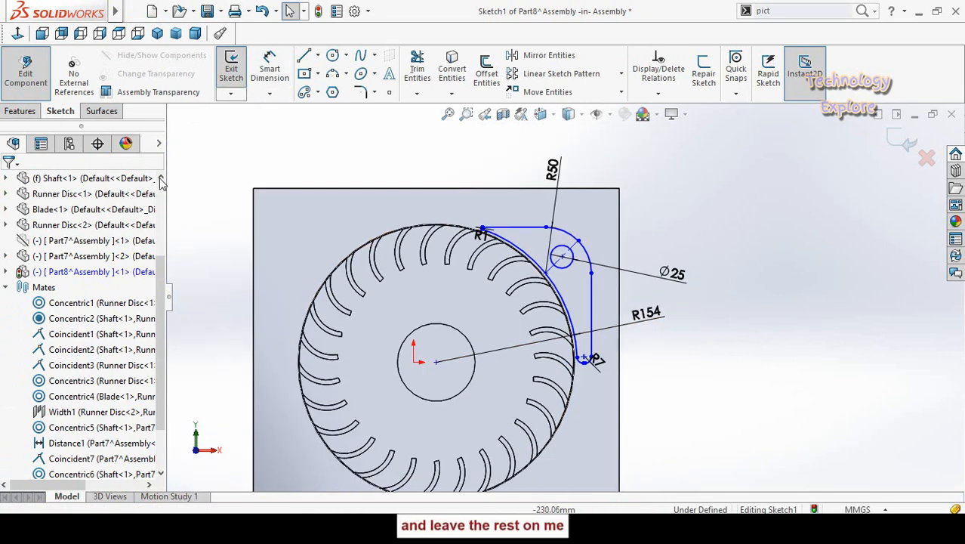
left_click(21, 111)
left_click(237, 72)
middle_click_drag(498, 256, 463, 252)
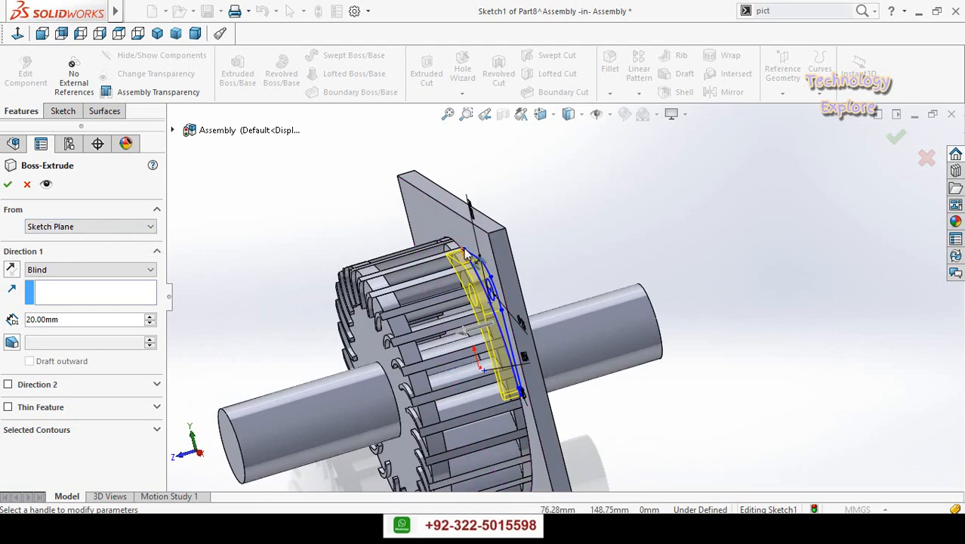
Step: Show the hidden side plate Part7^Assembly<1> so both plates enclose the runner
middle_click_drag(370, 248, 219, 243)
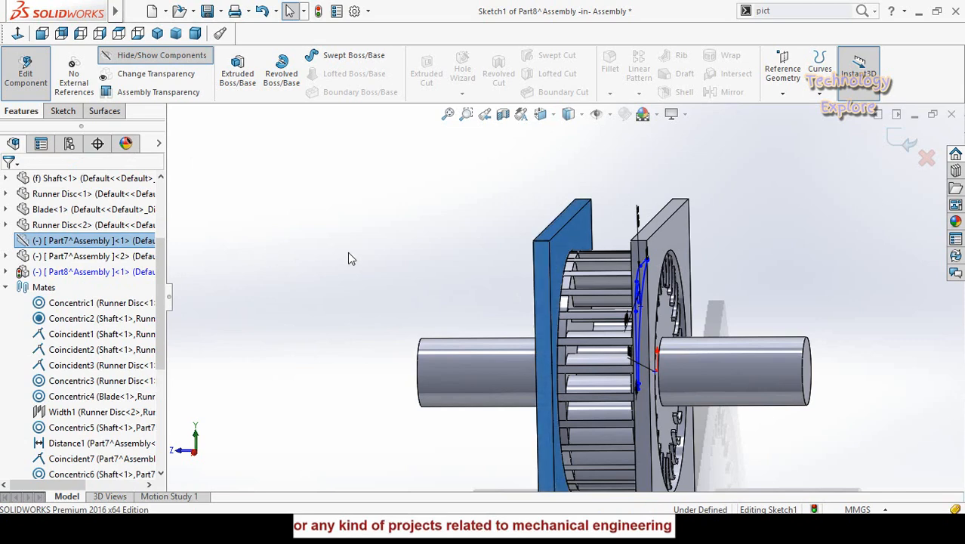
left_click(349, 256)
middle_click_drag(423, 240, 478, 254)
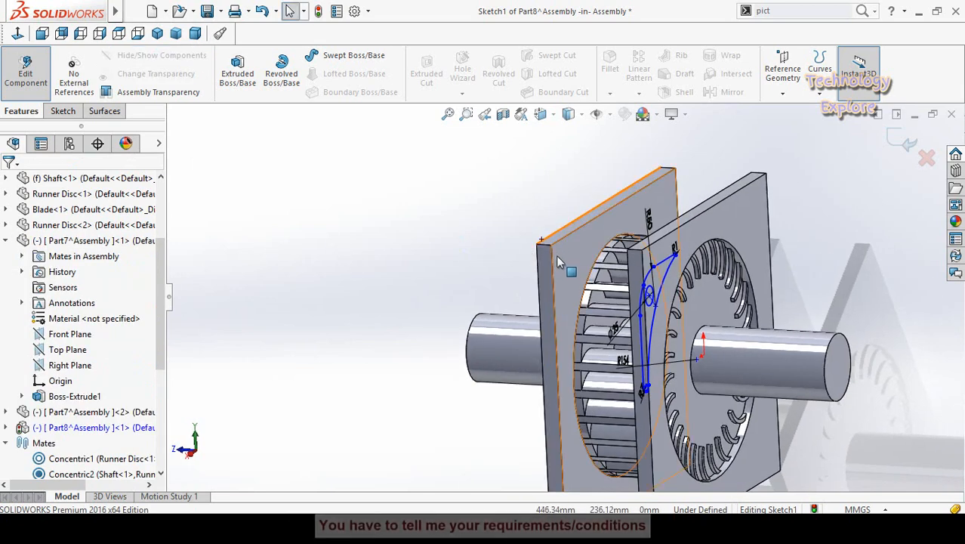
Step: Extrude the filler block profile 98 mm from a 2 mm offset start, then finish editing the part and return to the assembly
left_click(228, 77)
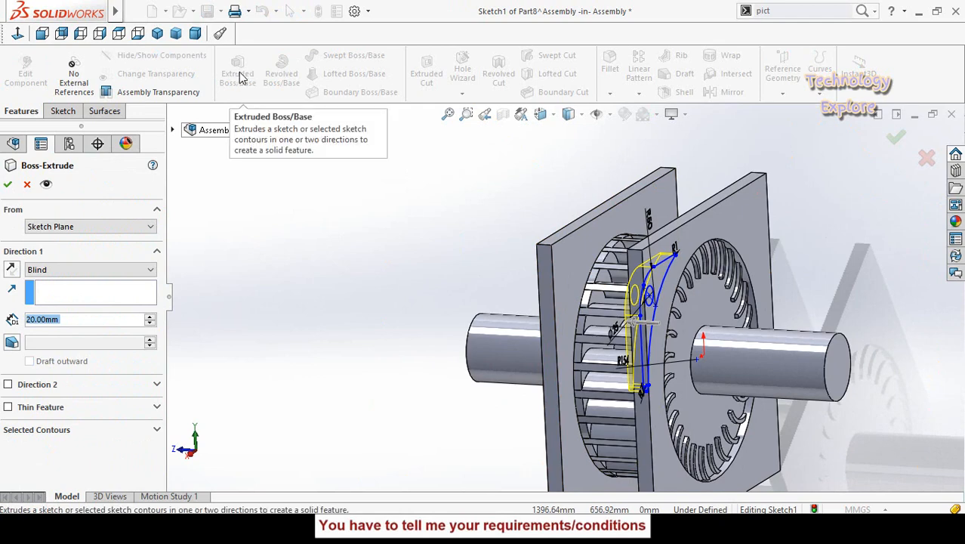
mouse_move(330, 284)
middle_mouse_down()
mouse_move(358, 270)
mouse_move(325, 271)
middle_mouse_up()
left_click(91, 226)
left_click(50, 268)
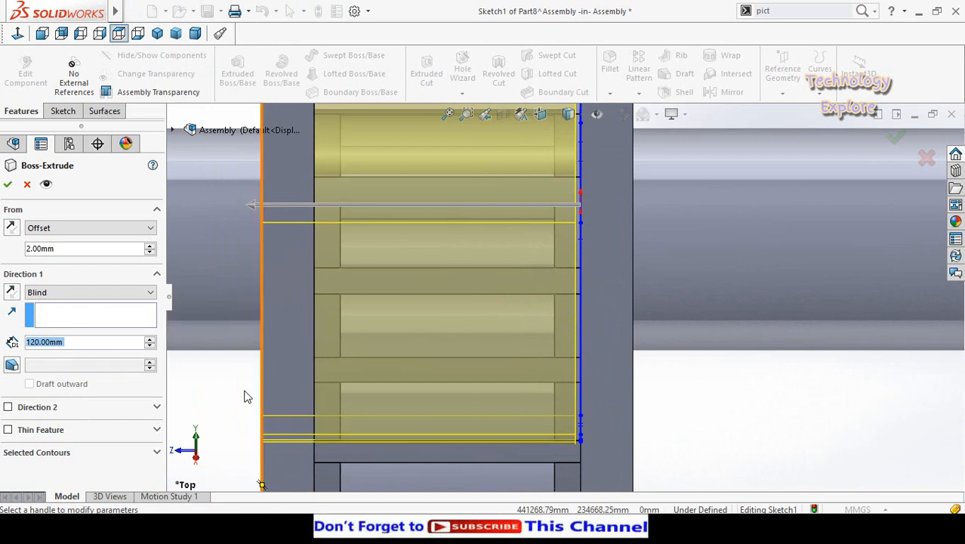
type("100")
key("Return")
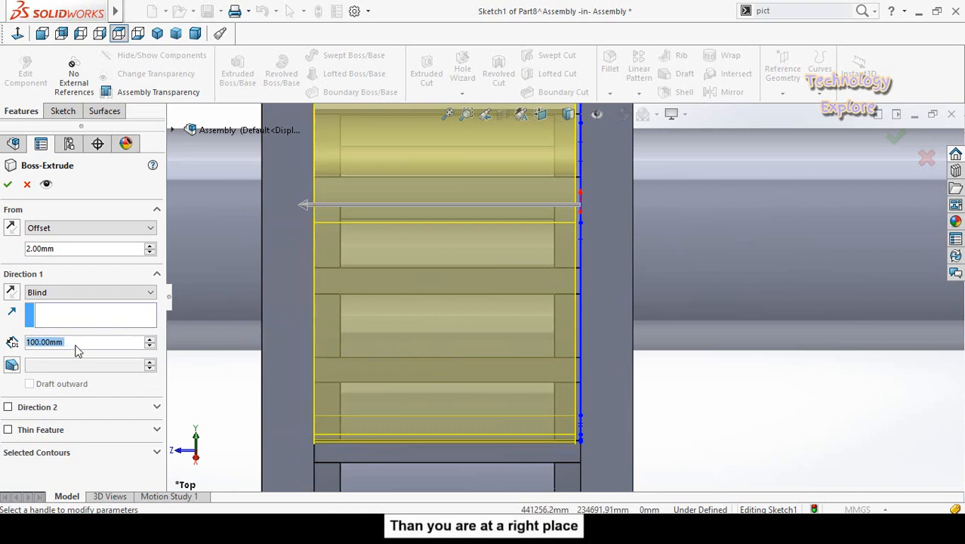
type("98")
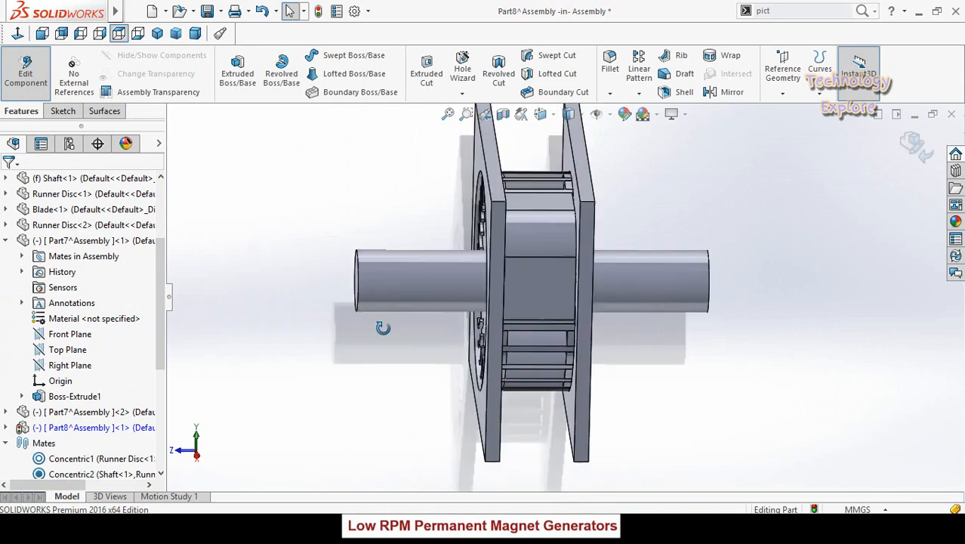
middle_click_drag(381, 325, 774, 273)
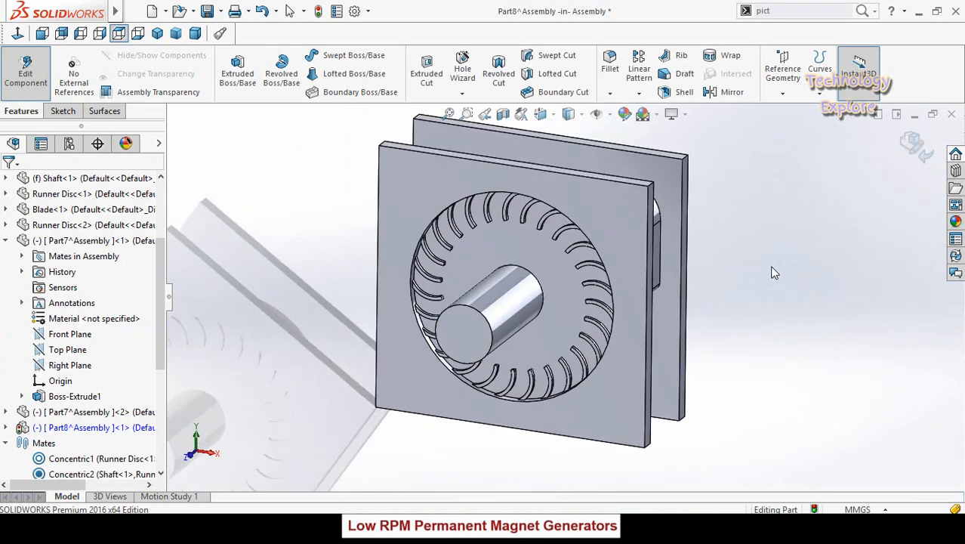
left_click(914, 143)
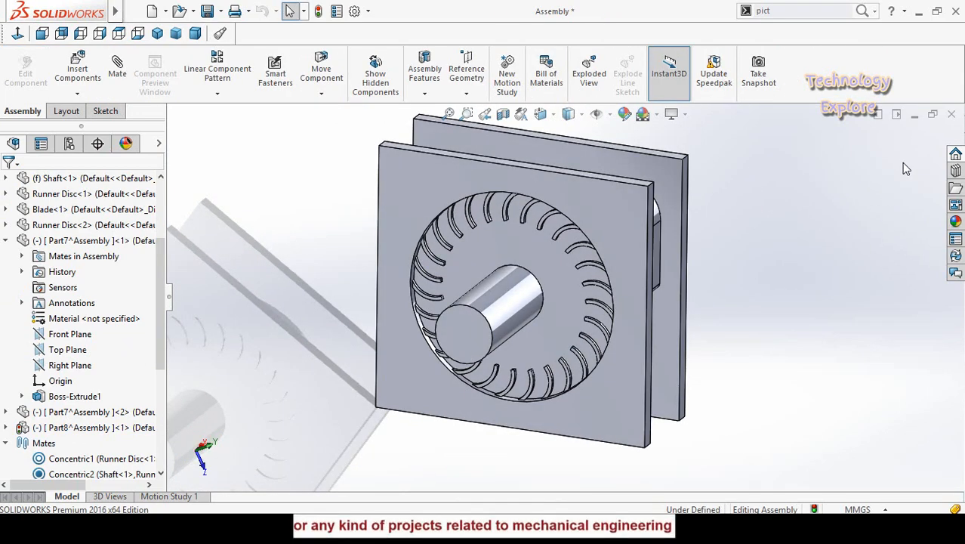
Step: Delete the InPlace2 mate that locks the filler block to the side plate
middle_click_drag(782, 257, 705, 325)
scroll(721, 224, "down", 2)
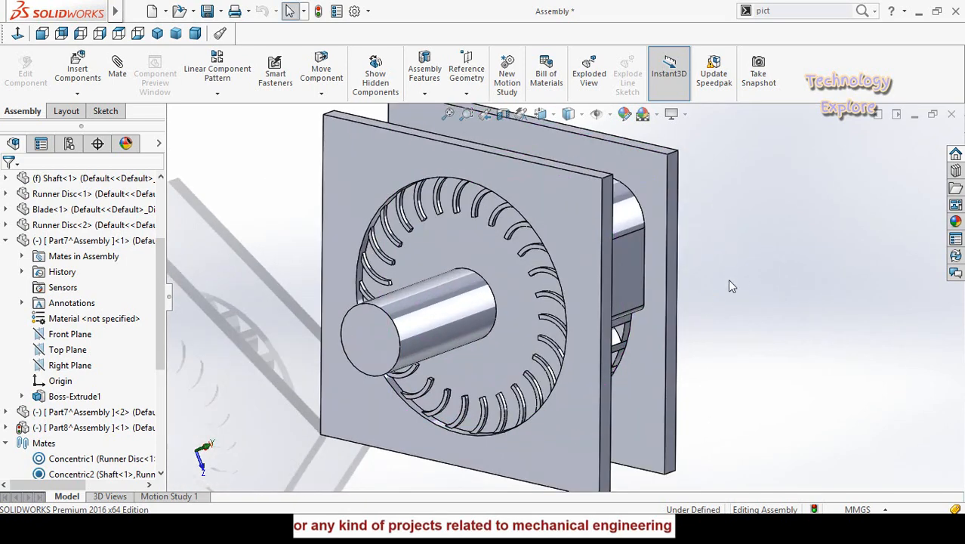
scroll(2, 364, "down", 3)
scroll(2, 364, "down", 2)
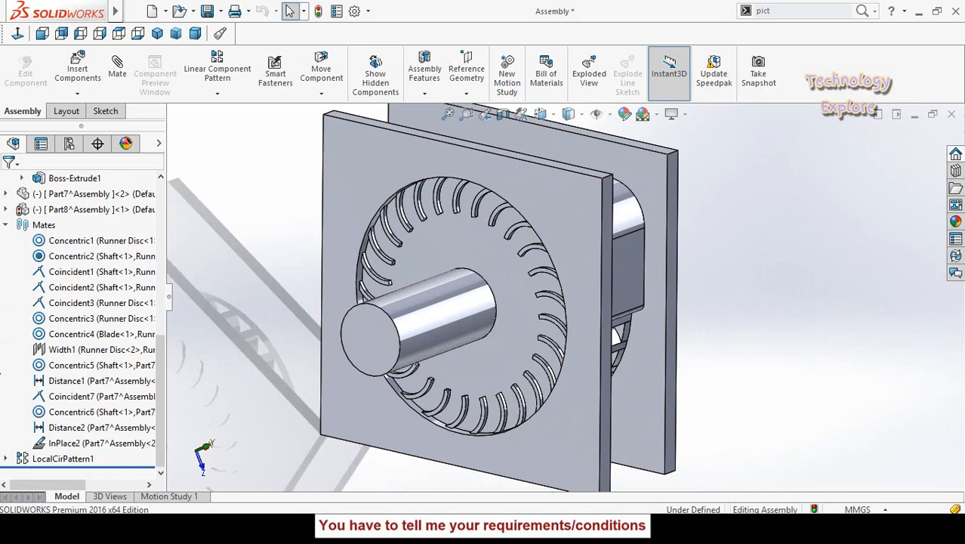
right_click(59, 444)
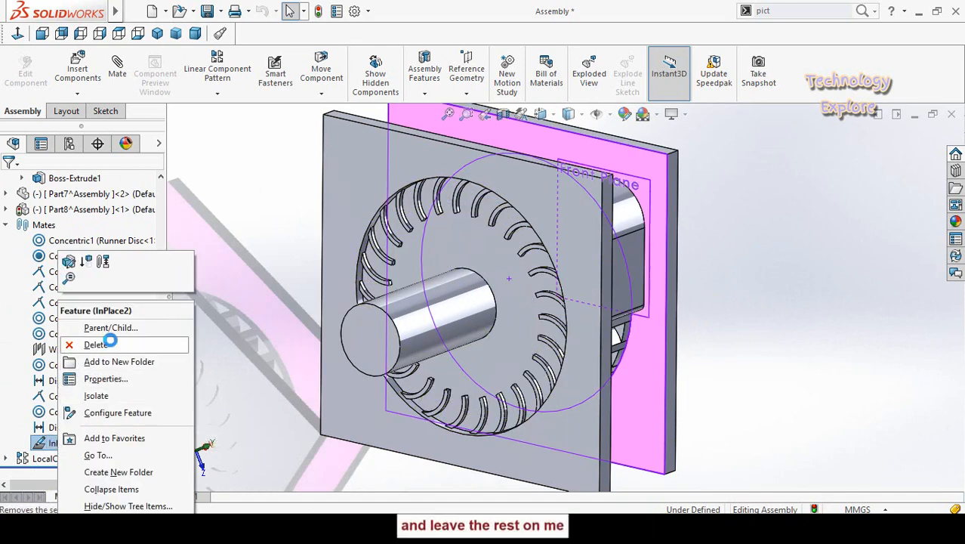
left_click(75, 343)
Step: Move the freed filler block out from between the side plates into open space beside them
left_click(516, 292)
left_click_drag(604, 282, 708, 281)
middle_click_drag(744, 309, 682, 356)
scroll(649, 246, "down", 3)
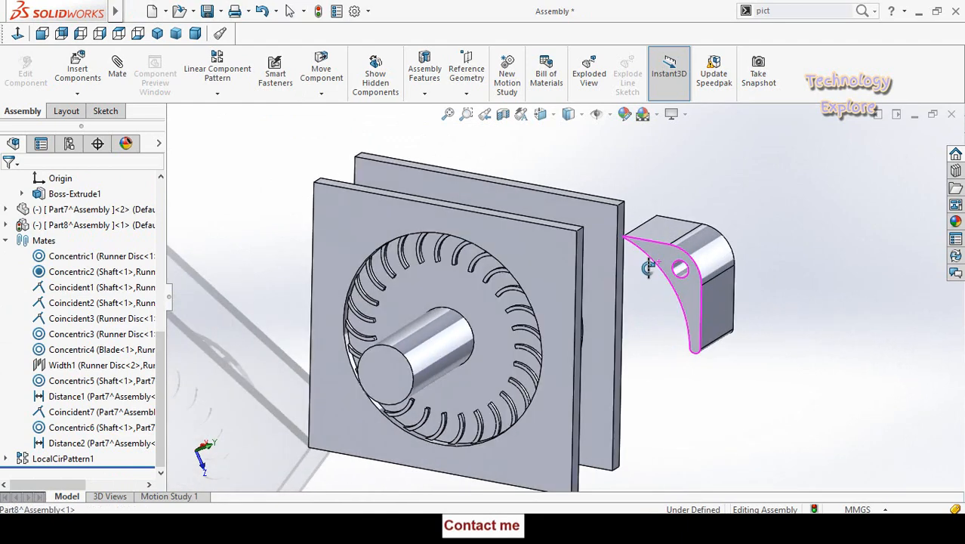
Step: Check the diameter of the hole in the filler block
scroll(721, 289, "down", 5)
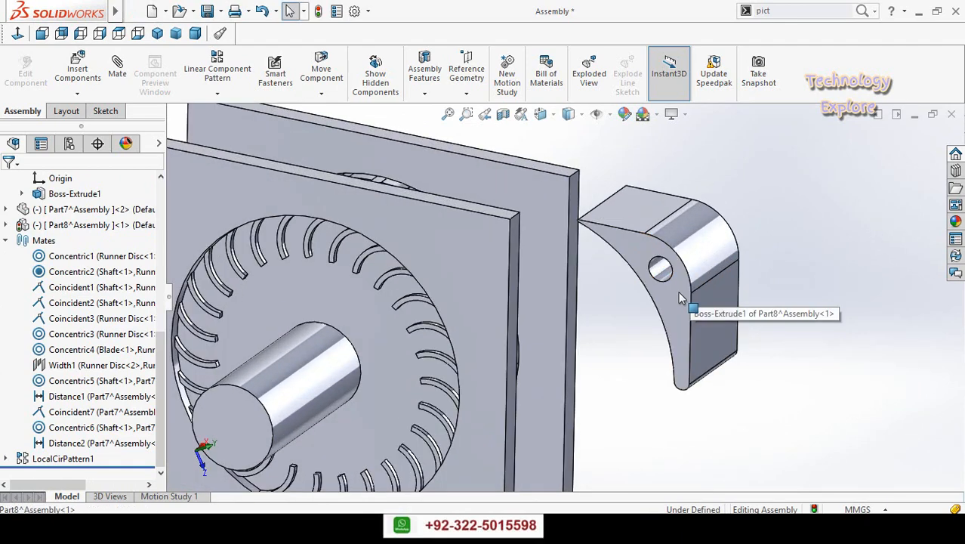
left_click(662, 270)
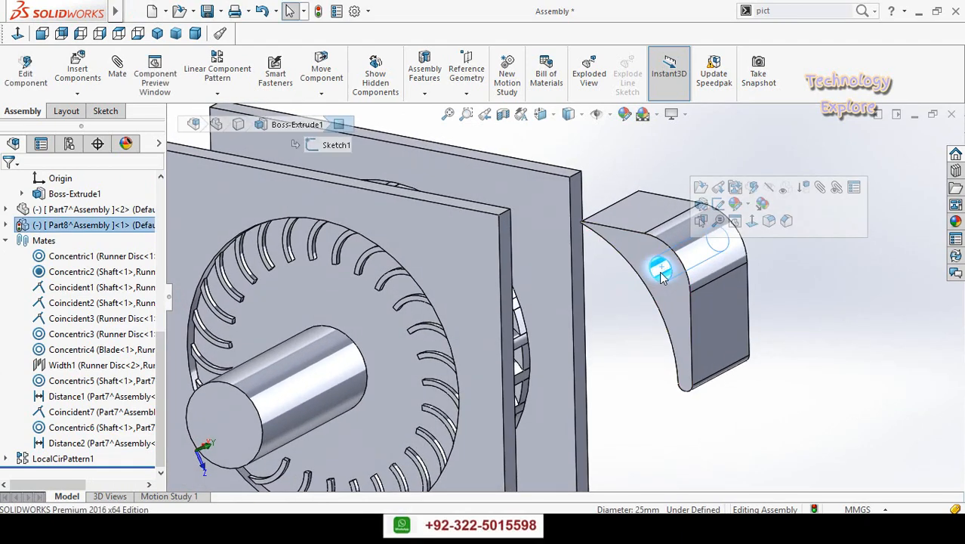
left_click(654, 349)
scroll(655, 344, "up", 2)
middle_click_drag(650, 345, 667, 362)
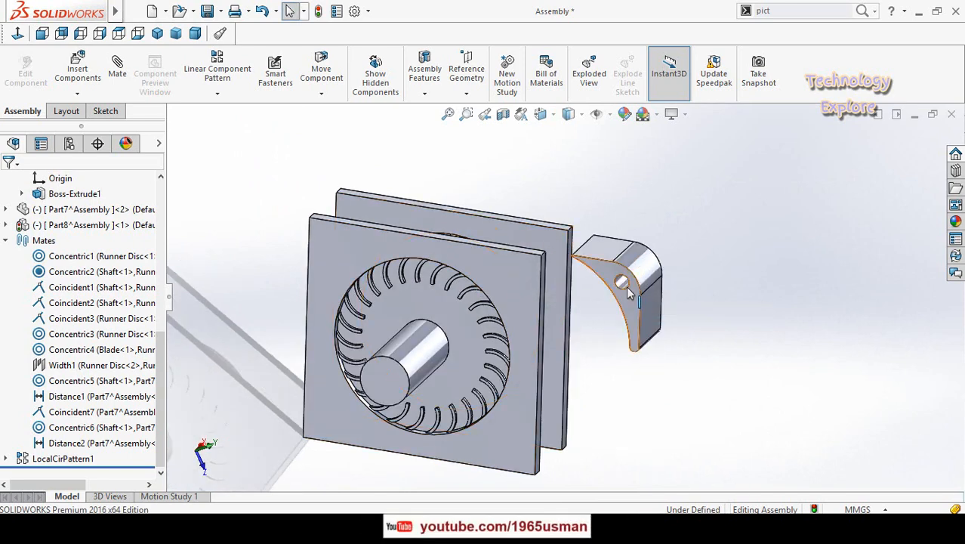
Step: Edit the front side plate in context and start a sketch on its outer face, viewed square on
left_click(513, 280)
left_click(561, 202)
left_click(513, 280)
left_click(575, 235)
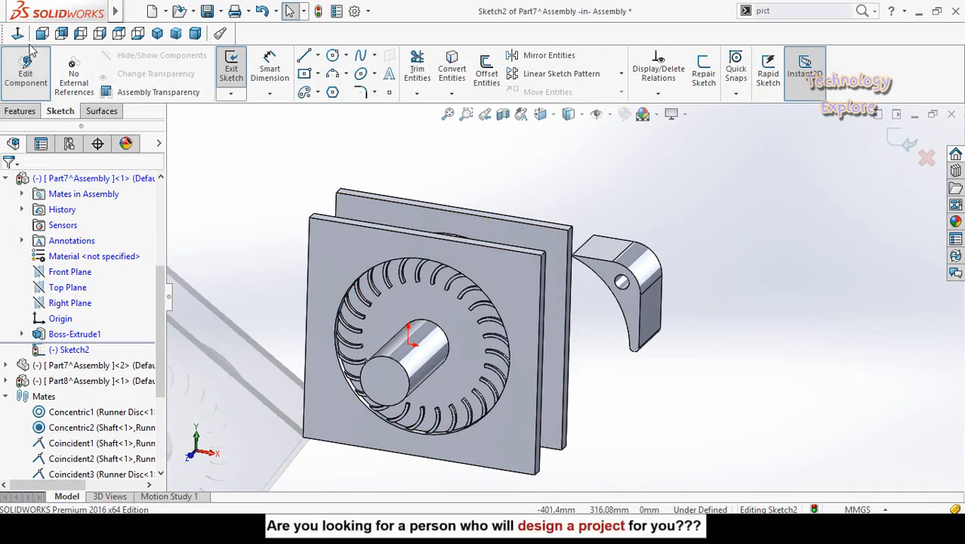
key("ctrl+8")
scroll(604, 242, "down", 3)
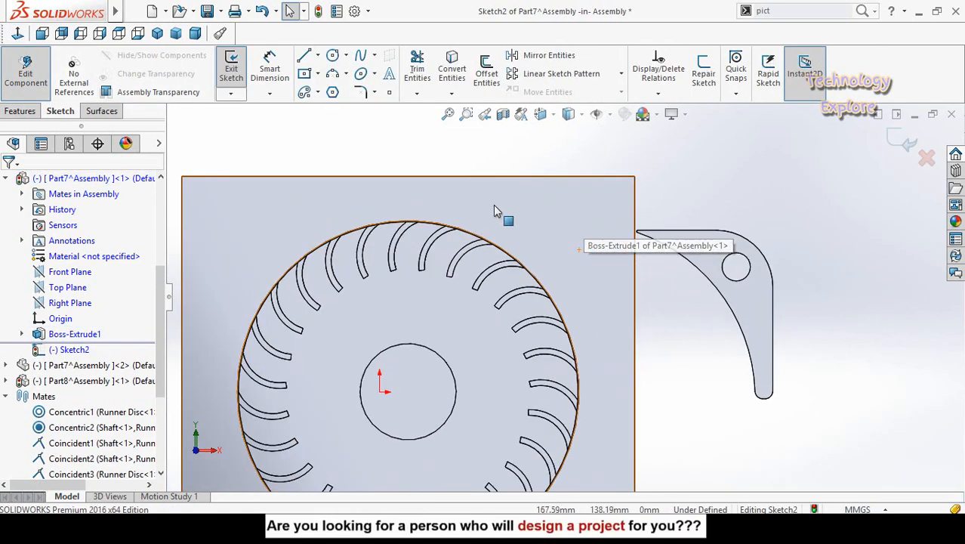
Step: Sketch a circle near the plate's upper corner beside the block and set its diameter to 25 mm
left_click(332, 56)
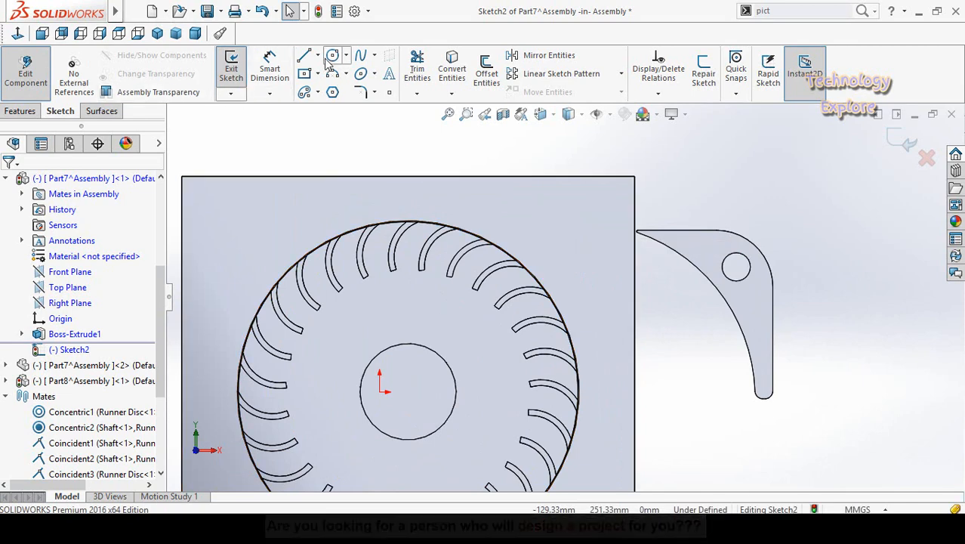
left_click(576, 243)
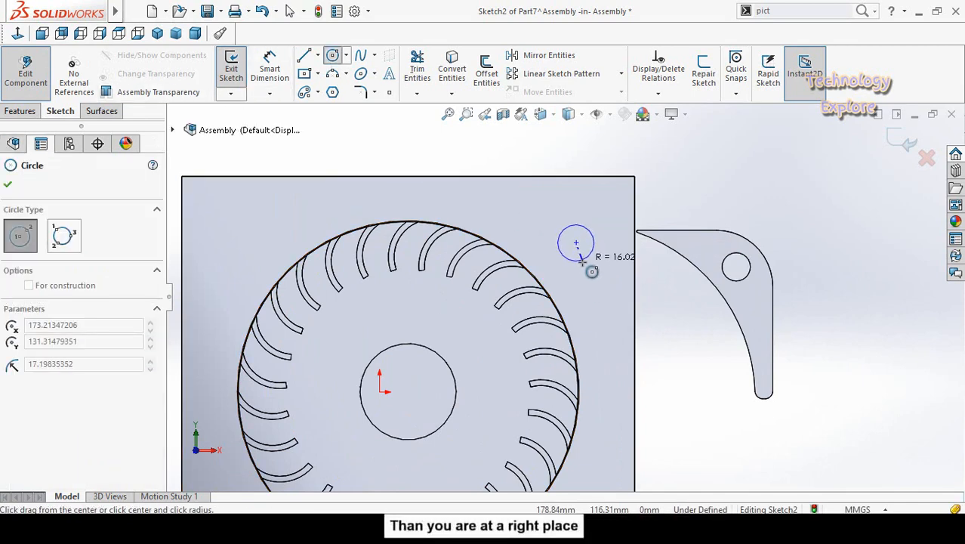
left_click(581, 261)
key("d")
left_click(585, 258)
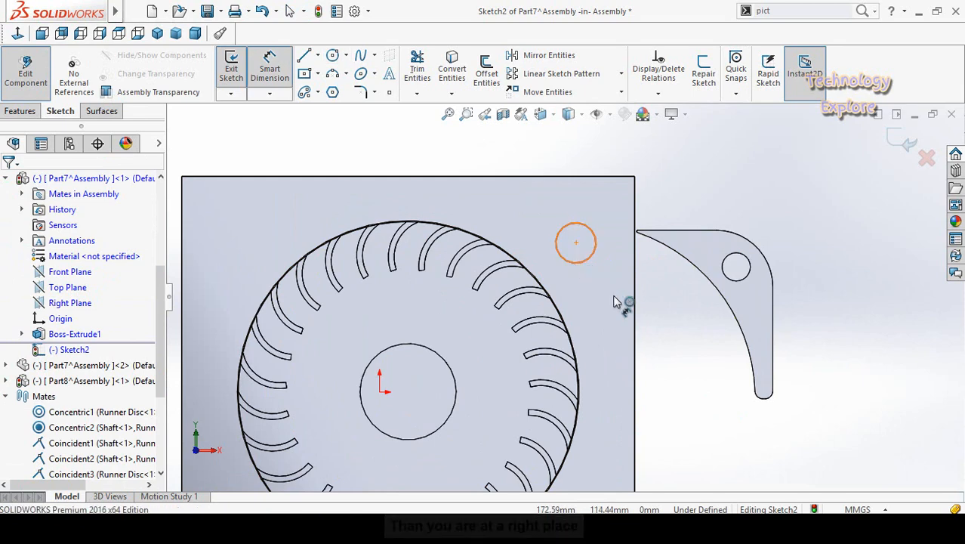
left_click(678, 356)
type("25")
key("Return")
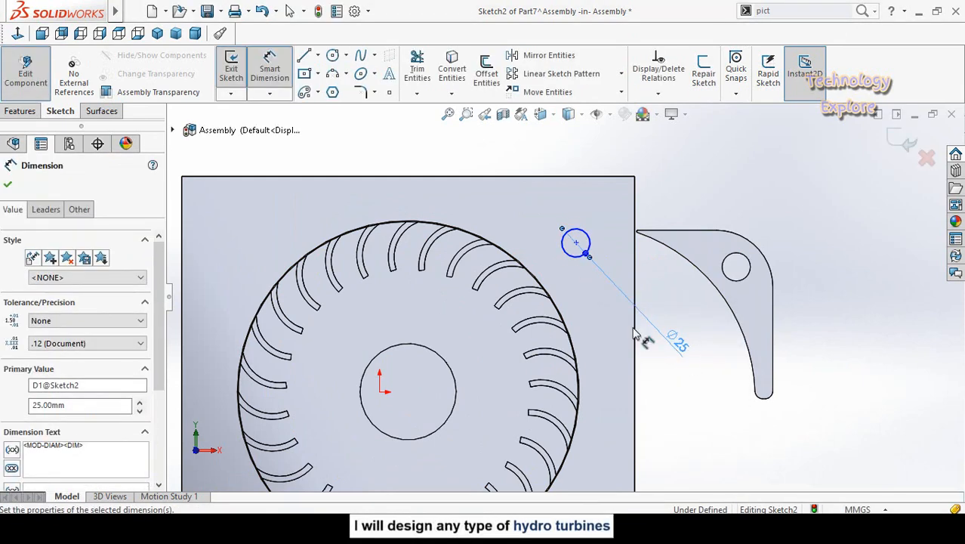
Step: Locate the circle's centre 50 mm from each of the plate's two nearest edges
scroll(556, 257, "down", 2)
scroll(570, 291, "up", 2)
mouse_move(575, 292)
middle_mouse_down()
mouse_move(581, 302)
mouse_move(579, 269)
mouse_move(592, 302)
mouse_move(582, 302)
mouse_move(578, 279)
middle_mouse_up()
left_click(693, 404)
scroll(602, 293, "up", 1)
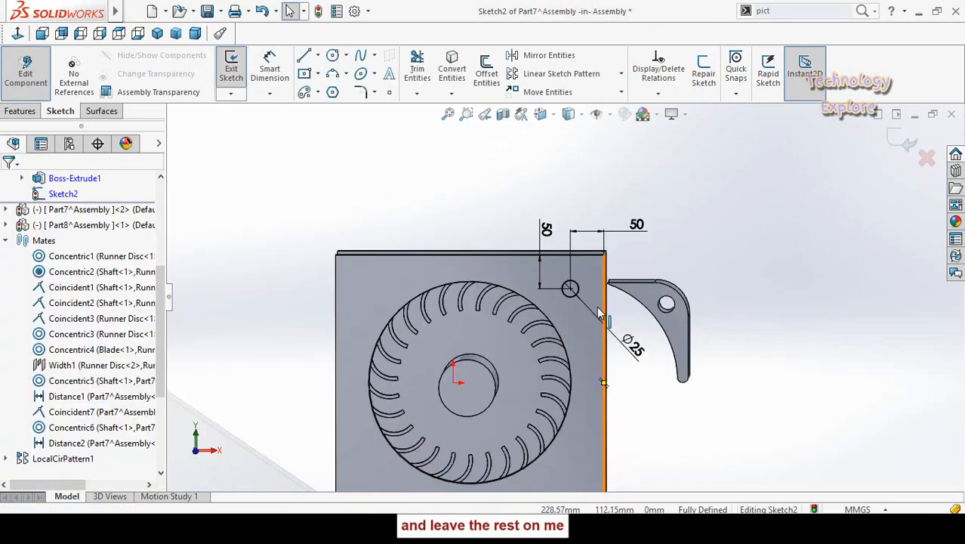
Step: Cut the circle through the side plate with a 98 mm blind Extruded Cut and return to the assembly
middle_click_drag(528, 318, 551, 301)
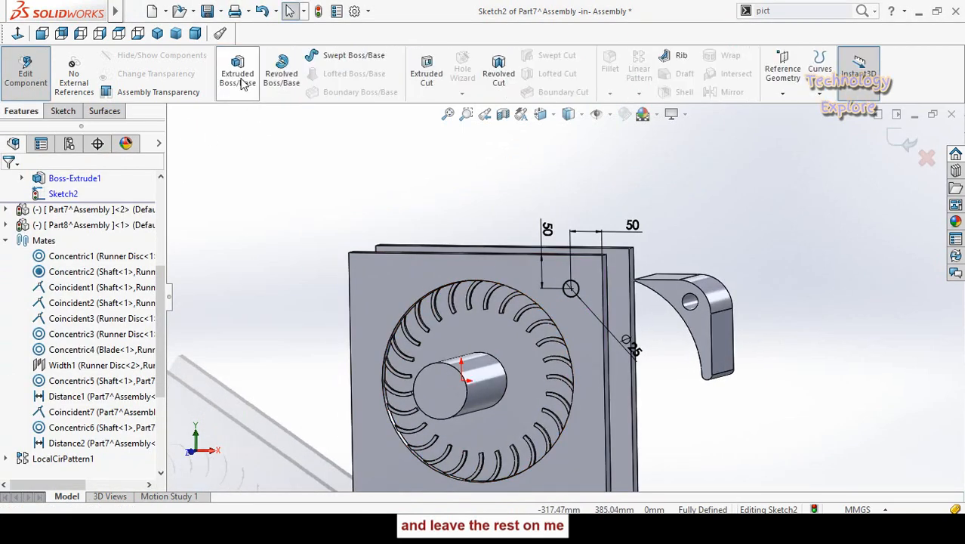
left_click(426, 73)
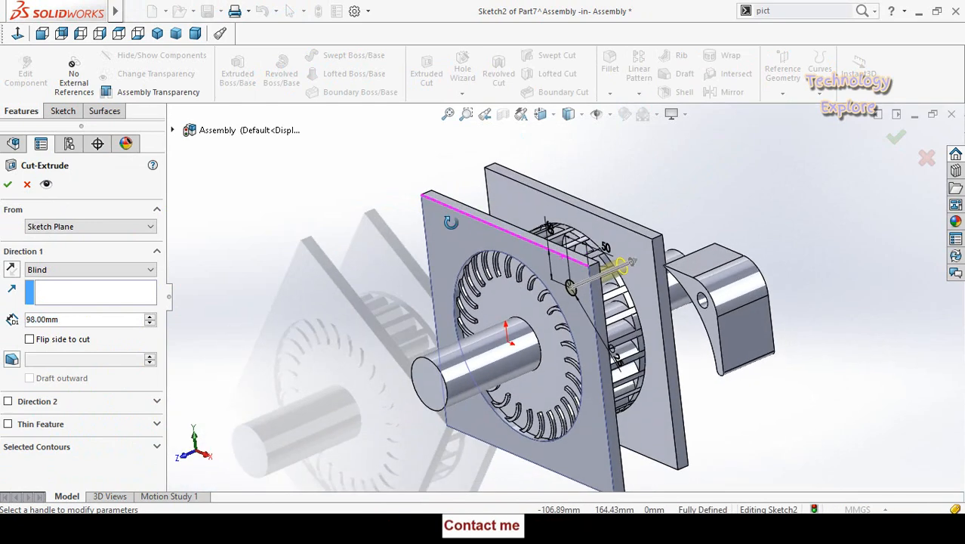
left_click(7, 185)
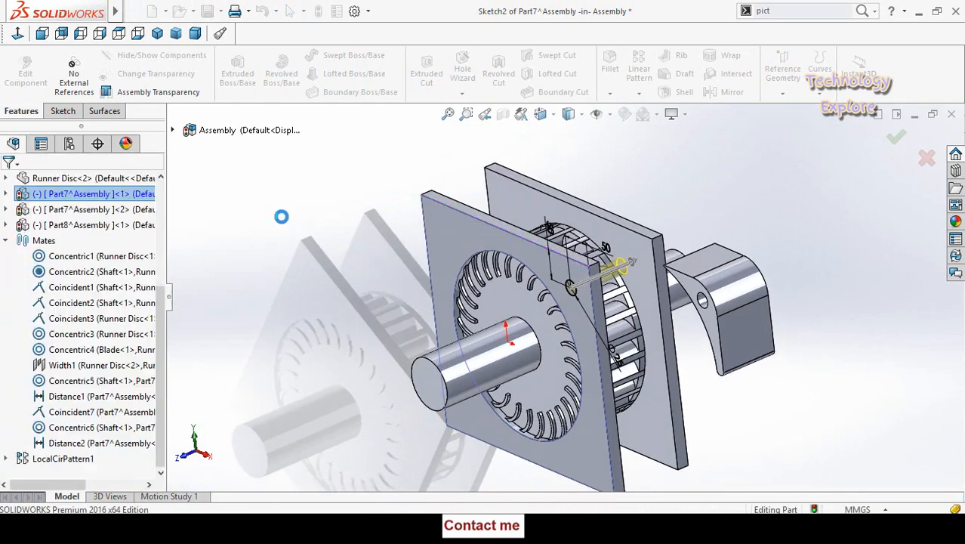
middle_click_drag(284, 281, 324, 247)
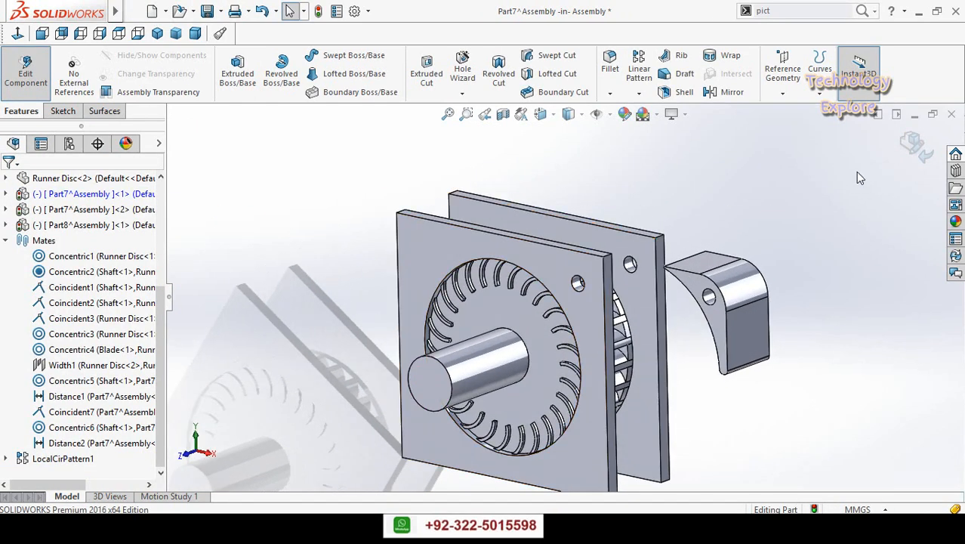
left_click(912, 144)
Step: Mate the block's hole concentric with the plate's new hole and slide the block along the axis clear of the plates
scroll(722, 302, "down", 2)
left_click(701, 291)
left_click(511, 271, "ctrl")
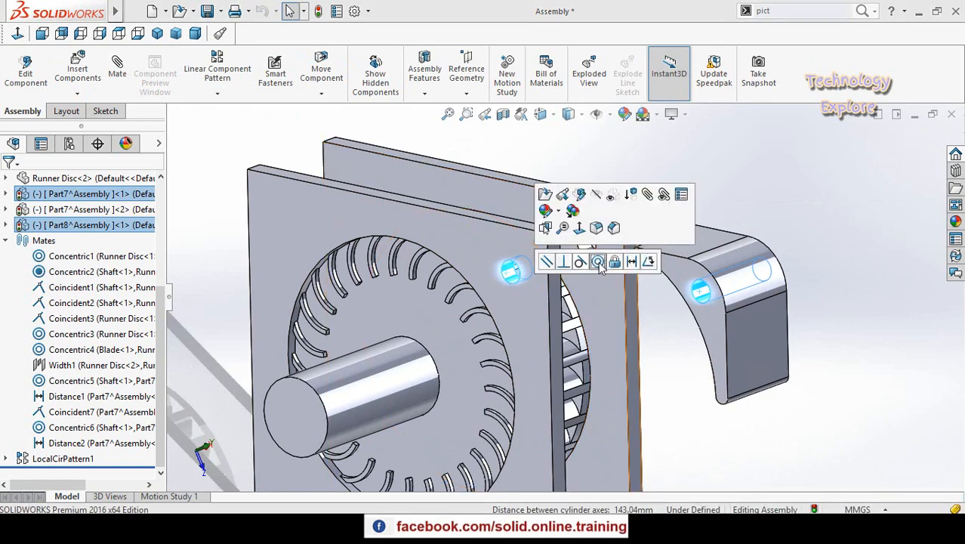
left_click(598, 261)
middle_click_drag(729, 271, 504, 218)
left_click_drag(772, 273, 815, 268)
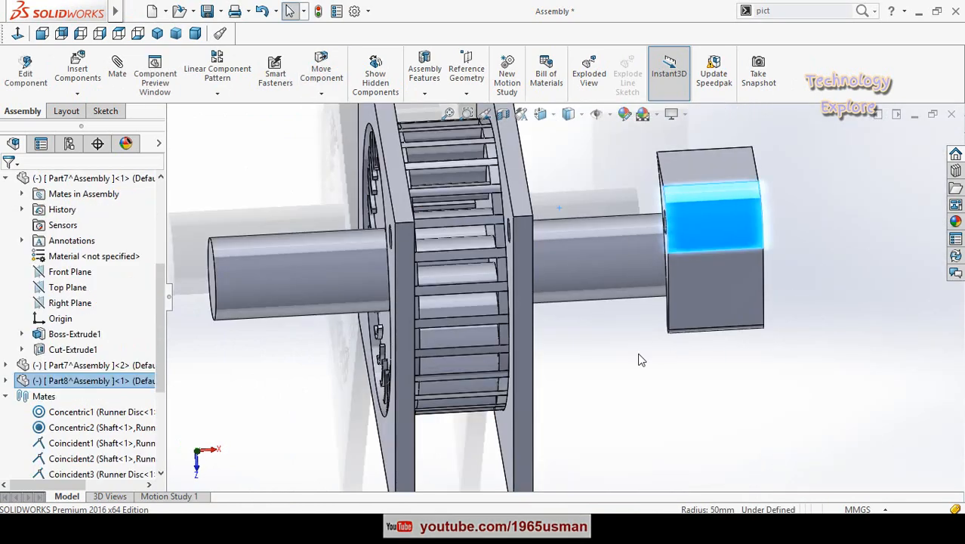
left_click(638, 352)
Step: Add a Width mate centring the filler block's two side faces between the inner faces of the side plates
middle_click_drag(704, 276, 418, 243)
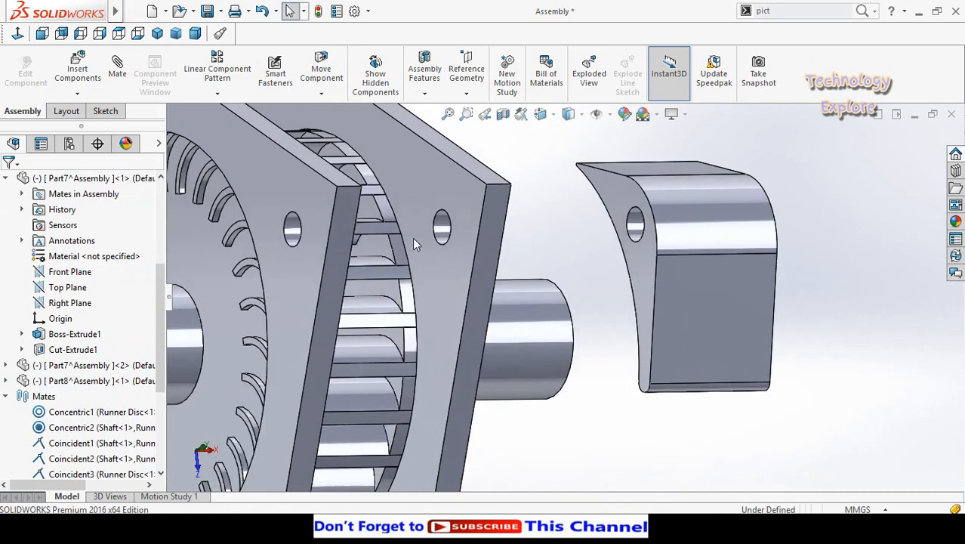
left_click(453, 268)
scroll(423, 279, "up", 2)
left_click(332, 279, "ctrl")
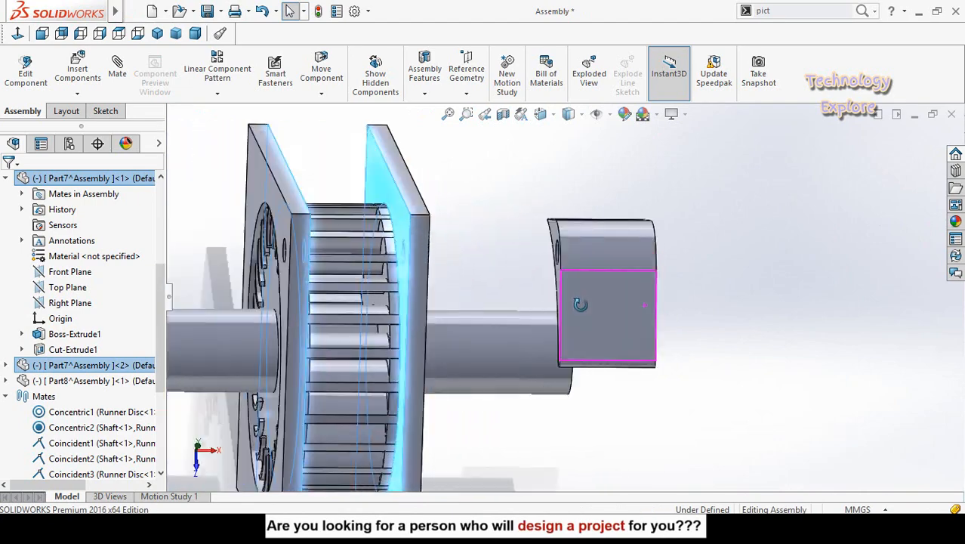
middle_click_drag(586, 303, 483, 295)
left_click(690, 233, "ctrl")
middle_click_drag(632, 276, 715, 297)
left_click(597, 283, "ctrl")
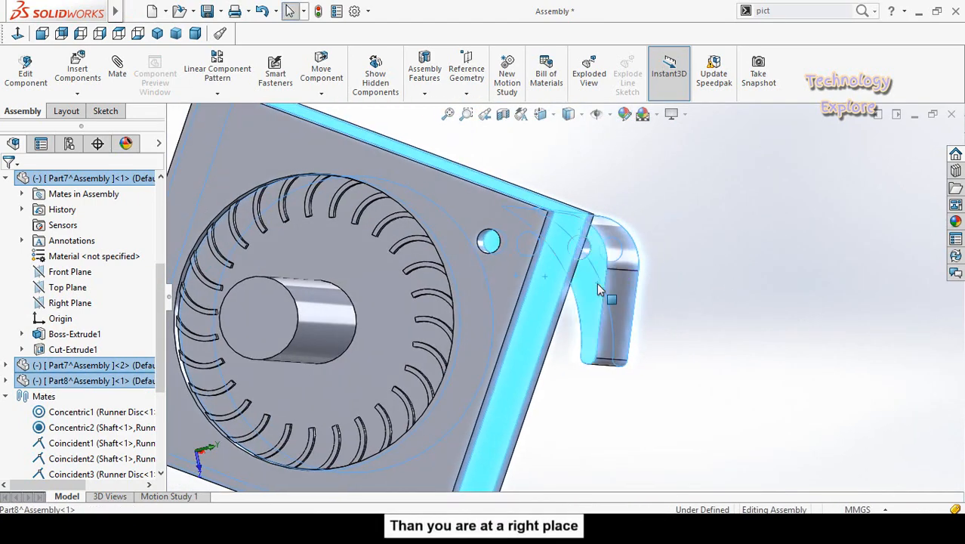
left_click(638, 270)
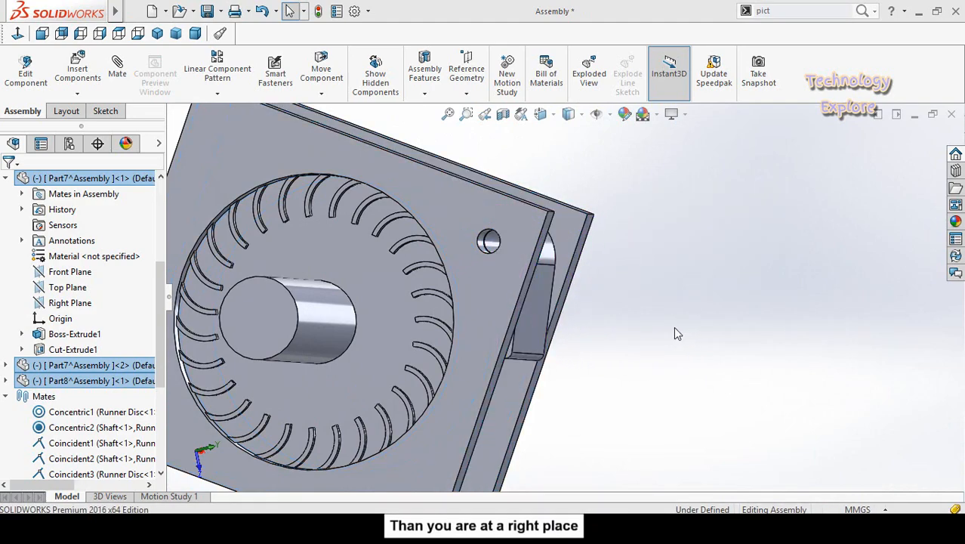
Step: Swing the filler block about its hole between the plates to try its remaining movement
scroll(672, 355, "up", 2)
middle_click_drag(663, 349, 657, 308)
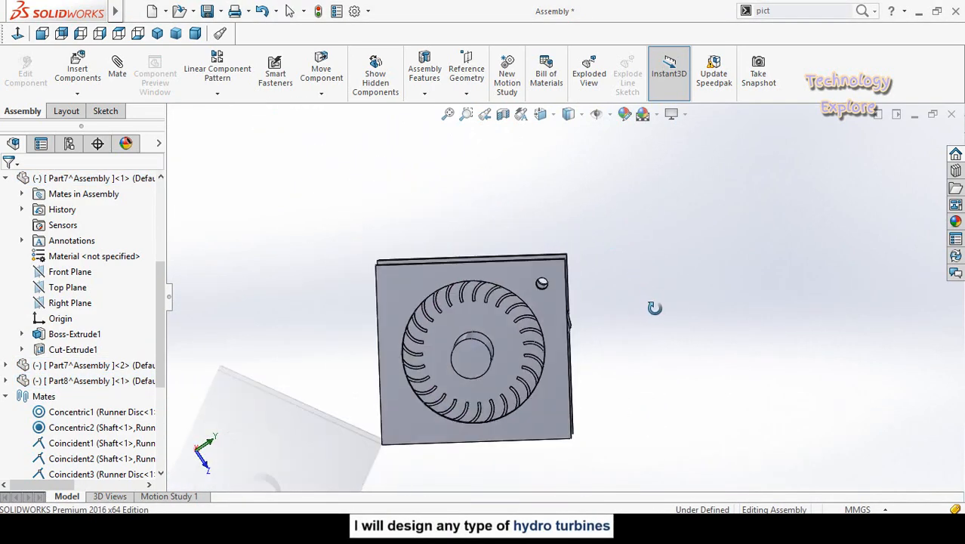
left_click_drag(525, 267, 553, 280)
left_click(651, 392)
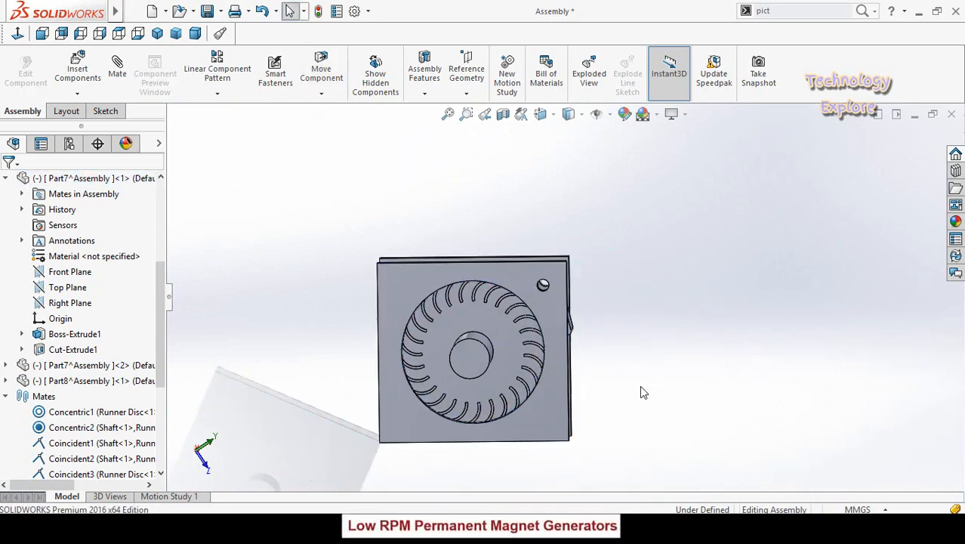
middle_click_drag(588, 320, 532, 427)
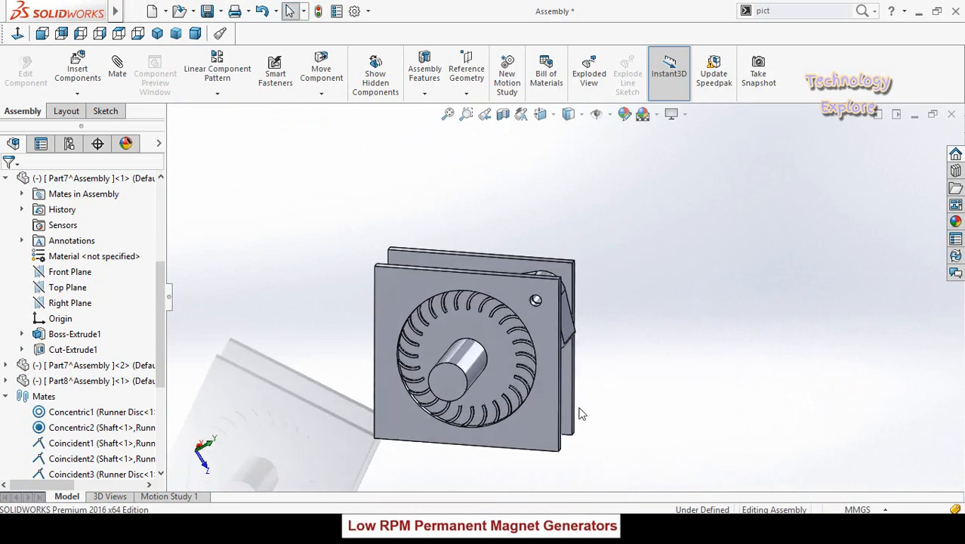
Step: Fix the front side plate Part7^Assembly<1> in the assembly
left_click(531, 441)
right_click(530, 441)
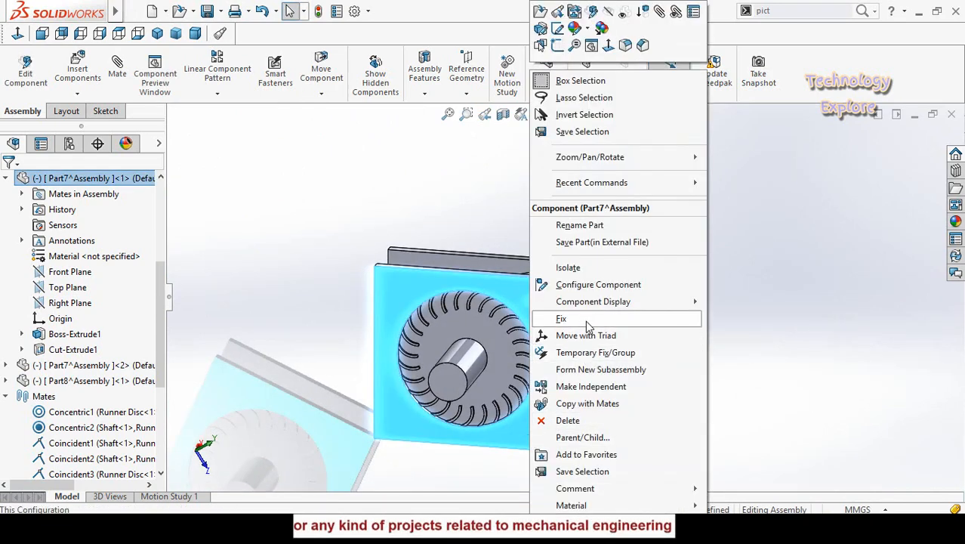
left_click(562, 317)
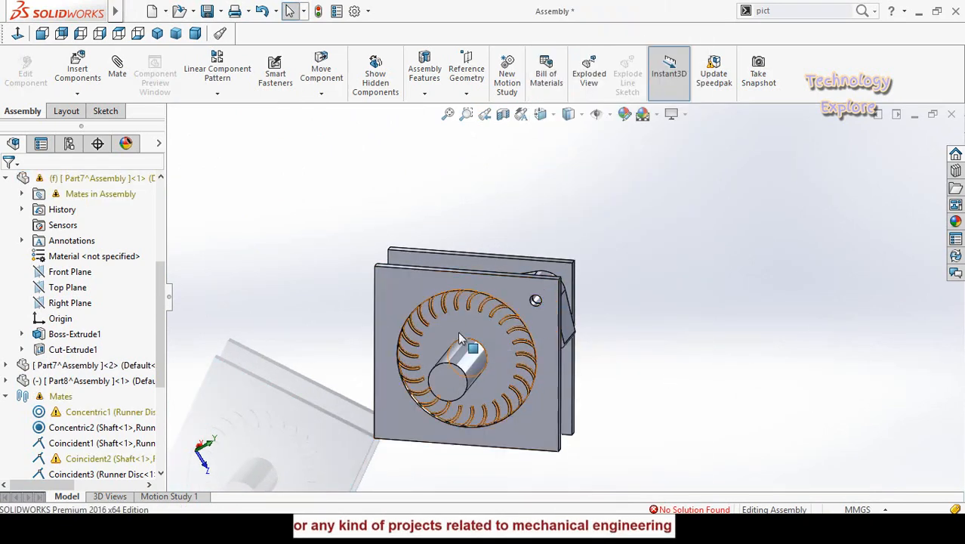
Step: Float the fixed Shaft<1> component in the assembly
middle_click_drag(505, 349, 421, 354)
scroll(428, 373, "down", 3)
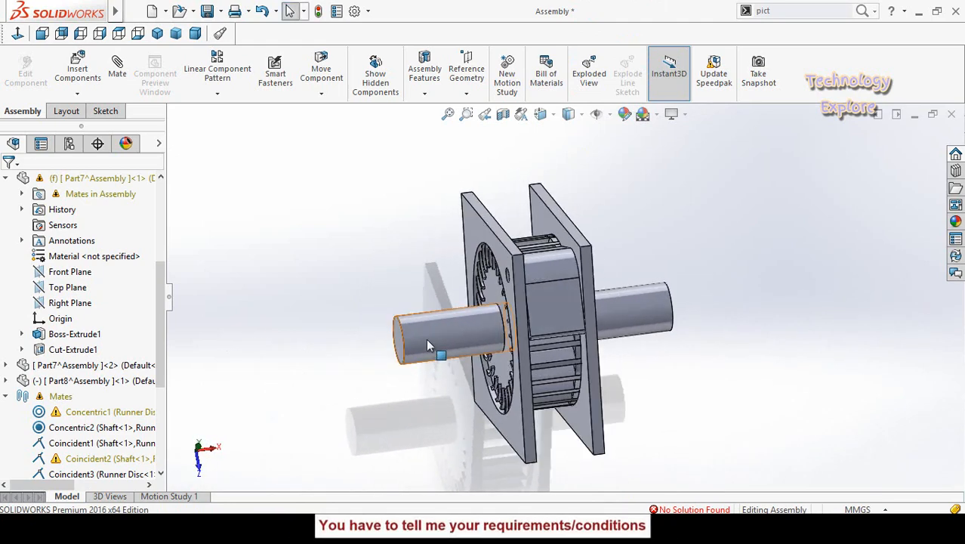
right_click(428, 346)
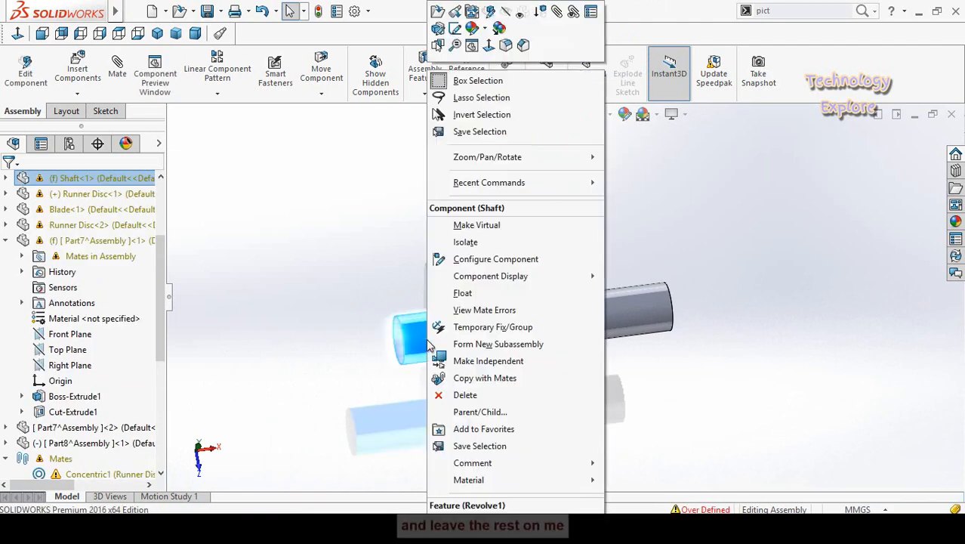
left_click(462, 292)
middle_click_drag(373, 405, 618, 360)
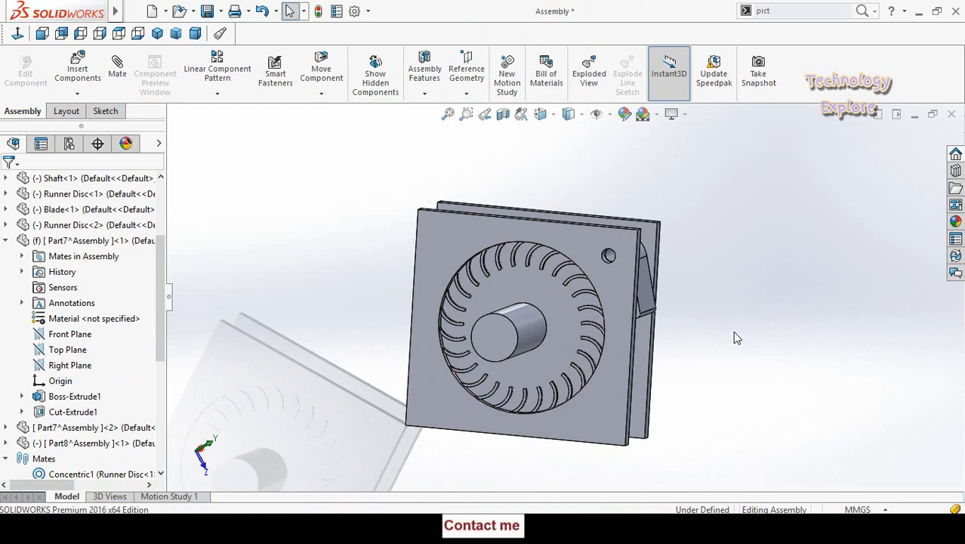
Step: Float the front side plate Part7^Assembly<1>
key("space")
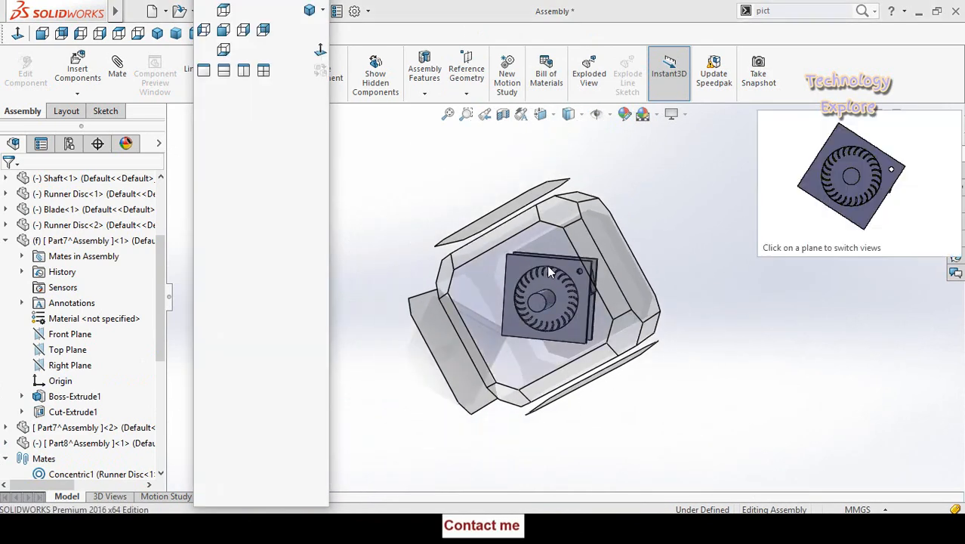
left_click(547, 240)
middle_click_drag(555, 249, 566, 370)
left_click(592, 368)
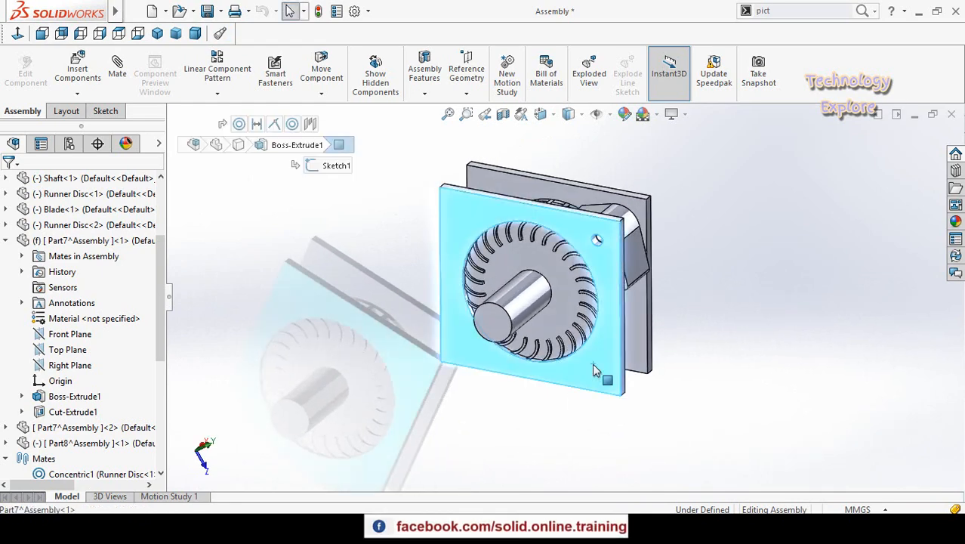
right_click(593, 364)
left_click(650, 320)
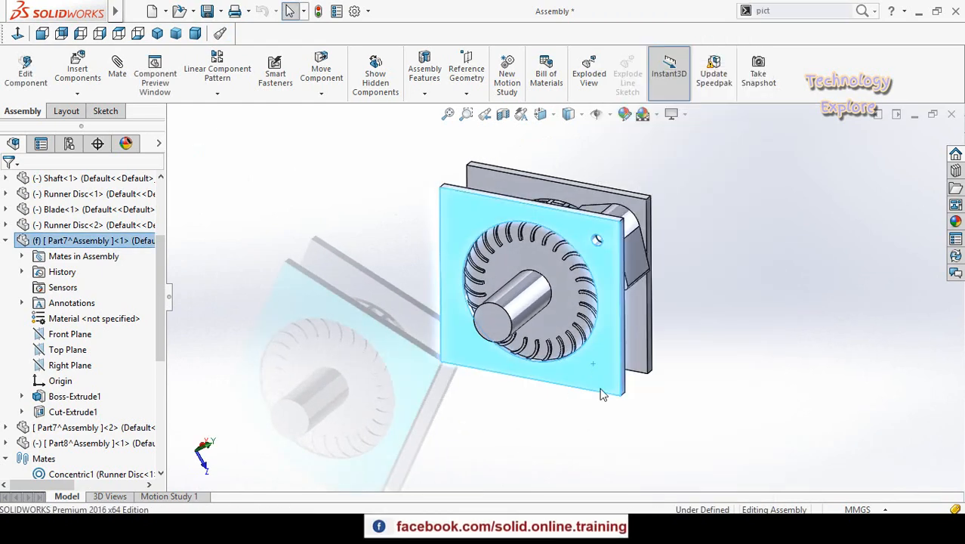
Step: Mate the front side plate's narrow lower face to the assembly's Front Plane and finish mating
left_click(530, 433)
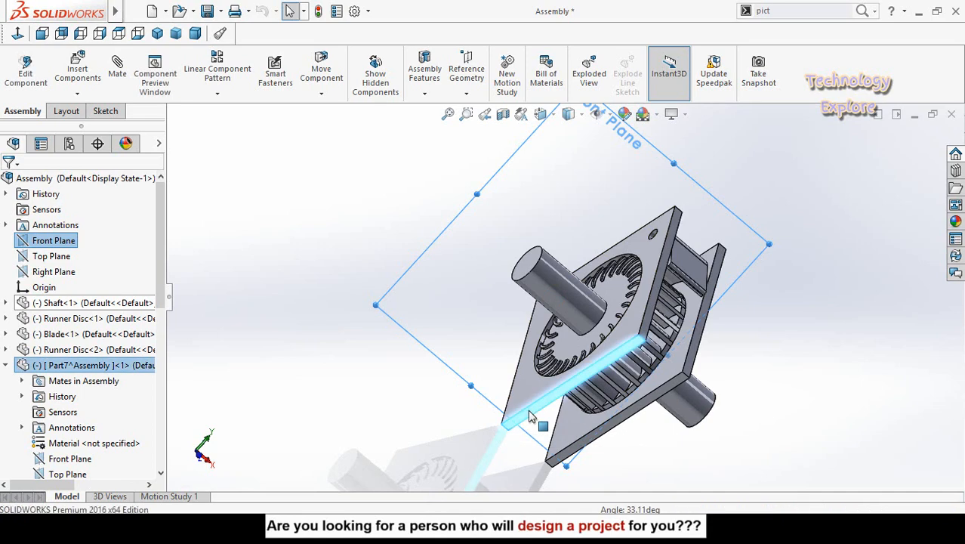
left_click(687, 331)
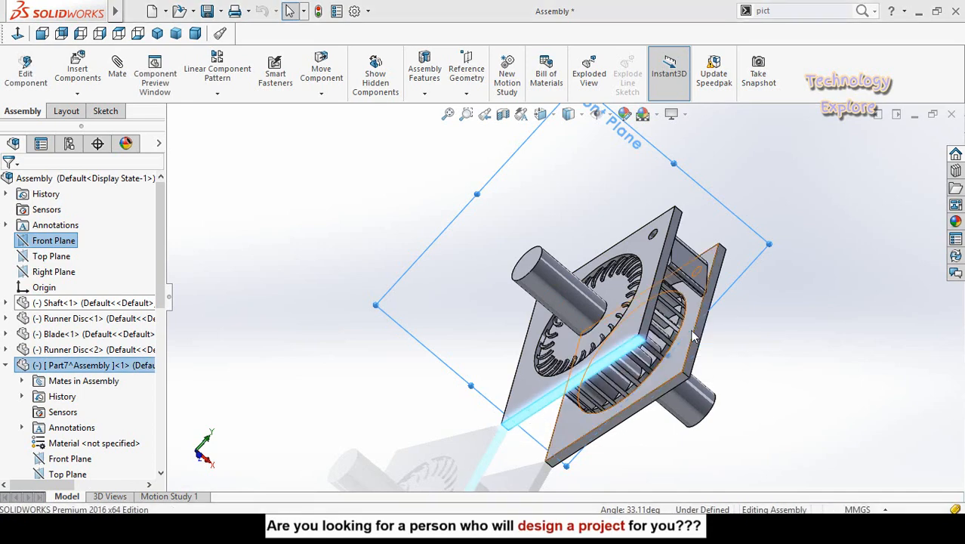
scroll(453, 415, "up", 3)
middle_click_drag(489, 421, 574, 392)
left_click(851, 354)
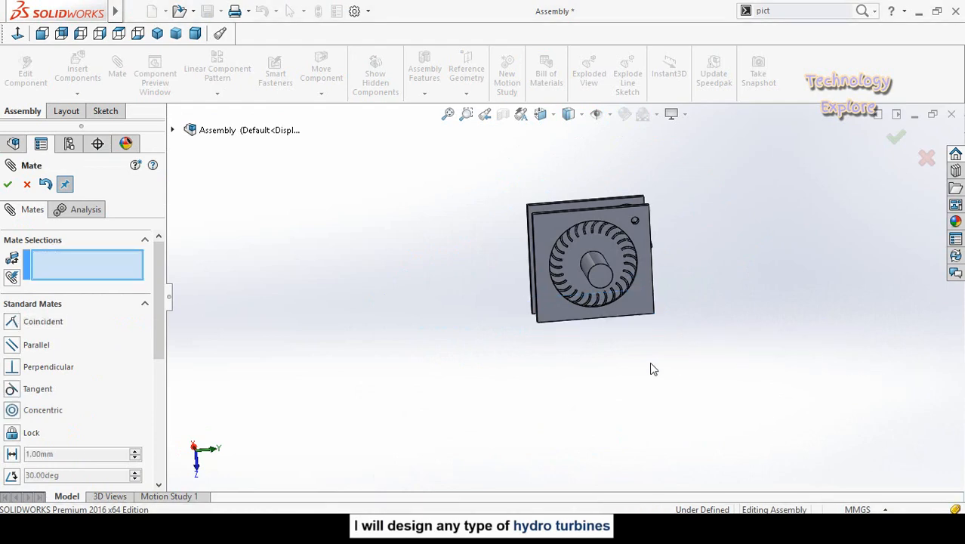
left_click(8, 185)
Step: Swing the filler block about its hole to test how both of its tips clear the runner's rim
middle_click_drag(648, 285, 646, 317)
scroll(648, 318, "down", 3)
left_click_drag(571, 192, 573, 214)
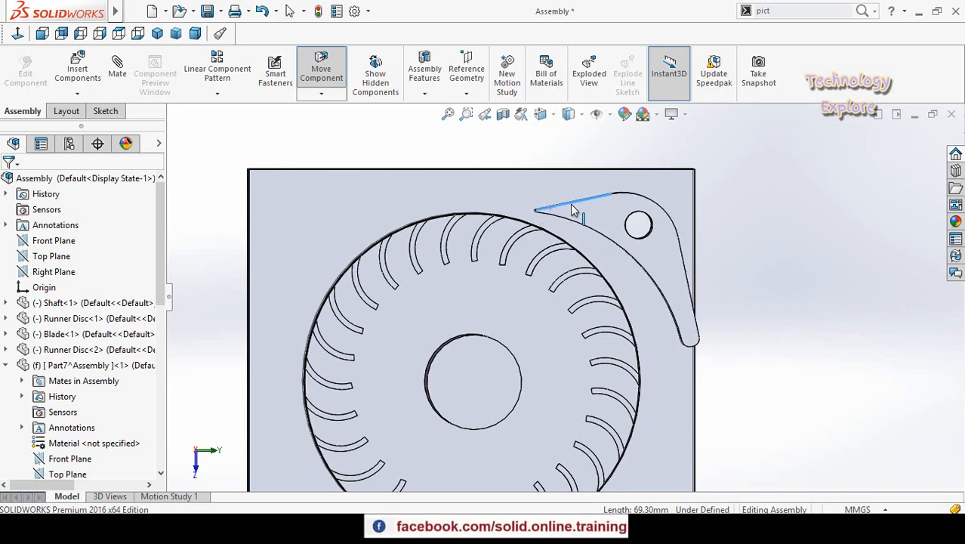
key("Escape")
key("f")
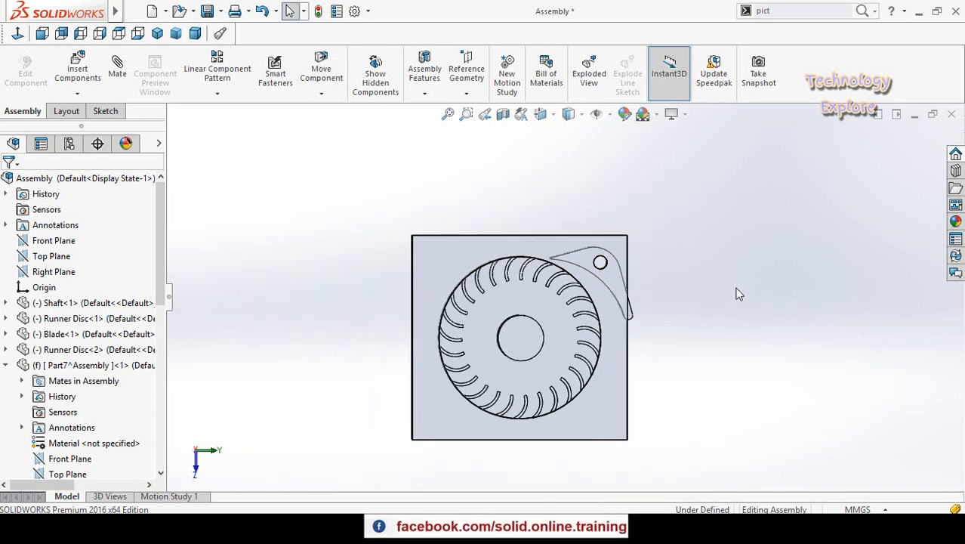
key("space")
left_click(519, 221)
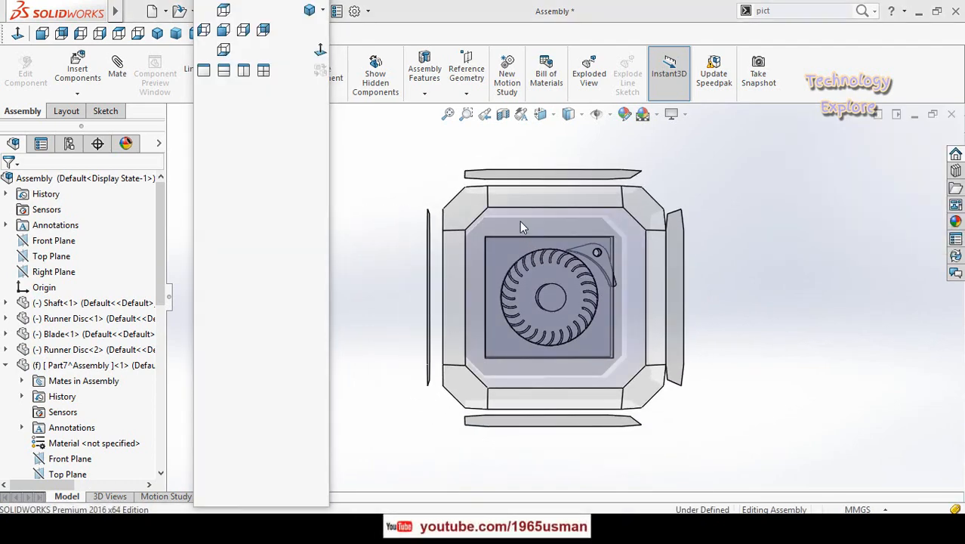
scroll(654, 171, "down", 5)
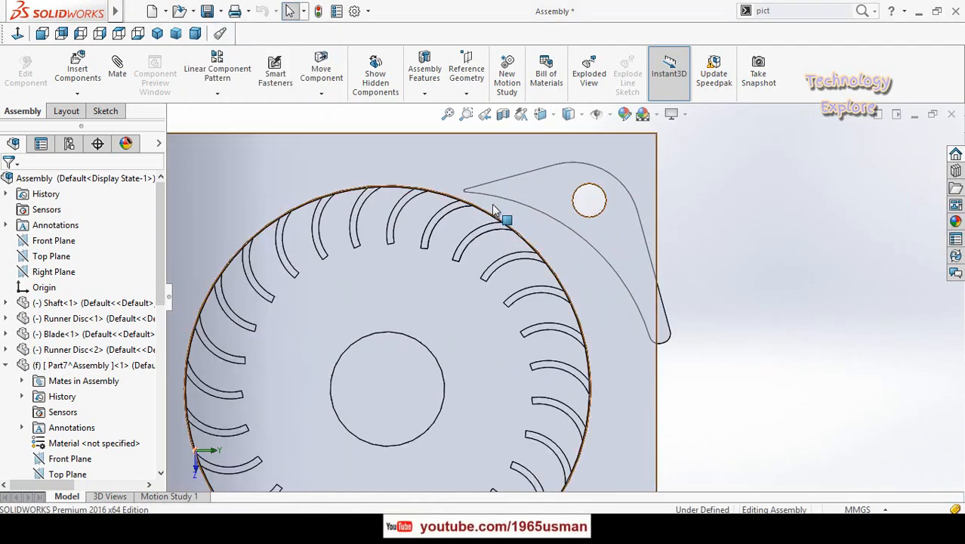
left_click_drag(522, 197, 504, 157)
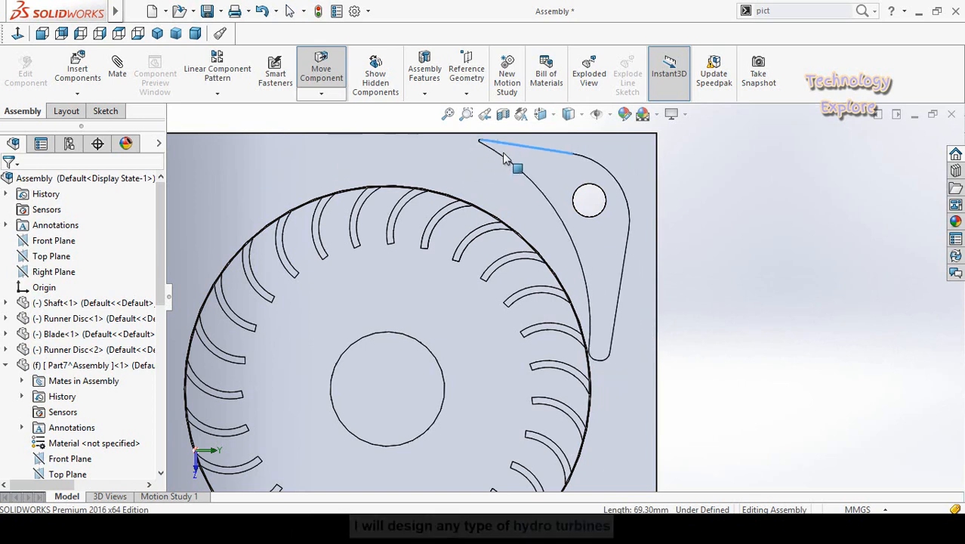
scroll(608, 306, "up", 3)
scroll(608, 305, "down", 2)
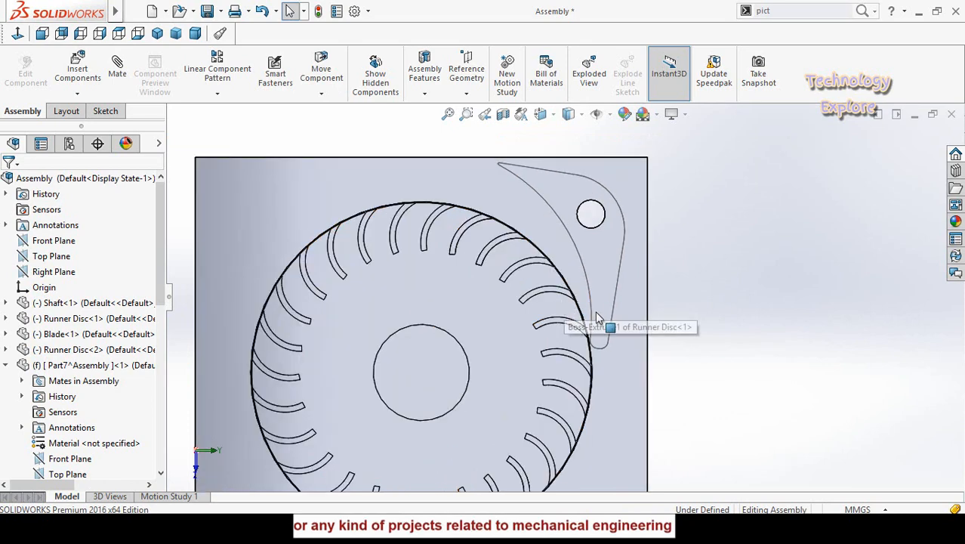
mouse_move(598, 348)
left_mouse_down()
mouse_move(616, 350)
mouse_move(602, 354)
left_mouse_up()
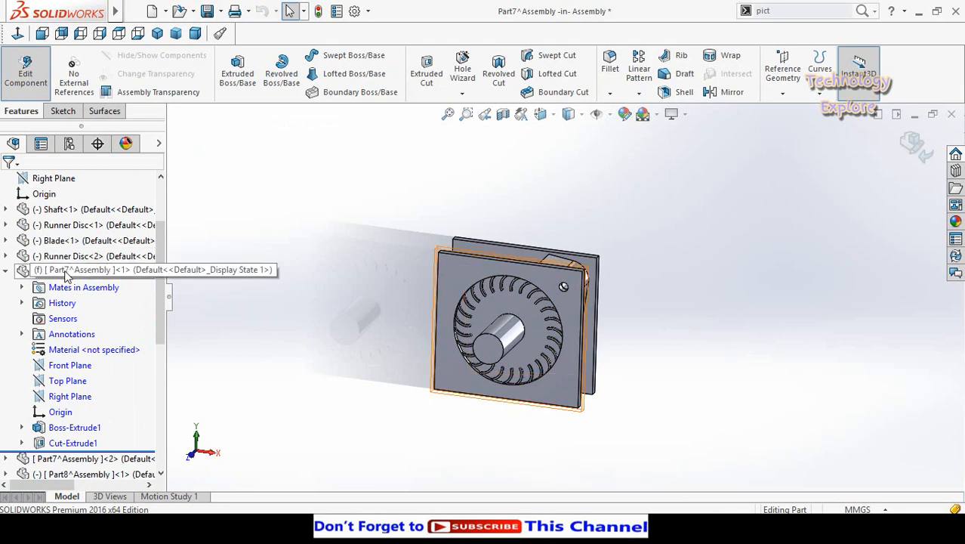
Step: Edit the front plate's hole sketch and set the hole's distance from the plate's upper edge to 40 mm
scroll(19, 435, "down", 2)
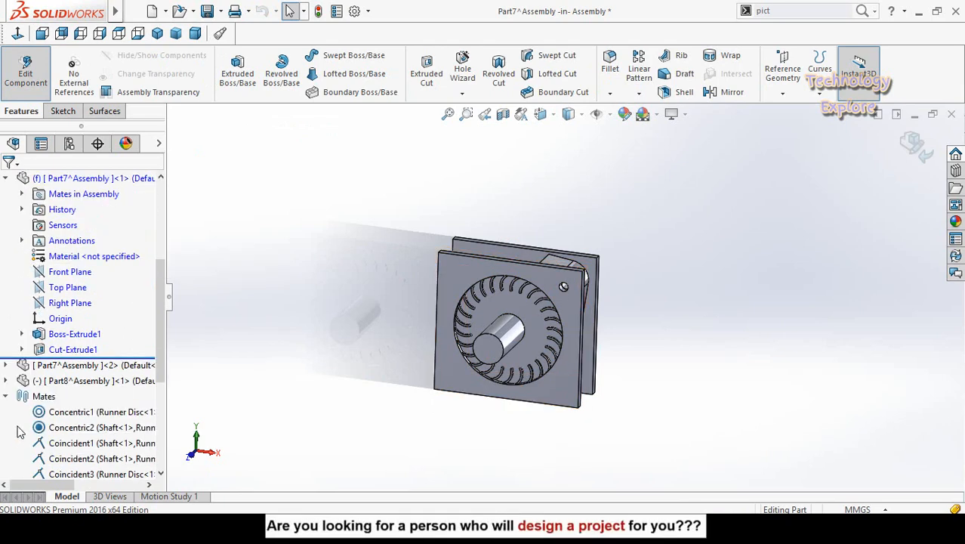
left_click(21, 350)
left_click(79, 364)
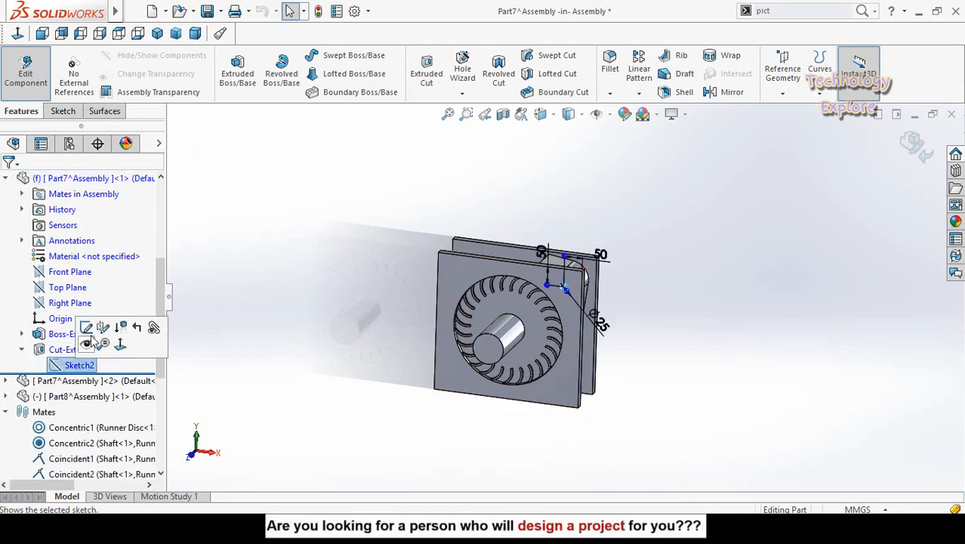
left_click(90, 326)
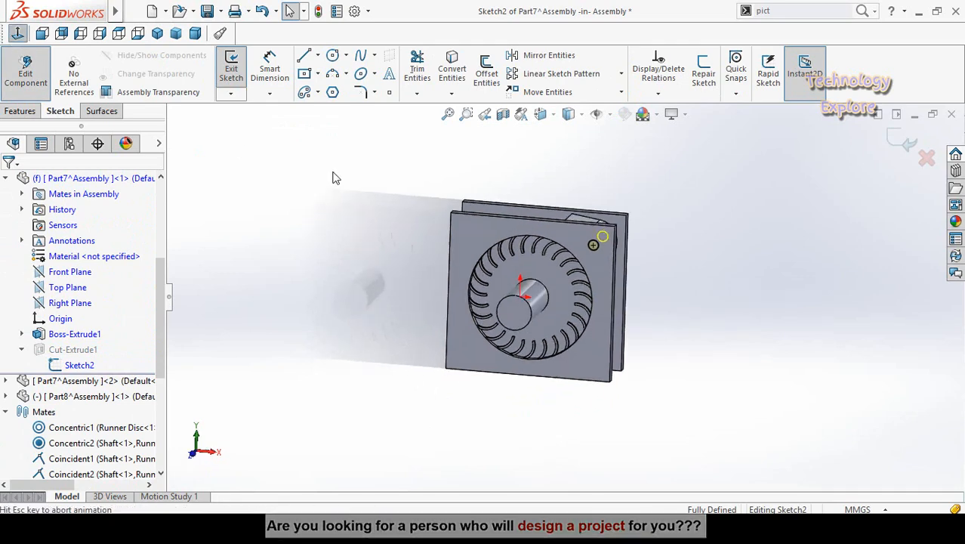
scroll(648, 157, "down", 3)
scroll(647, 157, "up", 3)
scroll(587, 209, "down", 2)
left_click(541, 204)
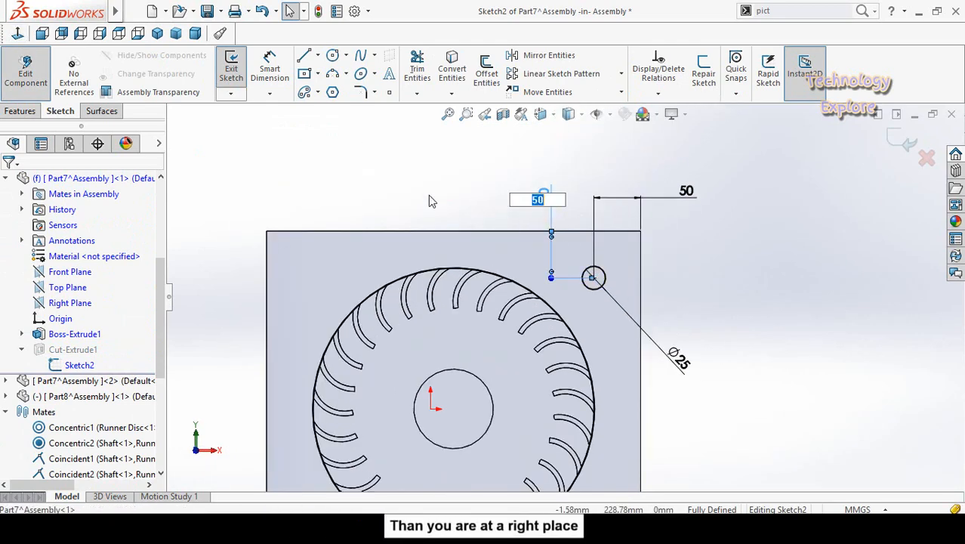
type("40")
key("Return")
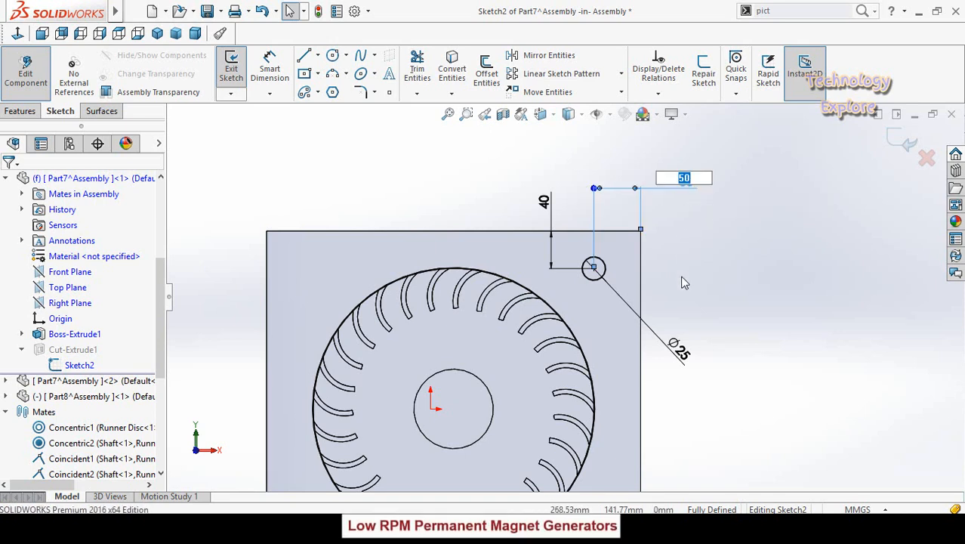
Step: Set the hole's distance from the plate's side edge to 55 mm, reopen the upper-edge distance, and finish editing the plate
type("55")
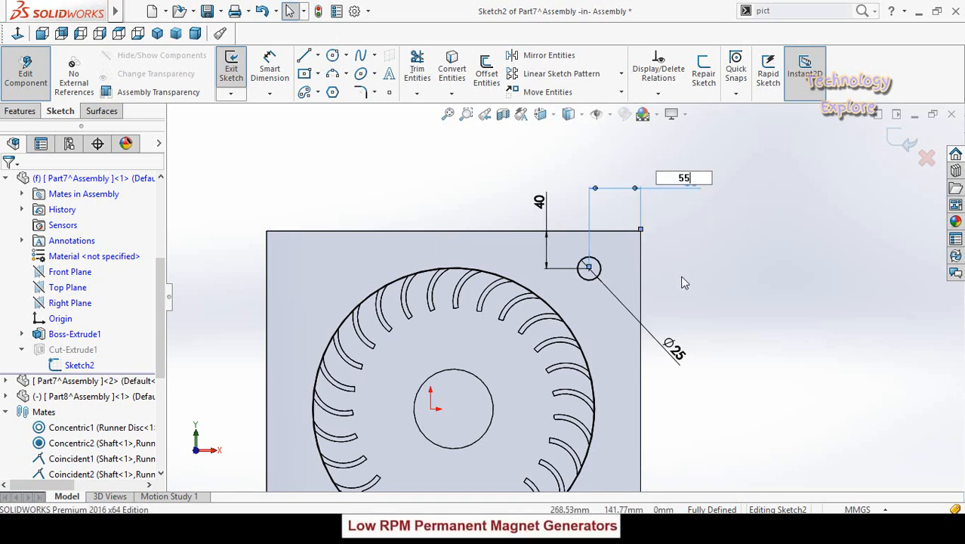
key("Return")
double_click(545, 202)
left_click(906, 144)
left_click(906, 143)
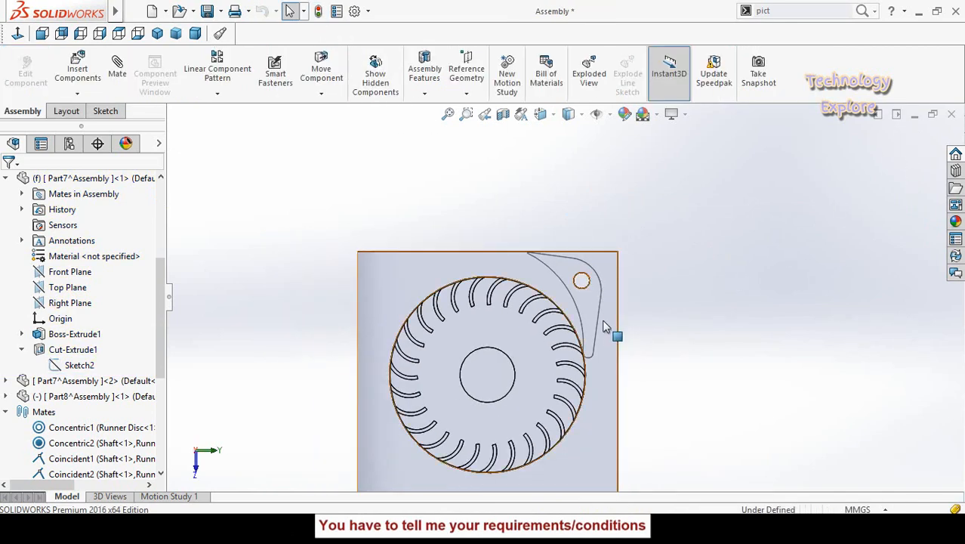
Step: Swing the filler block about its relocated hole so its lower tip sits just outside the runner's rim
scroll(618, 350, "down", 2)
scroll(621, 367, "down", 2)
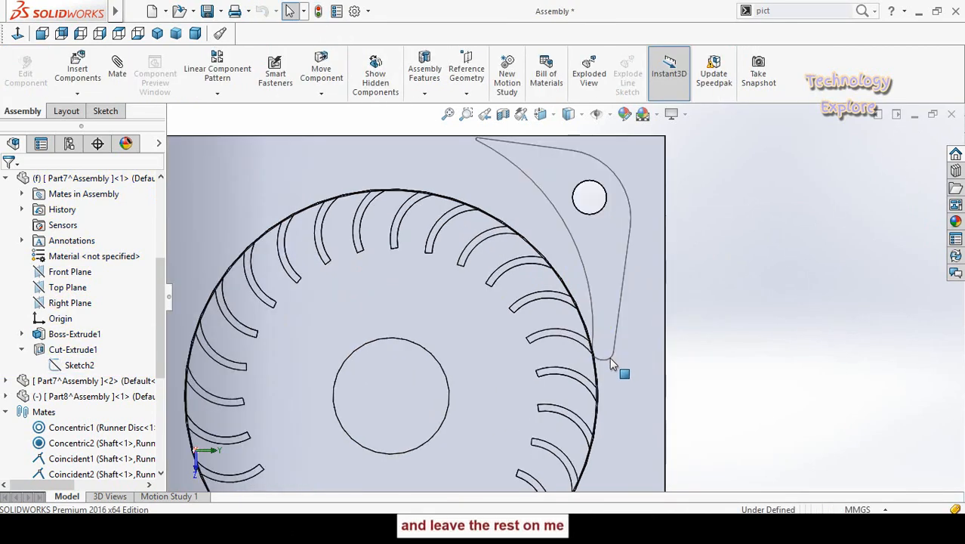
mouse_move(610, 363)
left_mouse_down()
mouse_move(618, 351)
mouse_move(667, 349)
mouse_move(618, 349)
left_mouse_up()
scroll(604, 355, "down", 2)
scroll(585, 306, "up", 2)
left_click_drag(595, 306, 589, 305)
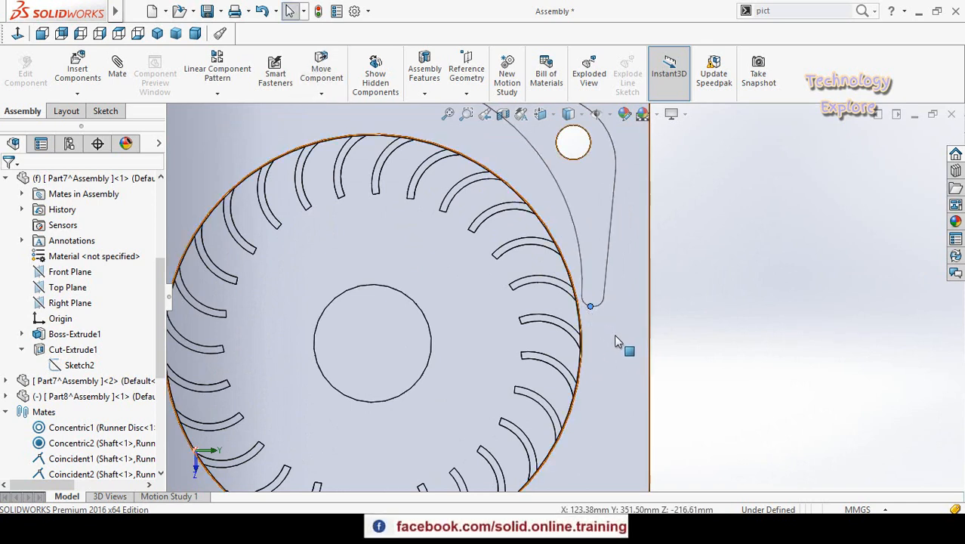
Step: Insert a new part in the assembly with its first sketch on the rear side plate's inner face
left_click(77, 93)
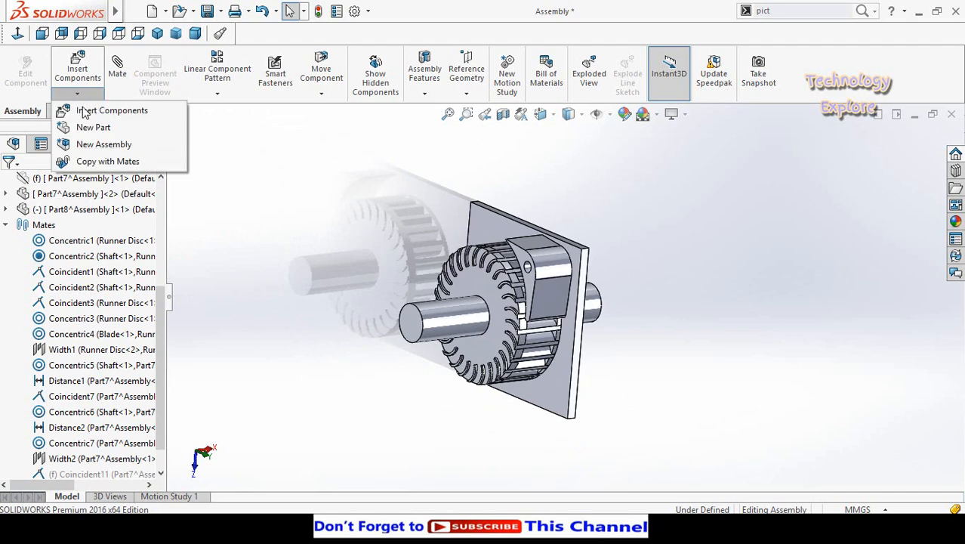
left_click(94, 128)
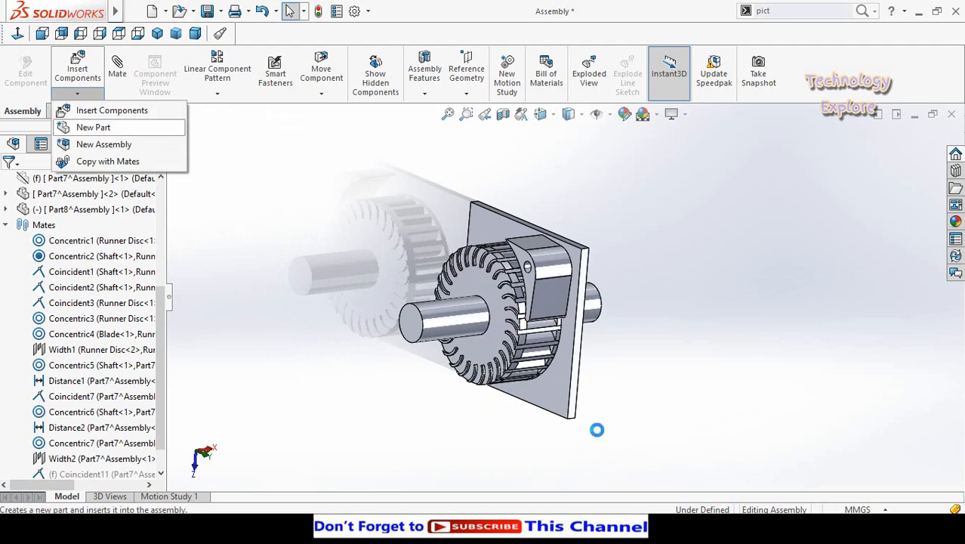
left_click(555, 391)
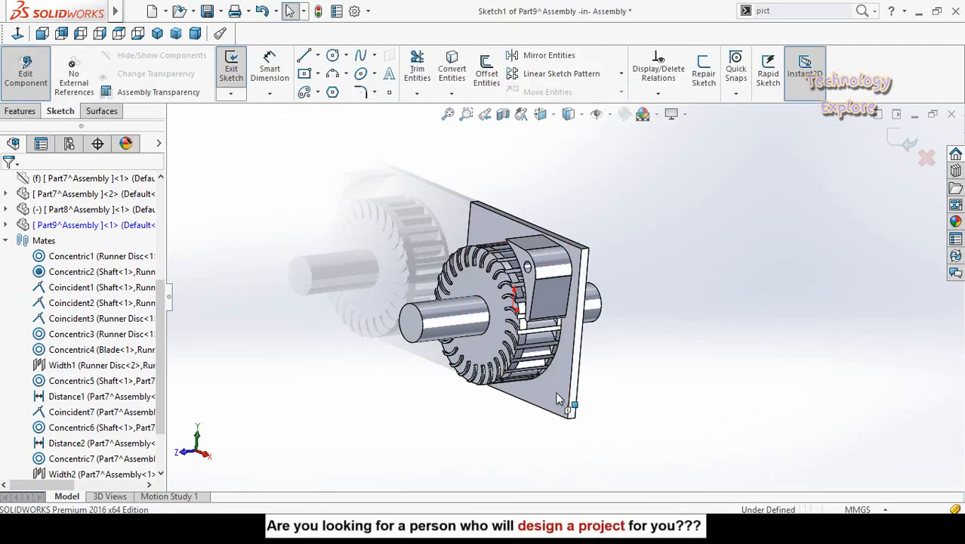
left_click(17, 34)
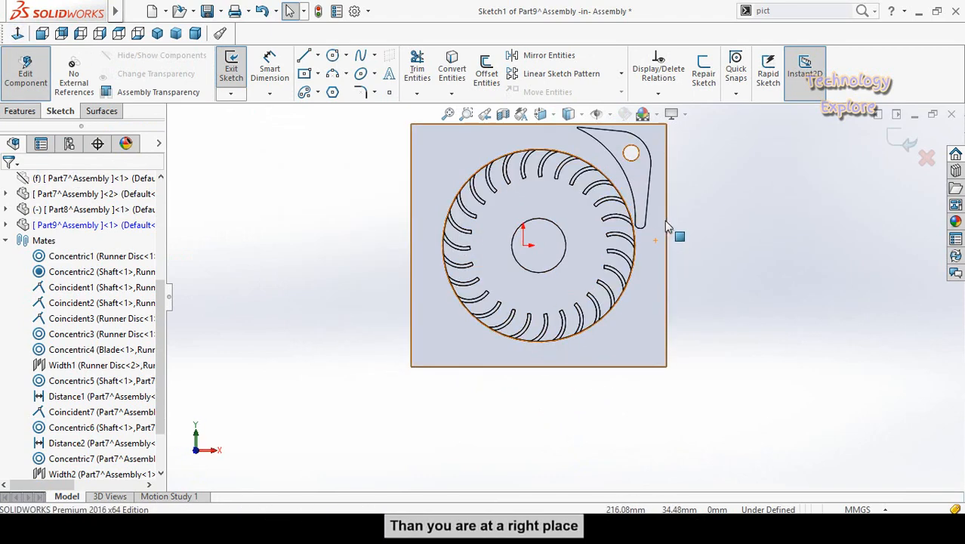
Step: Sketch a narrow sloping strip about 68 mm long and 3.3 mm wide from the plate's side edge to the runner's rim below the block
scroll(665, 221, "down", 3)
left_click(308, 58)
scroll(602, 246, "down", 5)
left_click(767, 415)
left_click(564, 231)
left_click(556, 240)
key("Escape")
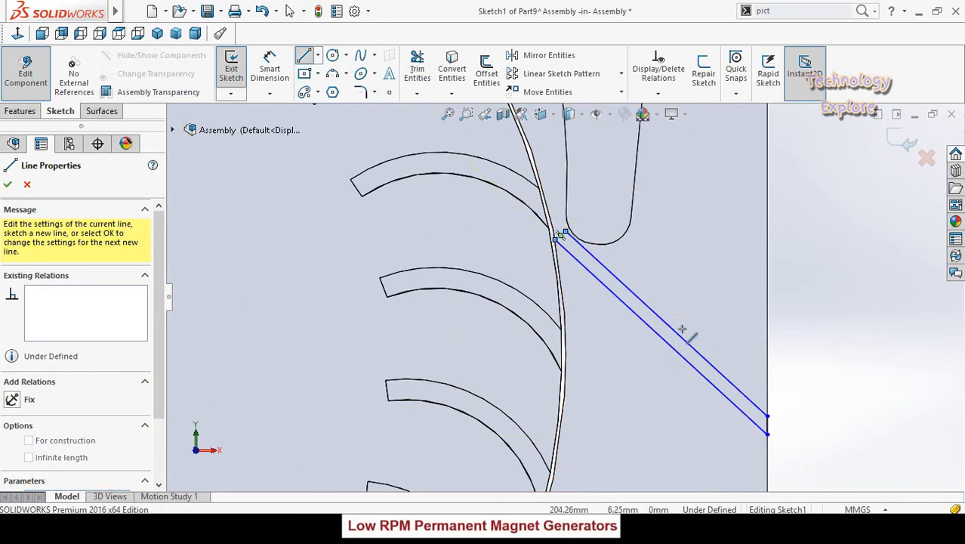
Step: Make the strip's two long lines parallel and move the upper corner of its rim end up beside the block's tip
left_click(715, 369)
left_click(706, 379, "ctrl")
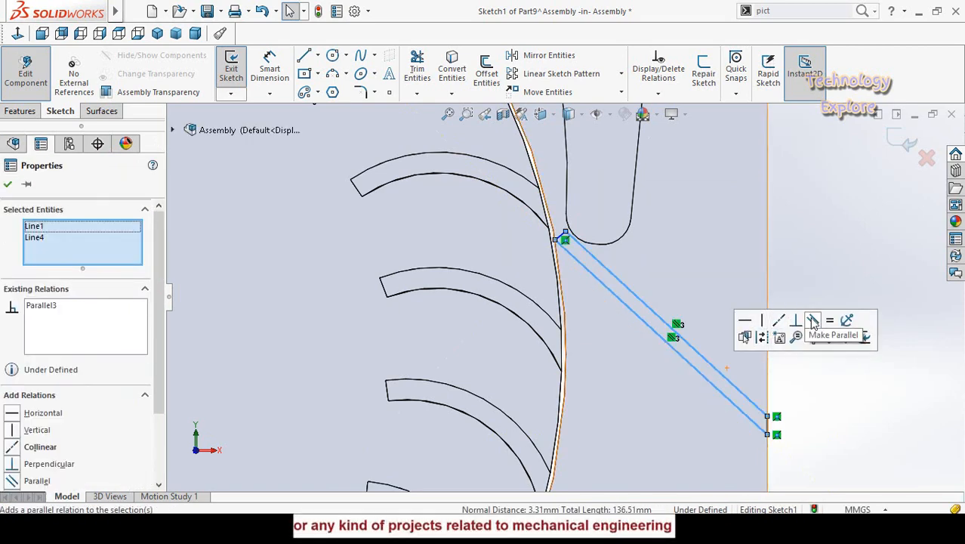
left_click(669, 254)
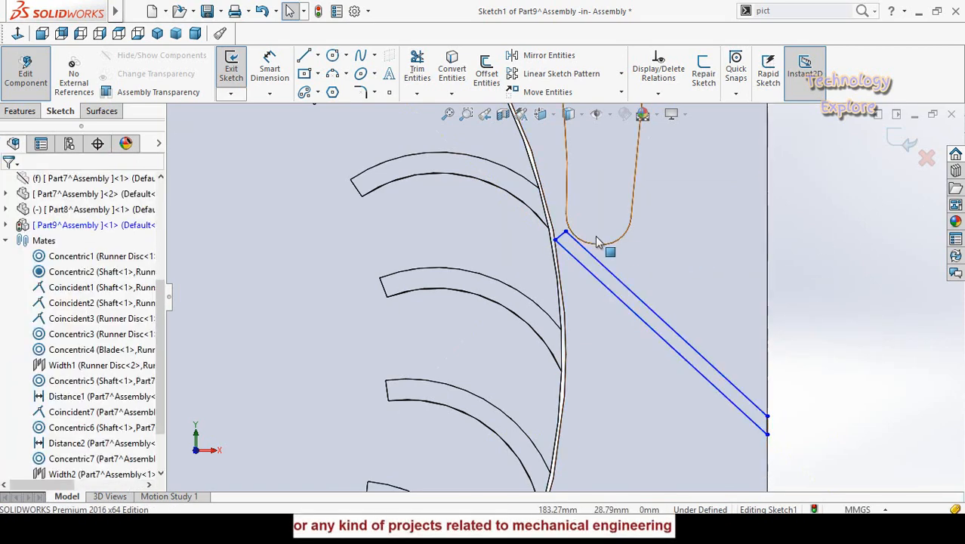
left_click_drag(567, 232, 560, 221)
left_click(810, 312)
Step: Dimension the sloping strip's width between its two long lines and set it to 5 mm
scroll(807, 312, "up", 2)
right_click_drag(804, 388, 790, 228)
scroll(727, 365, "down", 1)
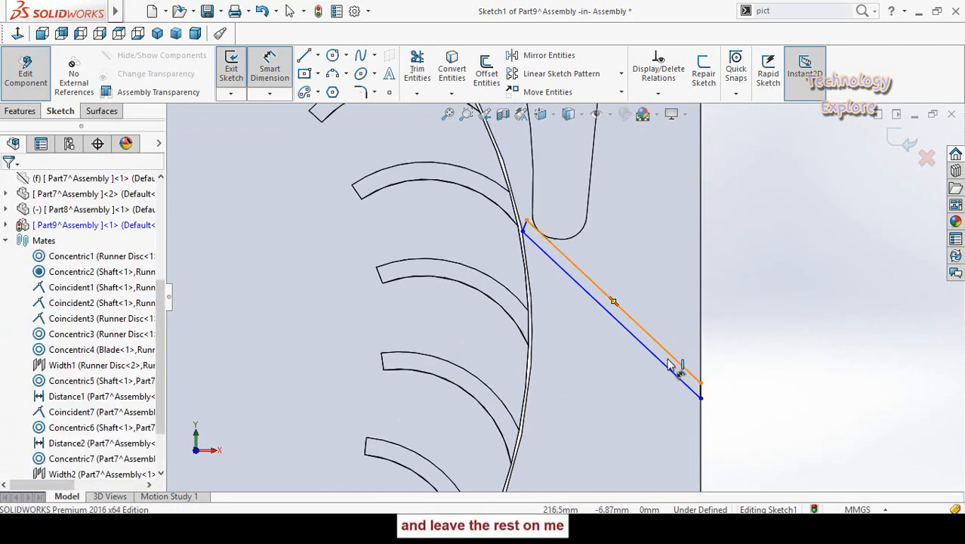
left_click(670, 361)
left_click(668, 368)
left_click(808, 365)
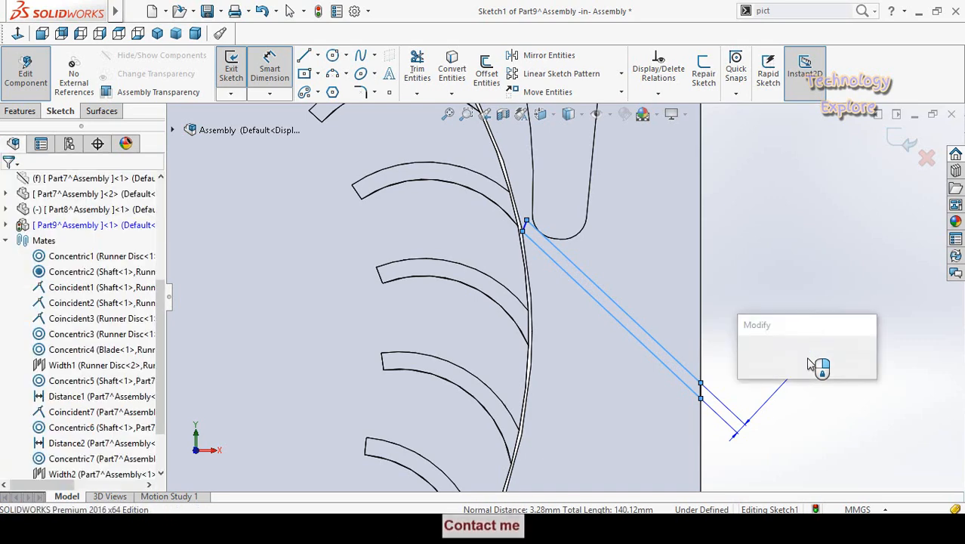
type("5")
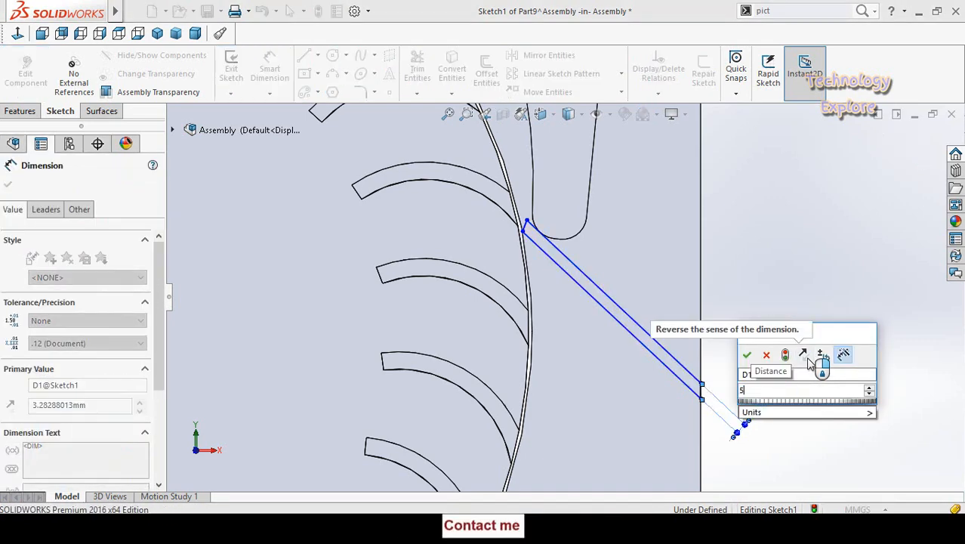
key("Escape")
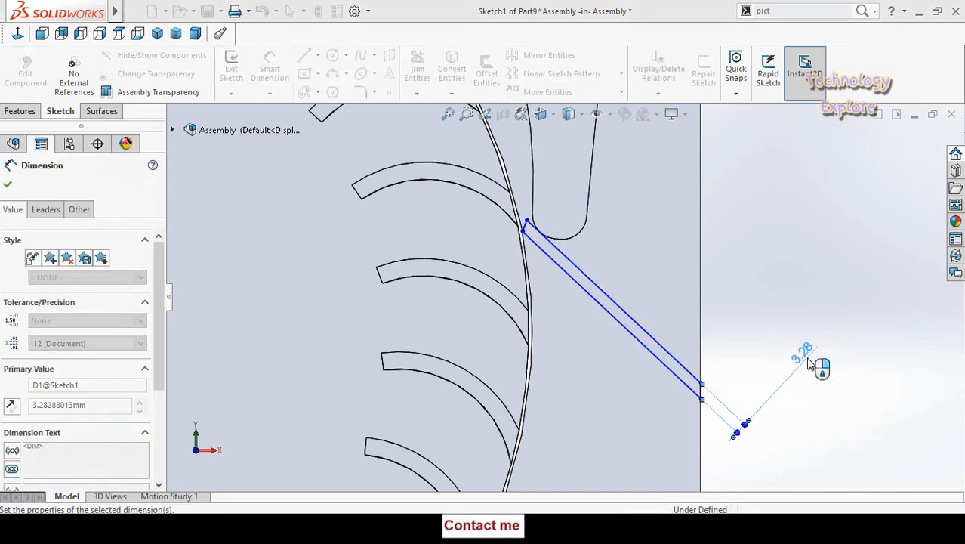
Step: Extrude the strip profile 98 mm blind from the rear side plate and return to editing the assembly
left_click(20, 110)
left_click(237, 70)
scroll(564, 324, "up", 6)
middle_click_drag(679, 332, 564, 356)
scroll(518, 344, "down", 3)
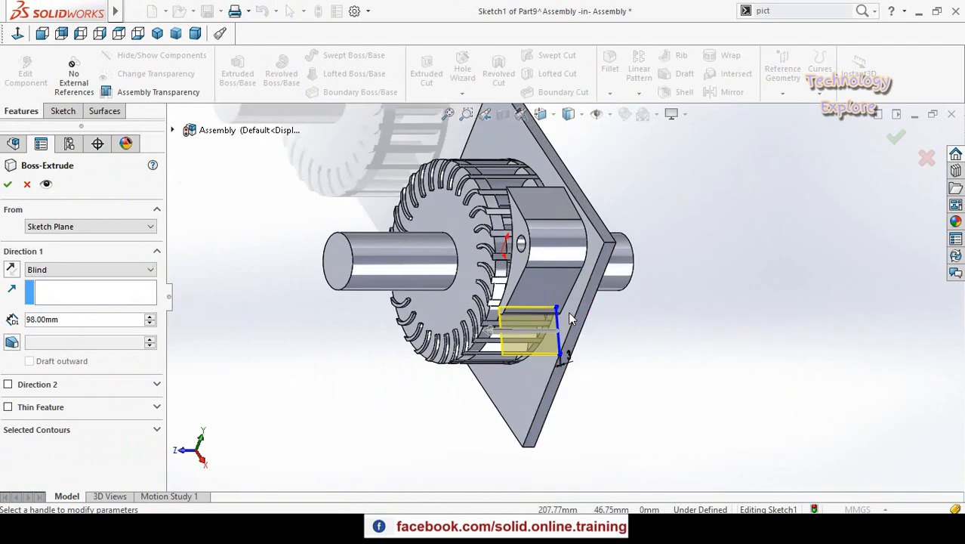
middle_click_drag(372, 394, 357, 380)
left_click(7, 183)
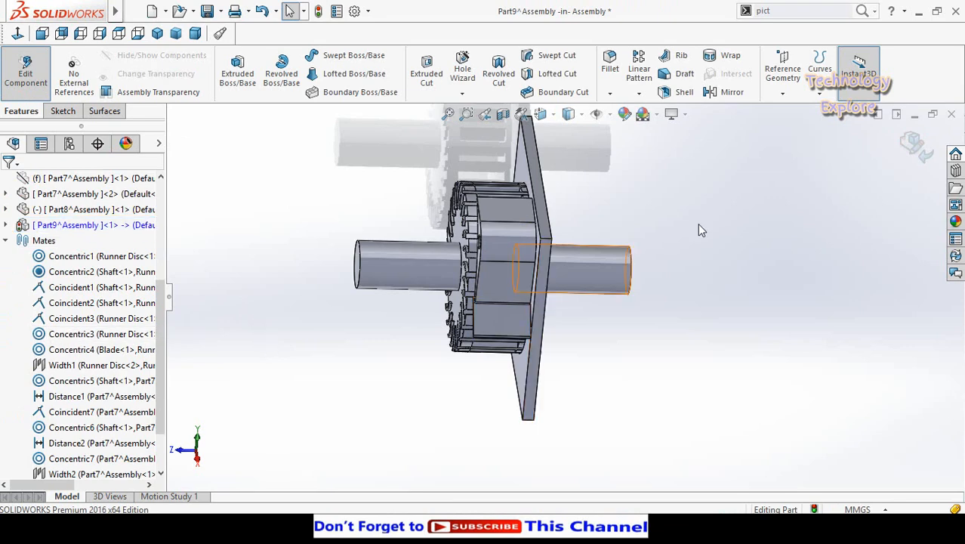
left_click(906, 145)
Step: Show the hidden front side plate over the runner, filler block and guide strip
middle_click_drag(410, 414, 275, 347)
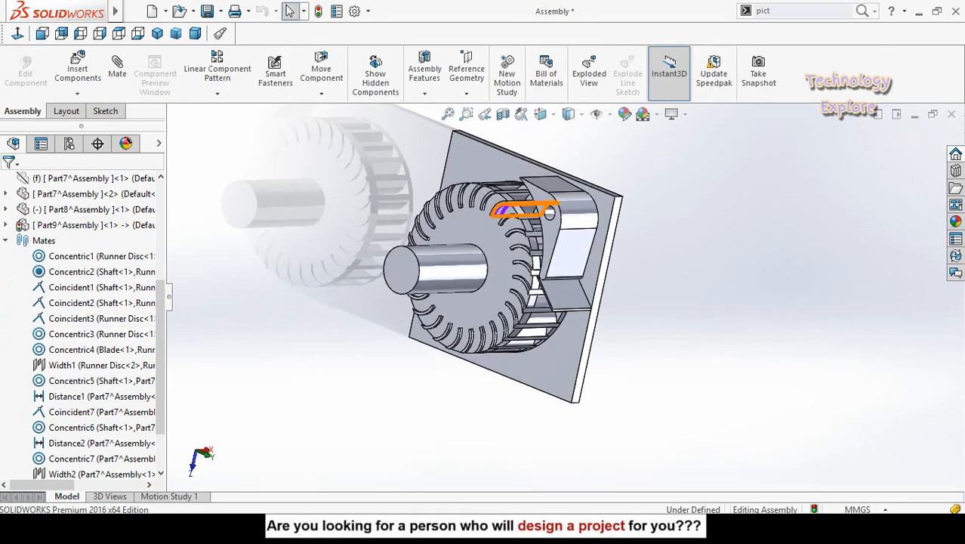
scroll(55, 443, "down", 2)
scroll(54, 443, "up", 2)
scroll(54, 443, "down", 2)
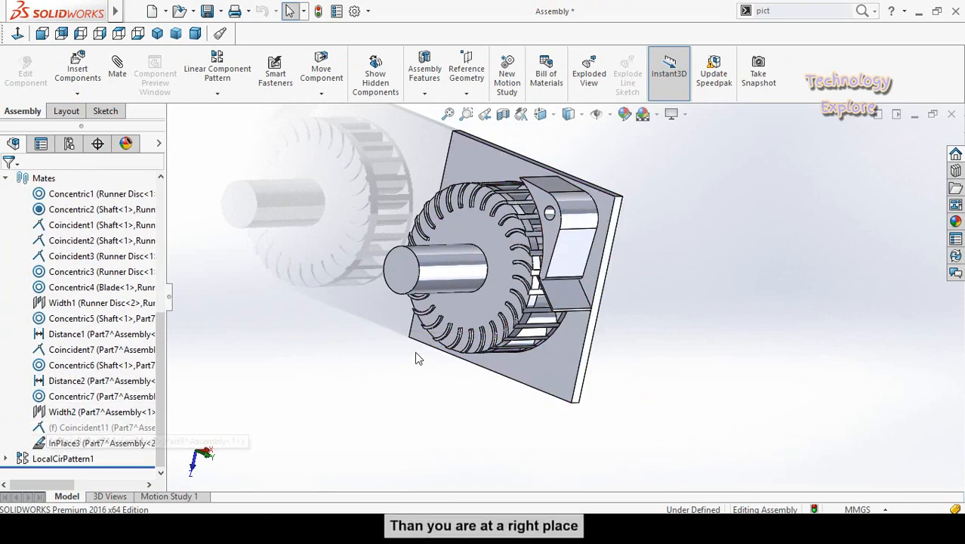
scroll(75, 287, "up", 3)
right_click(24, 255)
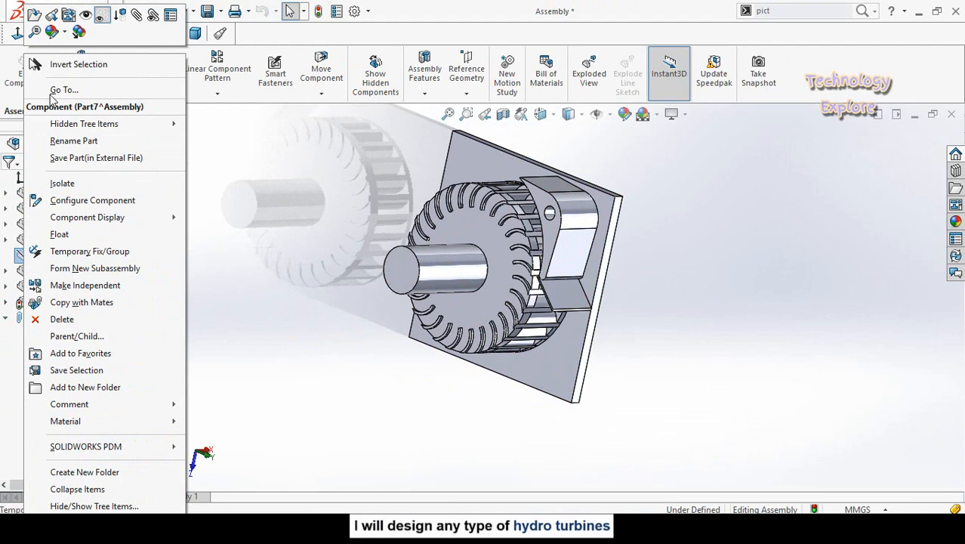
left_click(91, 17)
middle_click_drag(290, 327, 529, 226)
scroll(542, 182, "down", 5)
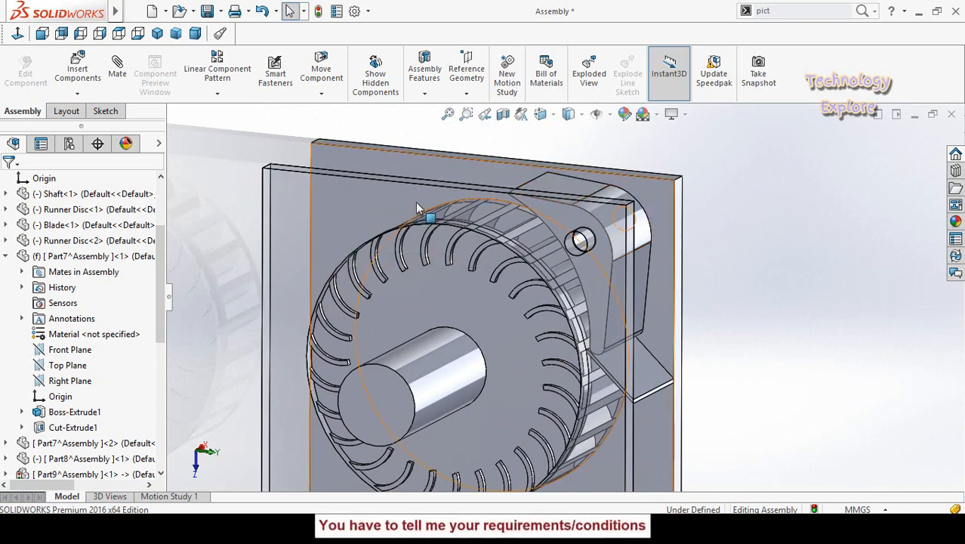
scroll(582, 185, "up", 1)
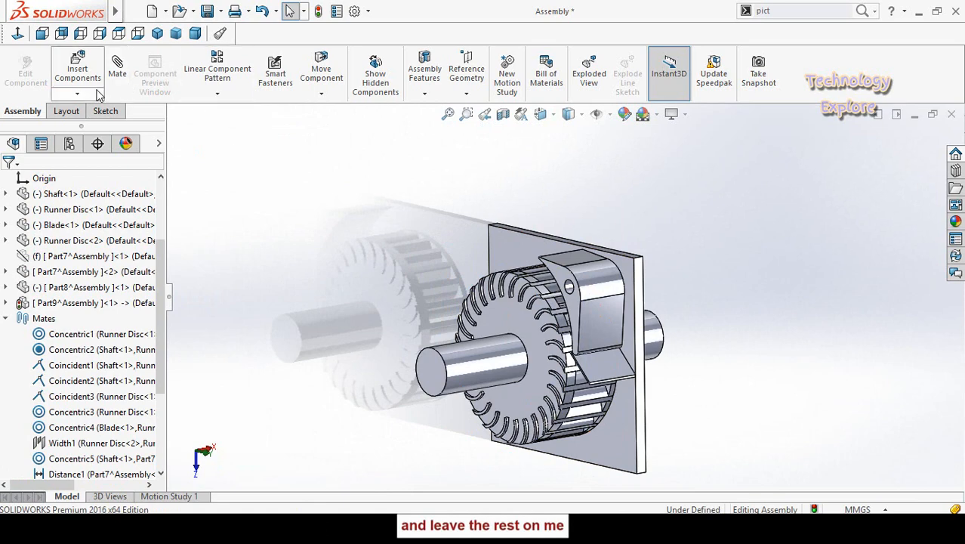
Step: Insert a new part in the assembly with its first sketch on the rear side plate's inner face
left_click(77, 93)
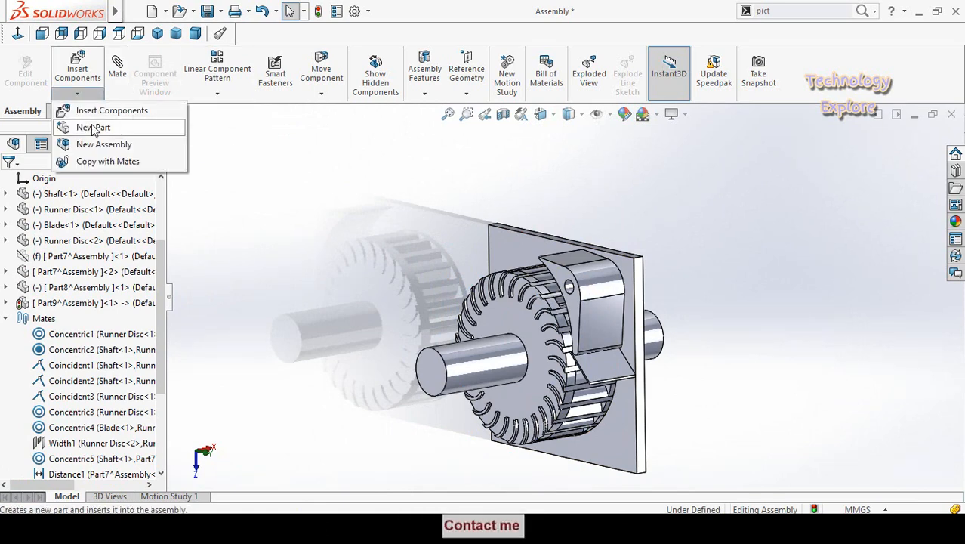
left_click(93, 128)
left_click(520, 242)
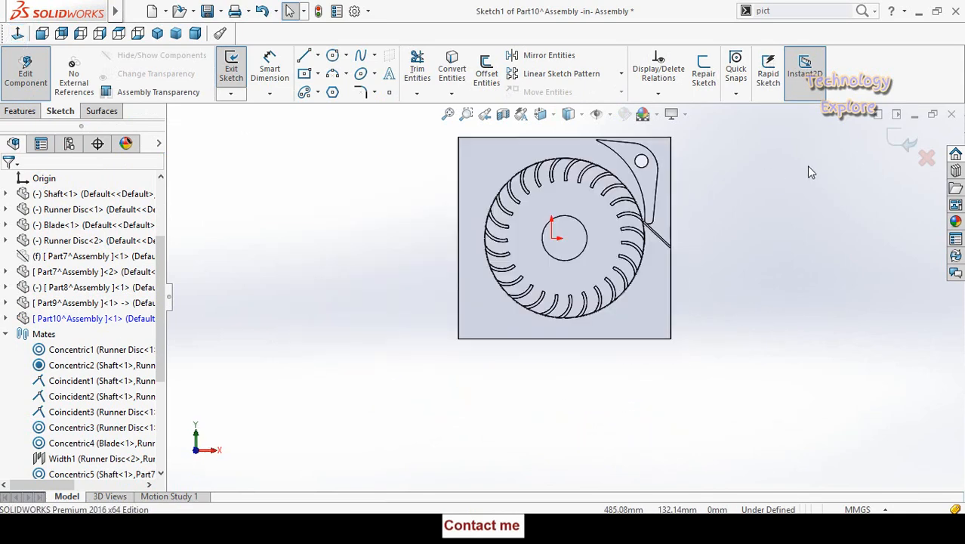
Step: Sketch a line about 256 mm long along the plate's top edge, starting at the corner beside the filler block
scroll(616, 140, "down", 5)
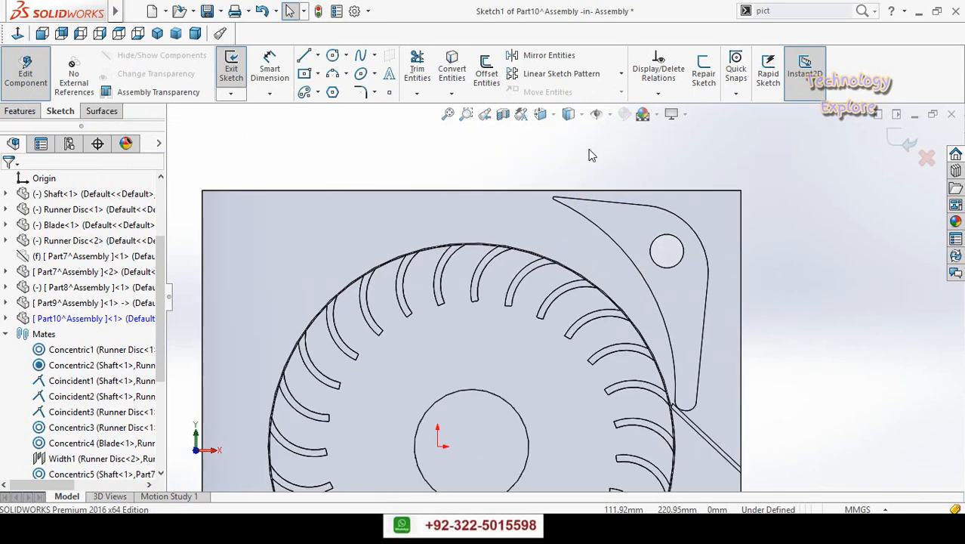
left_click(303, 55)
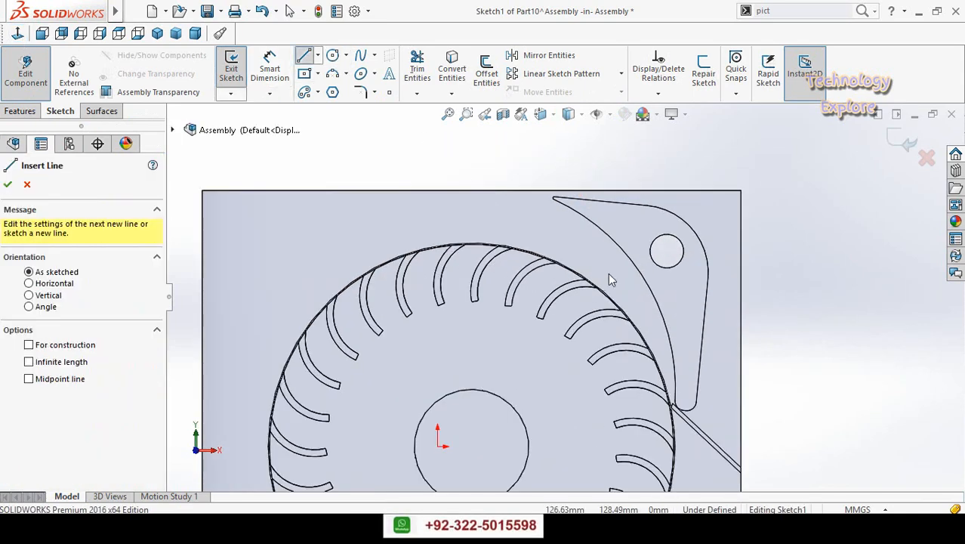
left_click(740, 191)
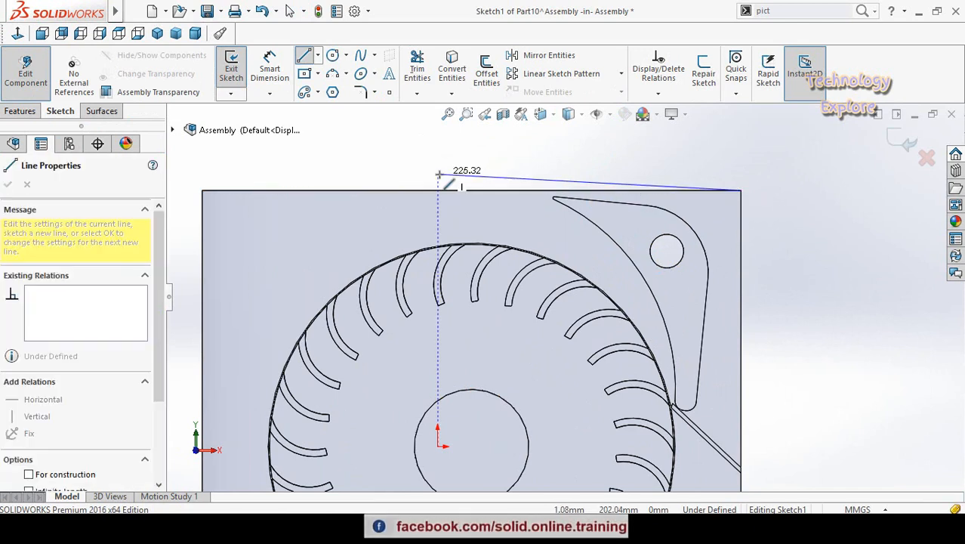
left_click(396, 189)
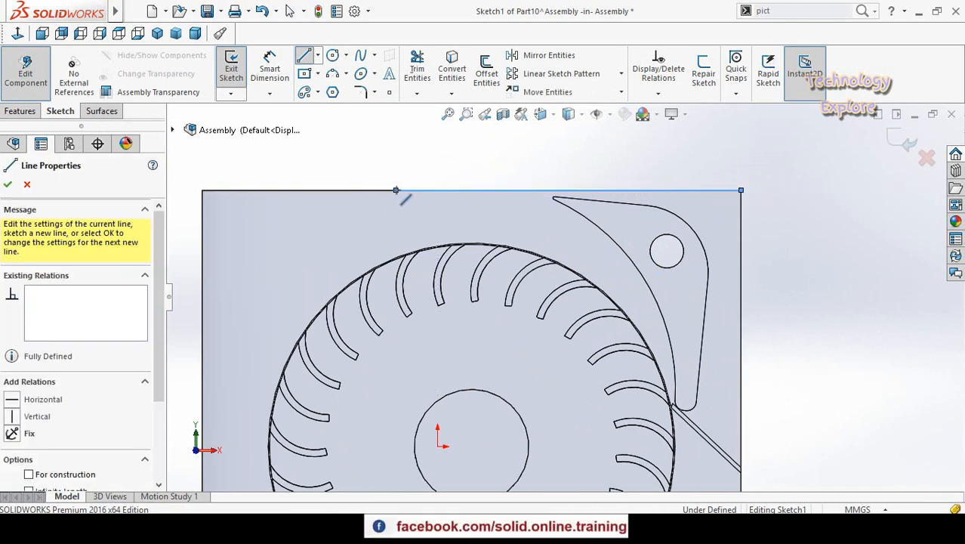
key("Escape")
Step: Sketch a three-point arc of about 117 mm radius from the line's free end down to the runner's rim
key("z")
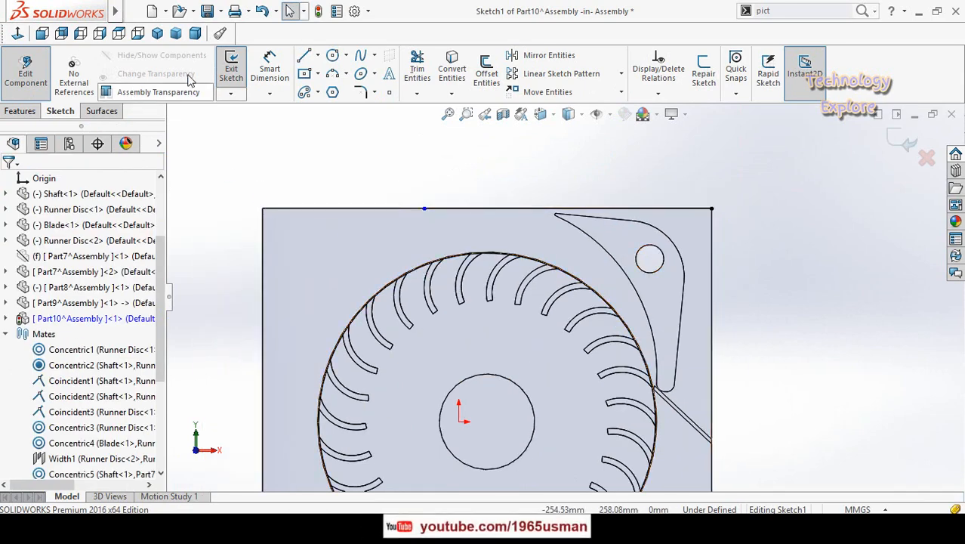
left_click(333, 73)
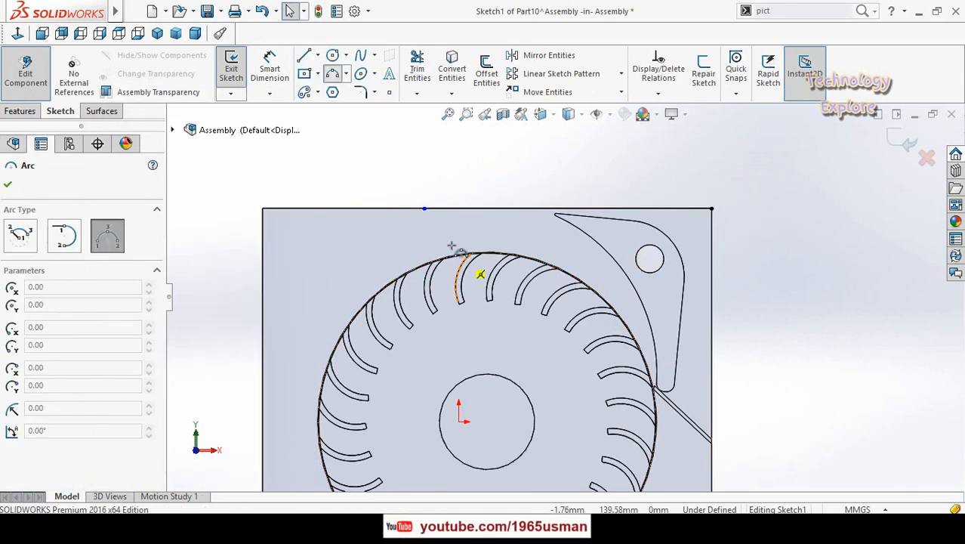
left_click(423, 208)
scroll(325, 364, "down", 7)
left_click(326, 364)
scroll(532, 194, "up", 7)
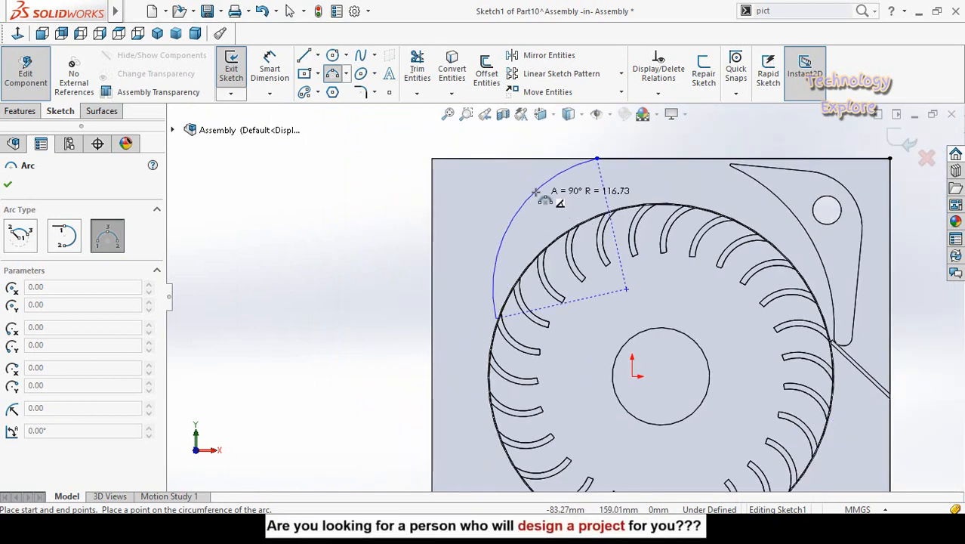
left_click(537, 194)
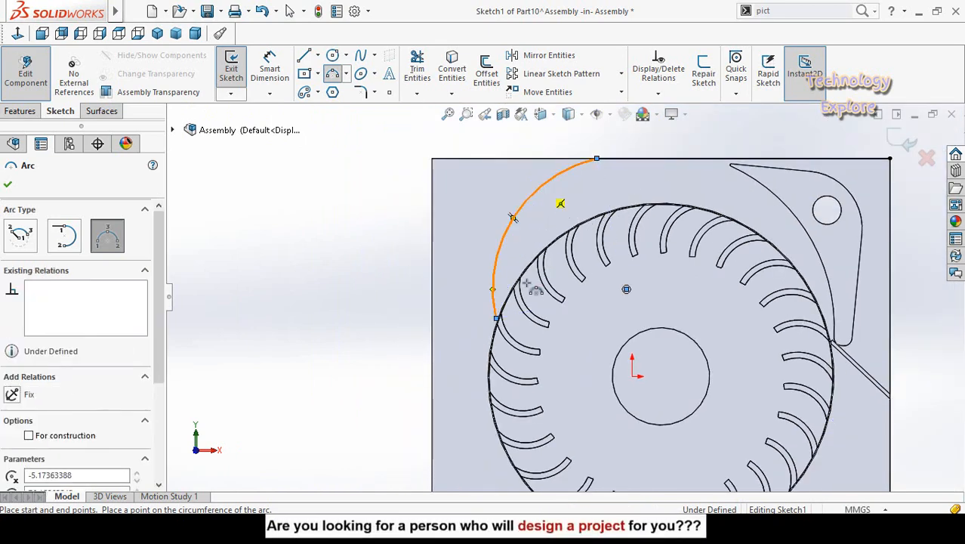
Step: Make the arc tangent to the top line and move its lower end just outside the runner's rim
key("Escape")
mouse_move(497, 324)
left_mouse_down()
mouse_move(478, 338)
mouse_move(485, 331)
left_mouse_up()
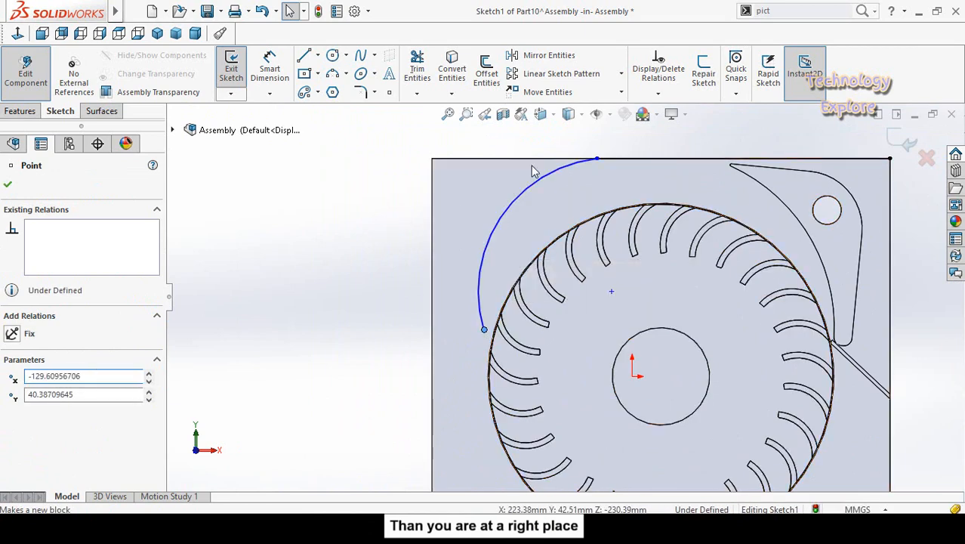
key("Escape")
scroll(597, 124, "down", 3)
left_click(601, 186)
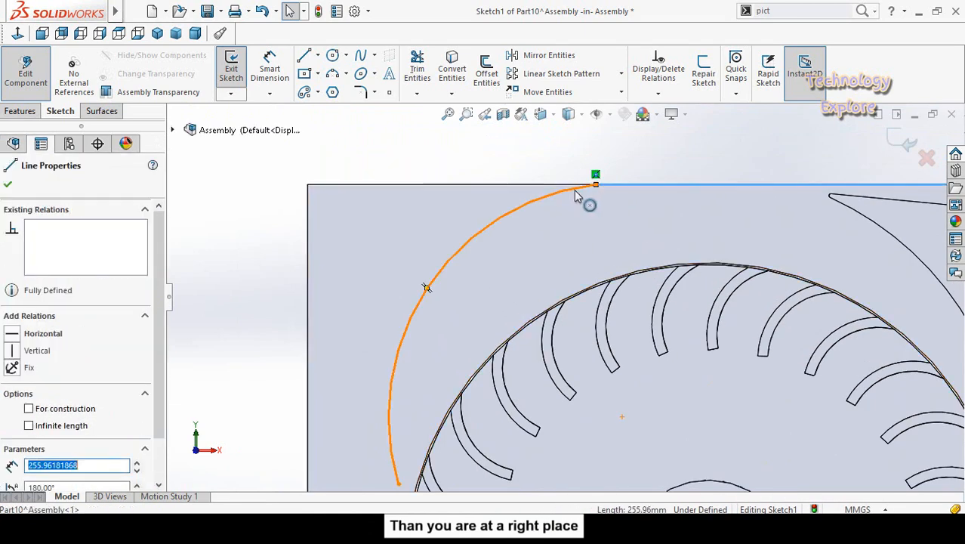
left_click(574, 192, "ctrl")
left_click_drag(480, 396, 487, 388)
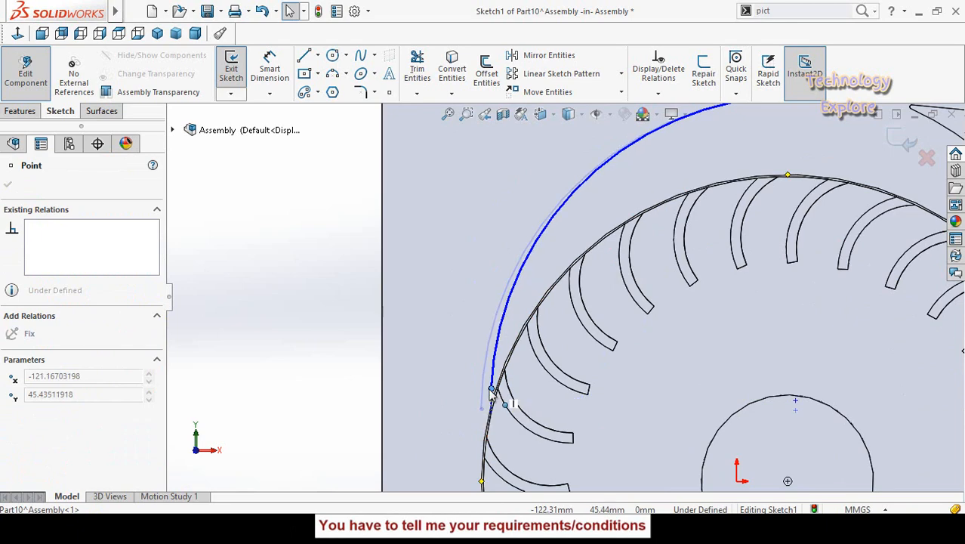
left_click(316, 423)
Step: Dimension the horizontal gap between the arc's lower end and the runner's rim and set it to 3 mm
key("d")
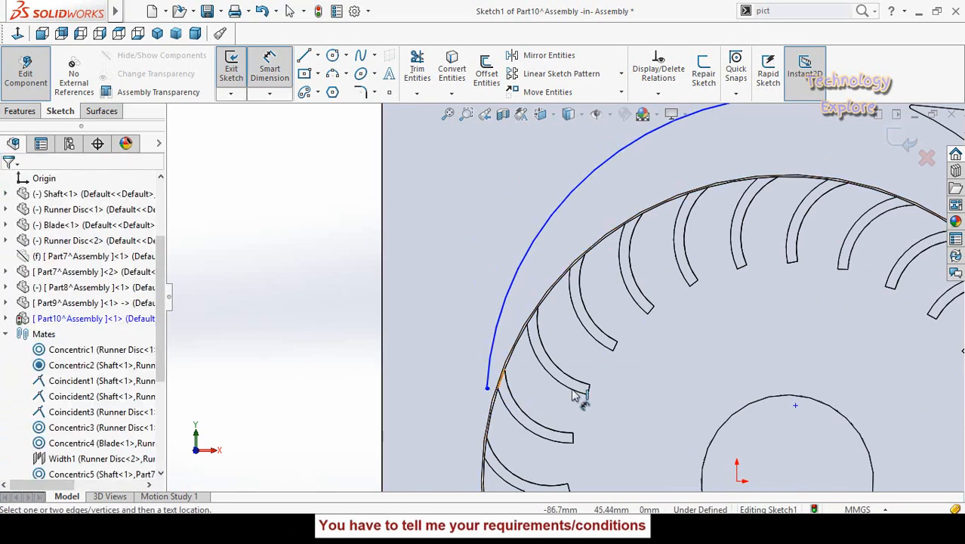
scroll(497, 397, "down", 4)
left_click(476, 377)
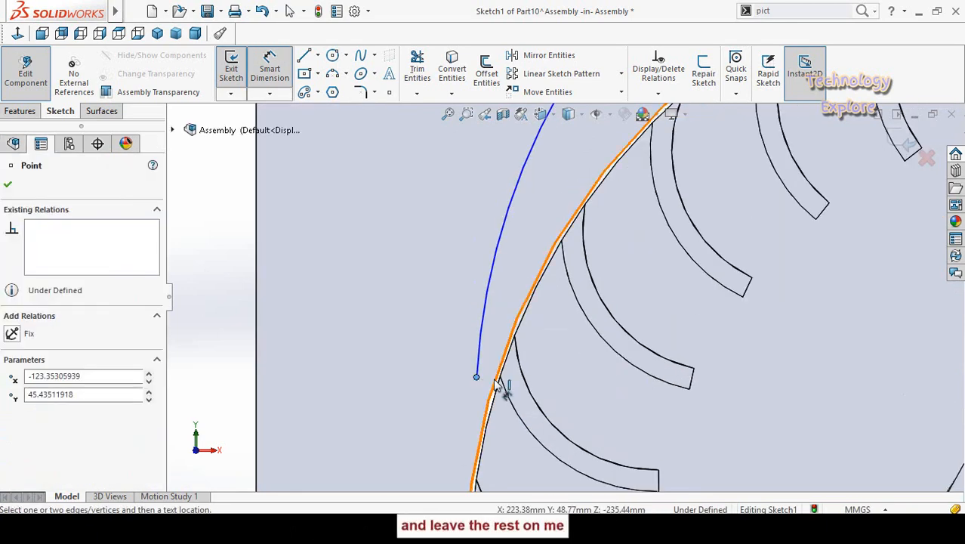
left_click(498, 383)
scroll(440, 382, "up", 3)
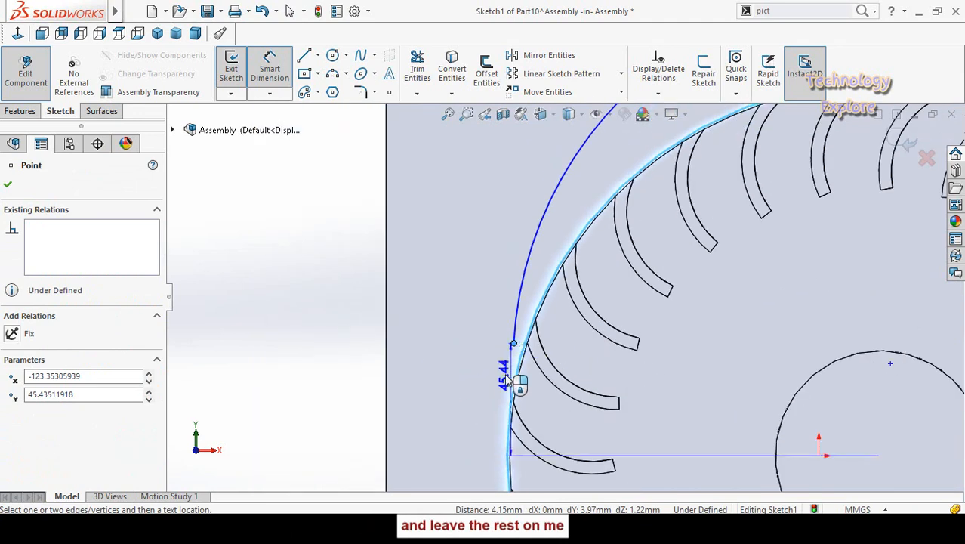
key("Escape")
scroll(519, 344, "down", 4)
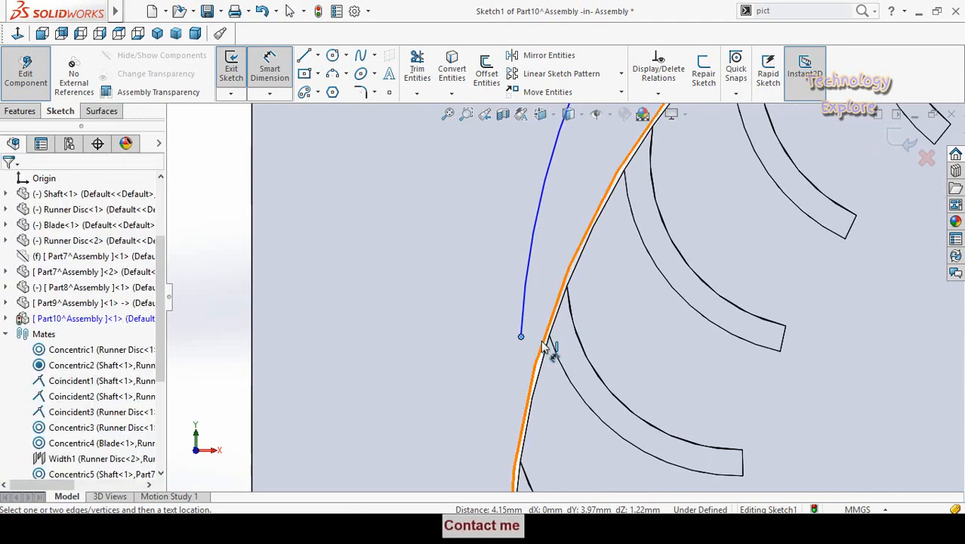
key("Escape")
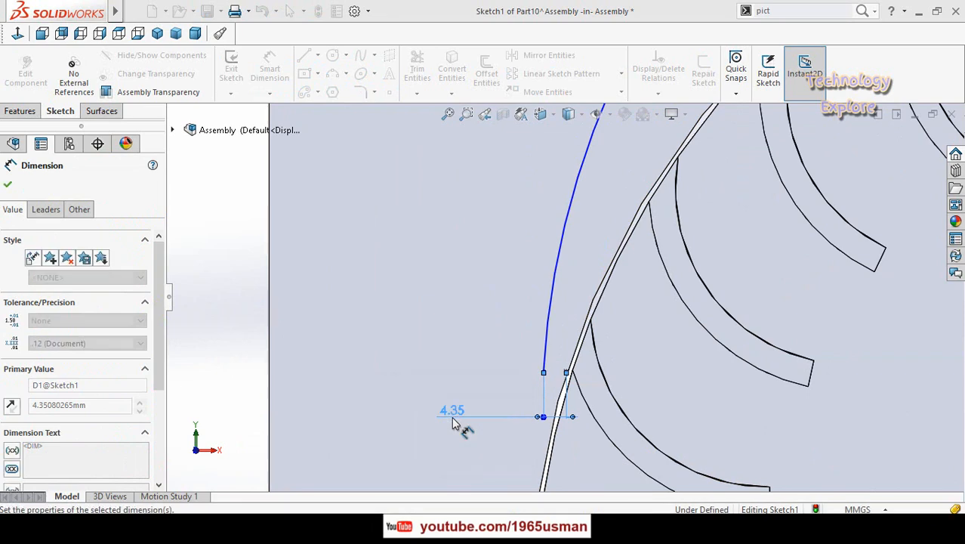
type("3")
key("Return")
scroll(447, 424, "up", 5)
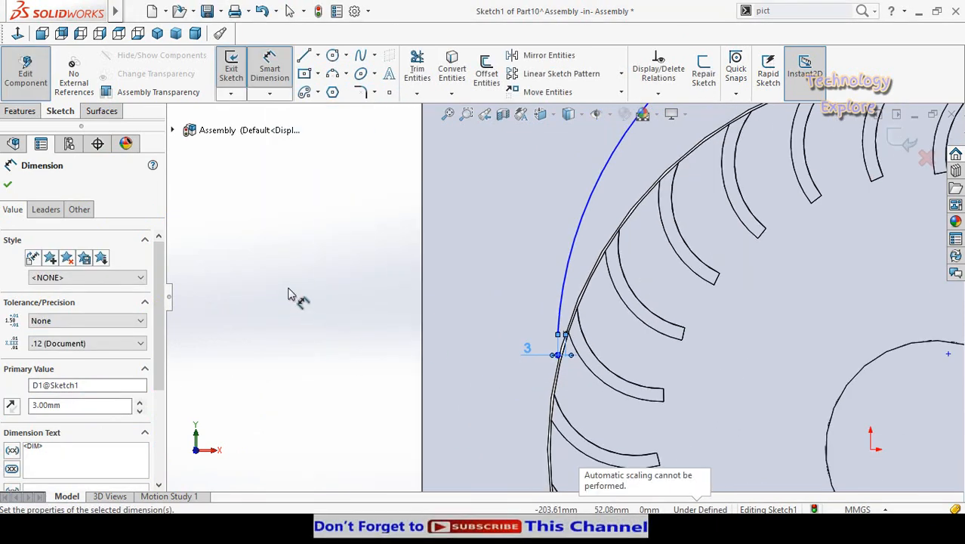
key("Escape")
key("f")
scroll(807, 269, "down", 1)
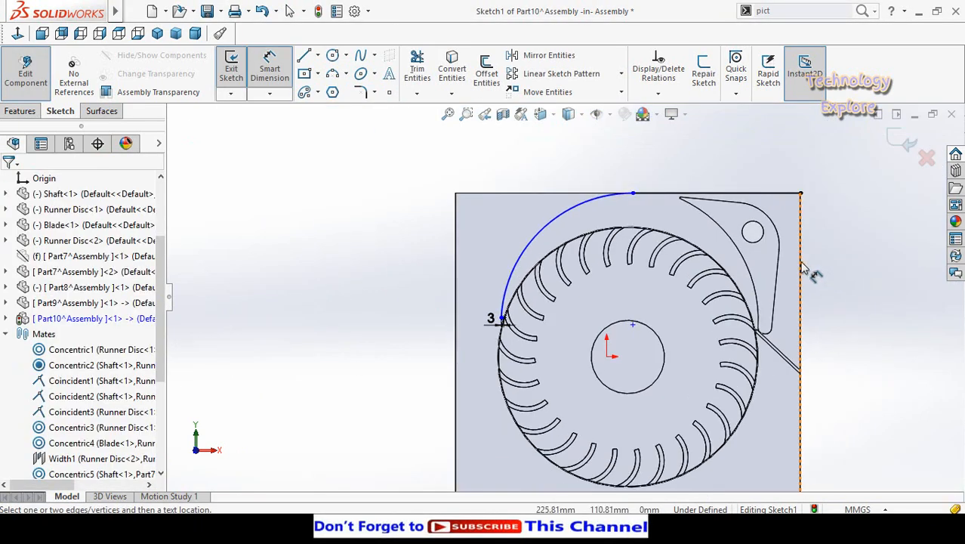
scroll(806, 269, "down", 1)
key("Escape")
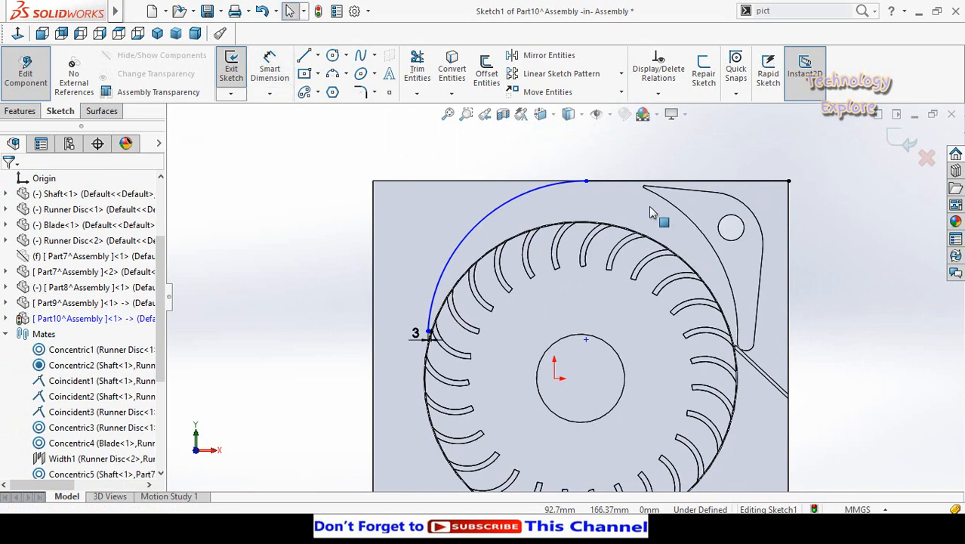
Step: Dimension the top line and extrude the line-and-arc profile into a thin curved guide wall over the runner
key("d")
left_click(726, 180)
left_click(726, 172)
type("1")
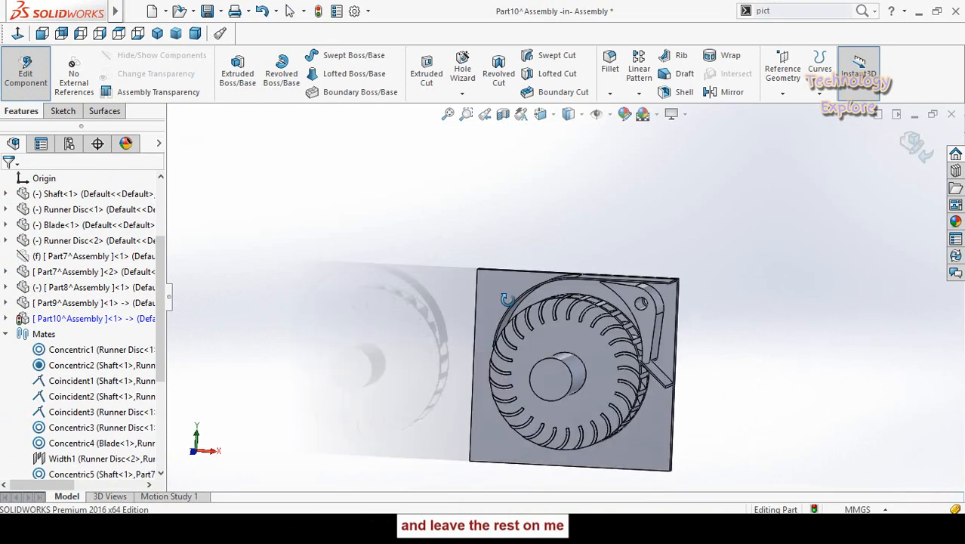
middle_click_drag(522, 300, 511, 308)
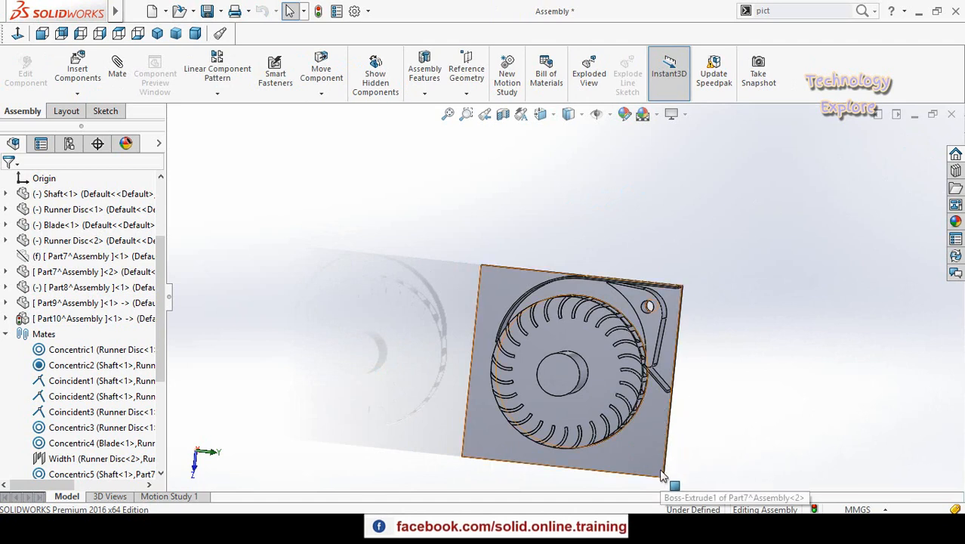
Step: Insert a new in-context part and place its sketch on the side plate's inner face
left_click(77, 94)
left_click(92, 125)
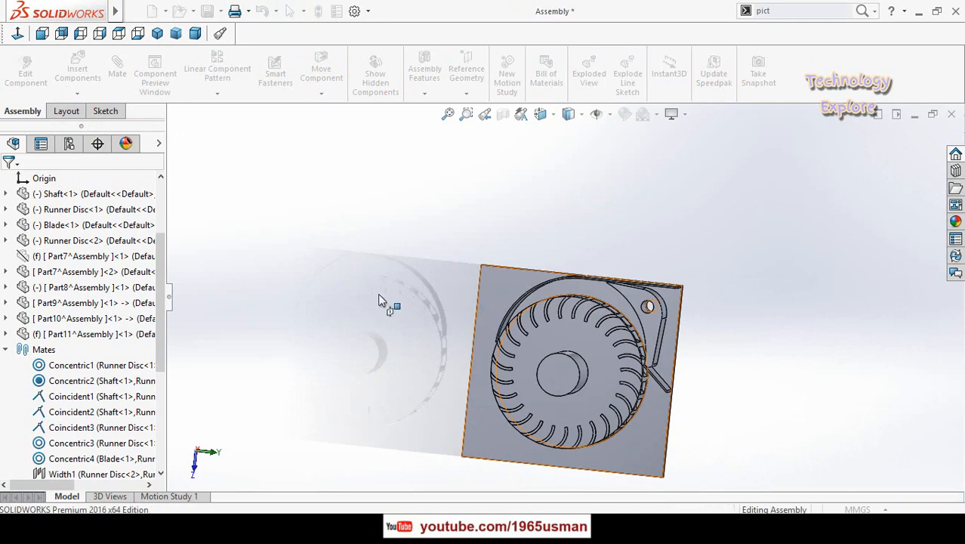
left_click(487, 332)
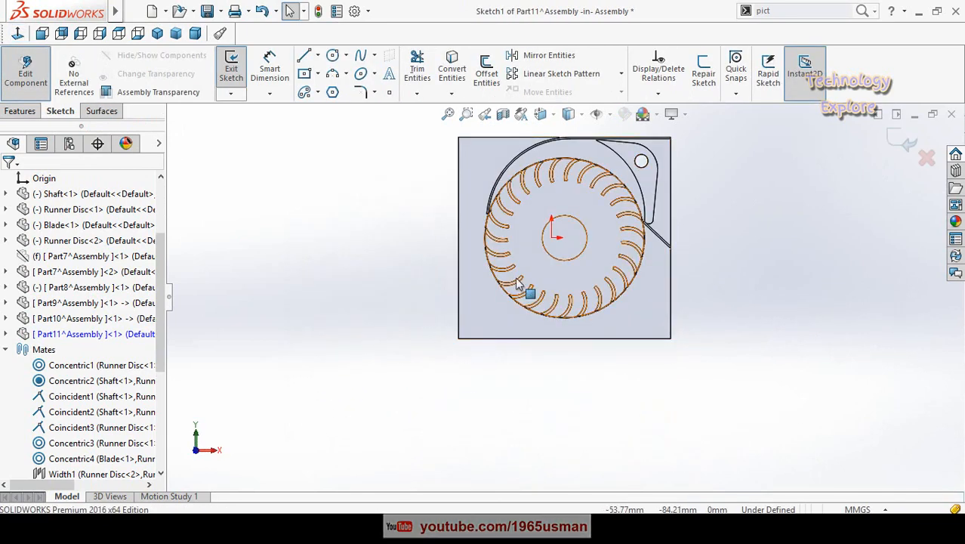
Step: Sketch a horizontal line about 53 mm long from the curved wall's lower end to the plate edge, and a vertical line down to the corner
scroll(459, 272, "down", 3)
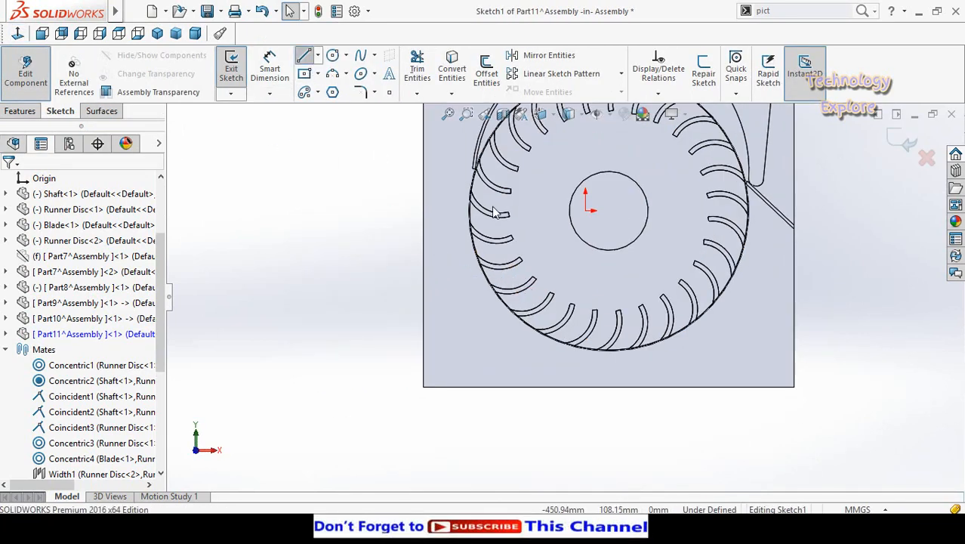
left_click(304, 57)
scroll(483, 198, "down", 3)
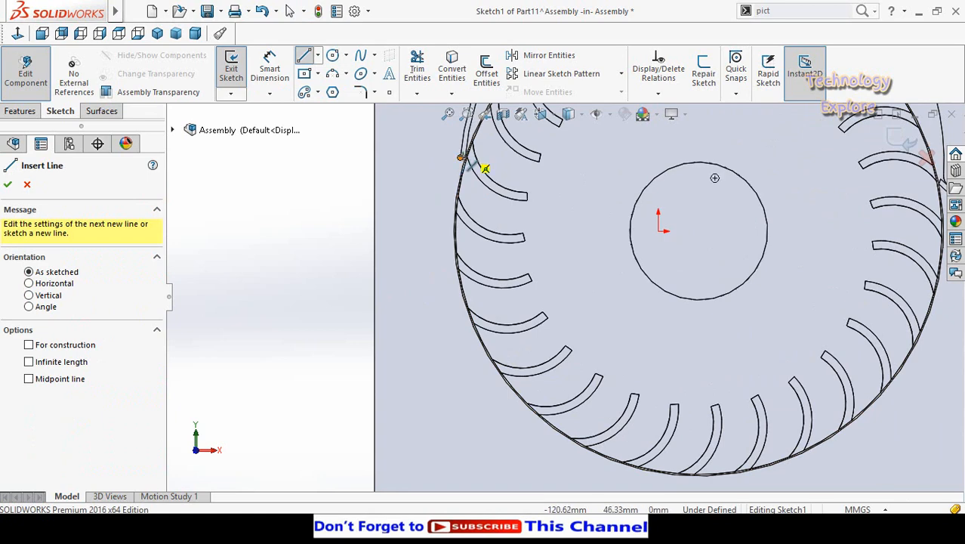
scroll(469, 160, "down", 2)
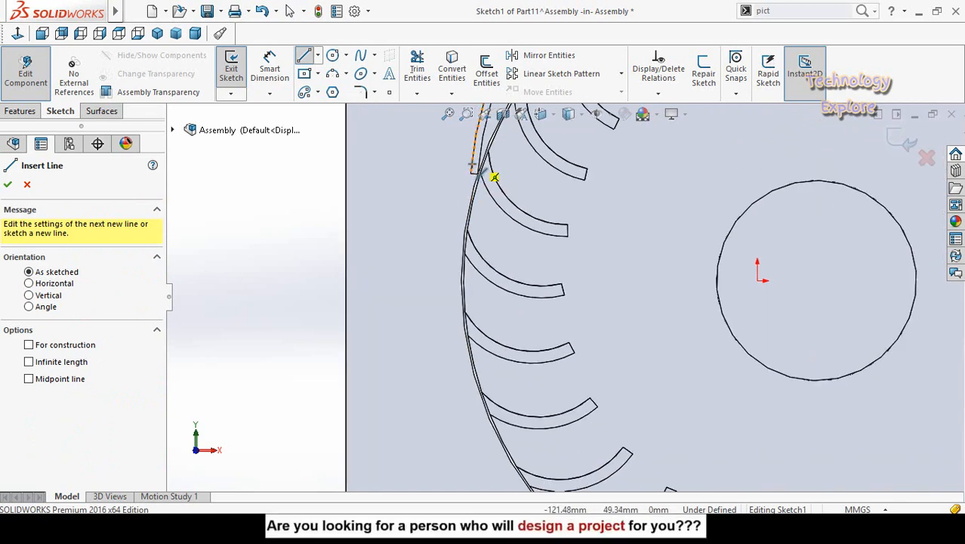
left_click(472, 167)
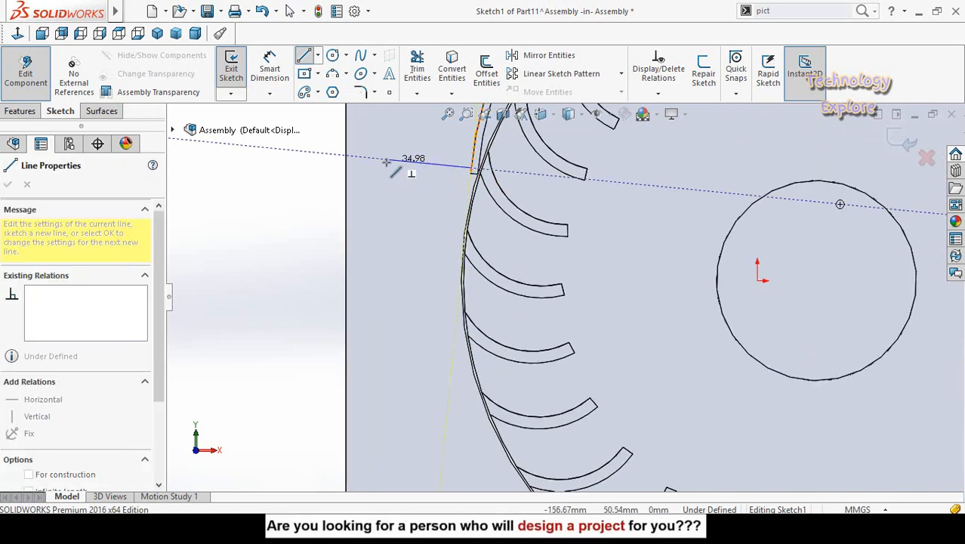
left_click(346, 168)
key("Escape")
scroll(553, 380, "up", 8)
scroll(765, 238, "down", 3)
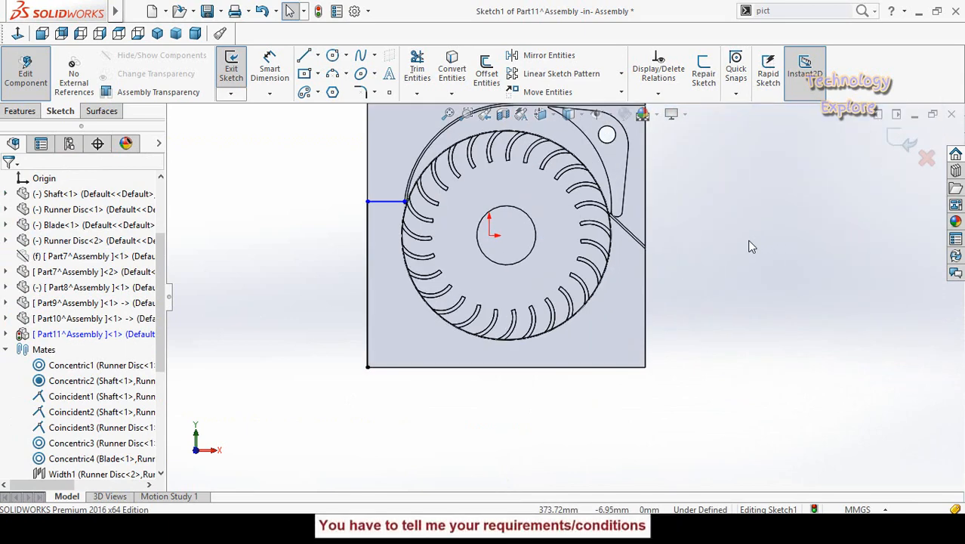
Step: Try a vertical line along the opposite plate edge from the sloped guide strip's end to the lower corner, and delete it
key("l")
scroll(634, 269, "down", 4)
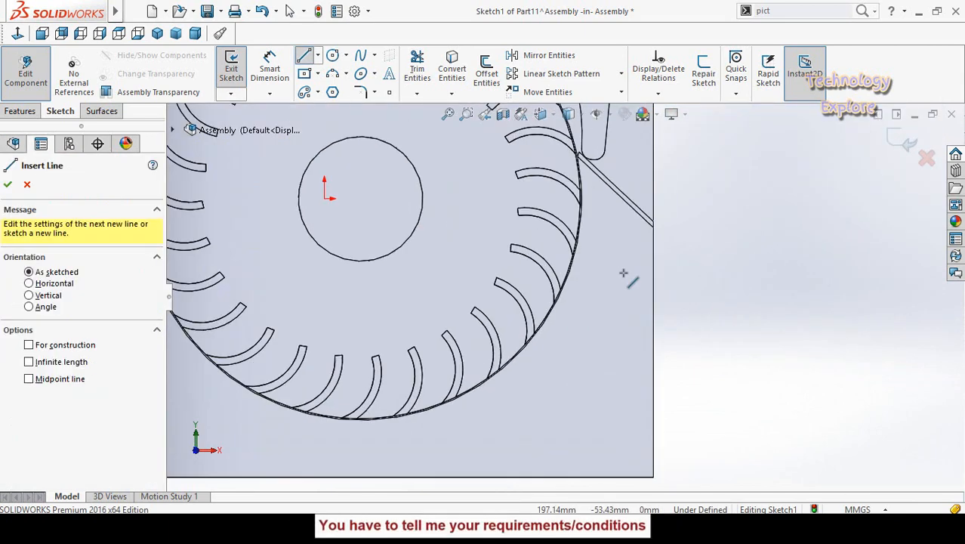
left_click(653, 221)
left_click(653, 476)
scroll(642, 362, "up", 5)
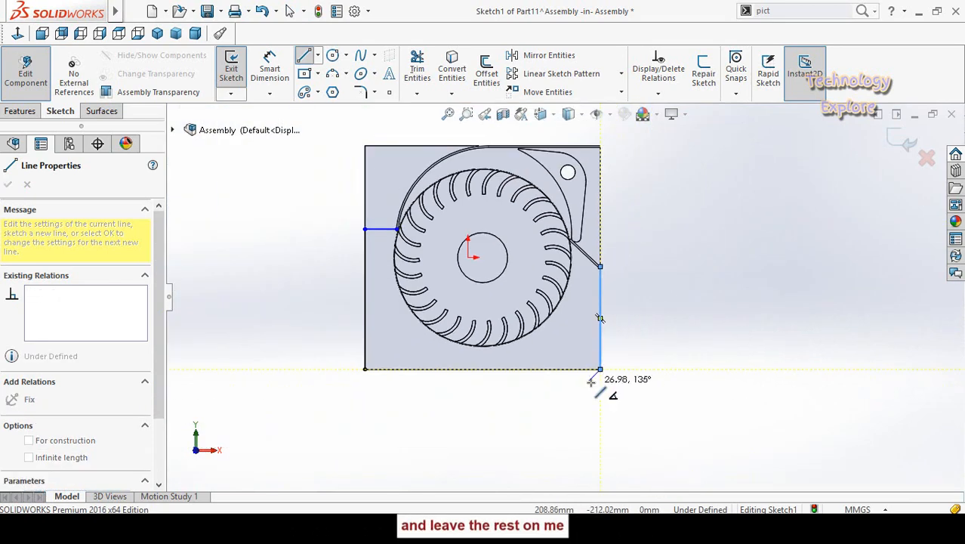
key("Escape")
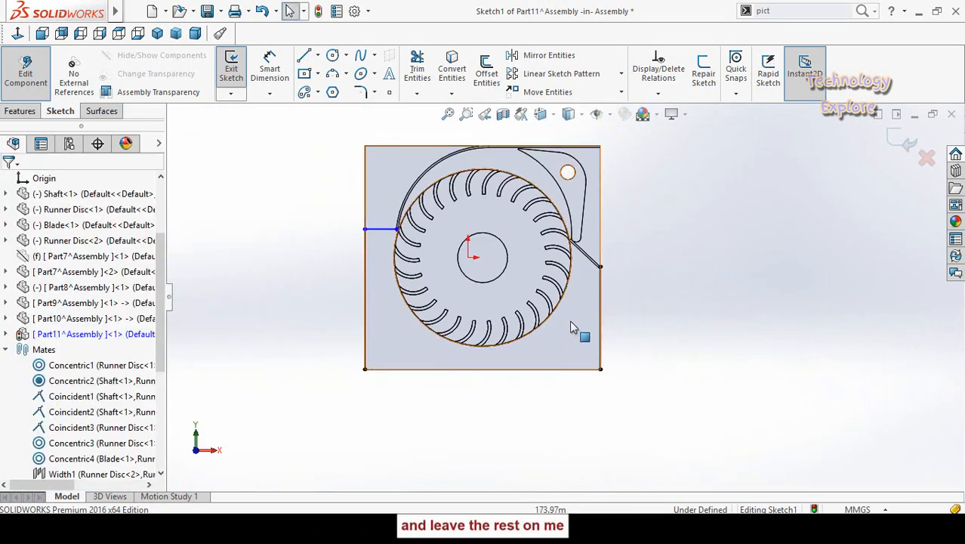
scroll(581, 324, "down", 2)
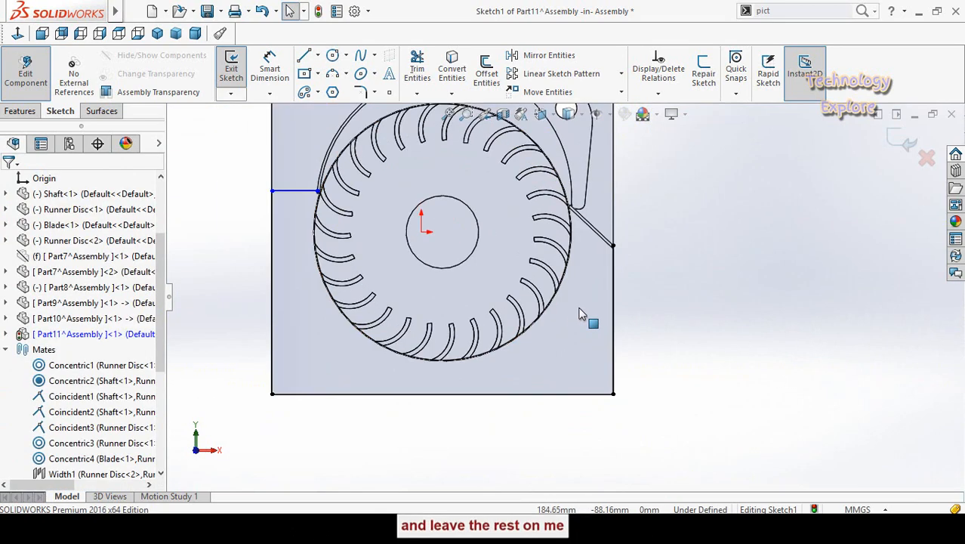
left_click(616, 272)
left_click(624, 283)
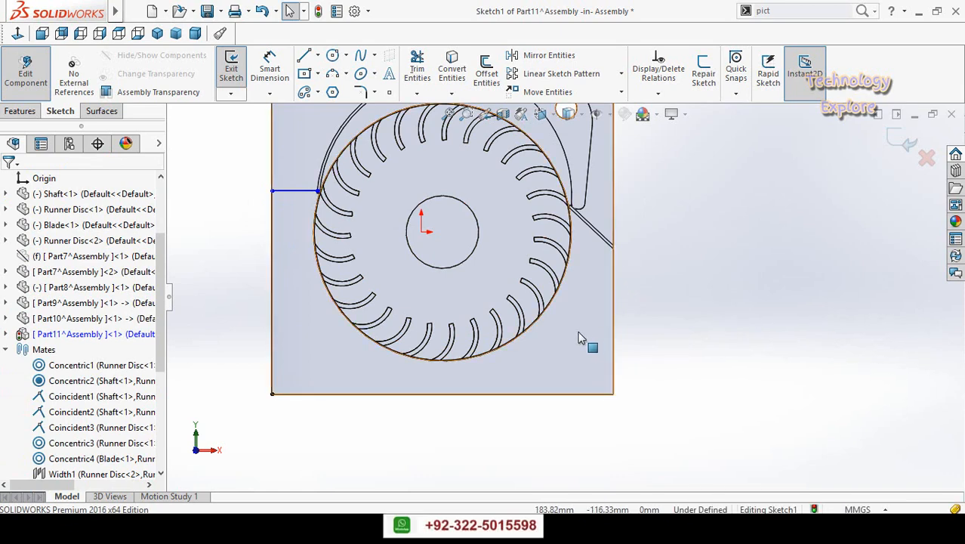
Step: Sketch a vertical line about 6.6 mm inside the plate edge, from the sloped guide strip down to the plate's bottom edge
scroll(579, 332, "down", 2)
left_click(303, 56)
scroll(597, 245, "down", 2)
left_click(615, 211)
left_click(615, 474)
key("Escape")
scroll(523, 339, "up", 1)
Step: Dimension the gap between the new vertical line and the adjacent plate edge and set it to 3 mm
right_click_drag(618, 420, 618, 314)
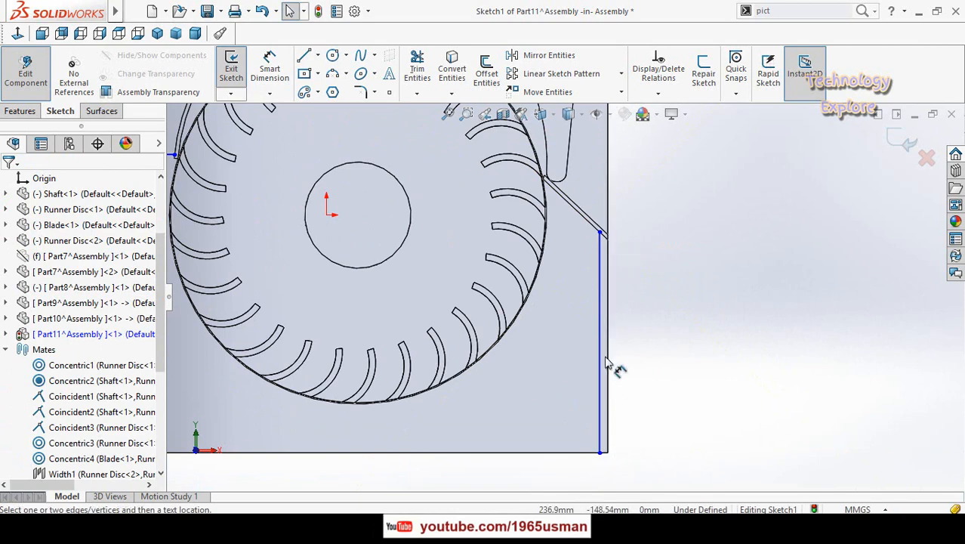
left_click(602, 405)
left_click(607, 412)
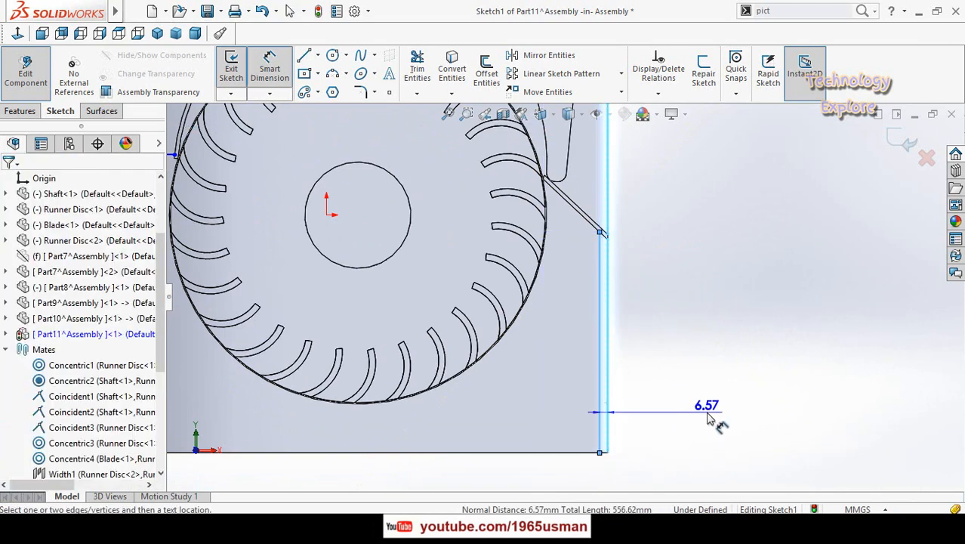
left_click(708, 419)
type("3")
key("Return")
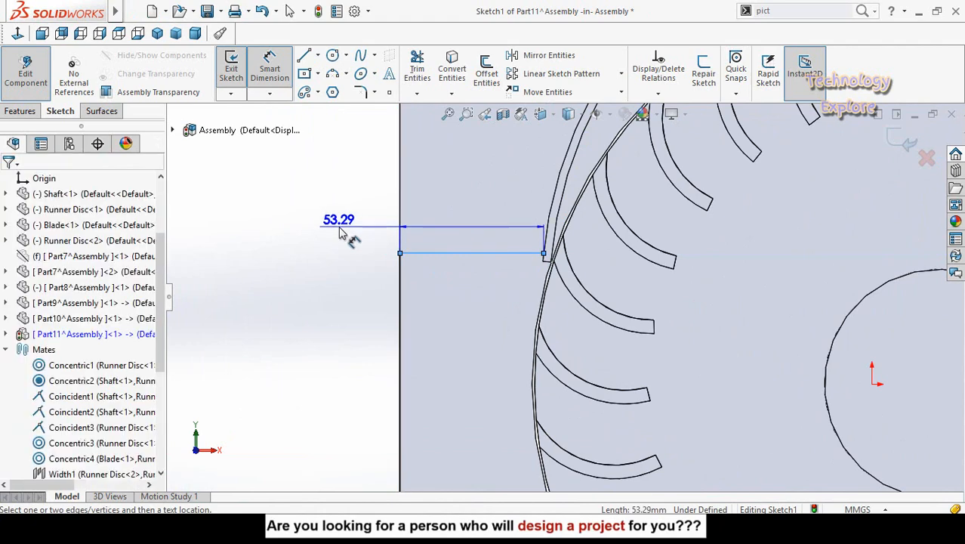
Step: Dimension the length of the horizontal line beside the curved wall, accepting its drawn length
left_click(345, 236)
key("Return")
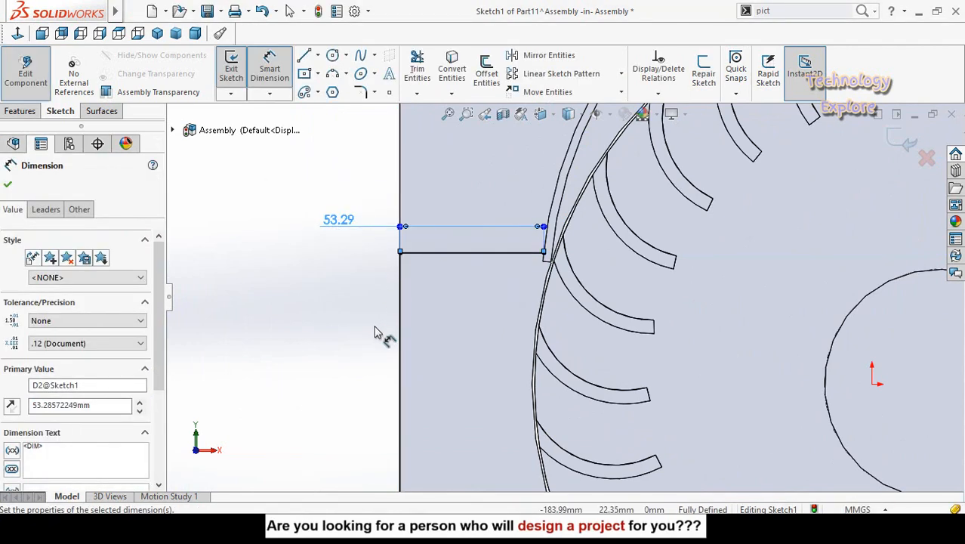
left_click(346, 324)
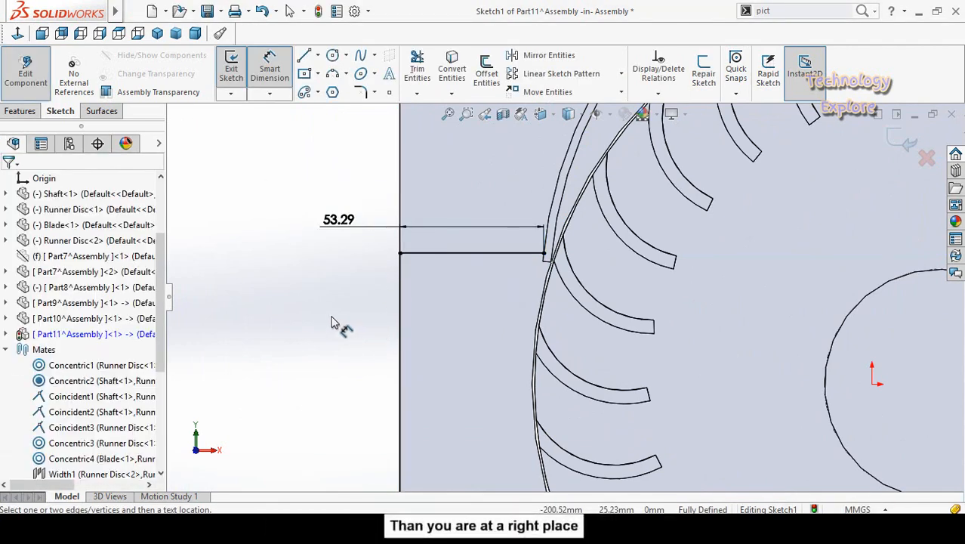
key("z")
key("Escape")
Step: Extrude the open line profiles into thin side walls below the curved wall and guide strip, and return to the assembly
key("z")
key("z")
key("z")
key("z")
key("z")
left_click(20, 111)
left_click(237, 70)
scroll(498, 415, "up", 6)
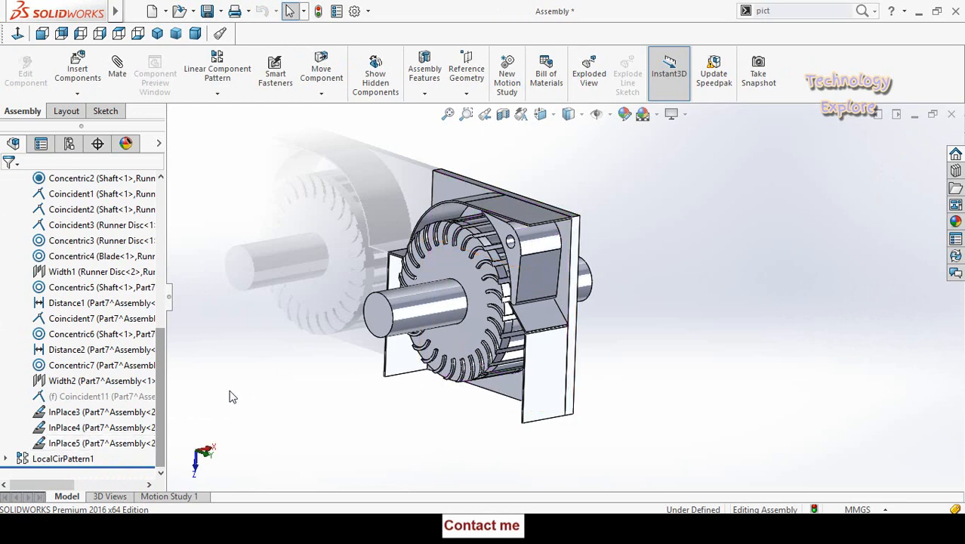
Step: Show the hidden front side plate and make it opaque instead of transparent
mouse_move(315, 370)
middle_mouse_down()
mouse_move(317, 342)
mouse_move(343, 365)
mouse_move(362, 359)
middle_mouse_up()
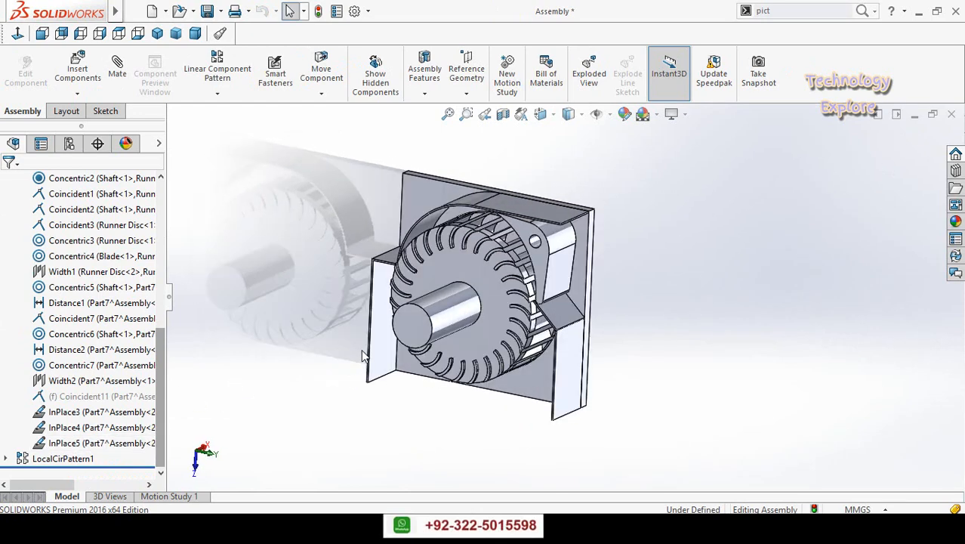
left_click_drag(450, 285, 442, 299)
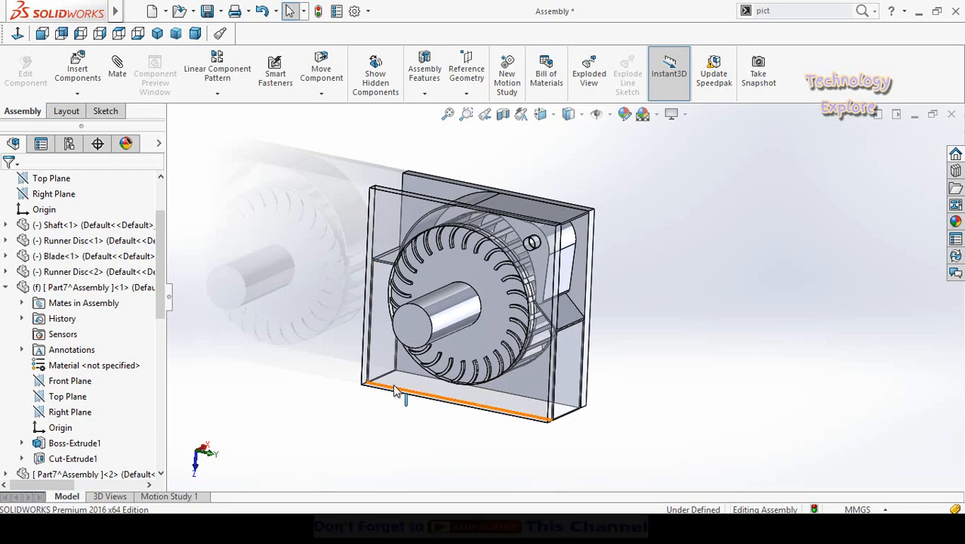
middle_click_drag(401, 397, 378, 408)
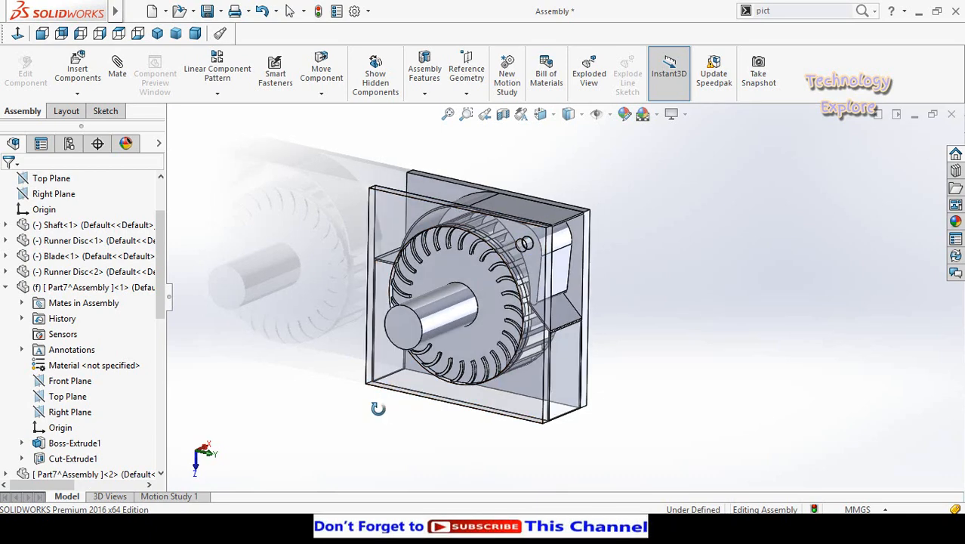
left_click(397, 388)
left_click(522, 305)
left_click(361, 400)
middle_click_drag(361, 400, 454, 342)
Step: Insert a new in-context part on the side plate's end face at the filler block opening and start its sketch
scroll(629, 298, "down", 3)
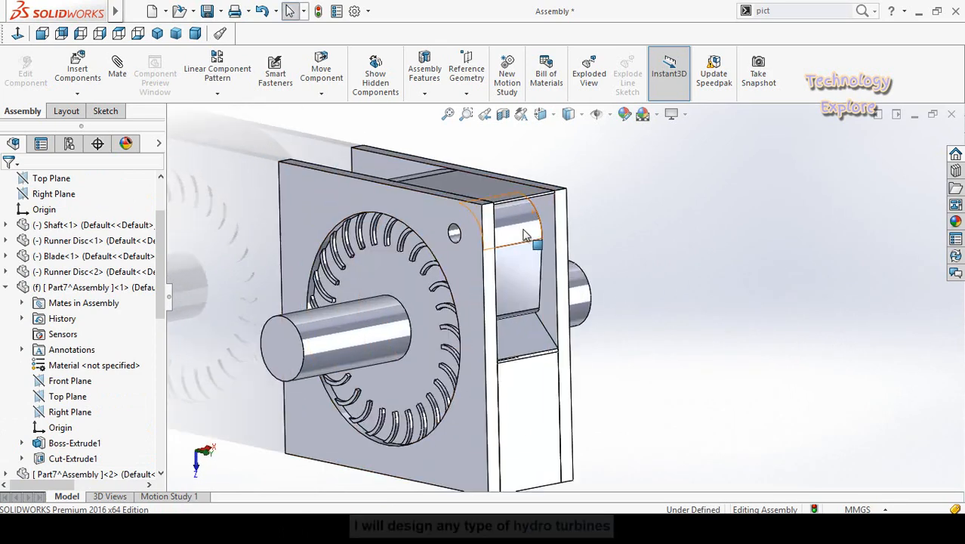
middle_click_drag(516, 251, 555, 227)
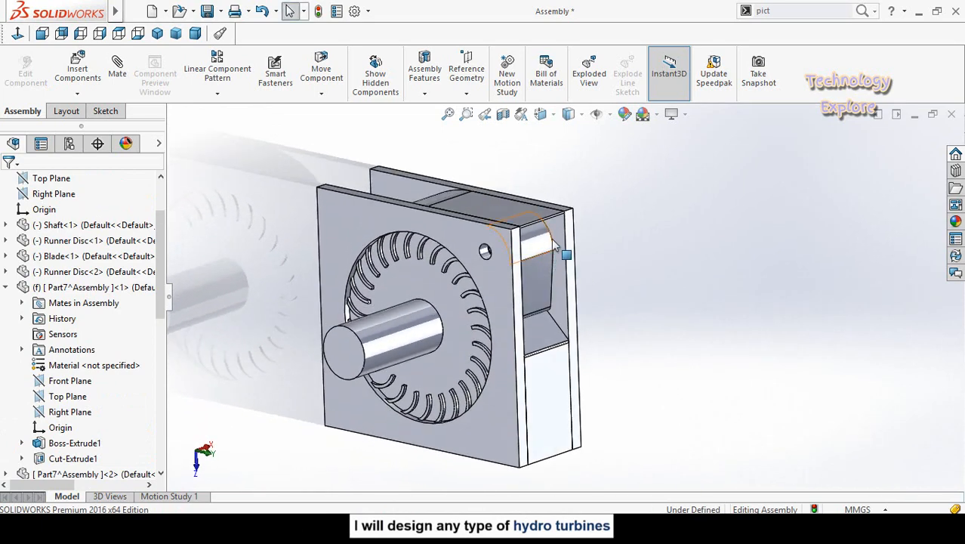
scroll(556, 227, "down", 4)
scroll(555, 231, "up", 5)
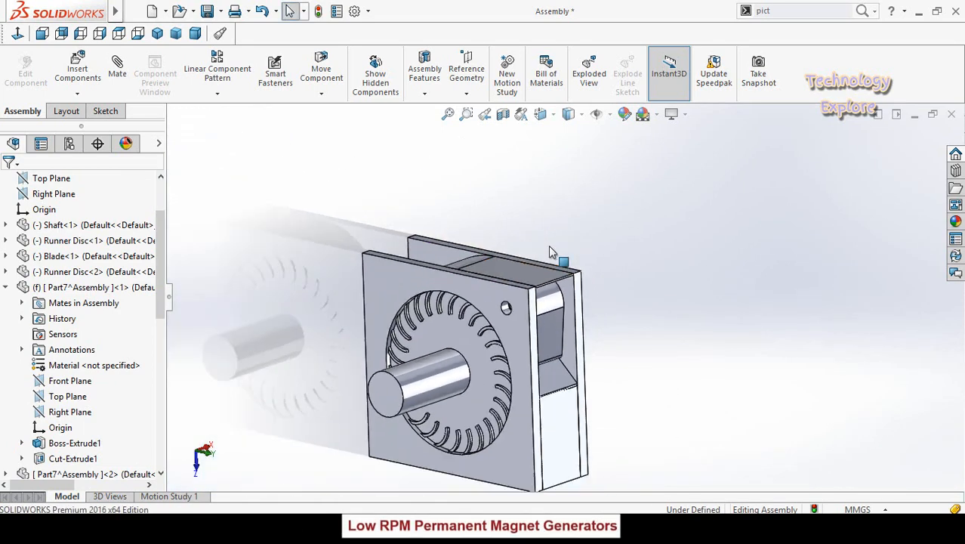
mouse_move(576, 382)
middle_mouse_down()
mouse_move(566, 373)
mouse_move(584, 388)
middle_mouse_up()
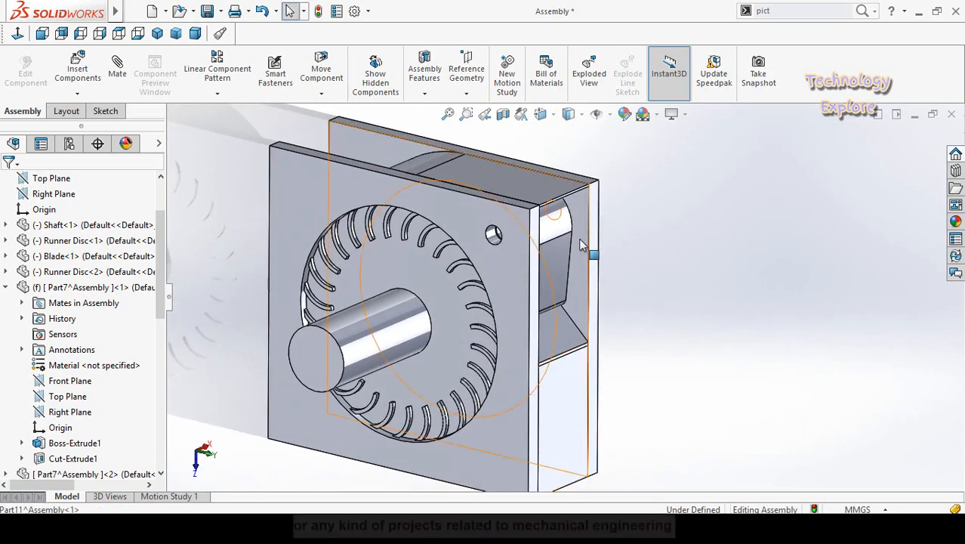
scroll(570, 200, "down", 5)
left_click(555, 204)
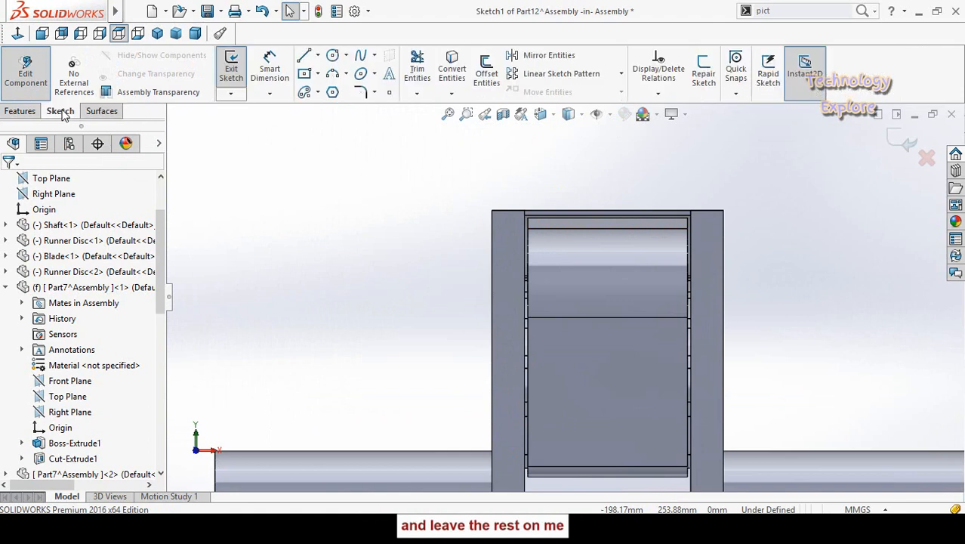
Step: Sketch a corner rectangle about 31 mm high above the side plates, starting at one plate's outer top corner
left_click(317, 74)
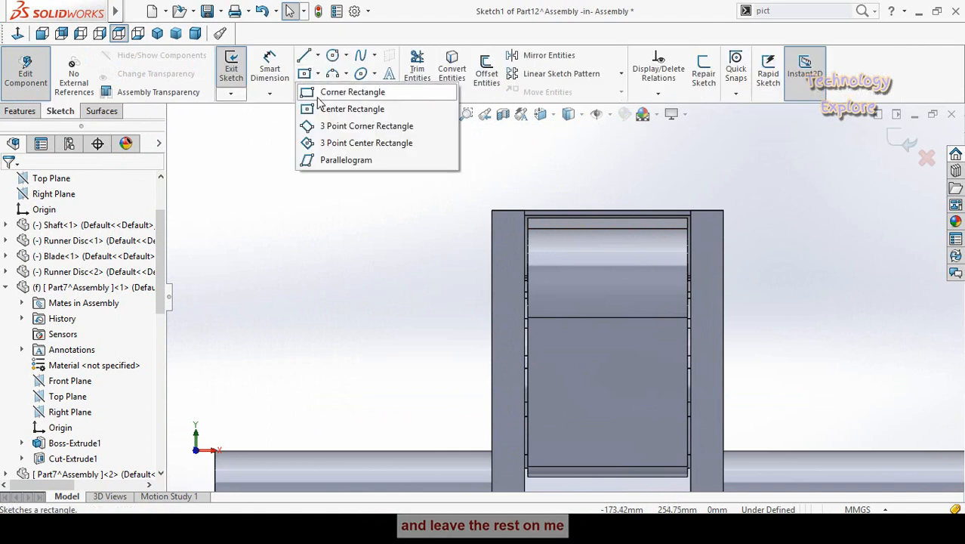
left_click(321, 91)
scroll(529, 223, "down", 3)
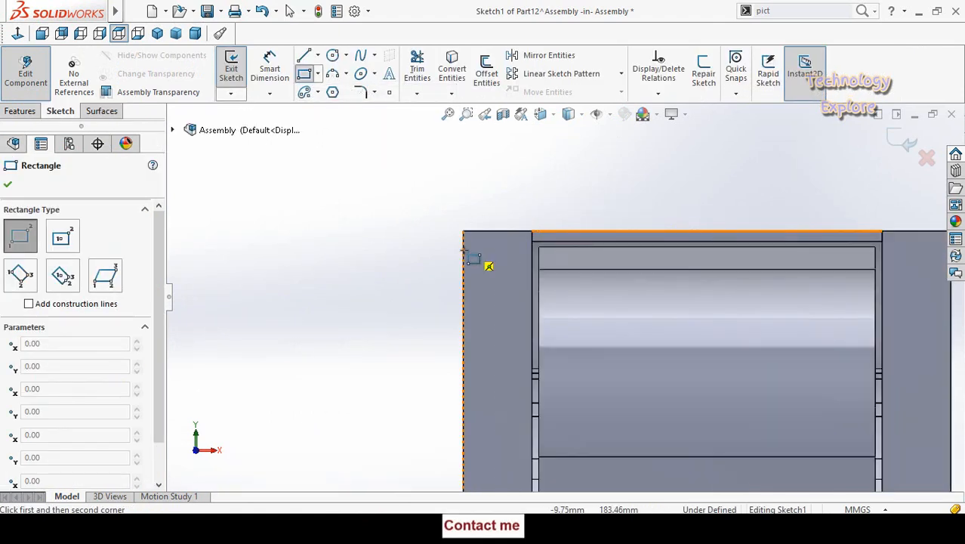
left_click(462, 232)
scroll(679, 189, "up", 1)
left_click(742, 181)
key("Escape")
Step: Make the rectangle's free lower corner coincident with the other side plate's outer top corner
left_click(755, 270)
left_click(742, 271)
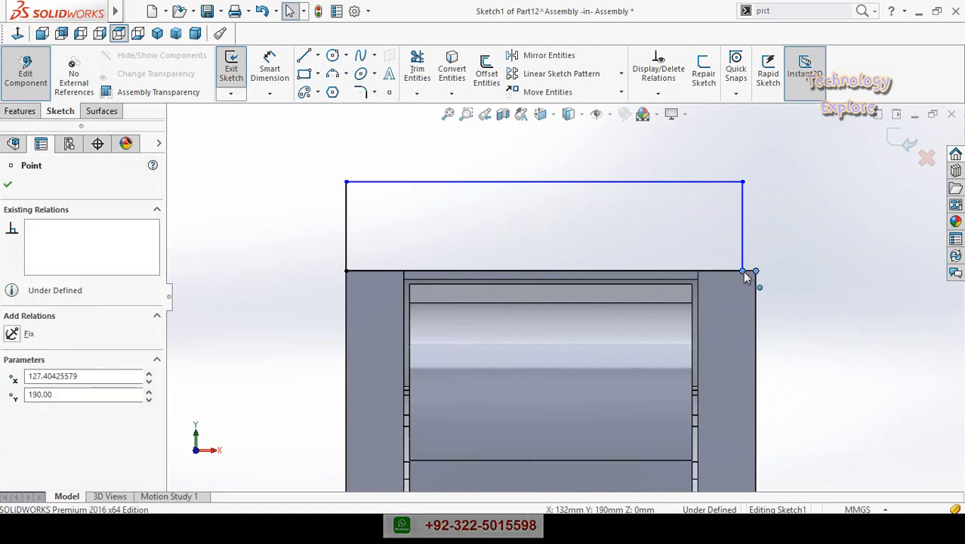
left_click(756, 270, "ctrl")
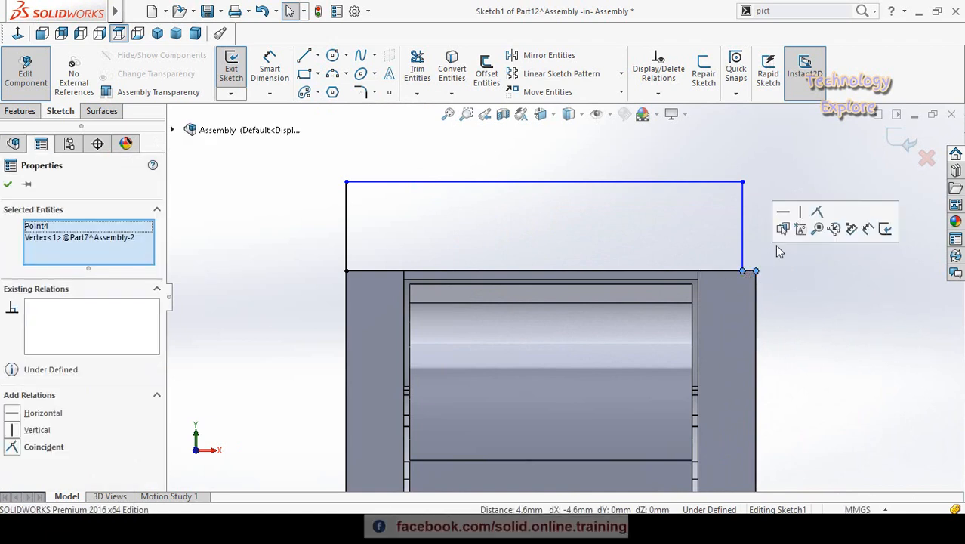
left_click(816, 215)
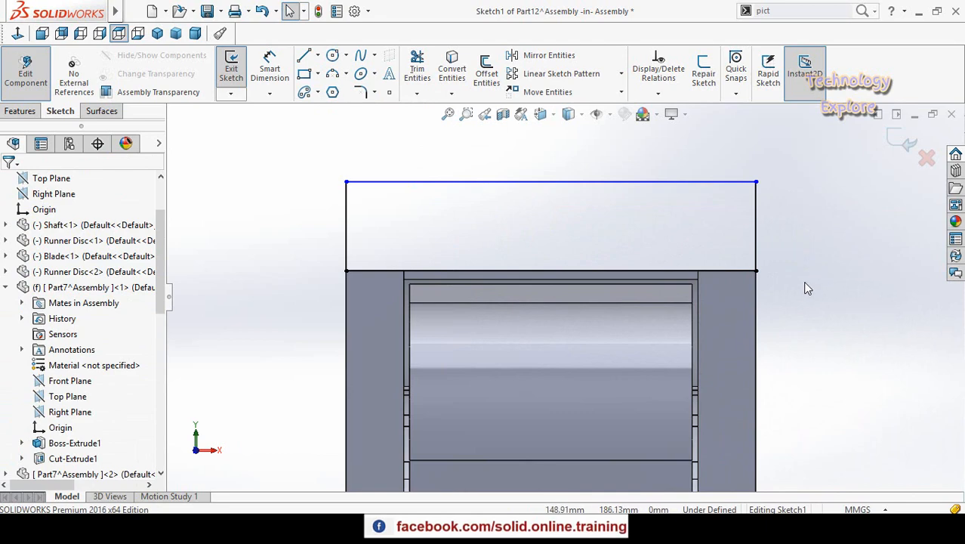
Step: Dimension the rectangle's height and set it to 15 mm
key("z")
key("z")
key("d")
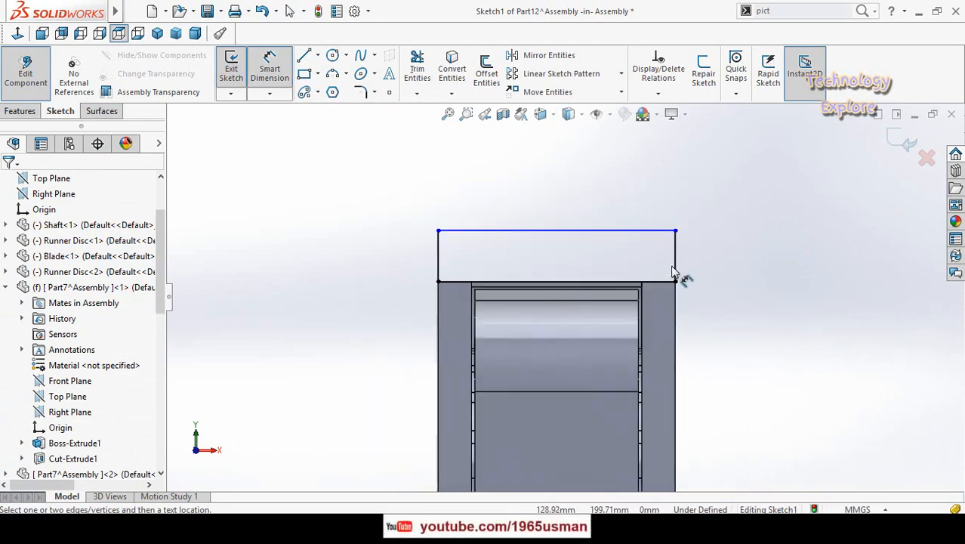
left_click(676, 272)
left_click(728, 334)
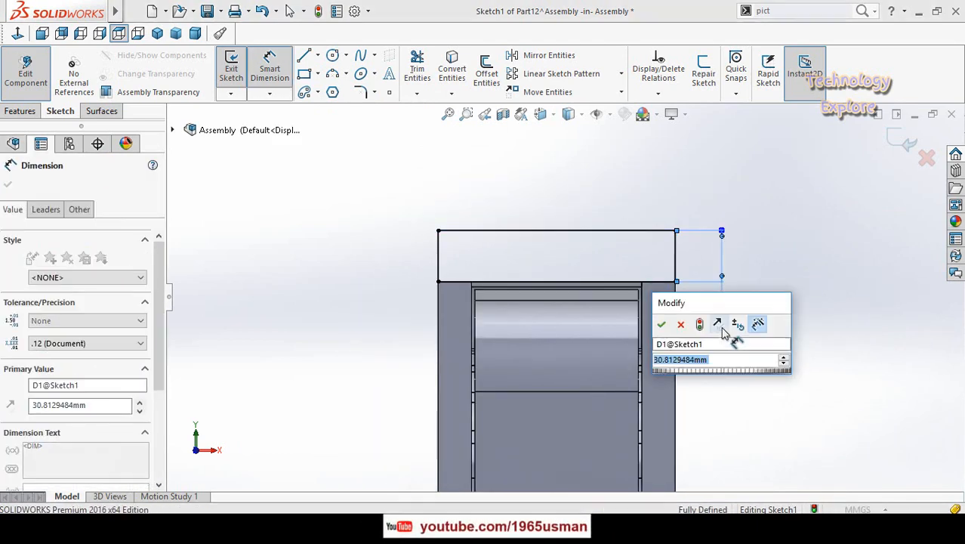
type("15")
key("Return")
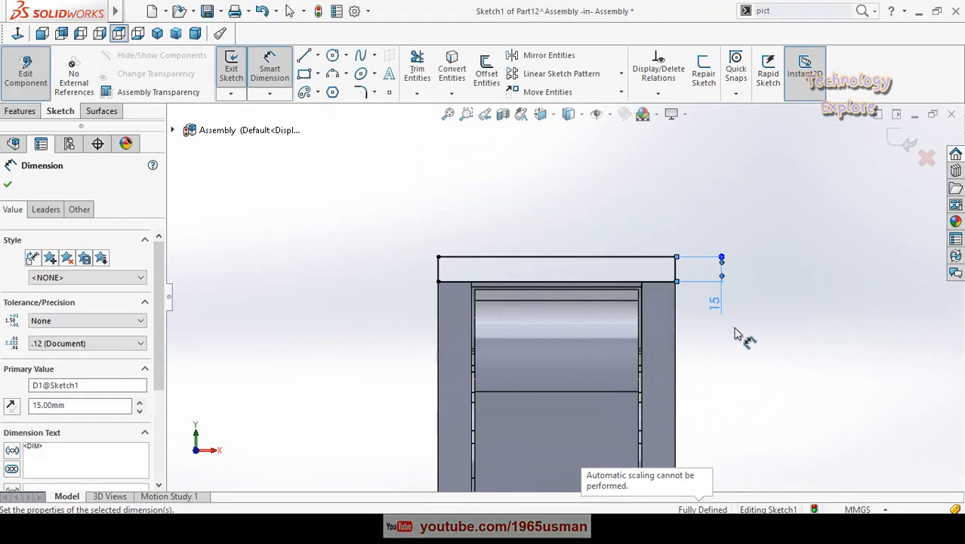
left_click(755, 340)
scroll(769, 335, "up", 4)
scroll(378, 308, "down", 1)
mouse_move(392, 307)
middle_mouse_down()
mouse_move(422, 304)
mouse_move(427, 325)
mouse_move(411, 317)
middle_mouse_up()
left_click(24, 111)
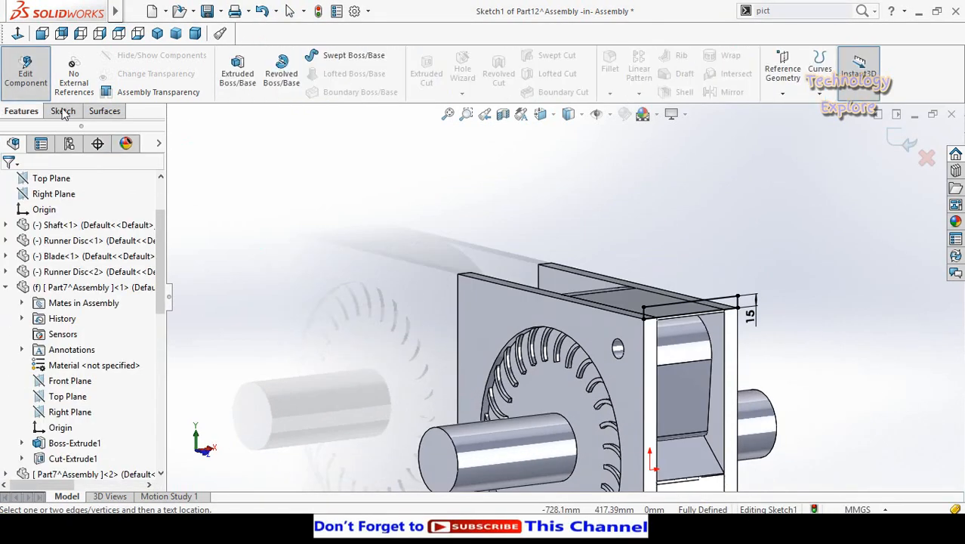
Step: Extrude the rectangle above the side plates to a blind depth of 5 mm and return to editing the assembly
left_click(239, 74)
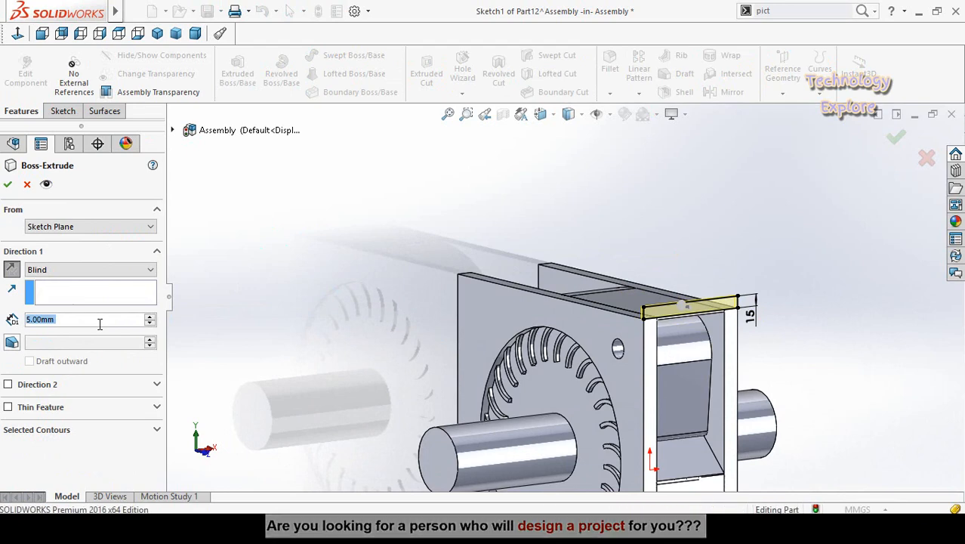
key("Return")
mouse_move(368, 336)
middle_mouse_down()
mouse_move(361, 309)
mouse_move(394, 339)
mouse_move(453, 332)
middle_mouse_up()
scroll(693, 282, "down", 5)
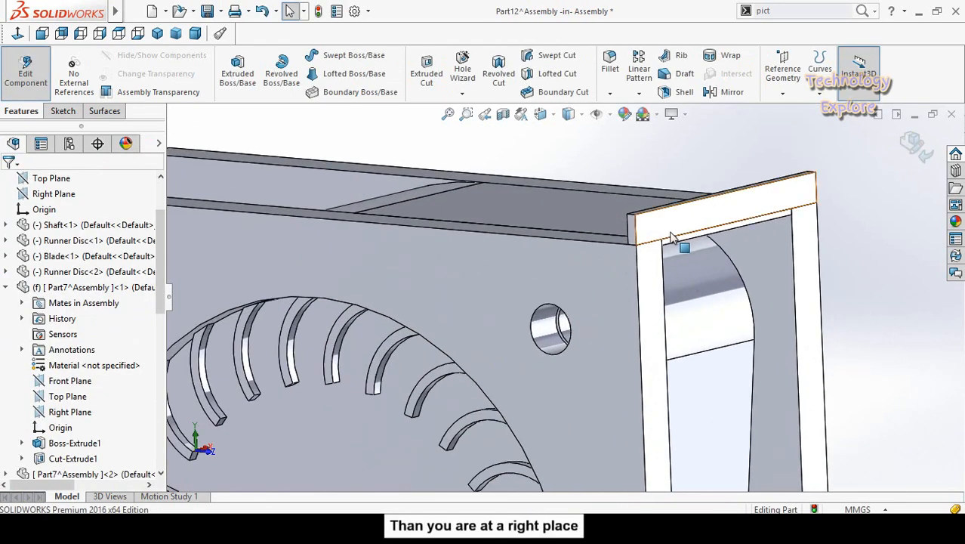
scroll(656, 249, "down", 3)
scroll(607, 364, "up", 10)
scroll(547, 365, "down", 3)
middle_click_drag(547, 365, 547, 341)
scroll(554, 329, "up", 2)
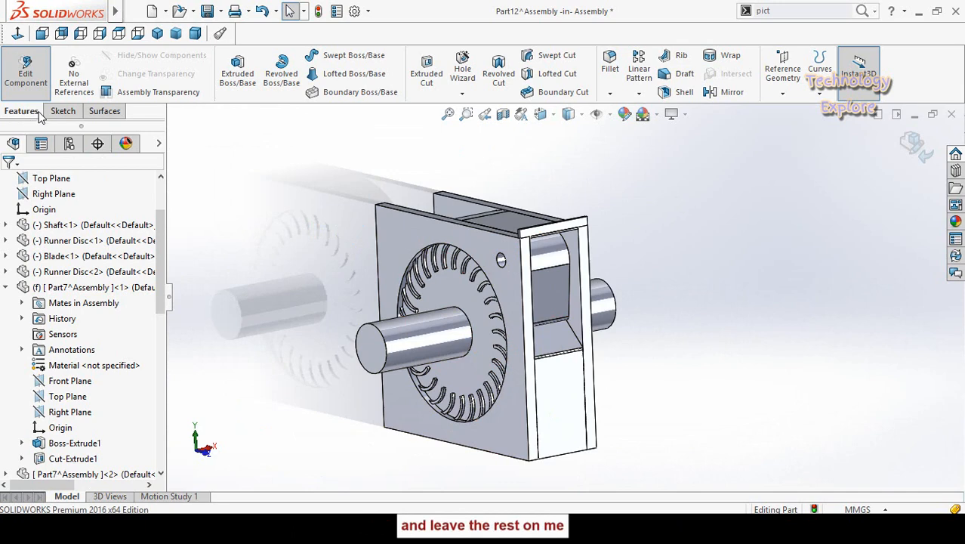
left_click(57, 112)
left_click(28, 113)
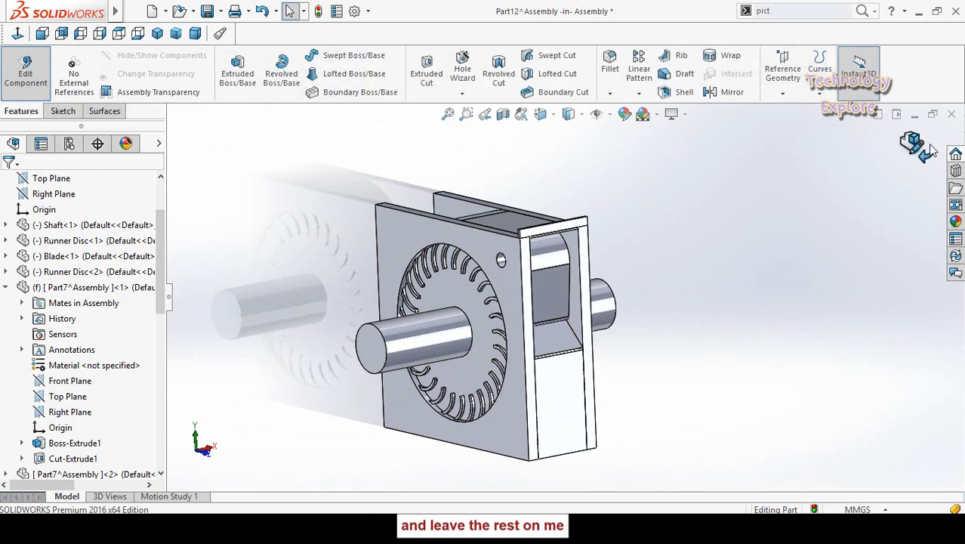
left_click(915, 148)
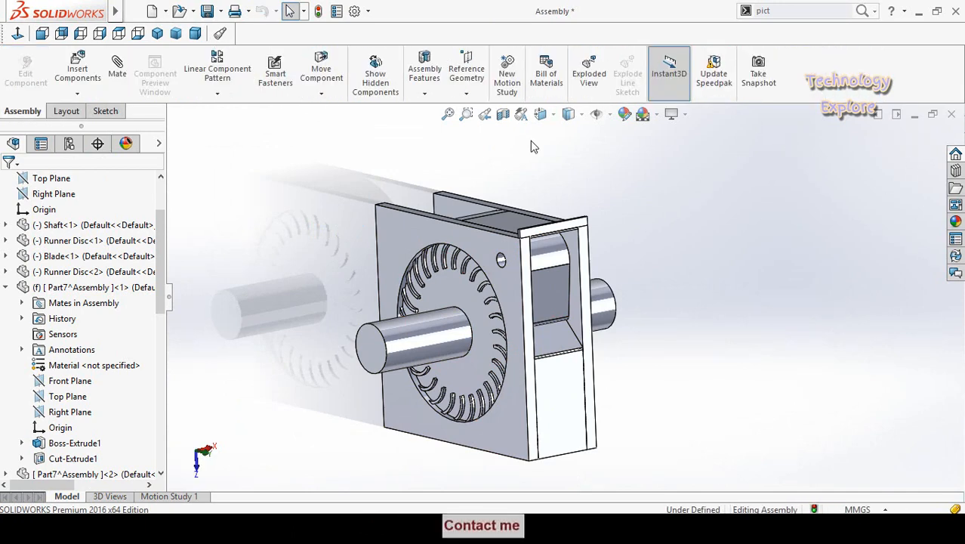
Step: Start inserting another new in-context part into the assembly
left_click(77, 93)
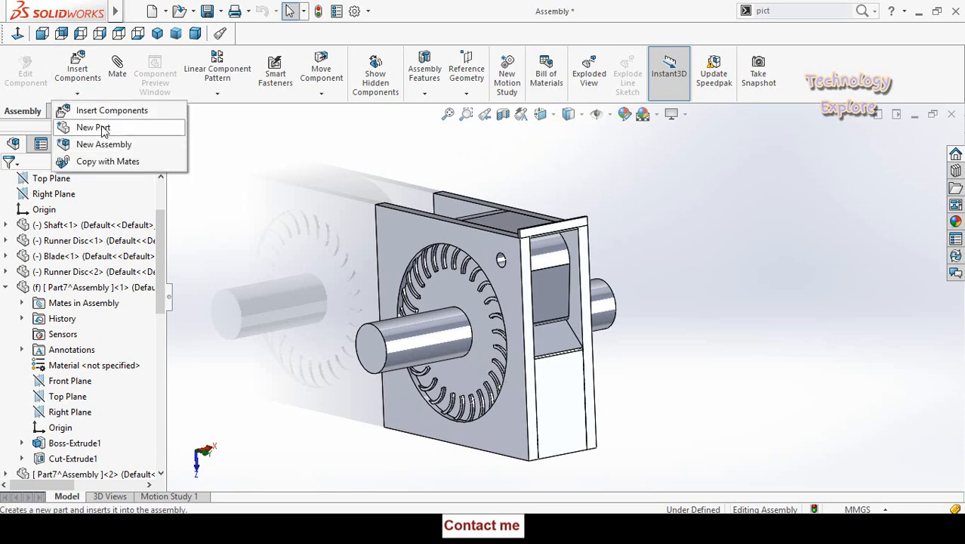
left_click(92, 127)
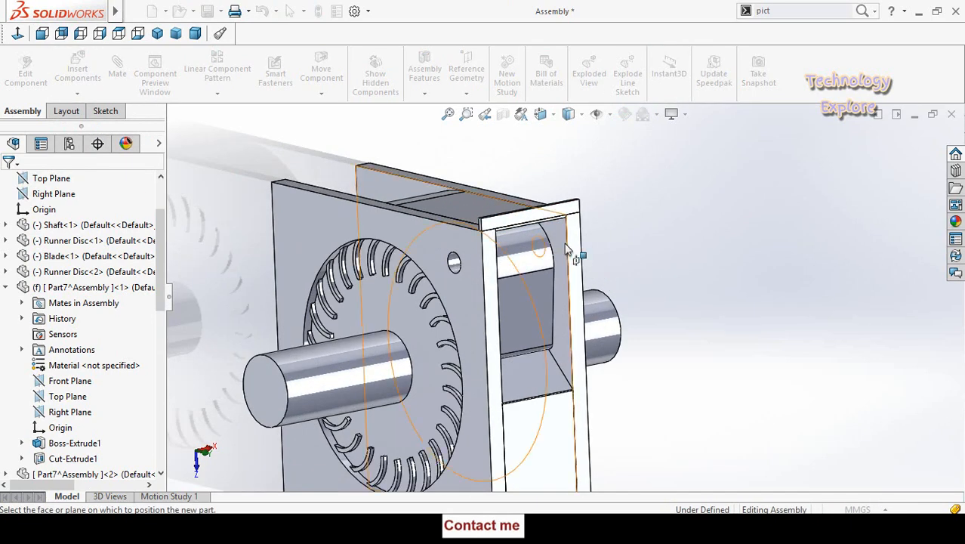
Step: Place the new part on the housing's end face beside the opening and view its sketch plane straight on
left_click(573, 241)
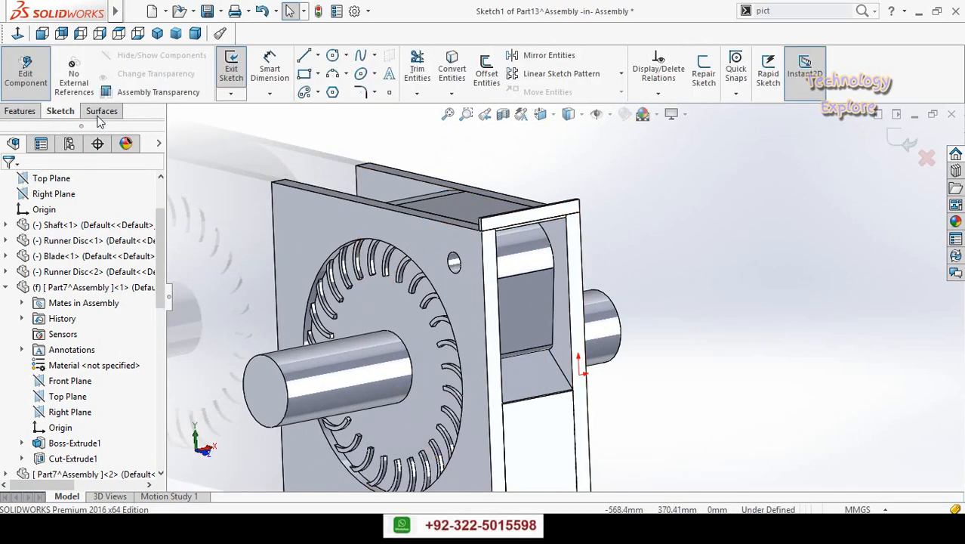
scroll(554, 232, "down", 2)
middle_click_drag(664, 249, 553, 233)
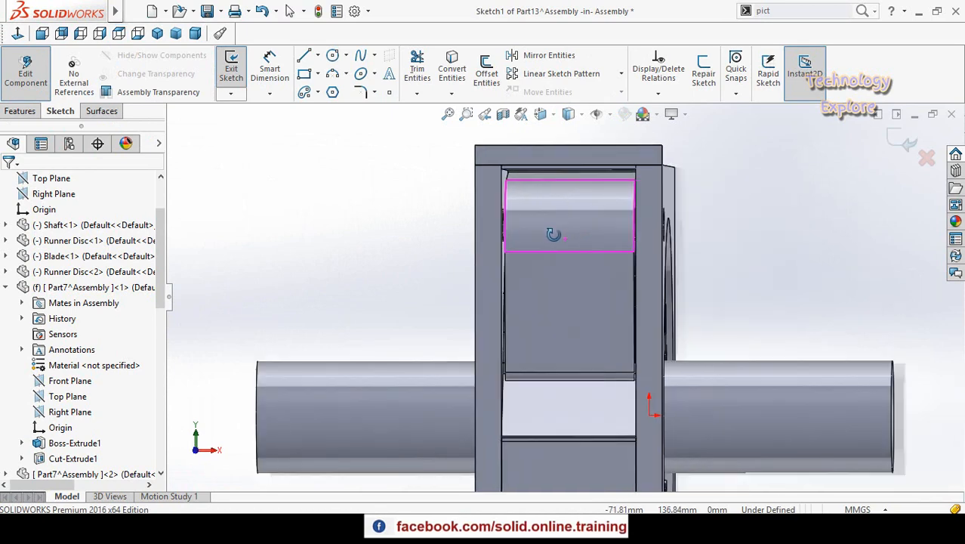
left_click(17, 34)
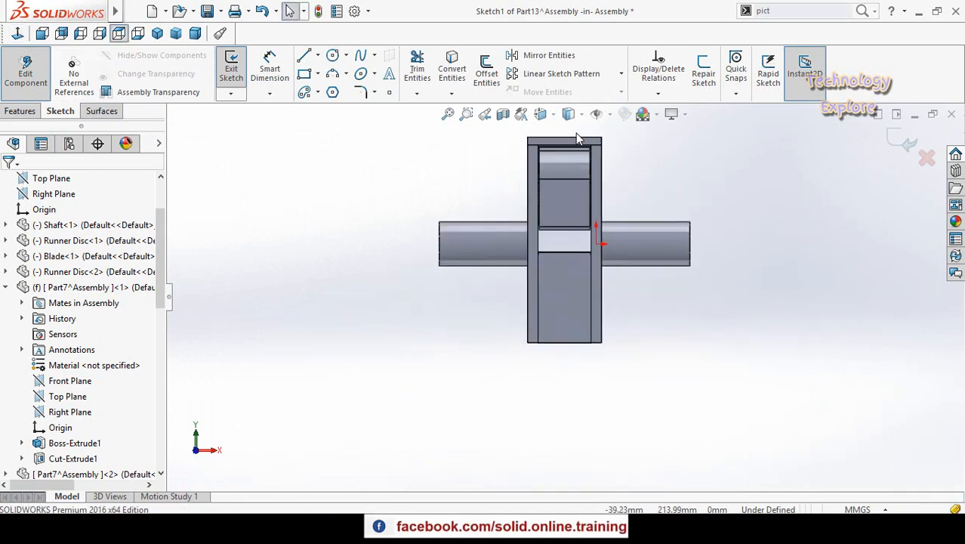
scroll(560, 170, "down", 3)
scroll(559, 174, "down", 1)
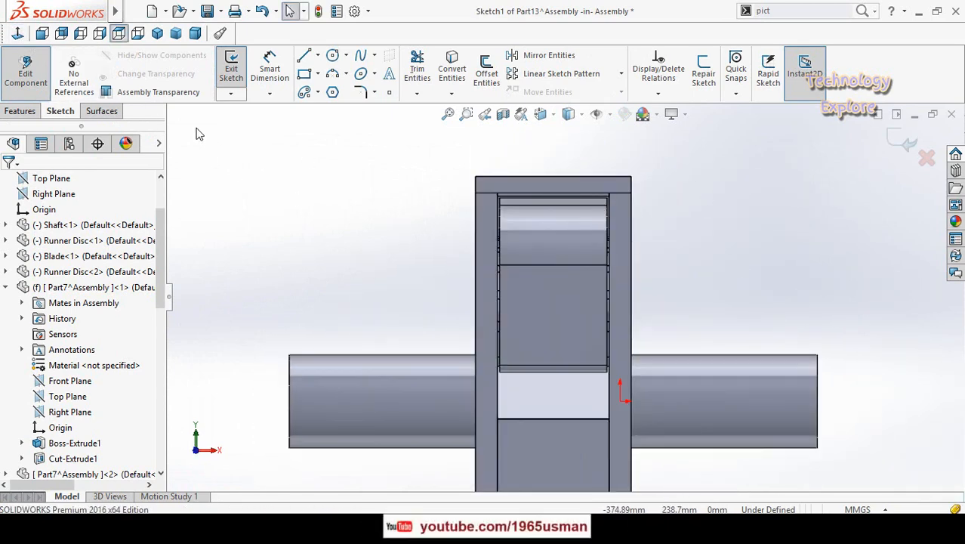
Step: Sketch an outer rectangle across the housing's full 142 mm width, from its upper corner to below the opening
left_click(303, 73)
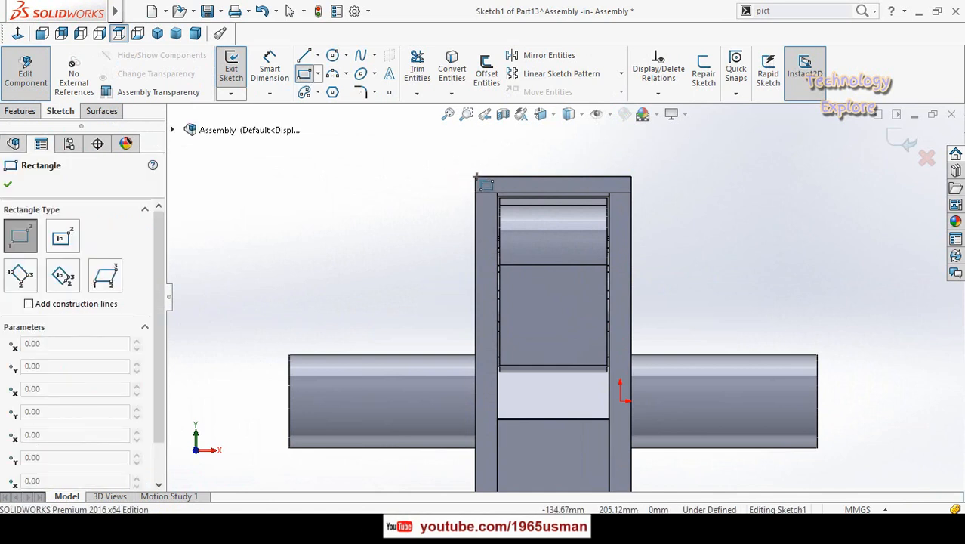
left_click(477, 178)
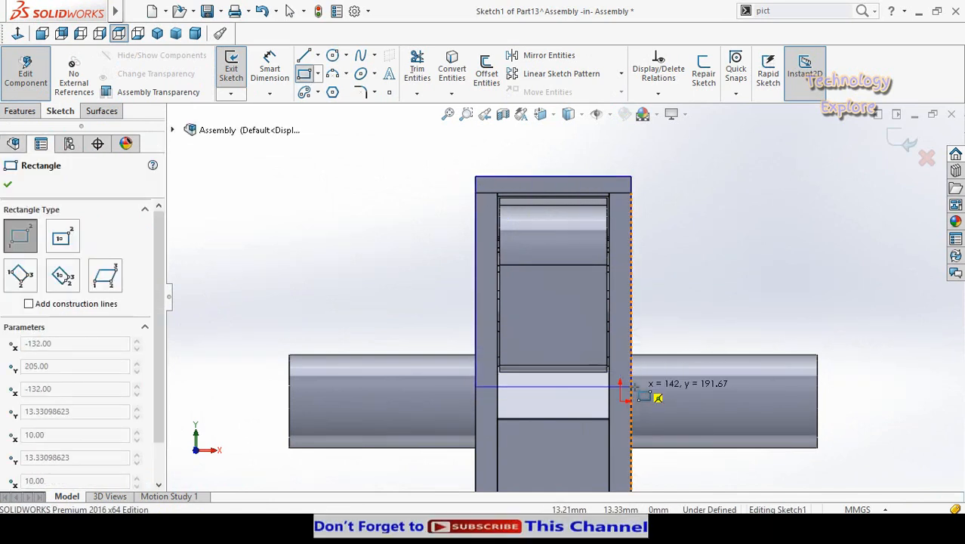
left_click(630, 445)
Step: Sketch an inner rectangle about 110 mm wide around the housing opening, inside the outer rectangle
scroll(498, 415, "down", 5)
left_click(508, 384)
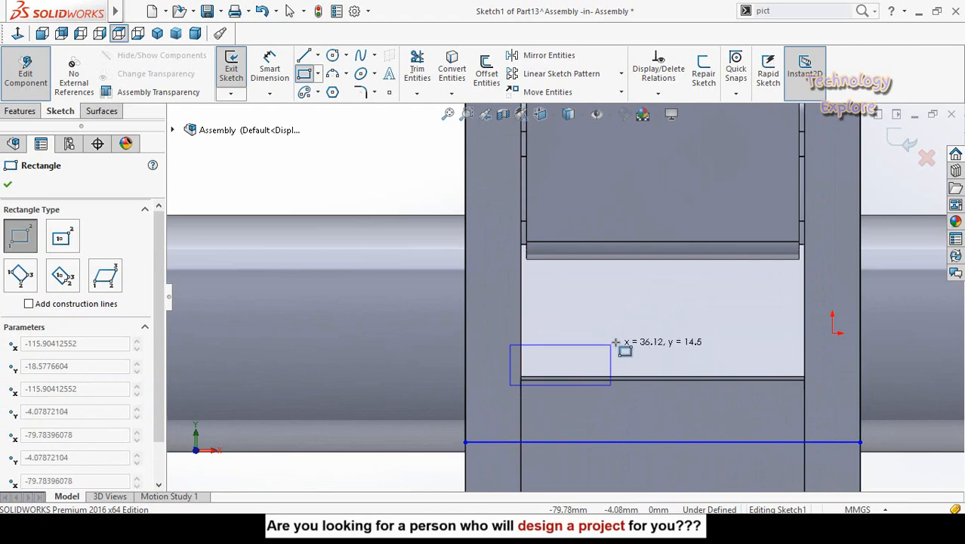
scroll(627, 317, "up", 7)
scroll(622, 160, "down", 5)
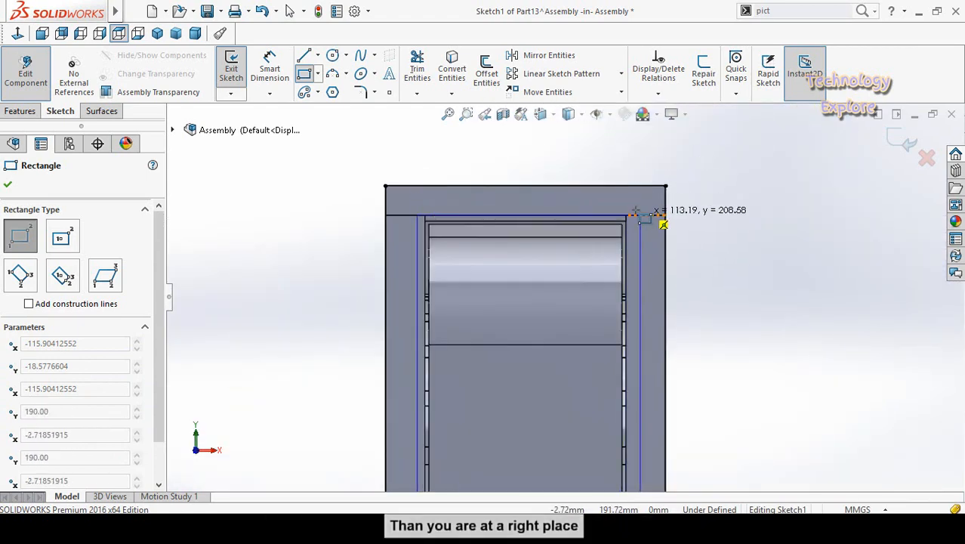
left_click(634, 209)
scroll(647, 244, "up", 1)
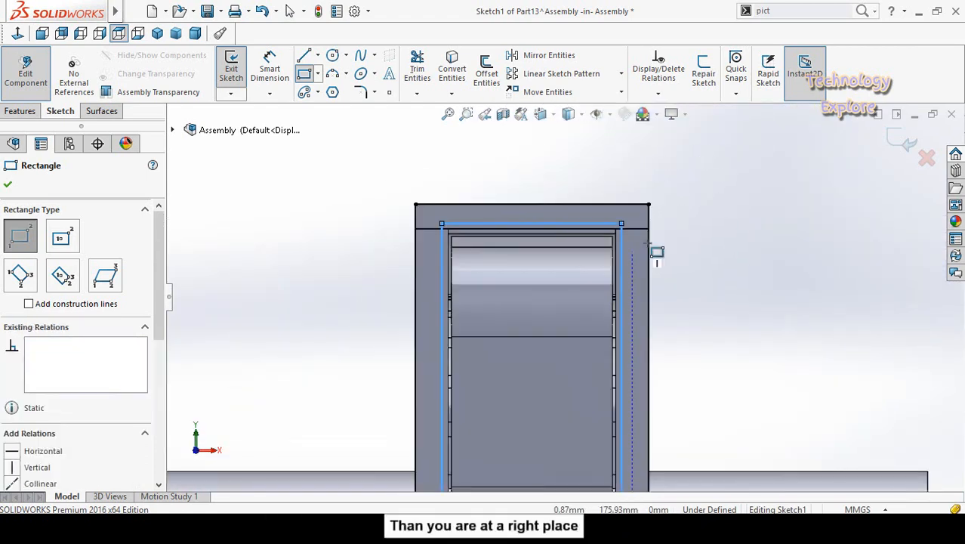
key("Escape")
Step: Align the midpoint of the inner rectangle's upper edge with the midpoint of the outer rectangle's upper edge
scroll(543, 224, "down", 3)
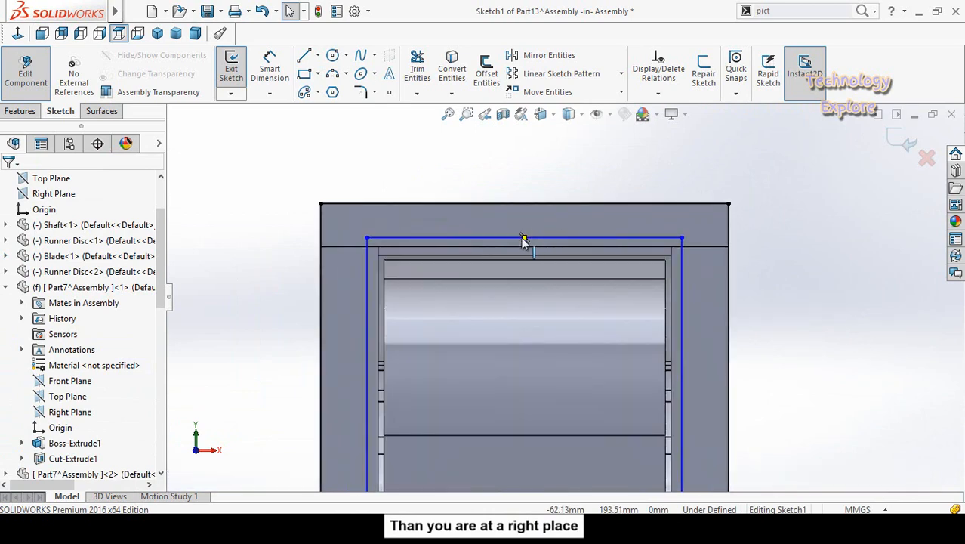
left_click(525, 240)
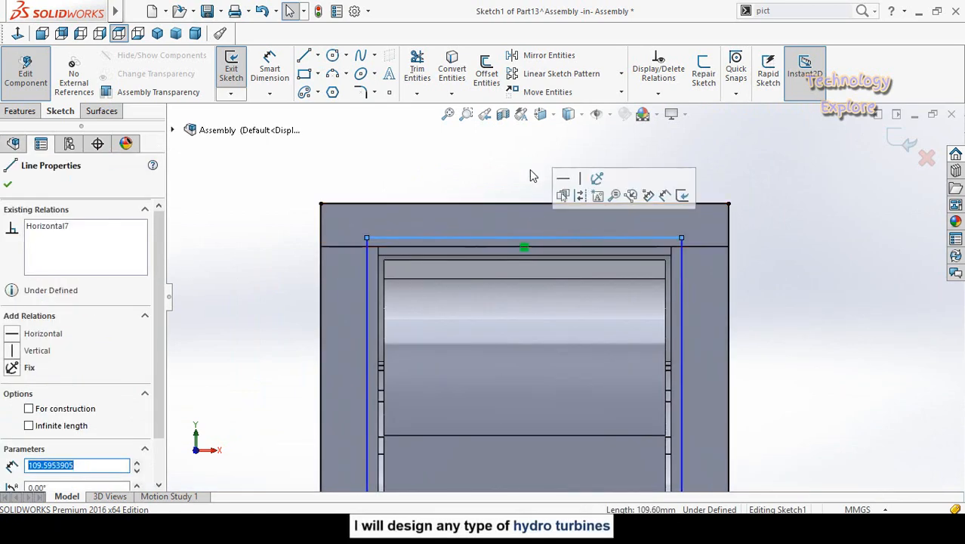
key("Escape")
left_click(525, 237)
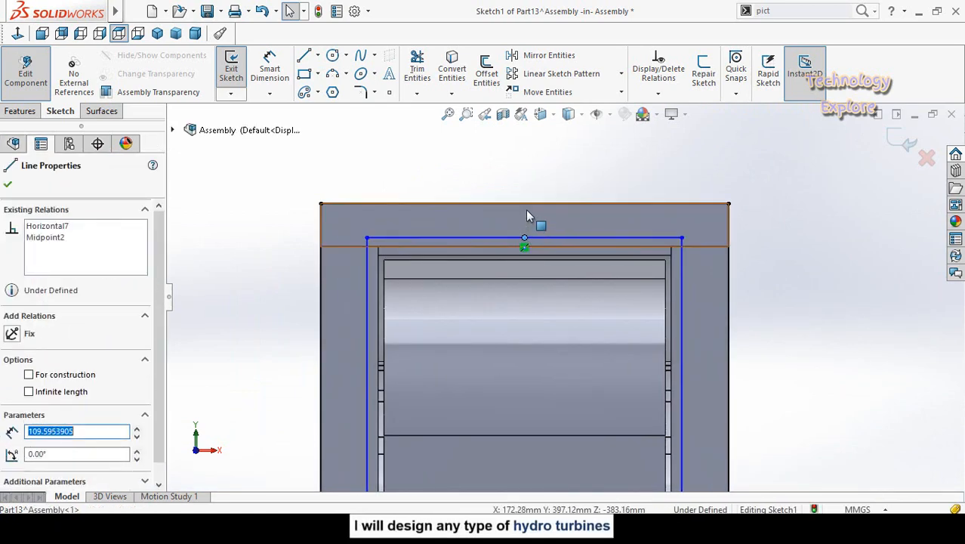
key("Escape")
Step: Dimension the inner rectangle's edges 3 mm outside the edges of the housing opening
scroll(900, 203, "up", 2)
right_click_drag(446, 294, 430, 201)
scroll(533, 253, "down", 4)
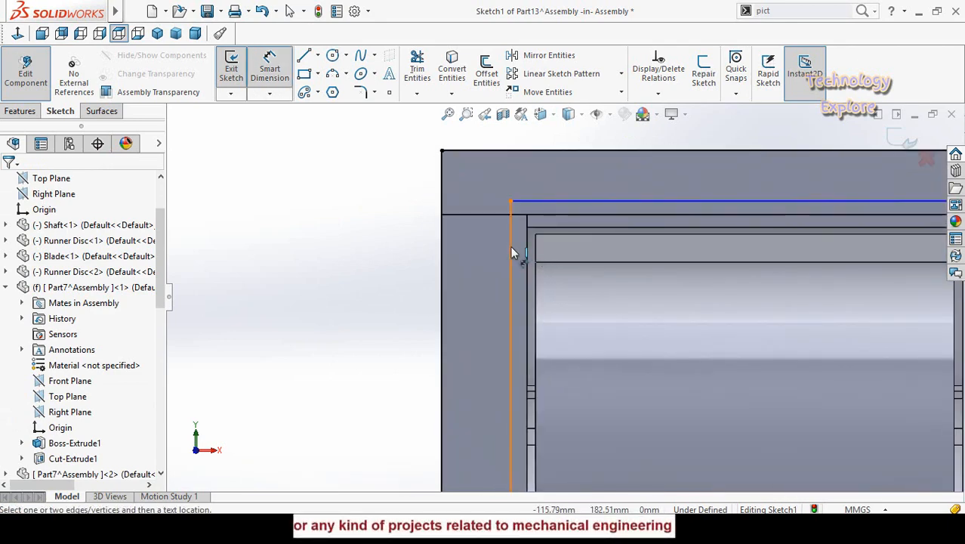
left_click(511, 245)
left_click(527, 248)
left_click(350, 257)
type("3")
key("Return")
scroll(306, 219, "up", 4)
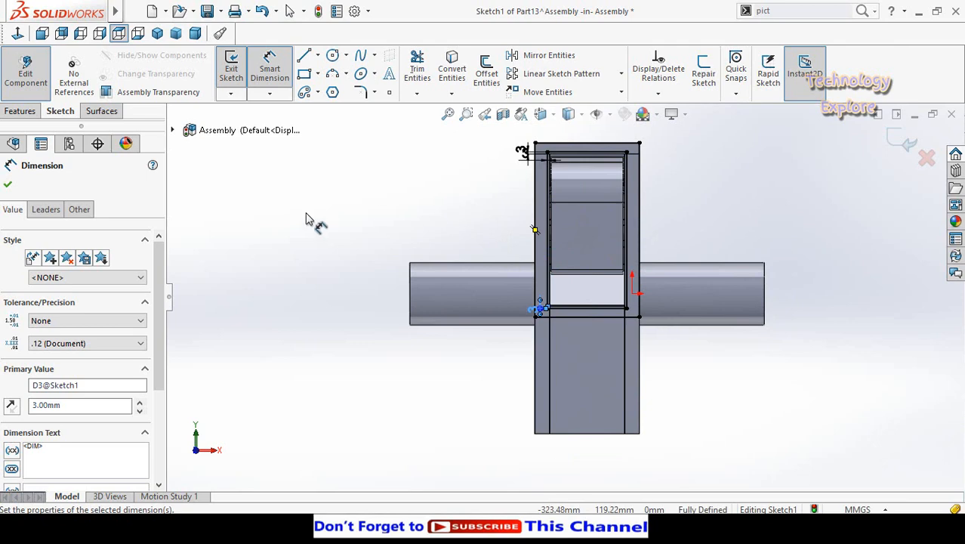
Step: Extrude the area between the two rectangles into a frame-shaped flange on the housing's end
left_click(9, 185)
mouse_move(401, 217)
middle_mouse_down()
mouse_move(394, 222)
mouse_move(477, 283)
middle_mouse_up()
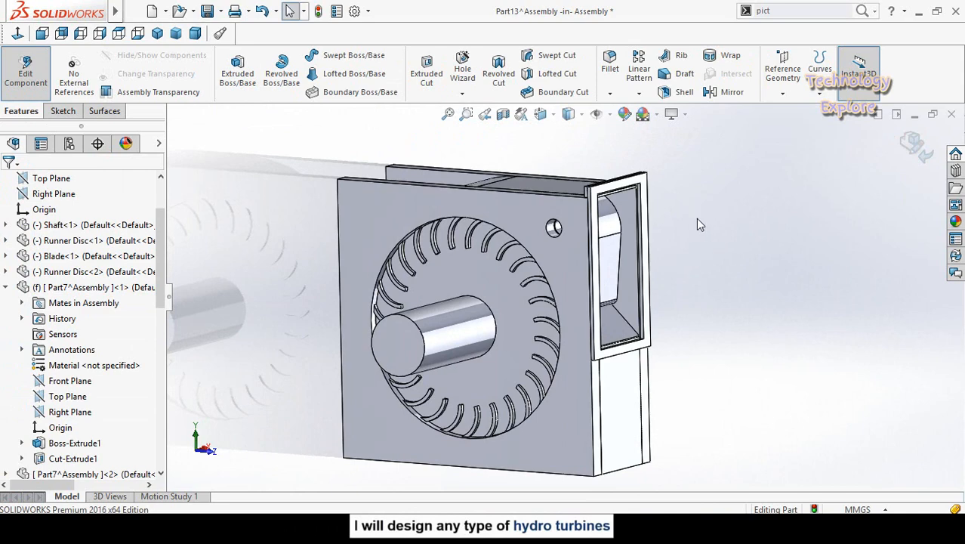
scroll(697, 220, "down", 2)
middle_click_drag(639, 214, 619, 182)
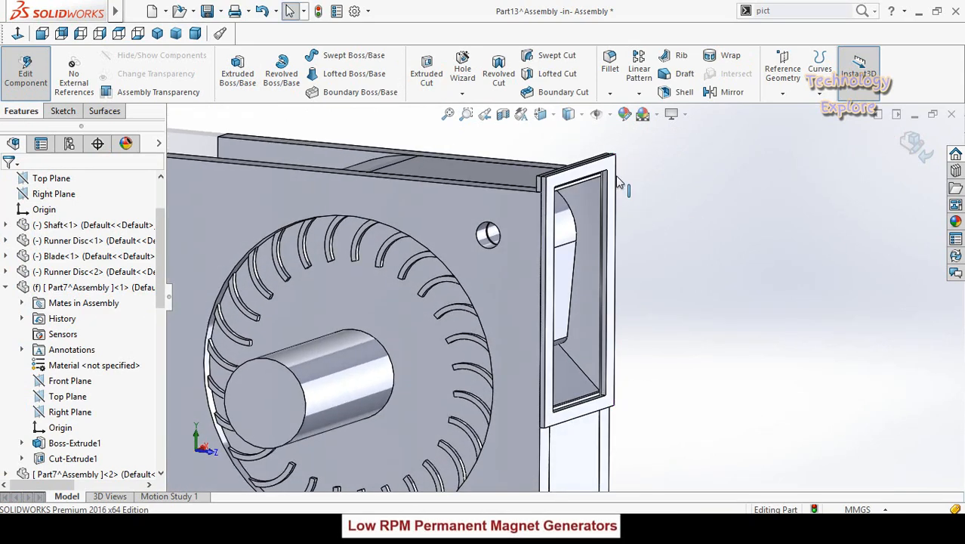
Step: Sketch a rectangular profile around the opening on the flange's outer face and close the sketch
left_click(617, 186)
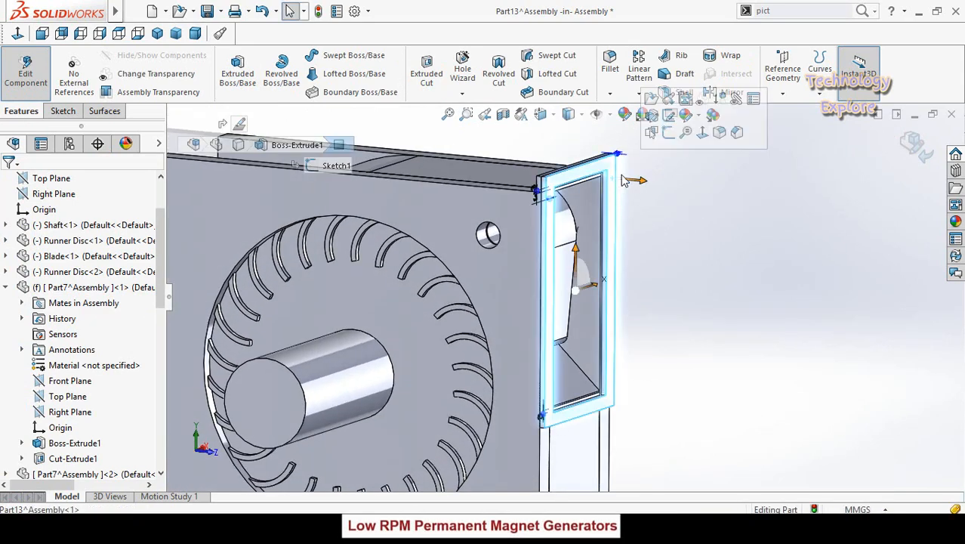
left_click(669, 134)
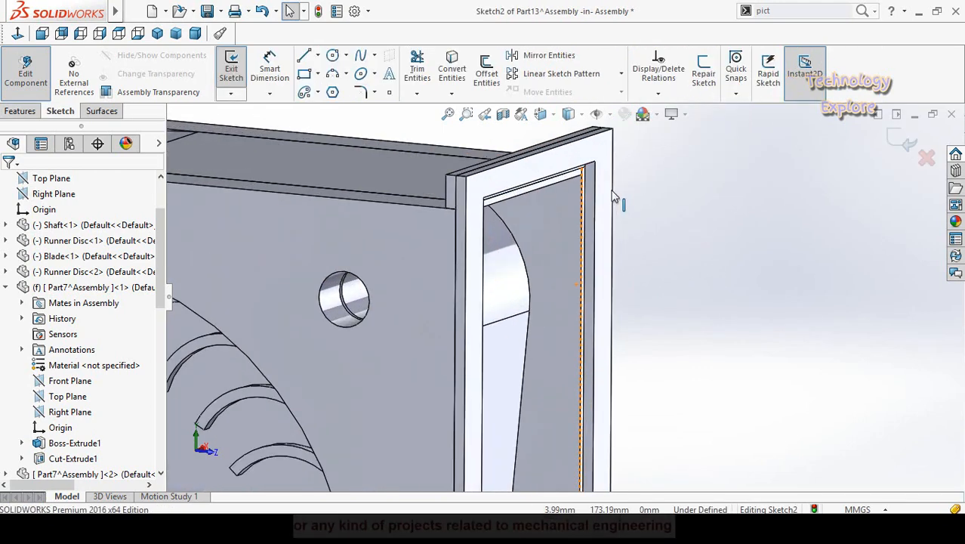
scroll(566, 246, "up", 5)
scroll(567, 326, "down", 4)
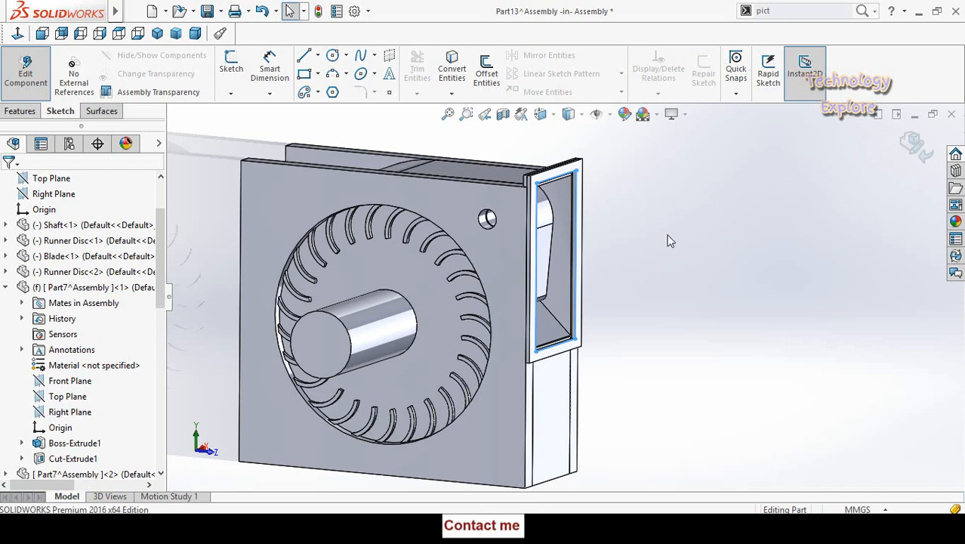
left_click(665, 236)
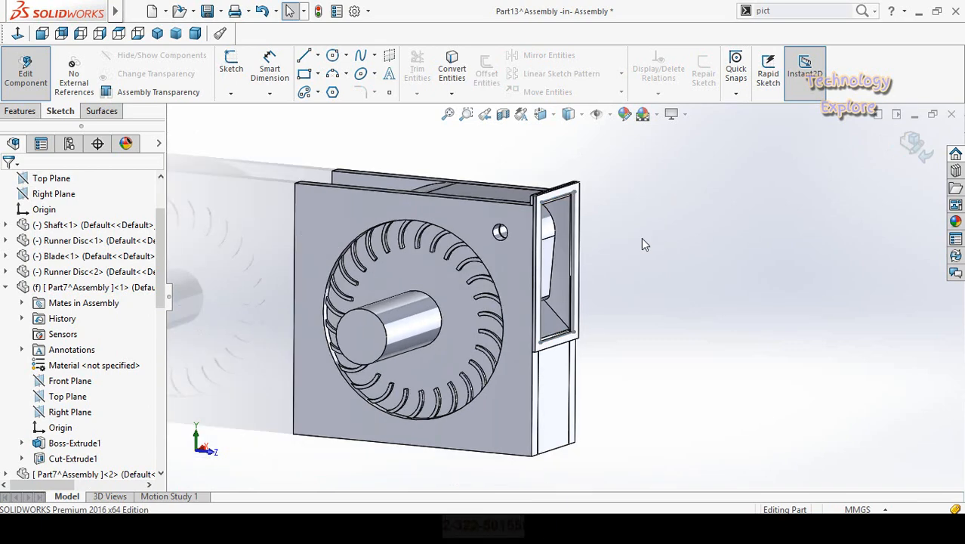
Step: Create a reference plane offset 200 mm outward from the flange's outer face
scroll(641, 238, "down", 1)
scroll(631, 243, "down", 2)
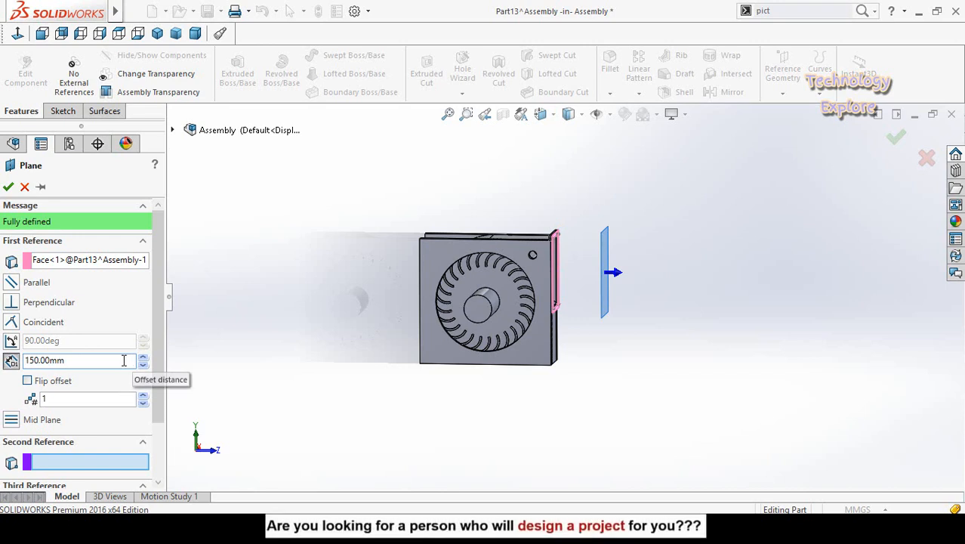
double_click(124, 360)
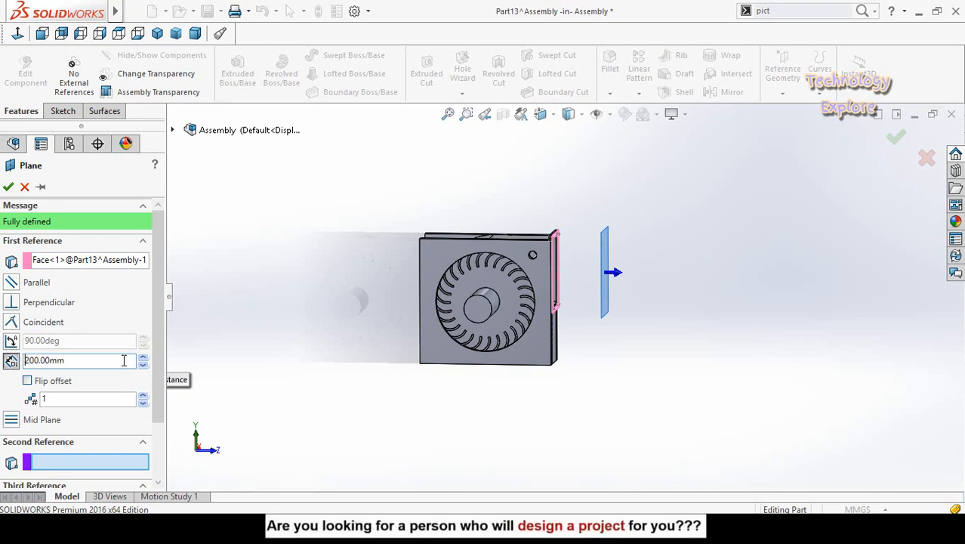
left_click(8, 186)
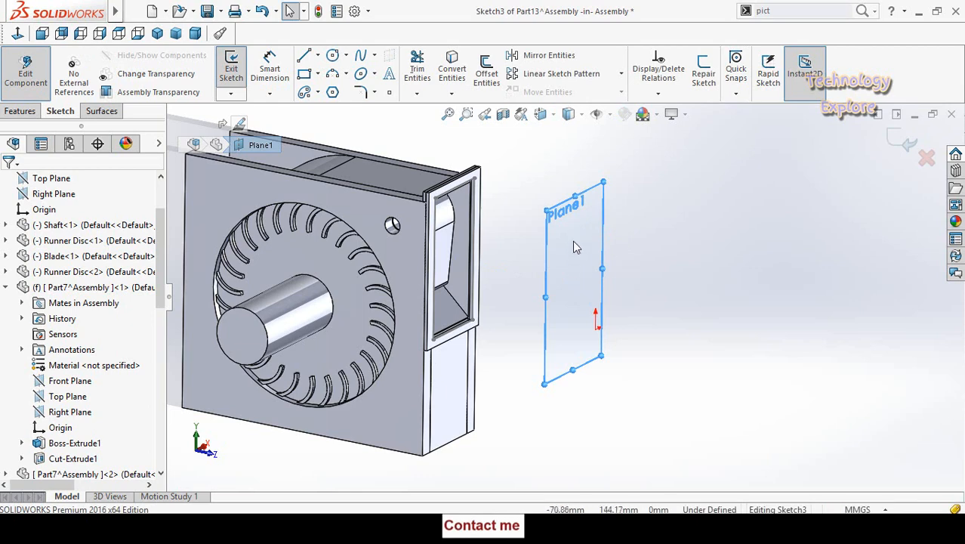
Step: Sketch a circle on the offset plane in front of the opening, set its diameter to 200 mm and close the sketch
left_click(18, 33)
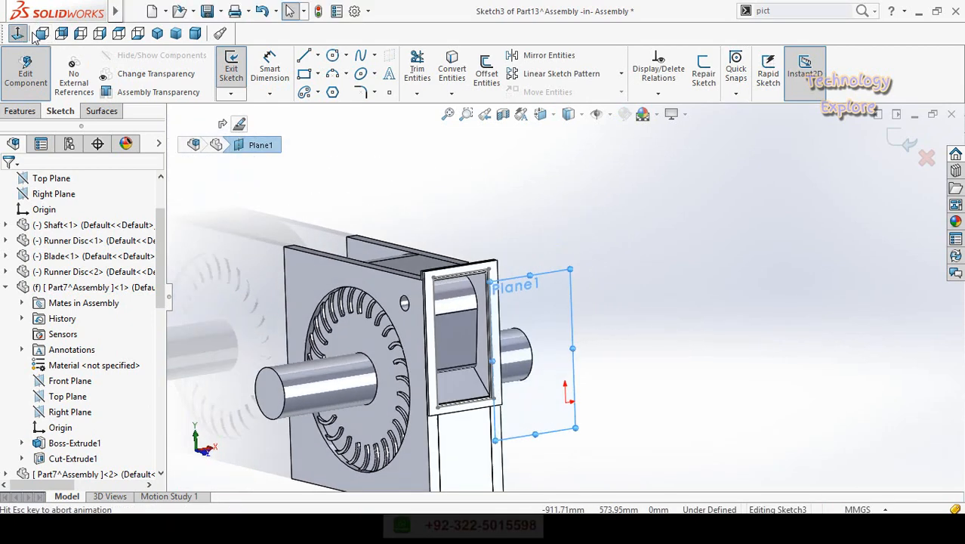
scroll(576, 288, "down", 3)
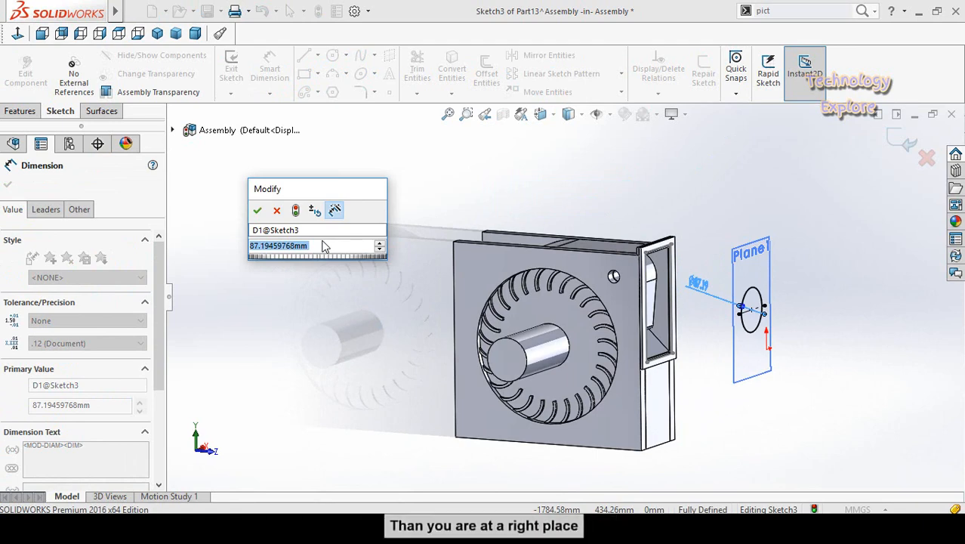
mouse_move(707, 363)
middle_mouse_down()
mouse_move(697, 352)
mouse_move(707, 364)
middle_mouse_up()
middle_click_drag(722, 410, 718, 424)
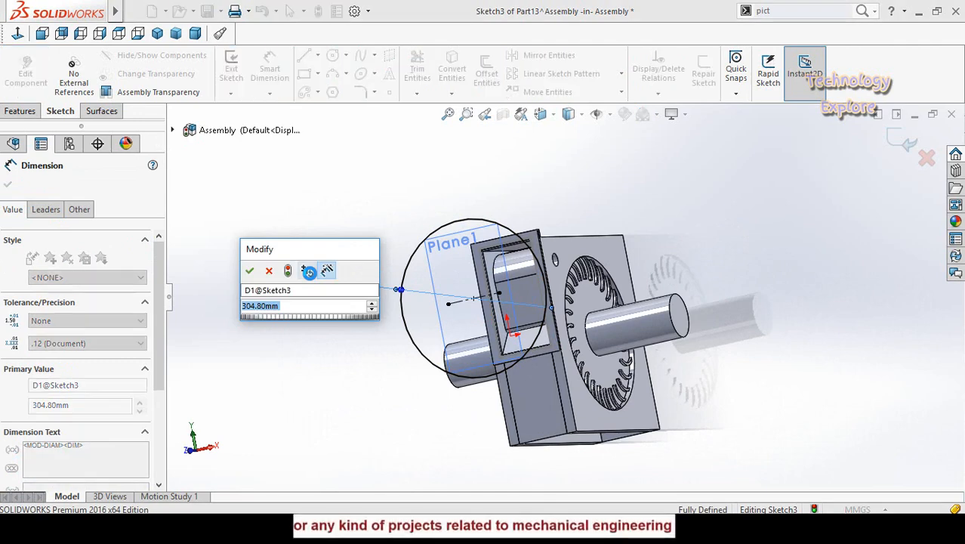
type("200")
key("Return")
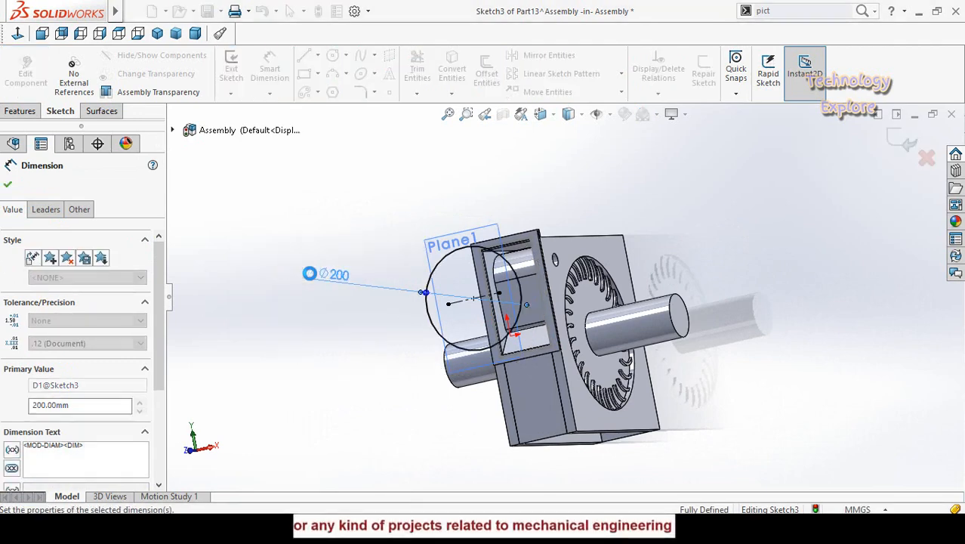
mouse_move(349, 339)
middle_mouse_down()
mouse_move(689, 272)
mouse_move(755, 273)
middle_mouse_up()
key("Return")
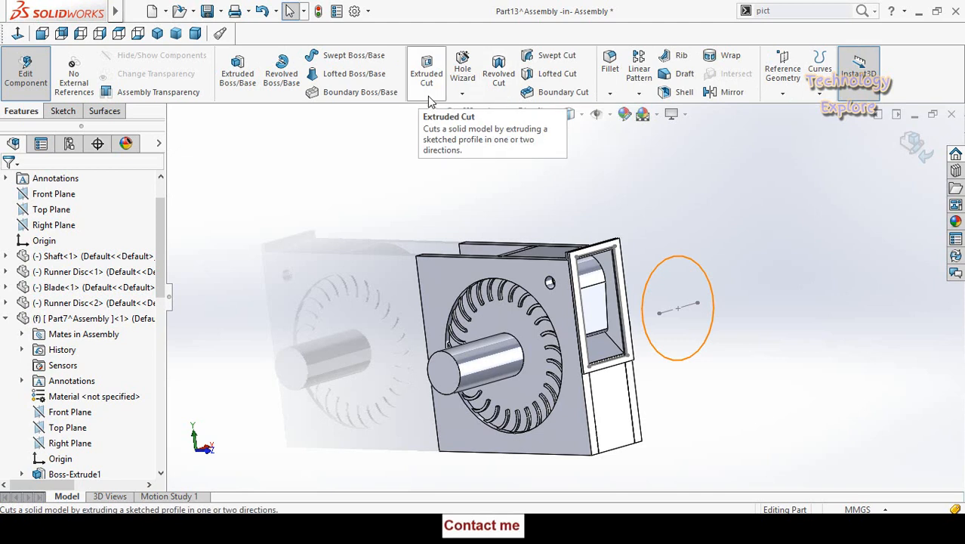
Step: Create a solid loft from the rectangular profile on the flange to the 200 mm circle
left_click(353, 74)
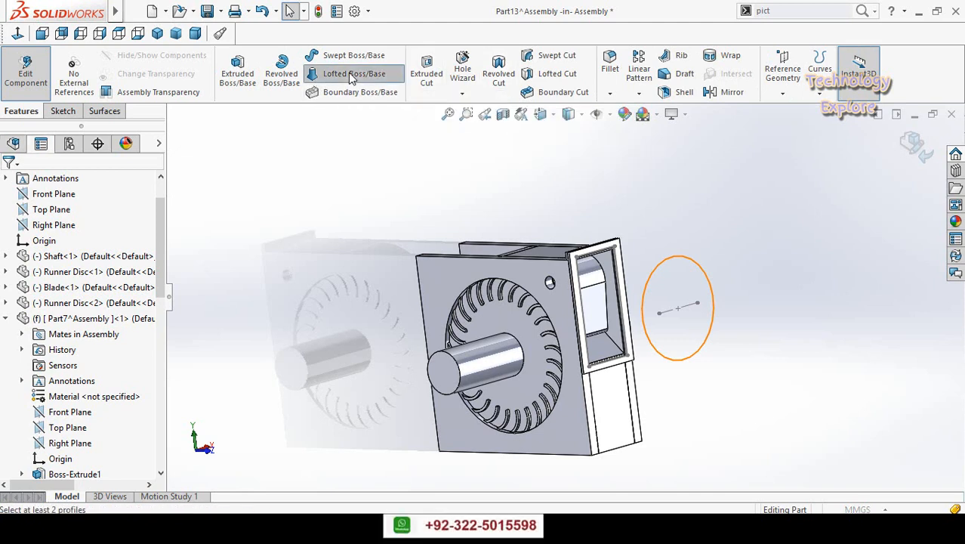
scroll(626, 271, "down", 5)
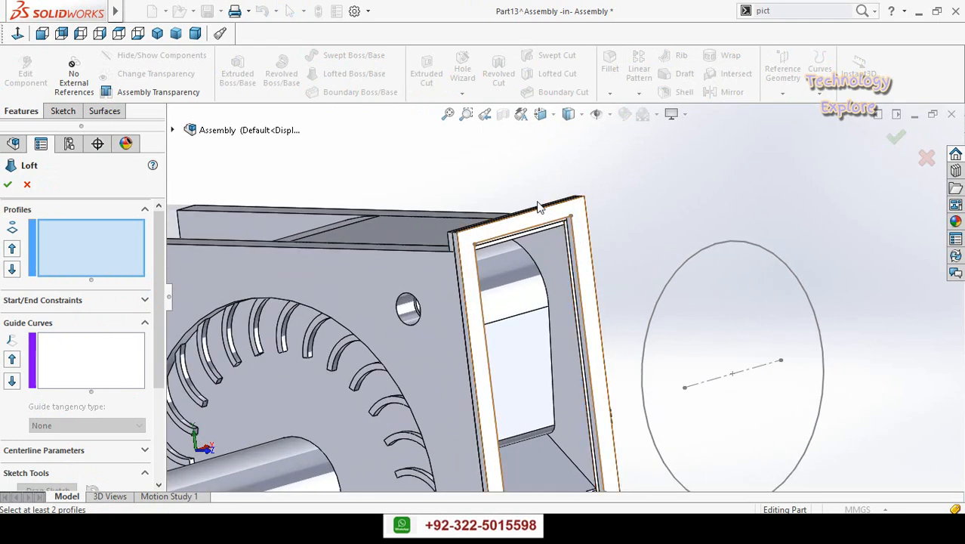
left_click(573, 225)
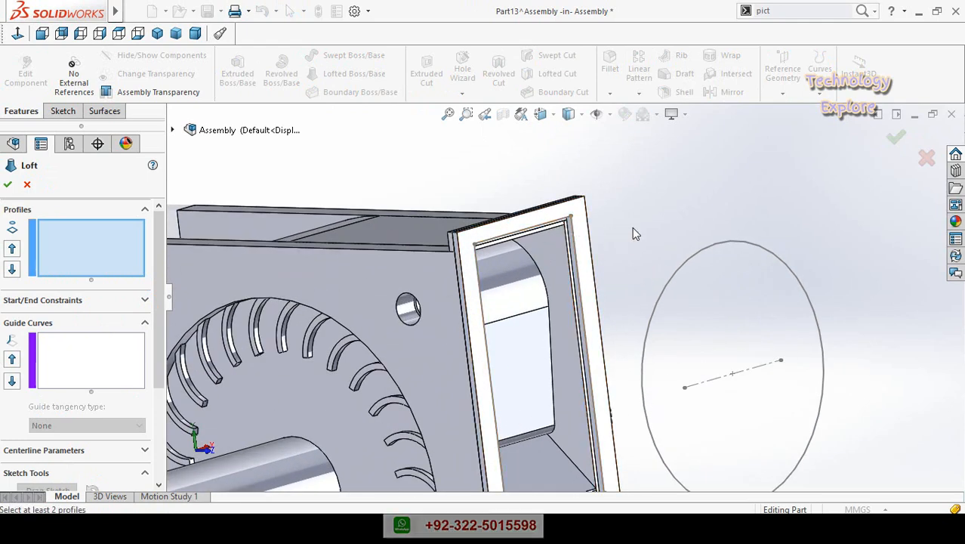
left_click(765, 250)
mouse_move(770, 242)
middle_mouse_down()
mouse_move(799, 185)
mouse_move(739, 224)
mouse_move(712, 204)
mouse_move(748, 221)
mouse_move(771, 207)
mouse_move(752, 215)
mouse_move(753, 258)
middle_mouse_up()
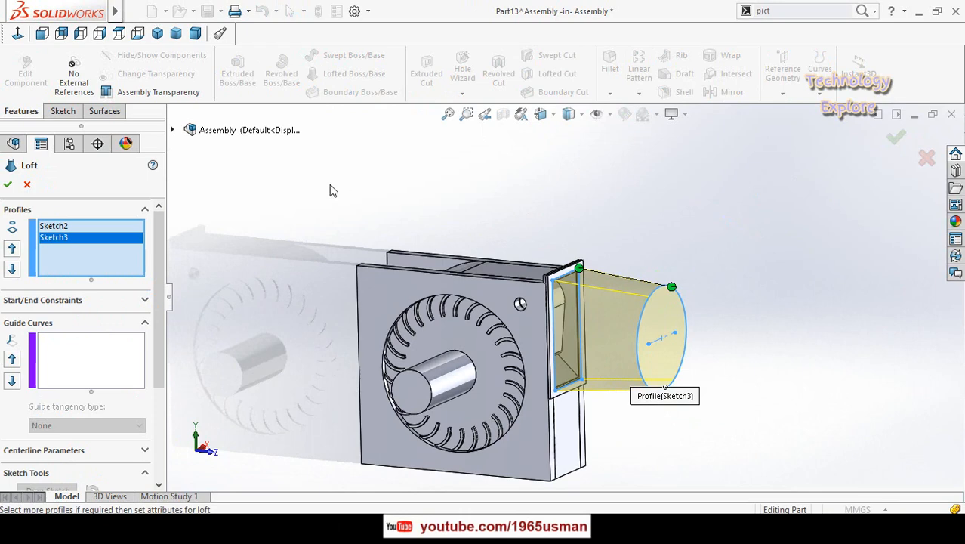
left_click(8, 185)
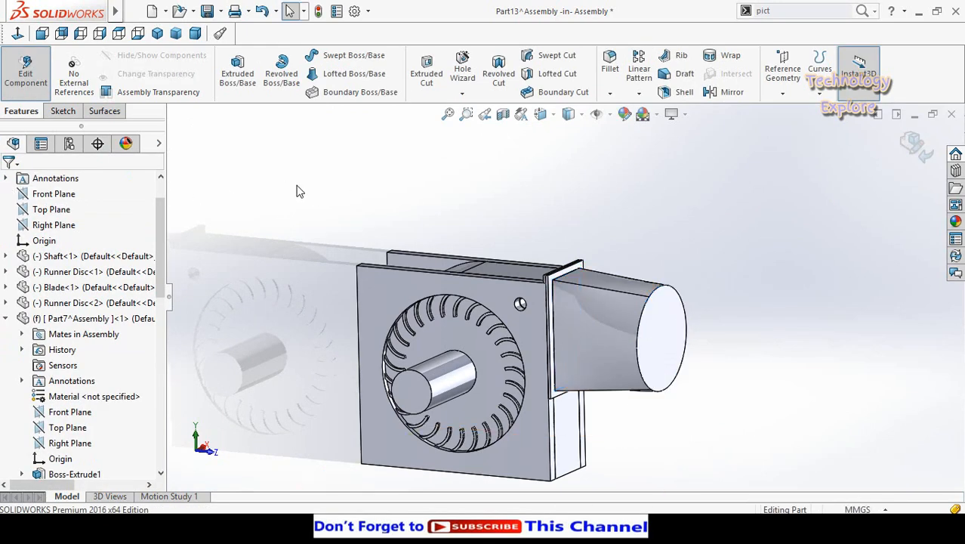
Step: Finish editing the flange part and return to the assembly
left_click(915, 148)
scroll(664, 358, "up", 2)
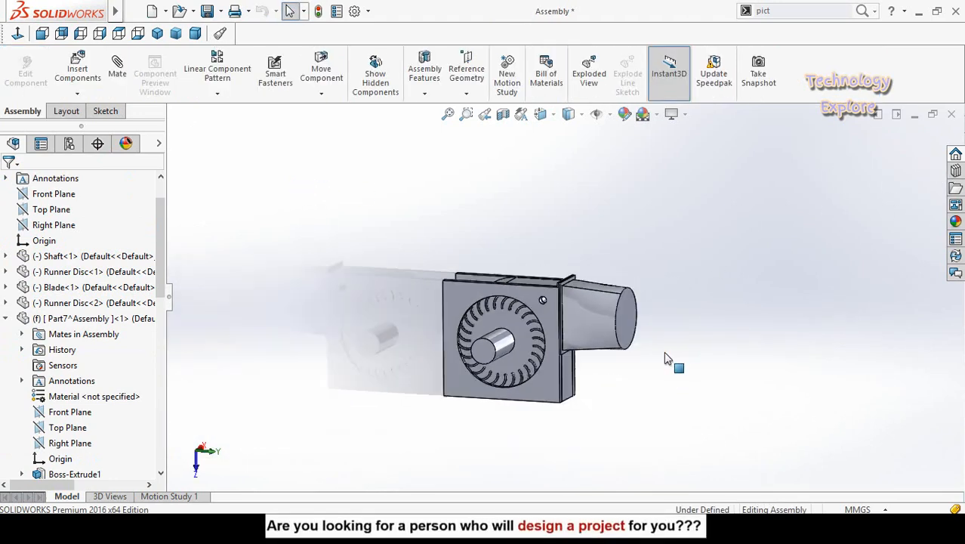
scroll(619, 343, "down", 2)
scroll(577, 332, "down", 2)
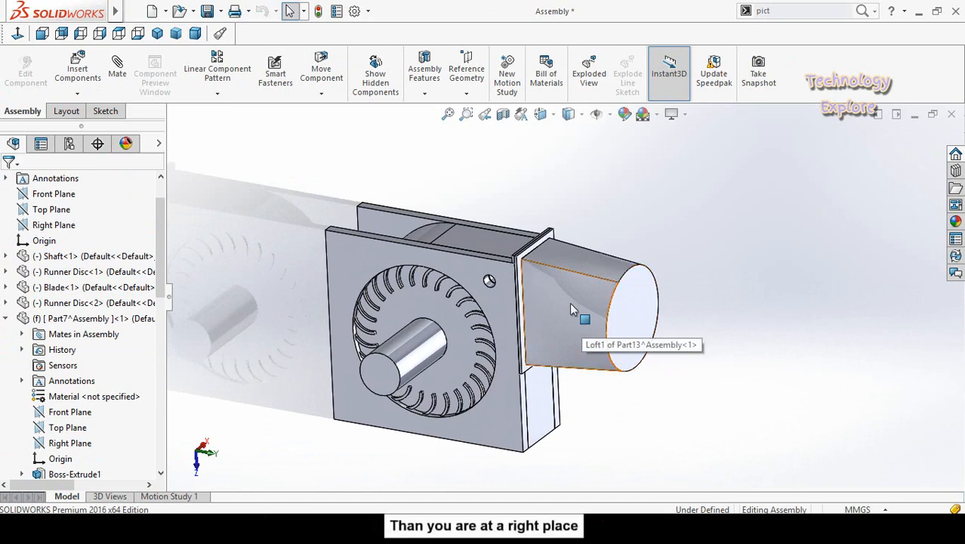
Step: Open the lofted inlet part in its own window and hide the reference plane at its round end
left_click(569, 302)
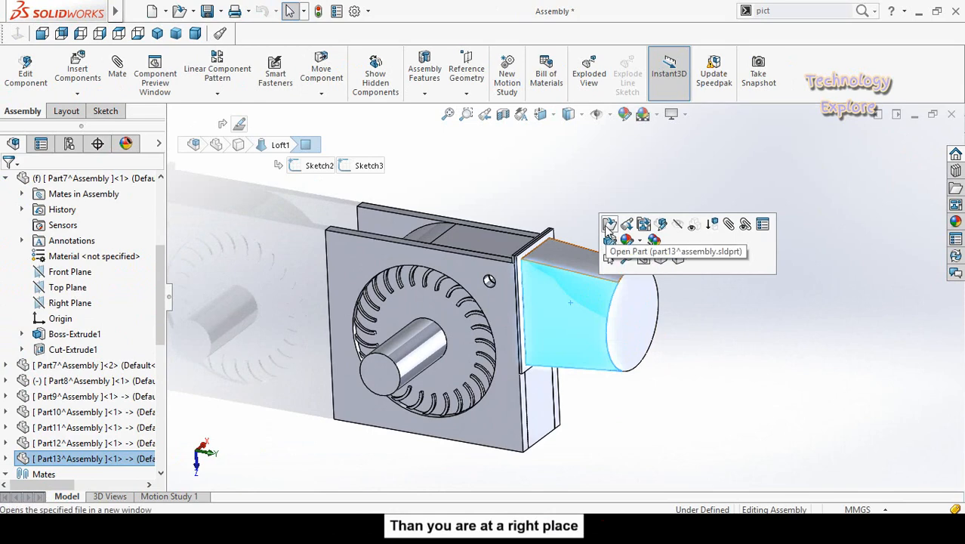
left_click(608, 225)
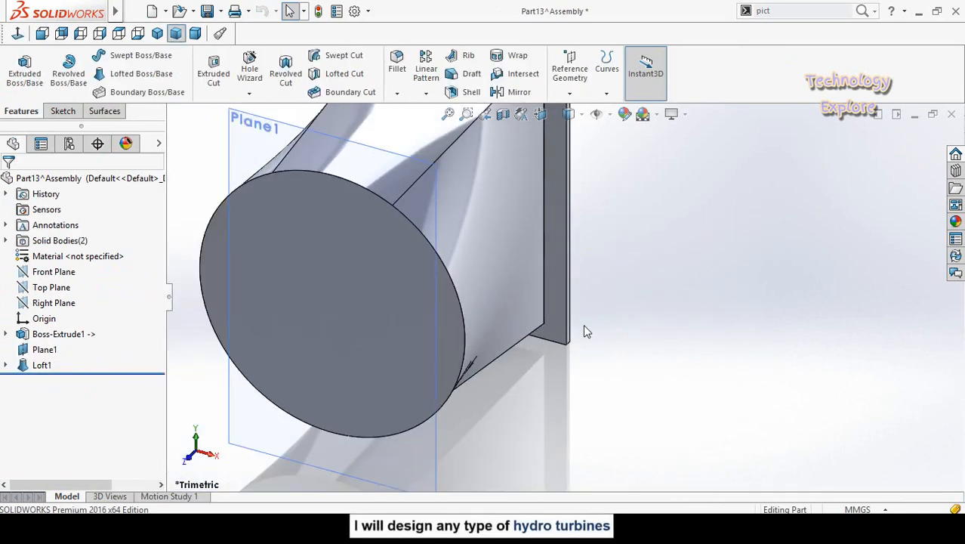
scroll(584, 326, "up", 5)
middle_click_drag(476, 336, 561, 371)
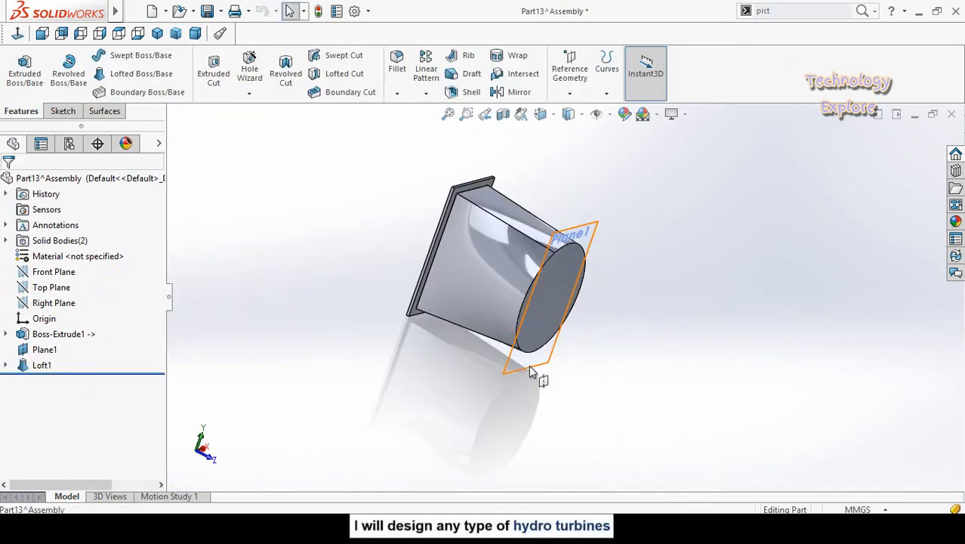
left_click(531, 371)
left_click(603, 323)
Step: Shell the loft into a hollow duct open at both the round and rectangular ends
left_click(471, 92)
middle_click_drag(317, 249, 401, 213)
left_click(463, 269)
middle_click_drag(608, 326, 513, 310)
Step: Sketch two concentric circles on the duct's round end face, the outer about 180 mm in radius and the inner on the bore edge
left_click(540, 250)
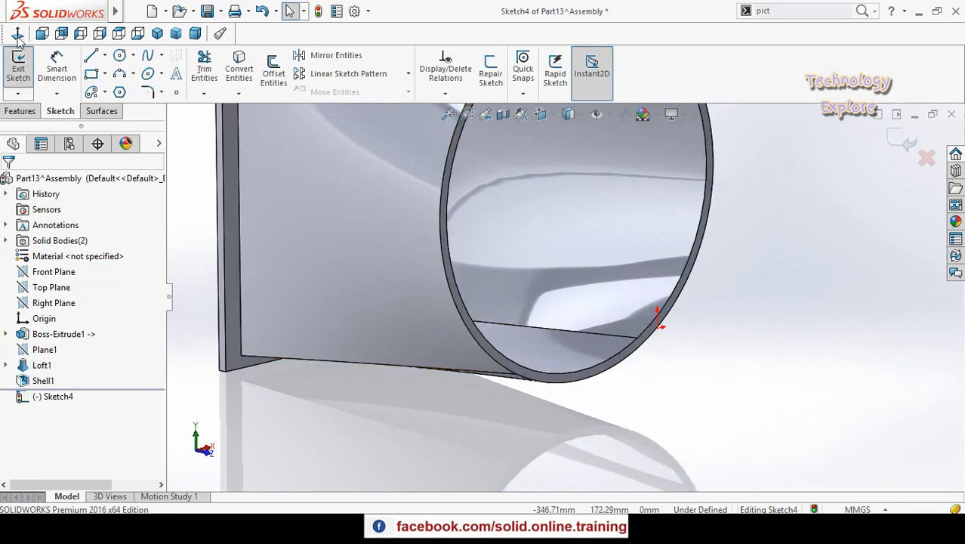
key("ctrl+8")
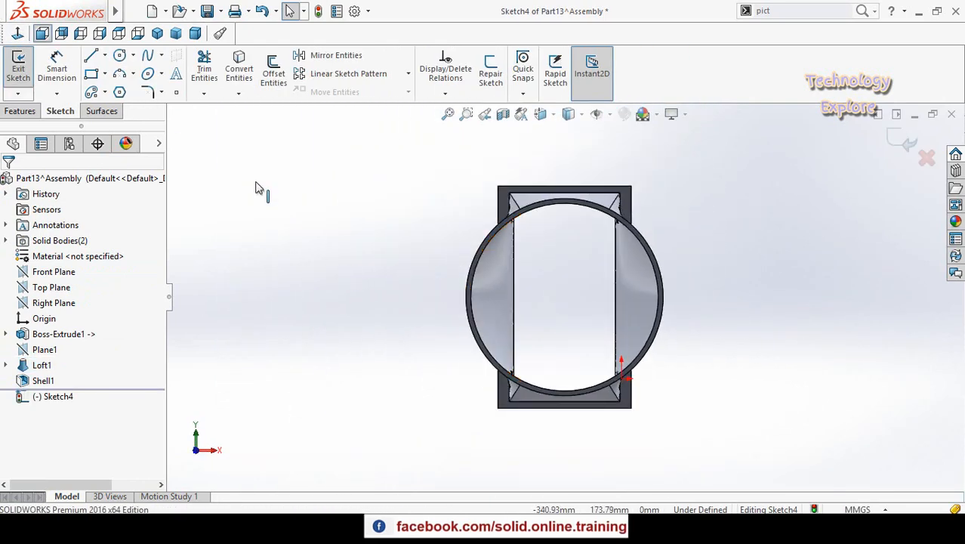
left_click(120, 57)
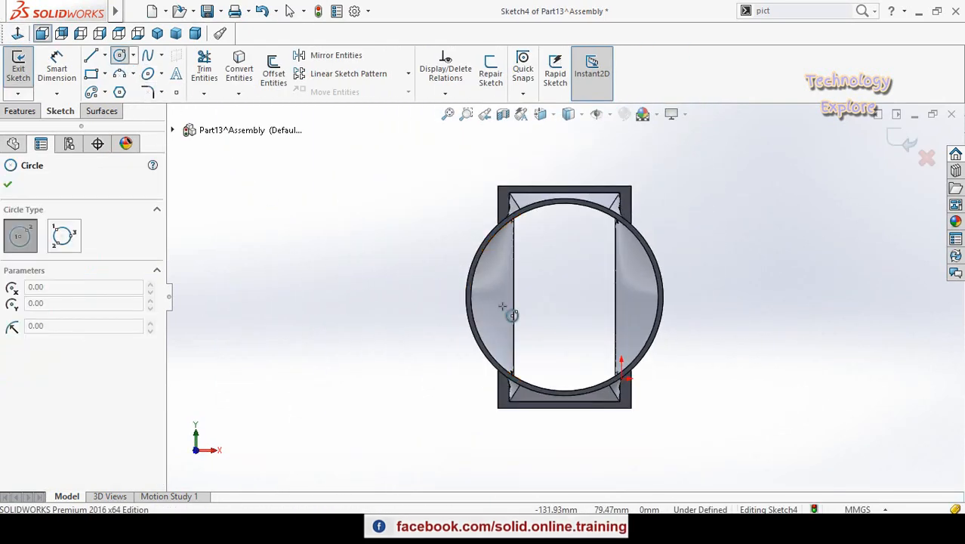
left_click(564, 297)
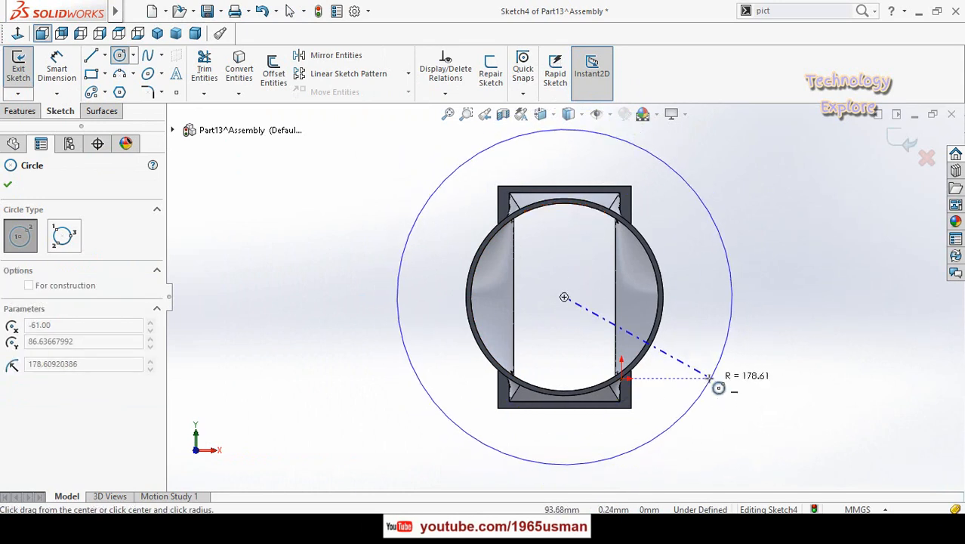
left_click(707, 382)
left_click(564, 297)
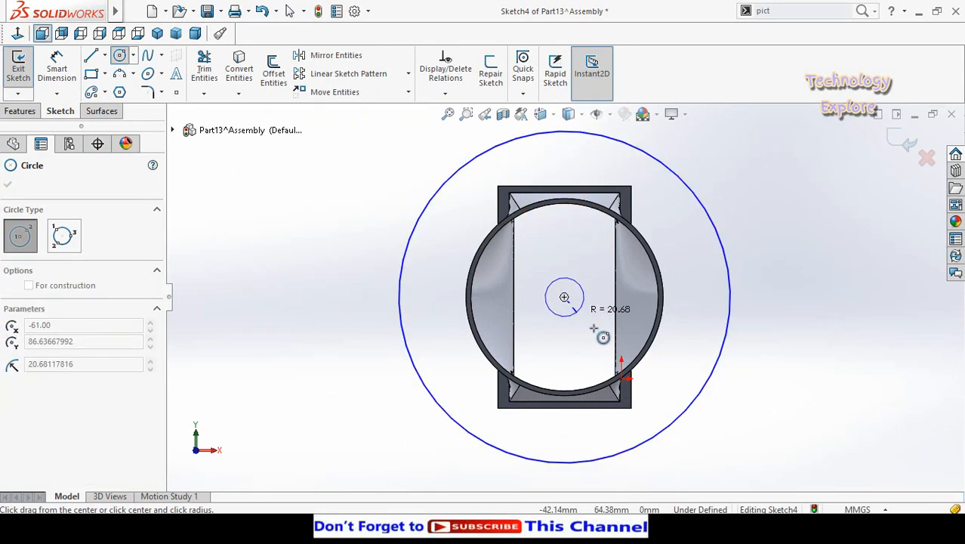
scroll(632, 366, "down", 2)
left_click(630, 353)
scroll(654, 387, "up", 3)
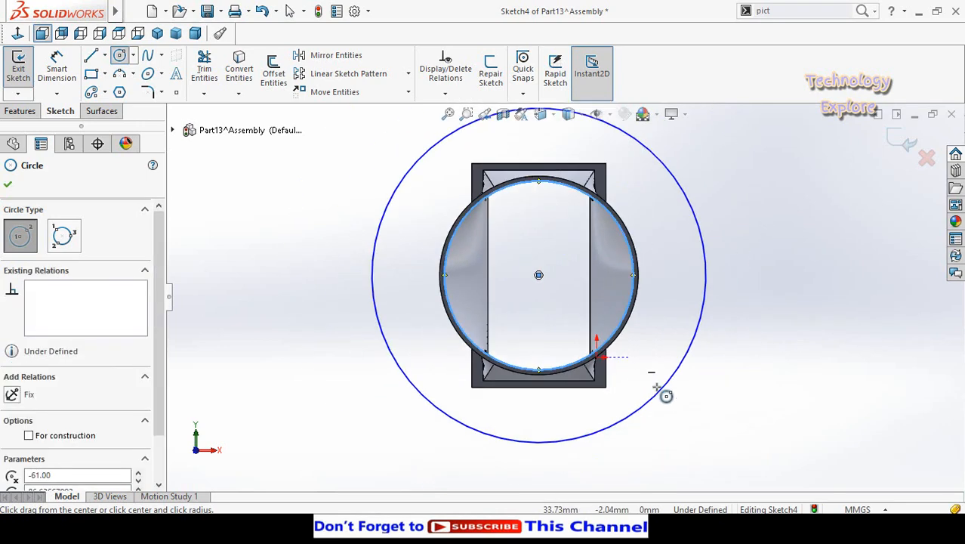
Step: Dimension the radial gap between the two concentric circles and set it to 20 mm
right_click_drag(367, 395, 363, 245)
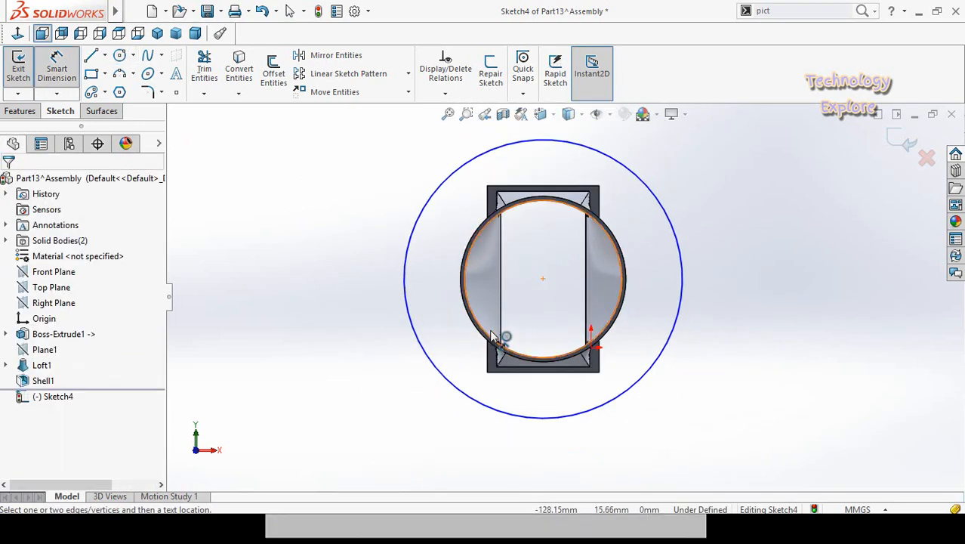
scroll(438, 346, "up", 5)
left_click(527, 264)
left_click(396, 330)
left_click(327, 381)
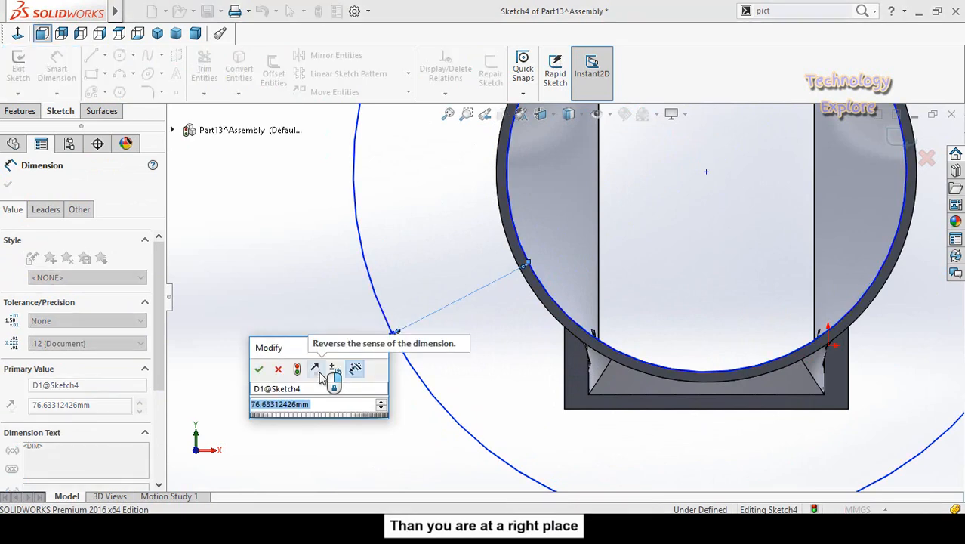
type("20")
key("Return")
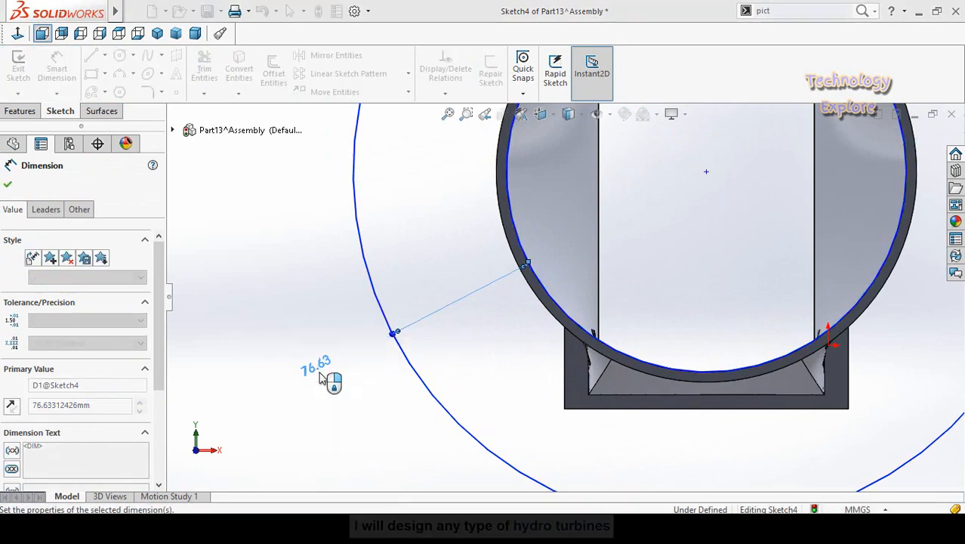
scroll(482, 361, "down", 5)
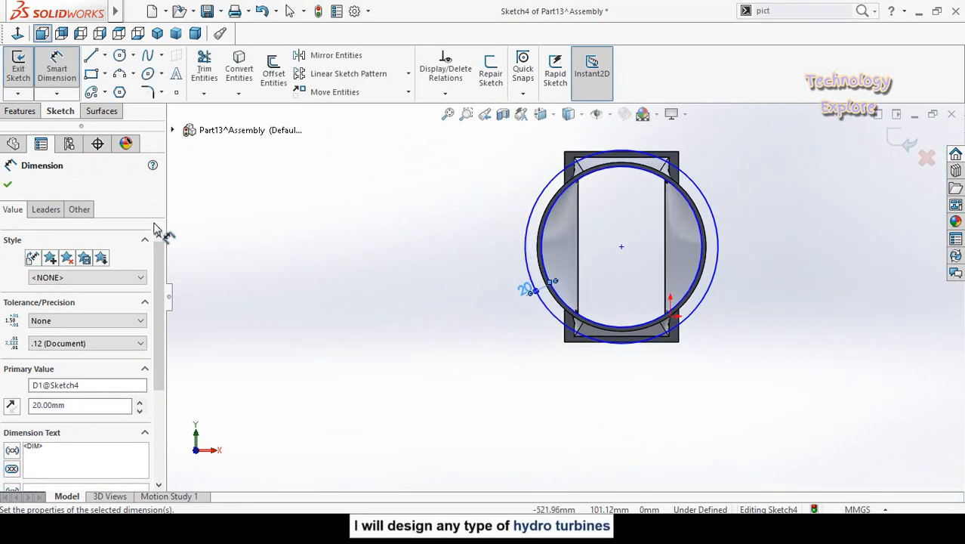
left_click(8, 184)
Step: Extrude the ring profile 5 mm in the reversed direction, back toward the rectangular flange, merging it with the duct
left_click(14, 111)
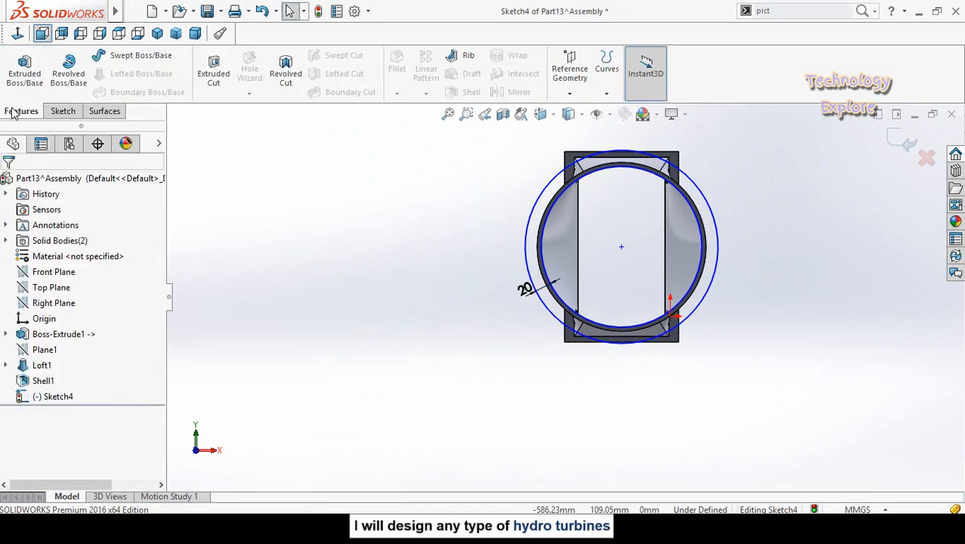
left_click(14, 78)
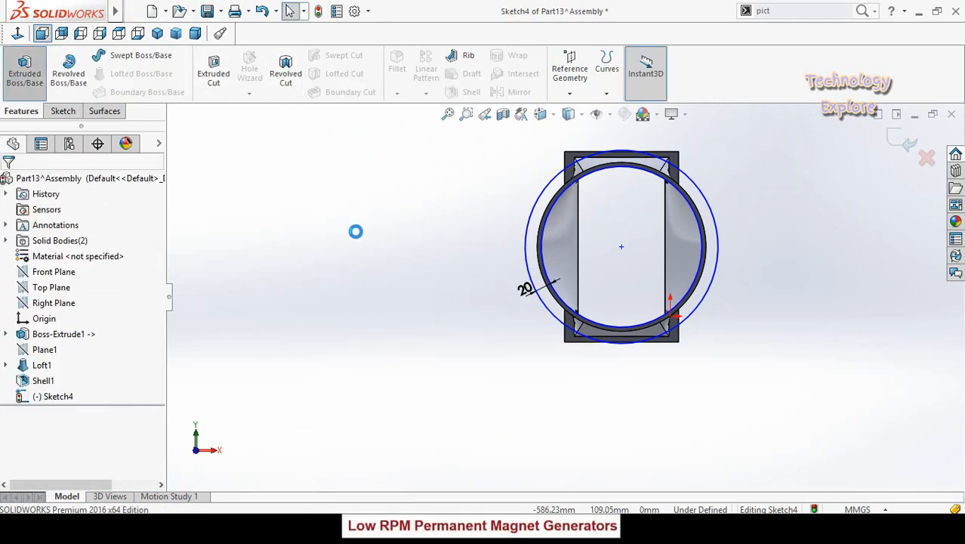
middle_click_drag(499, 299, 476, 304)
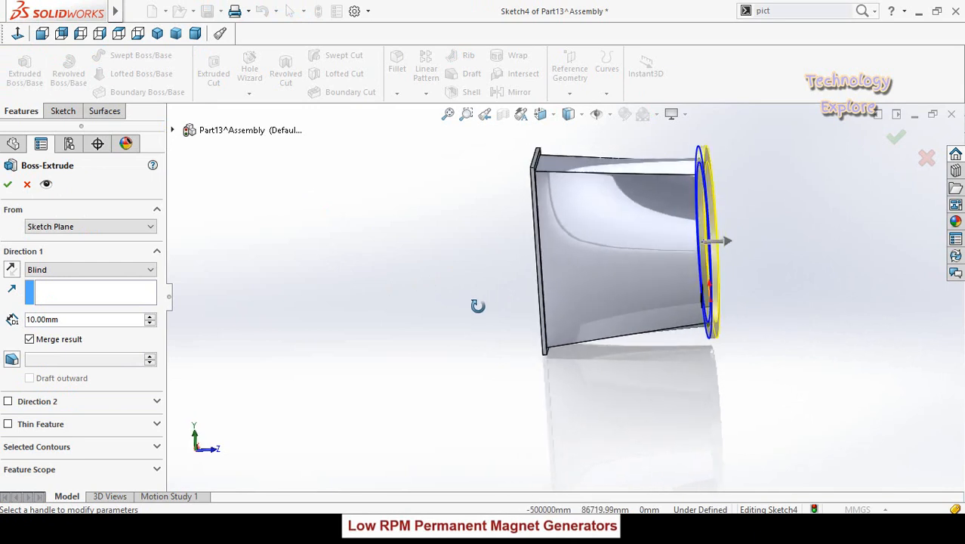
left_click(11, 269)
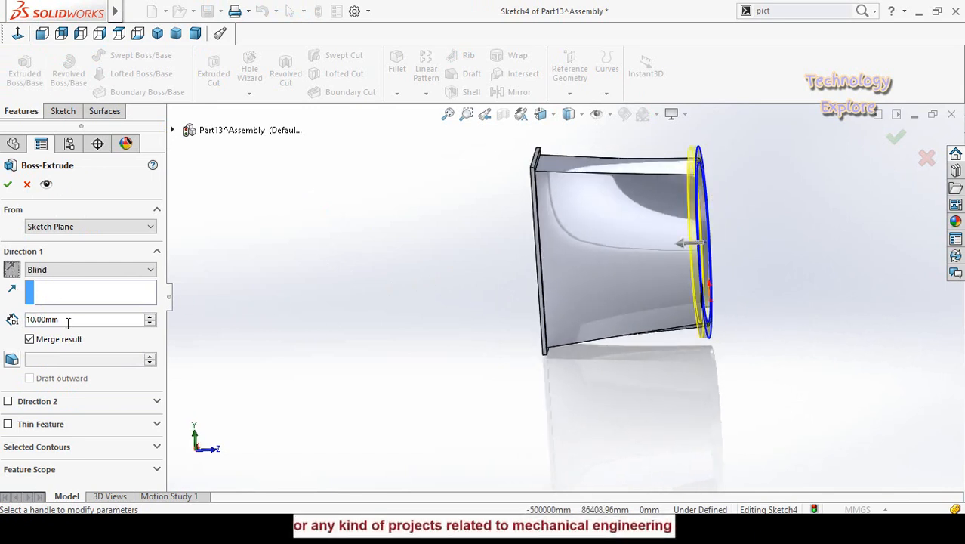
type("5")
key("Return")
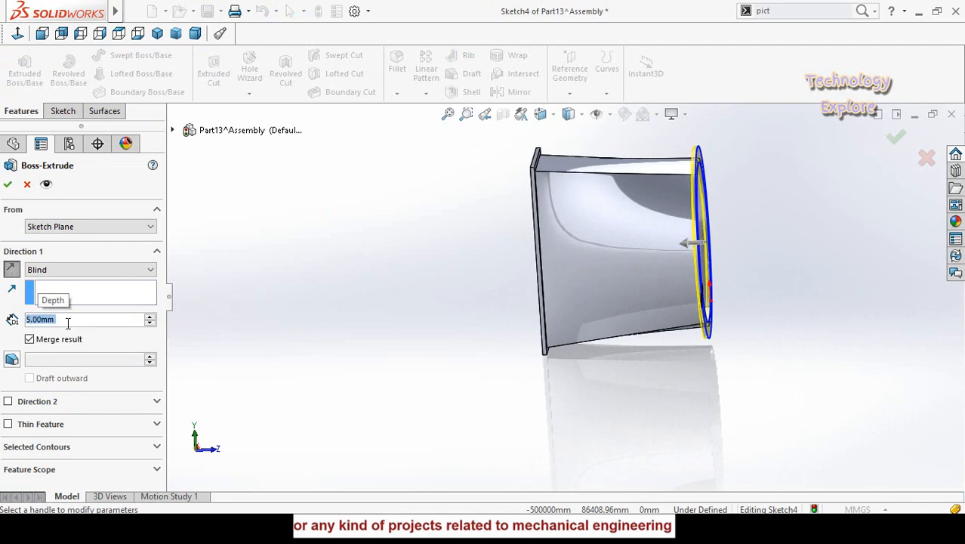
key("Return")
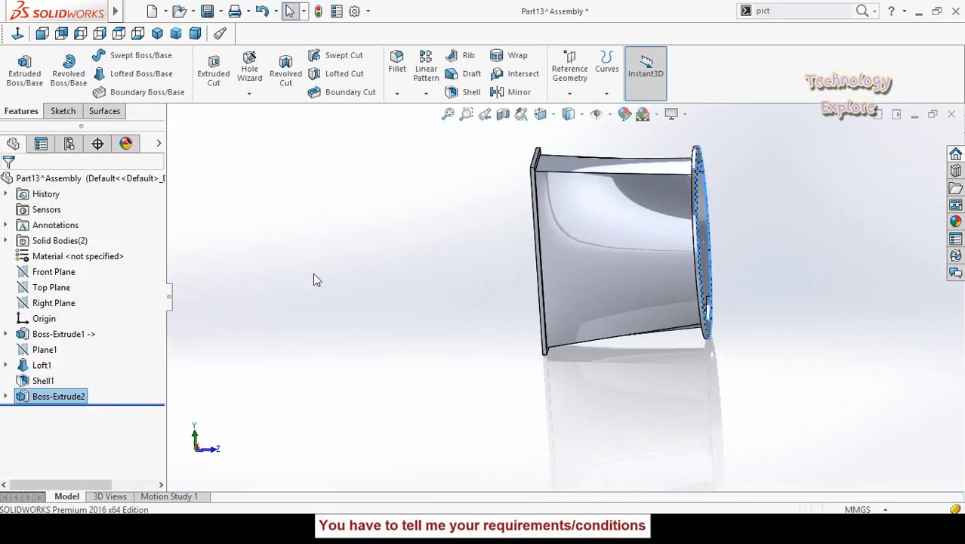
Step: Examine the finished round flange, then return to the assembly and inspect the inlet duct on the housing
mouse_move(403, 304)
middle_mouse_down()
mouse_move(392, 276)
mouse_move(414, 285)
mouse_move(407, 289)
middle_mouse_up()
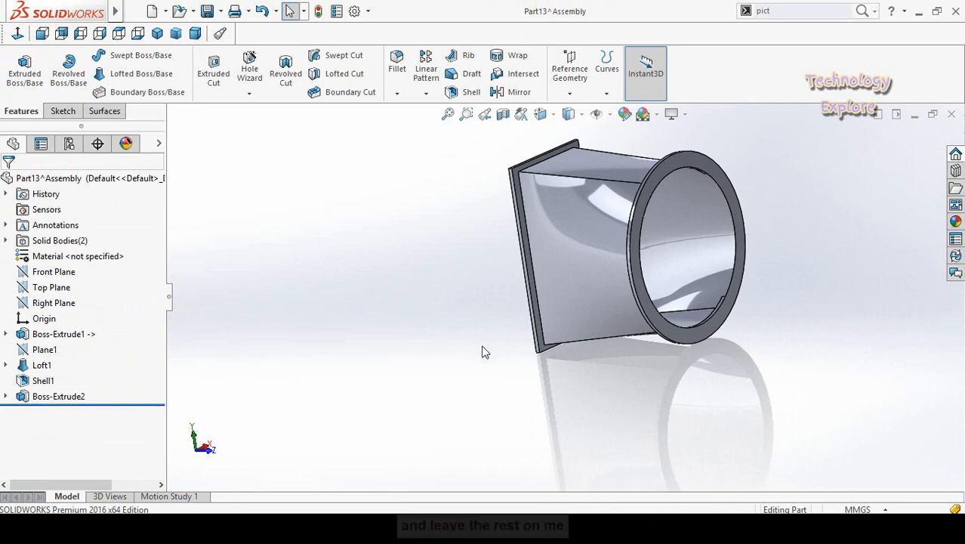
middle_click_drag(704, 209, 682, 170)
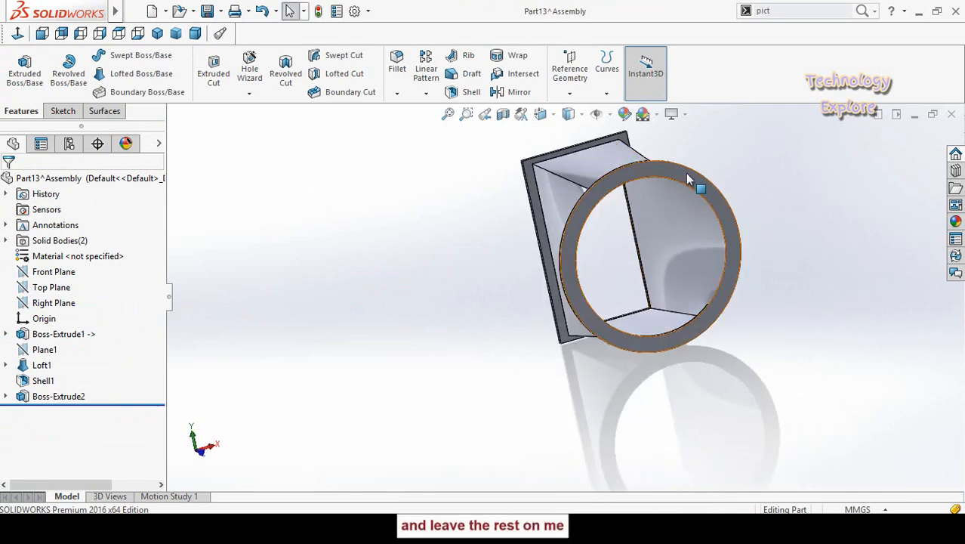
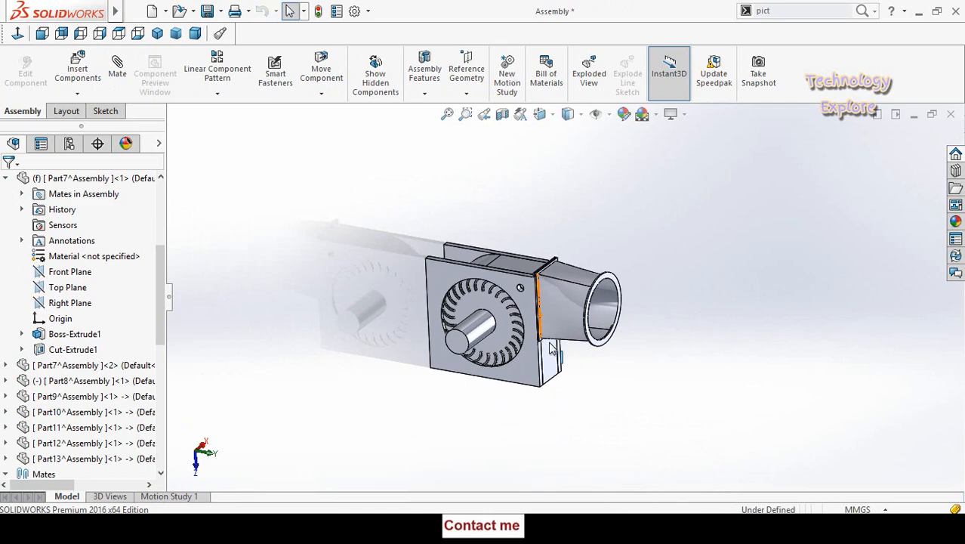
middle_click_drag(529, 276, 496, 296)
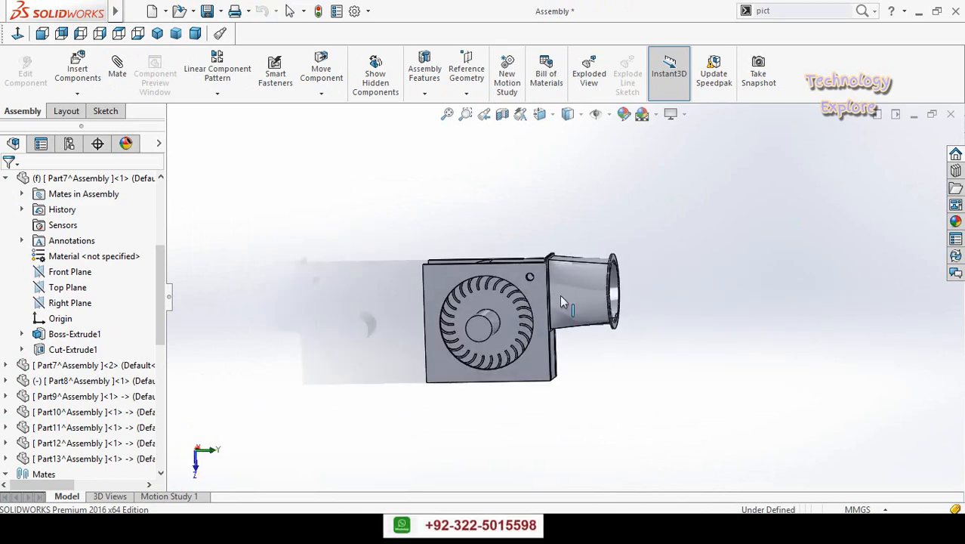
middle_click_drag(495, 297, 565, 362)
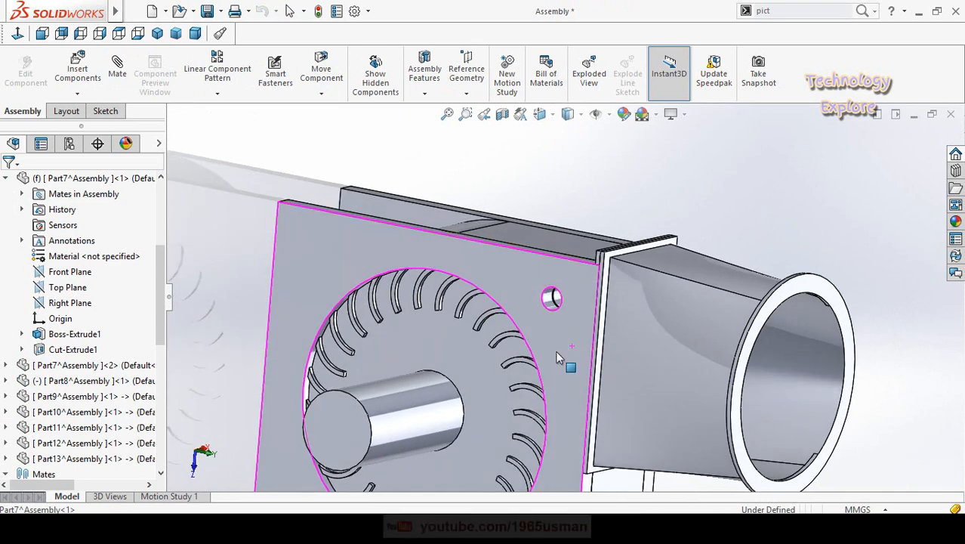
scroll(437, 323, "down", 3)
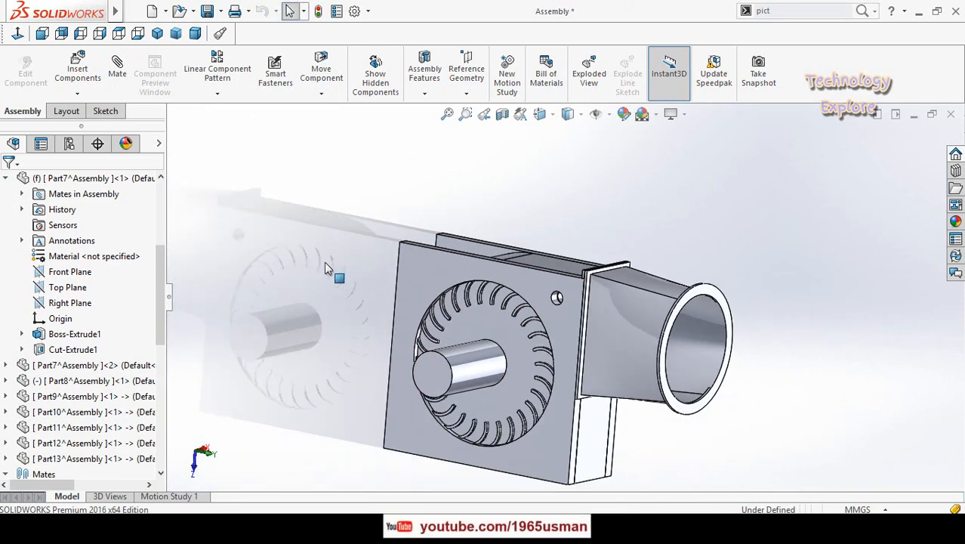
Step: Create a new part and extrude a circular profile 200 mm to form a shaft
key("ctrl+n")
double_click(273, 222)
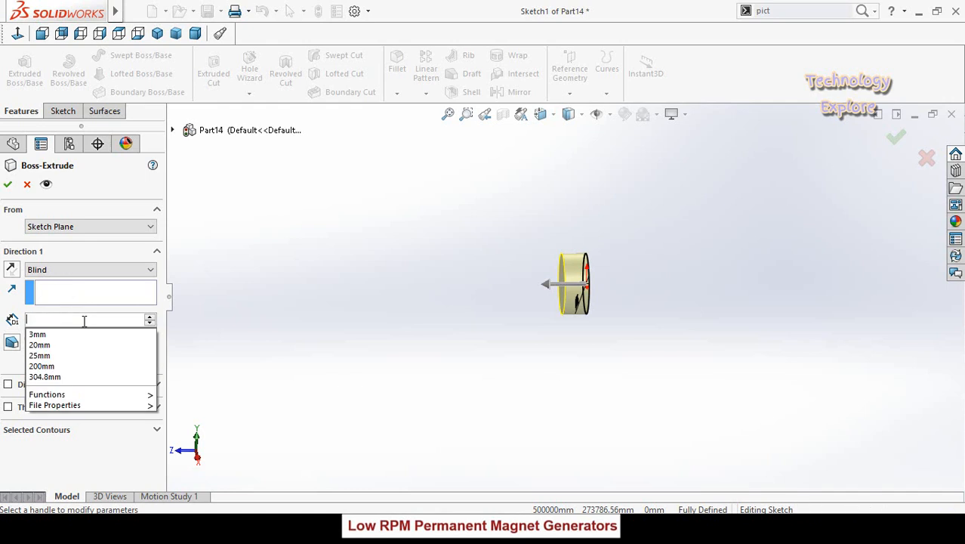
left_click(82, 319)
type("200")
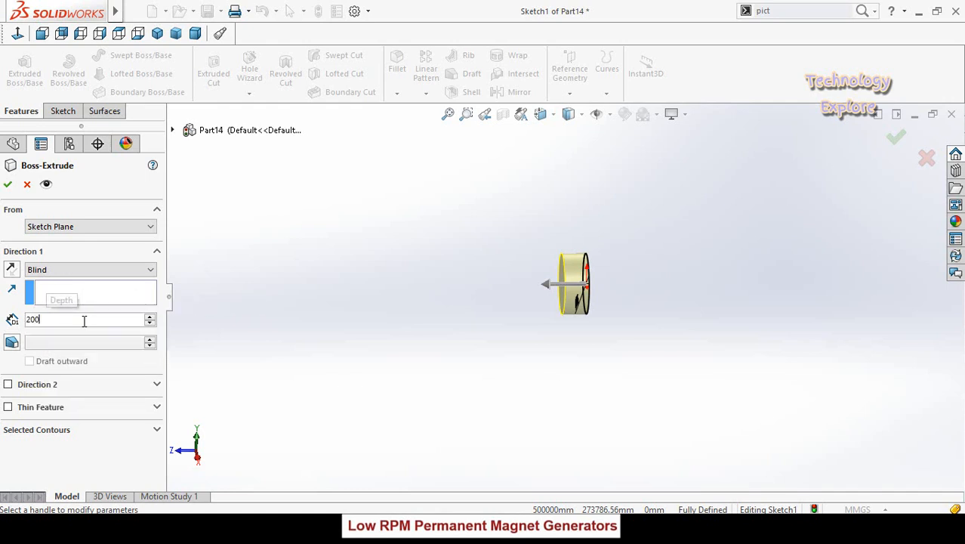
key("Return")
key("Return")
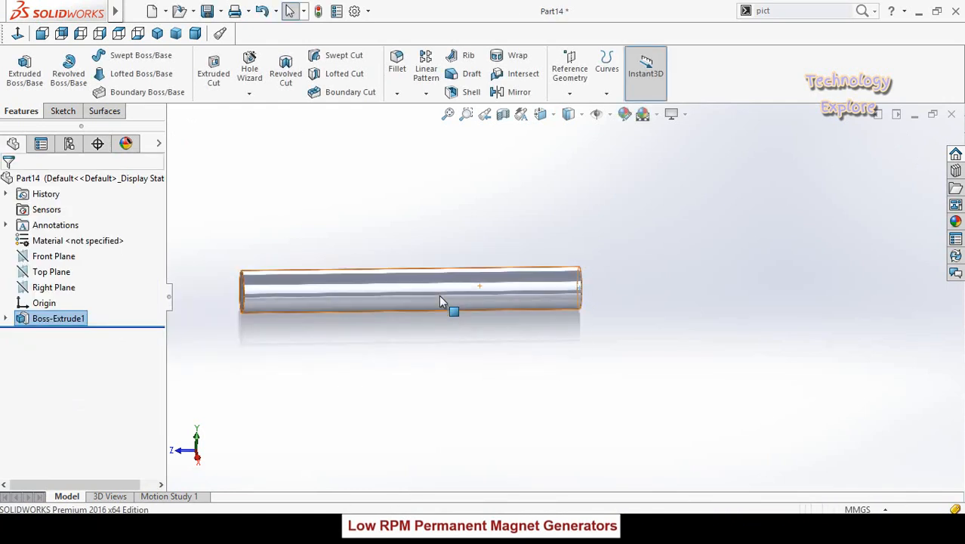
Step: Save the new cylindrical part as Guide Shaft
scroll(430, 290, "up", 5)
middle_click_drag(430, 290, 562, 362)
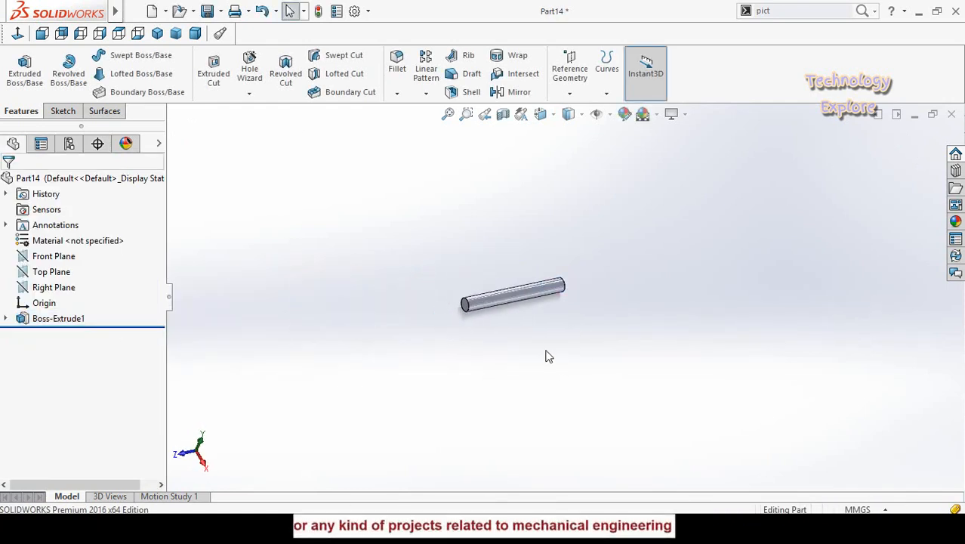
key("ctrl+s")
type("Guide Shaft")
key("Return")
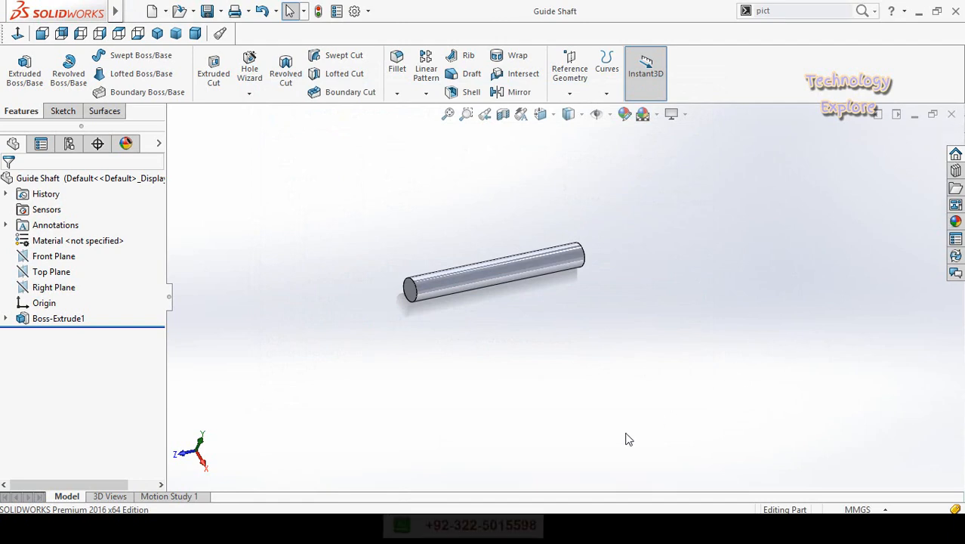
Step: Switch back to the turbine assembly document with the housing and inlet duct in view
mouse_move(541, 527)
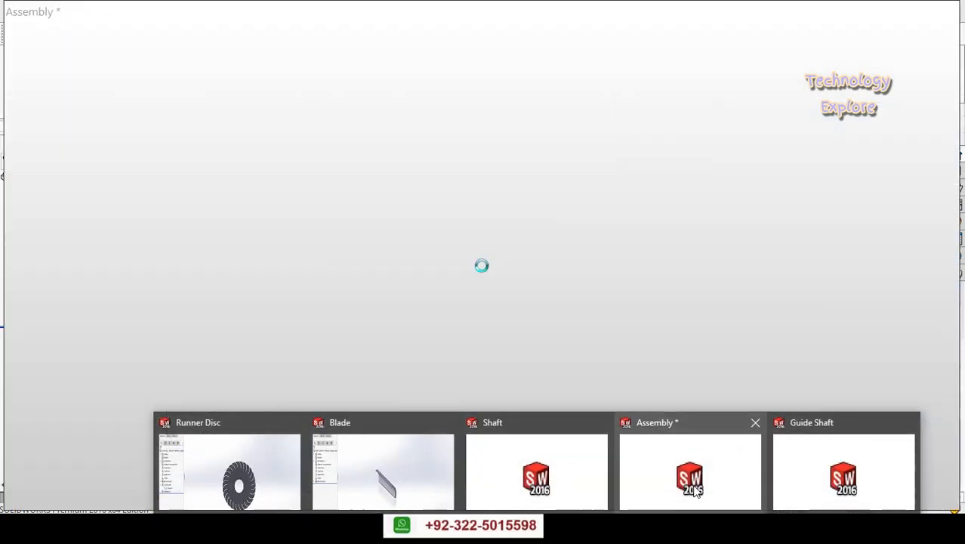
left_click(690, 483)
left_click(868, 131)
middle_click_drag(587, 201, 582, 220)
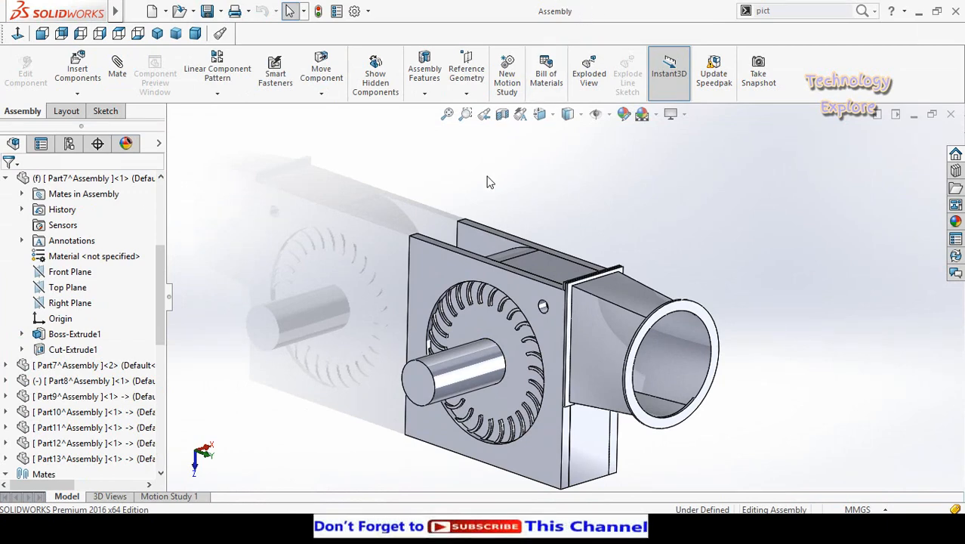
scroll(487, 180, "up", 1)
left_click(81, 75)
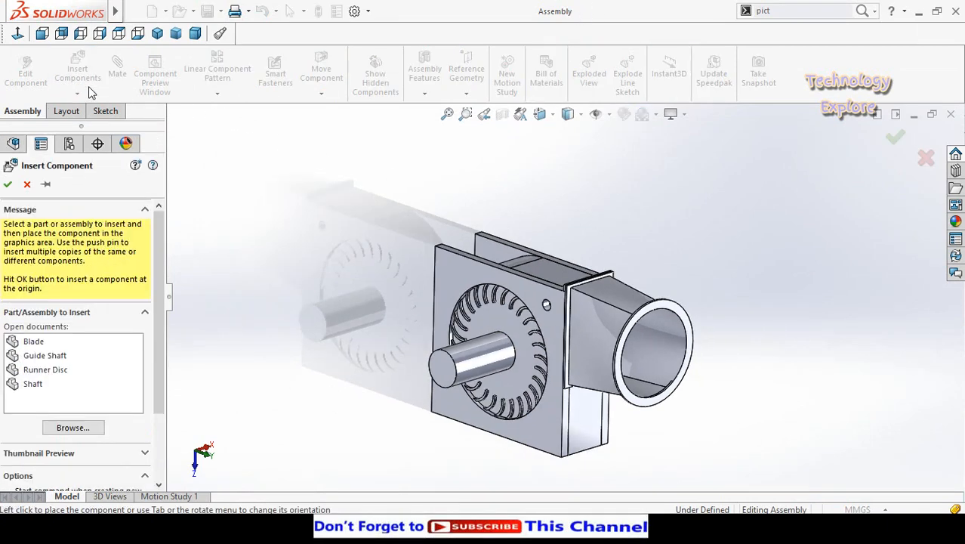
left_click(30, 384)
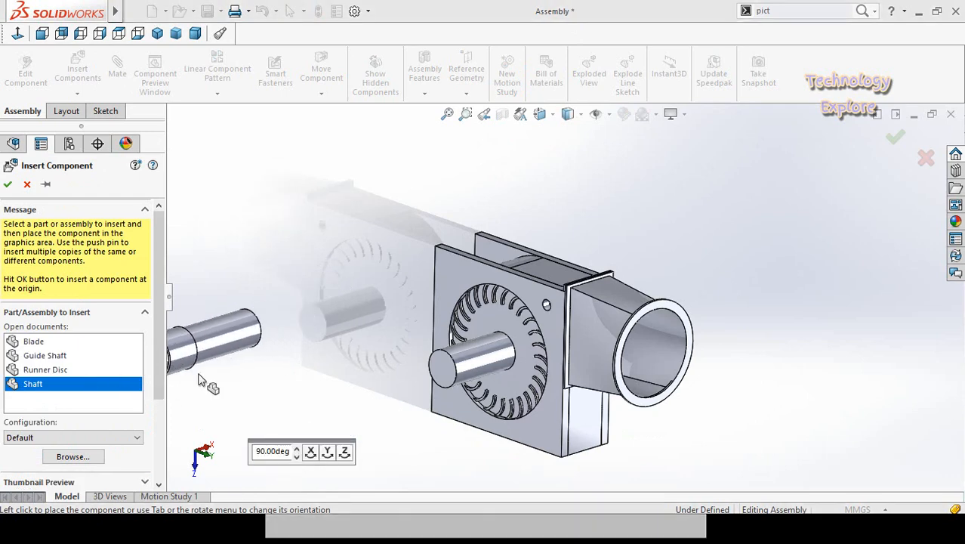
key("Escape")
Step: Insert the Guide Shaft part into the assembly and place it beside the turbine housing
left_click(86, 73)
left_click(44, 355)
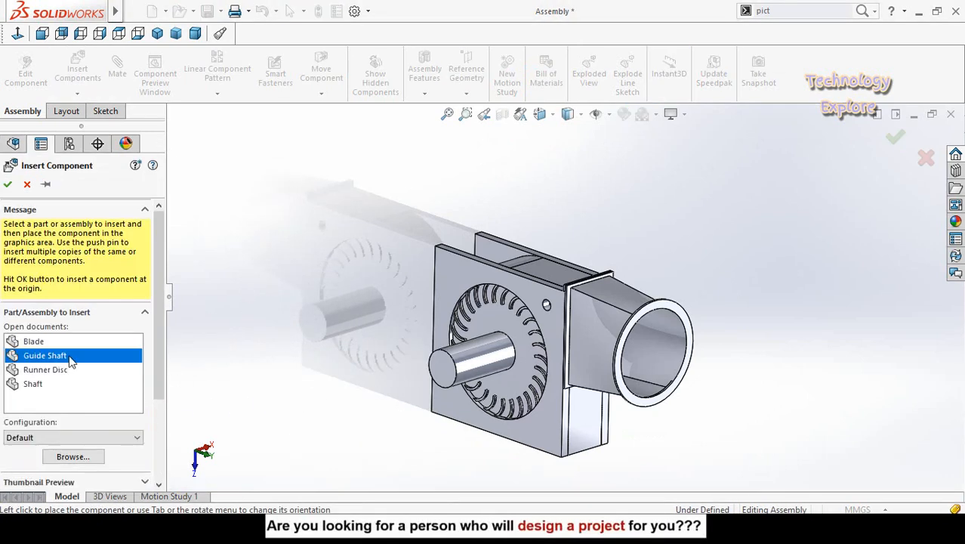
left_click(377, 274)
Step: Mate the guide shaft so that it runs parallel to the turbine's main shaft
scroll(338, 250, "down", 5)
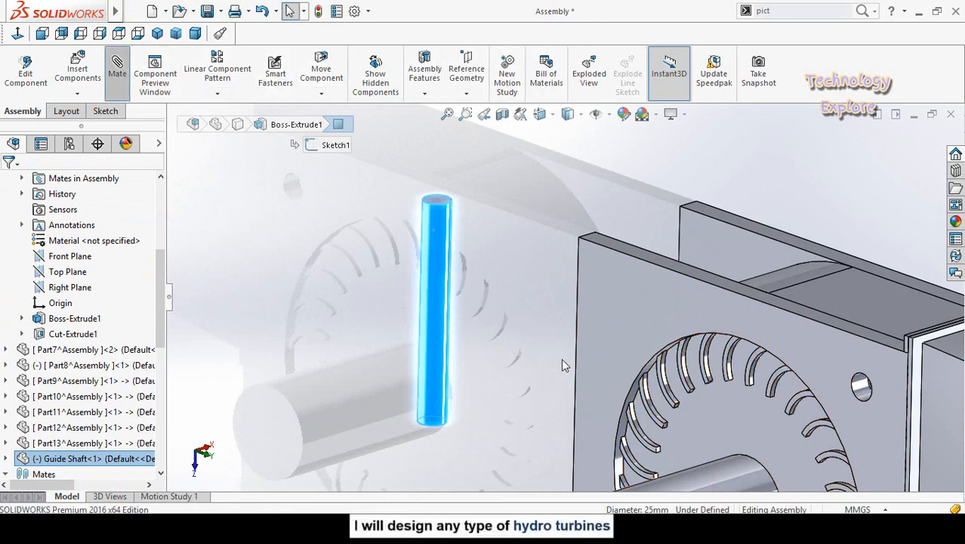
scroll(807, 412, "down", 4)
left_click(710, 361)
scroll(574, 298, "up", 5)
left_click(8, 183)
left_click(8, 184)
Step: Move the guide shaft close to the small housing hole and mate it concentric with the inner part's bore, with rotation locked
mouse_move(392, 276)
middle_mouse_down()
mouse_move(402, 262)
mouse_move(383, 285)
mouse_move(388, 295)
middle_mouse_up()
left_click(485, 384)
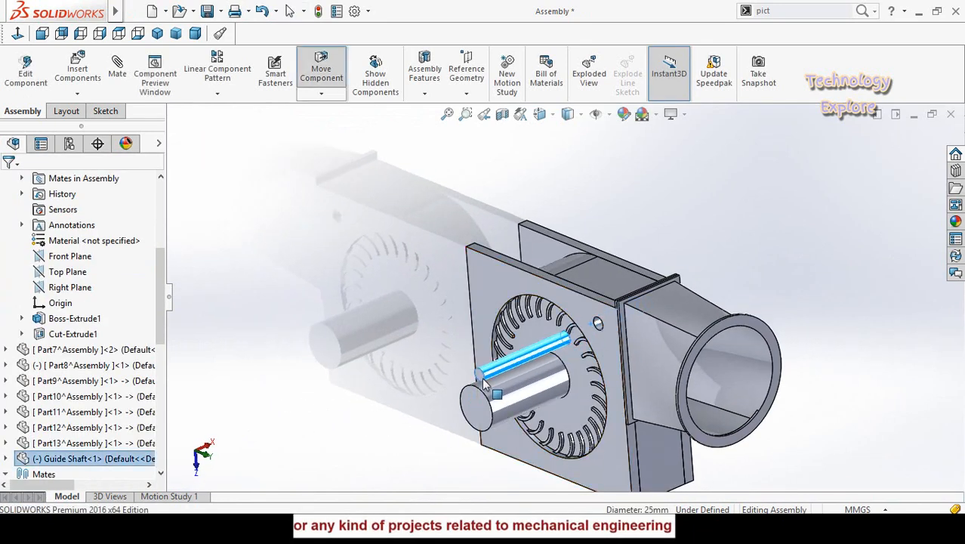
left_click(362, 338)
middle_click_drag(426, 354, 447, 337)
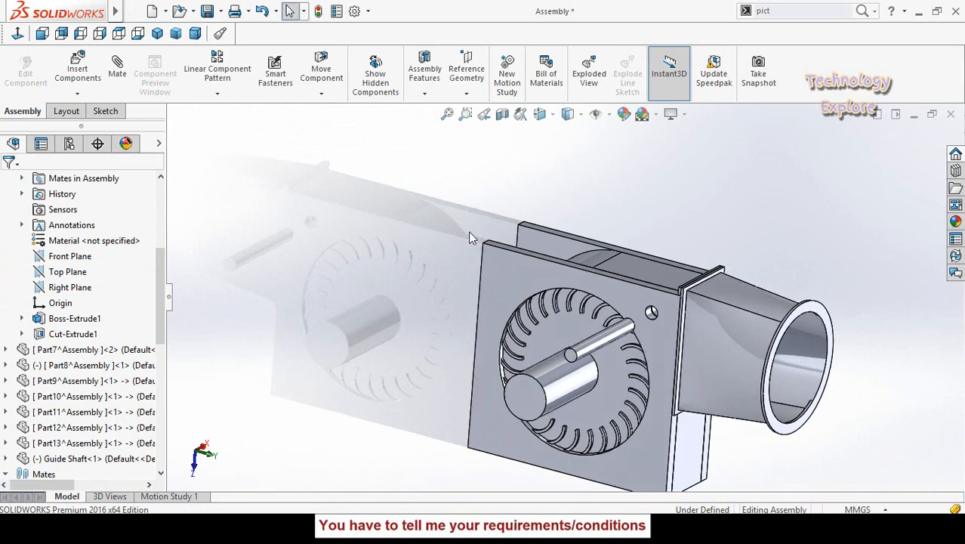
scroll(652, 315, "down", 6)
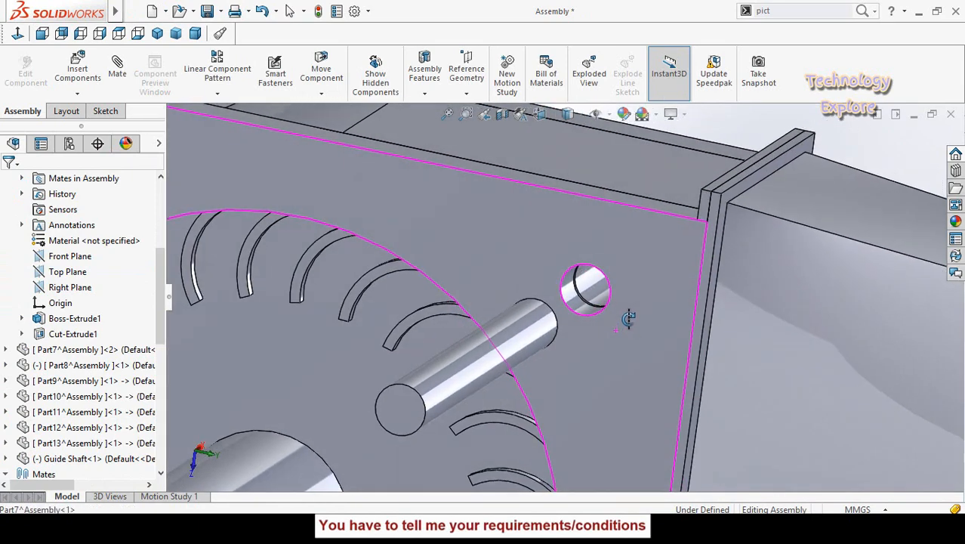
middle_click_drag(628, 320, 634, 320)
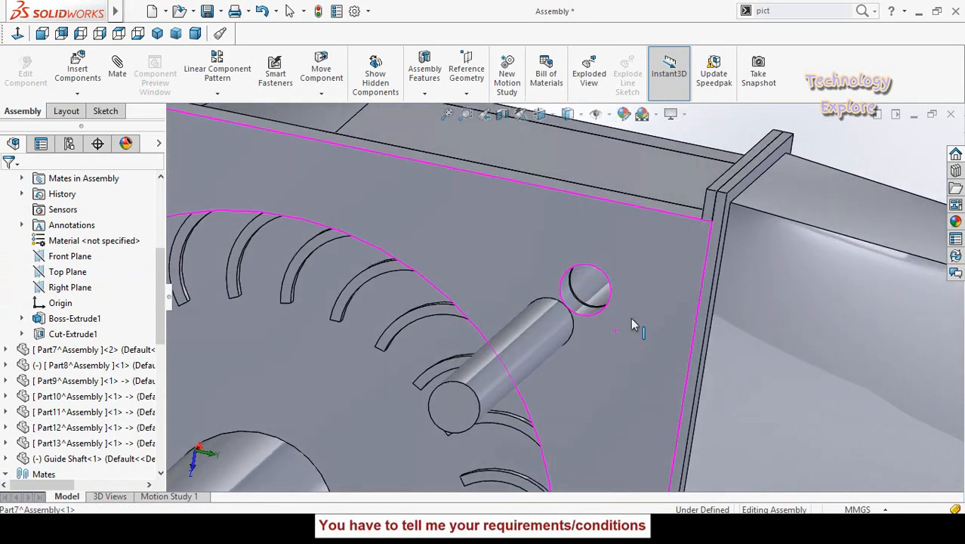
left_click(595, 286)
left_click(746, 205)
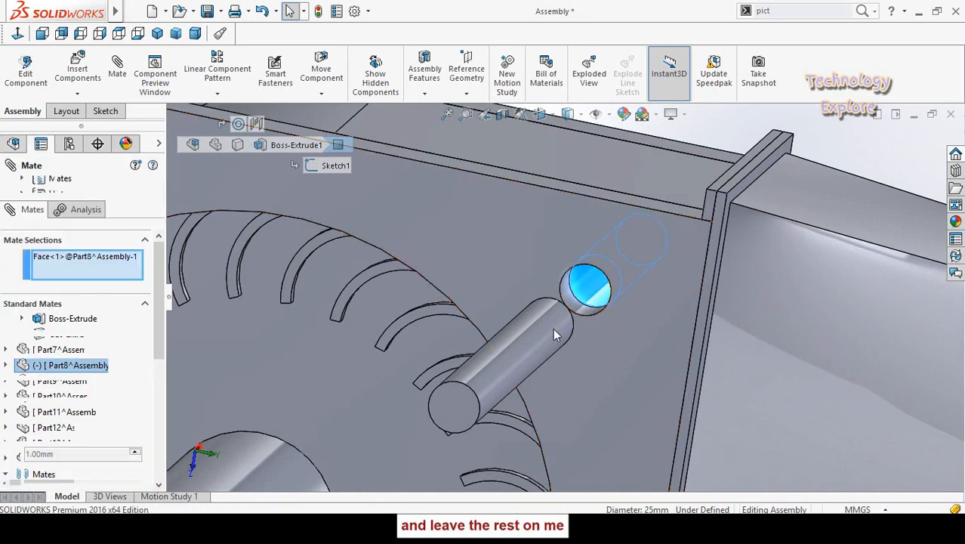
left_click(518, 341)
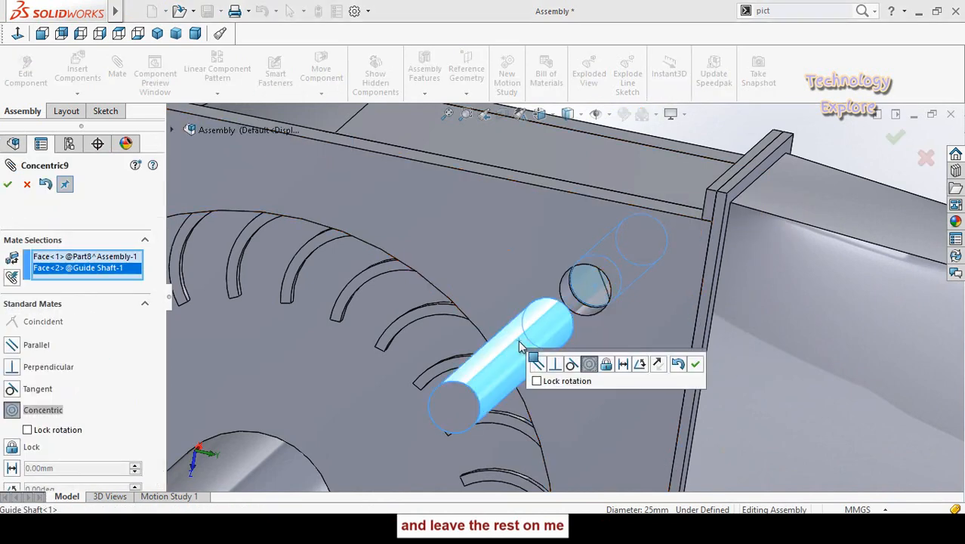
left_click(566, 380)
left_click(695, 364)
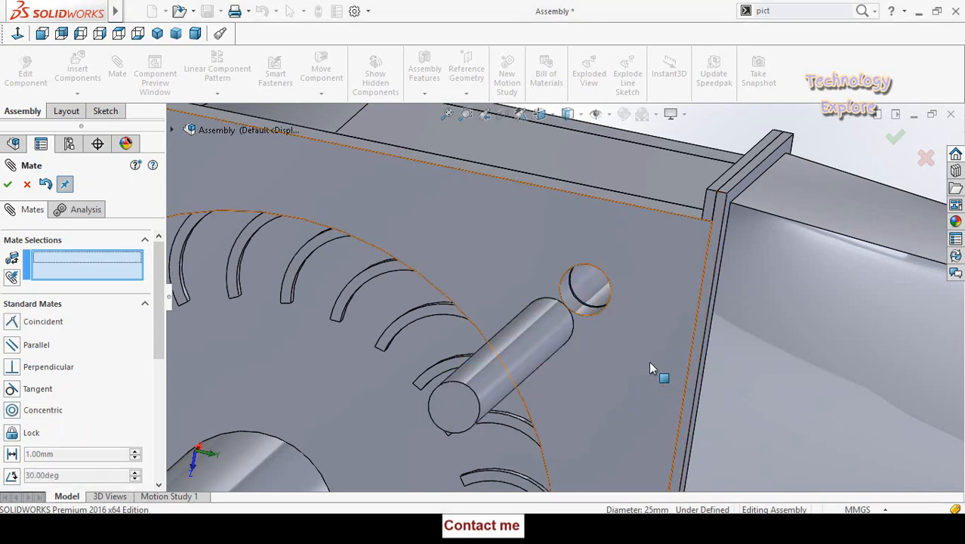
Step: Mate the guide shaft's rear end face coincident with the outer face of the housing's side plate
scroll(665, 361, "up", 5)
middle_click_drag(625, 349, 515, 425)
scroll(548, 301, "down", 2)
left_click(566, 305)
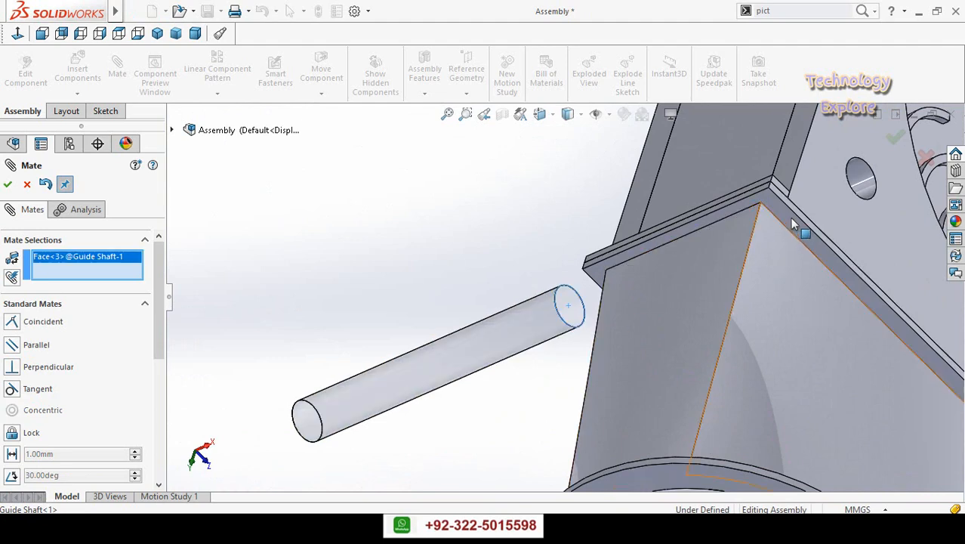
left_click(833, 213)
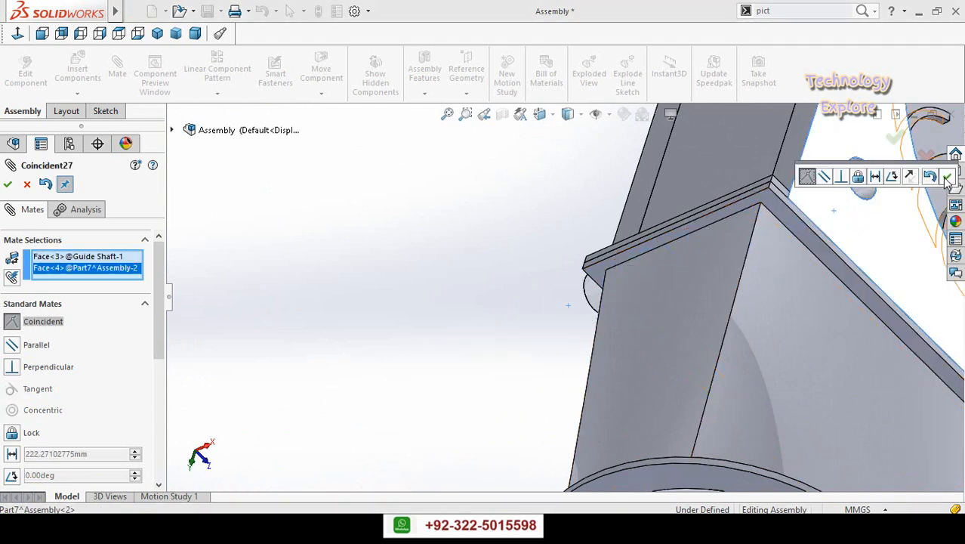
left_click(898, 173)
scroll(495, 279, "up", 3)
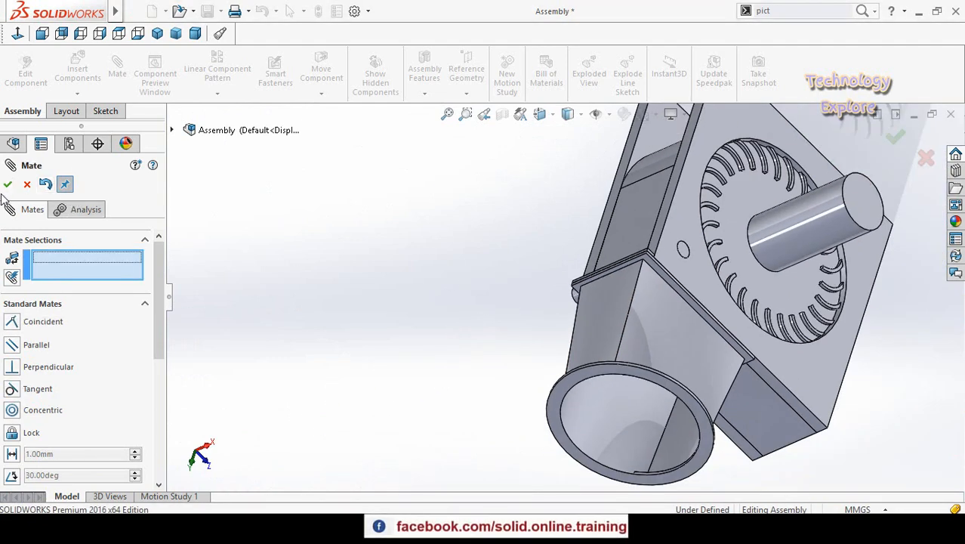
left_click(27, 185)
scroll(735, 353, "up", 2)
middle_click_drag(528, 302, 718, 344)
scroll(729, 354, "up", 1)
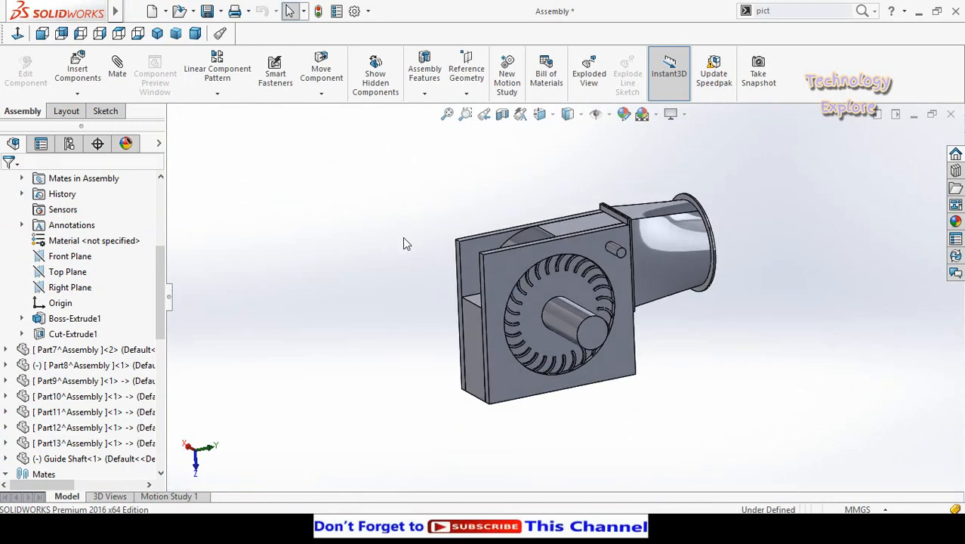
Step: Create a new part and start a sketch on the Front Plane
key("ctrl+n")
left_click(498, 402)
left_click(53, 256)
left_click(66, 223)
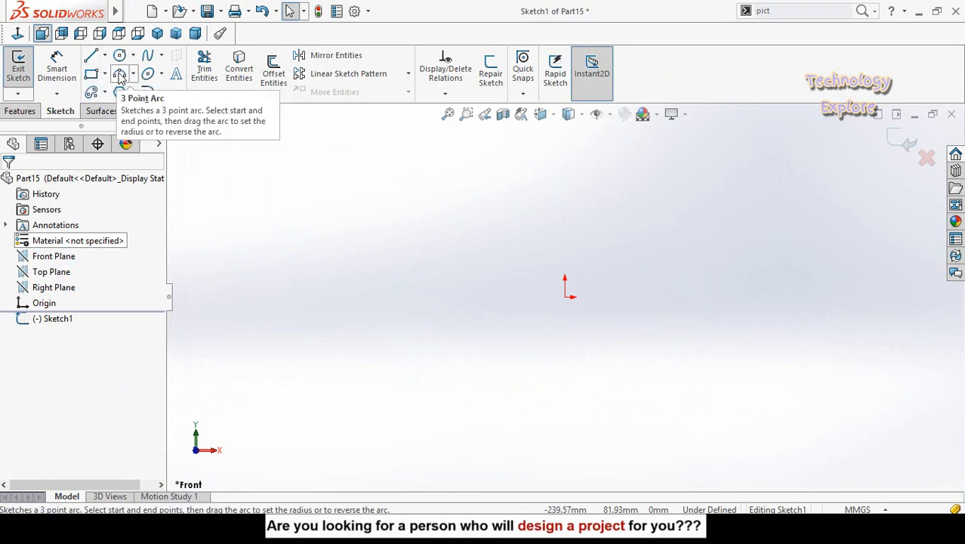
Step: Sketch a curved, tapering lever outline from the origin with three 3-point arcs, rounding the lower end at about 9.7 mm radius
left_click(119, 76)
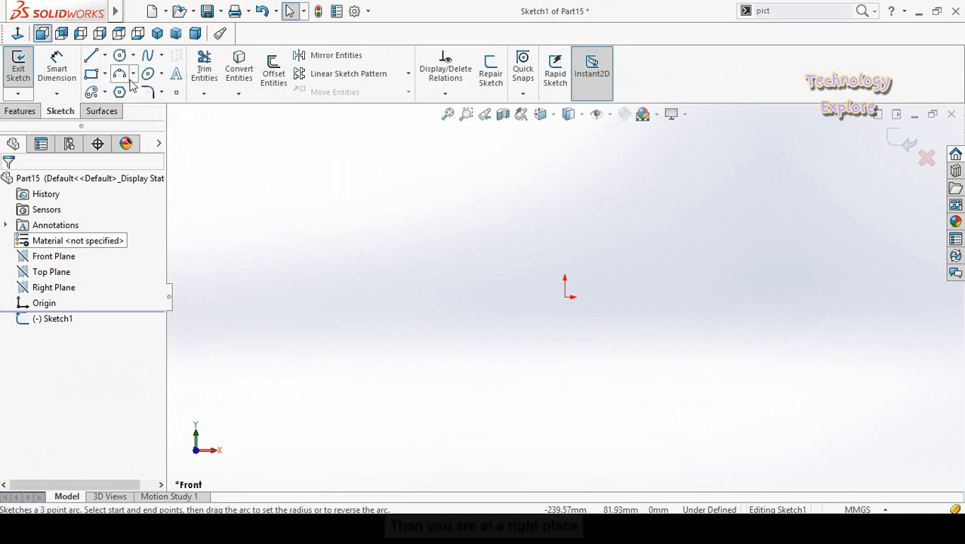
left_click(565, 296)
left_click(497, 202)
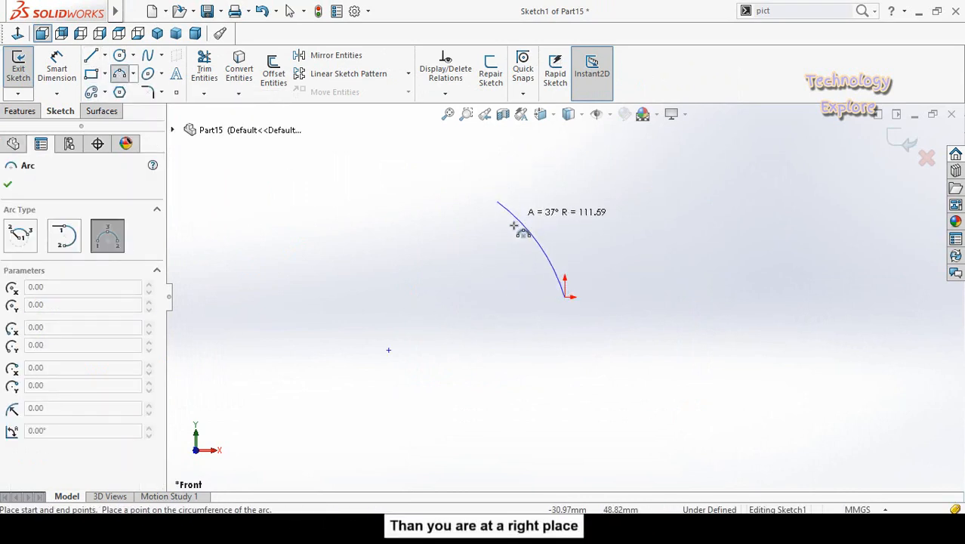
left_click(523, 213)
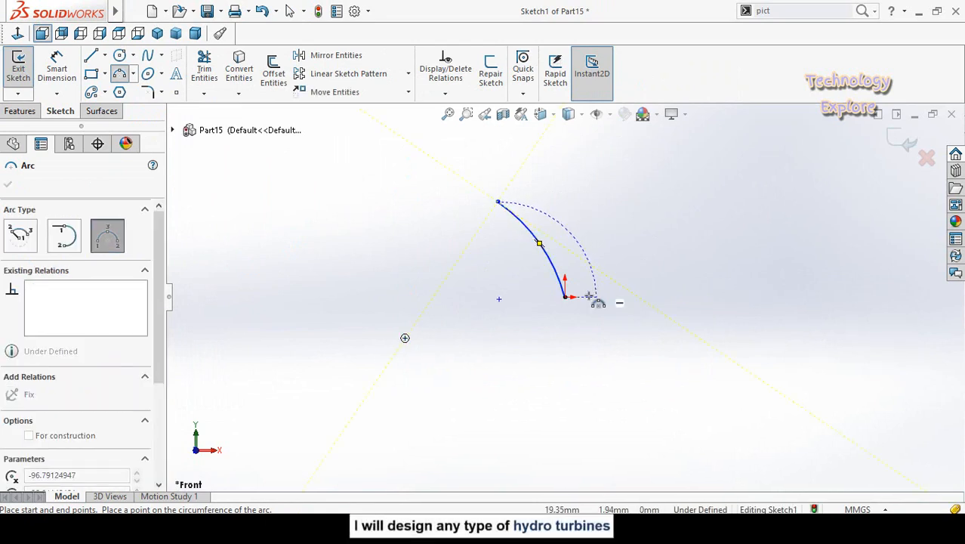
left_click(583, 250)
left_click(564, 297)
left_click(595, 297)
left_click(580, 313)
scroll(579, 298, "down", 3)
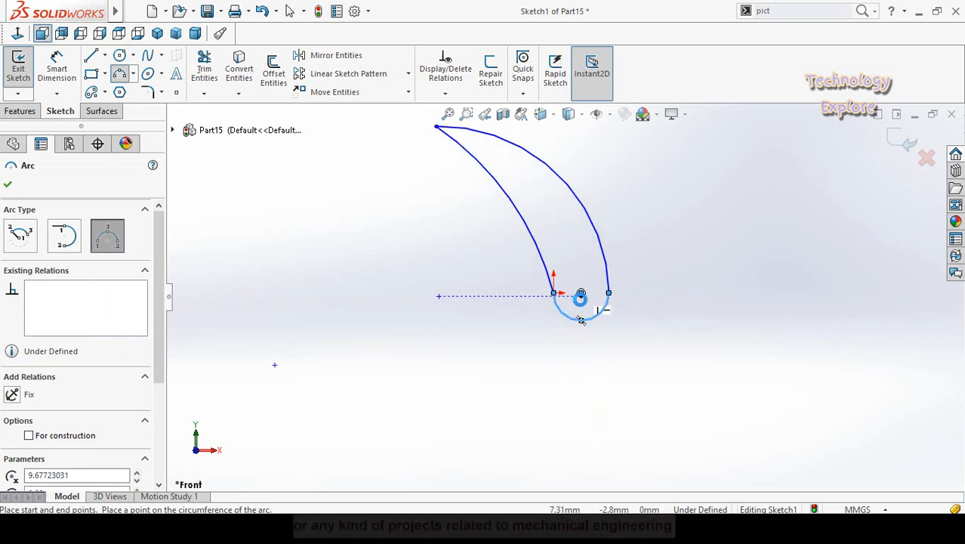
key("Escape")
Step: Draw a circle concentric with the lever's rounded lower end and set its diameter to 25 mm
key("c")
scroll(580, 295, "down", 1)
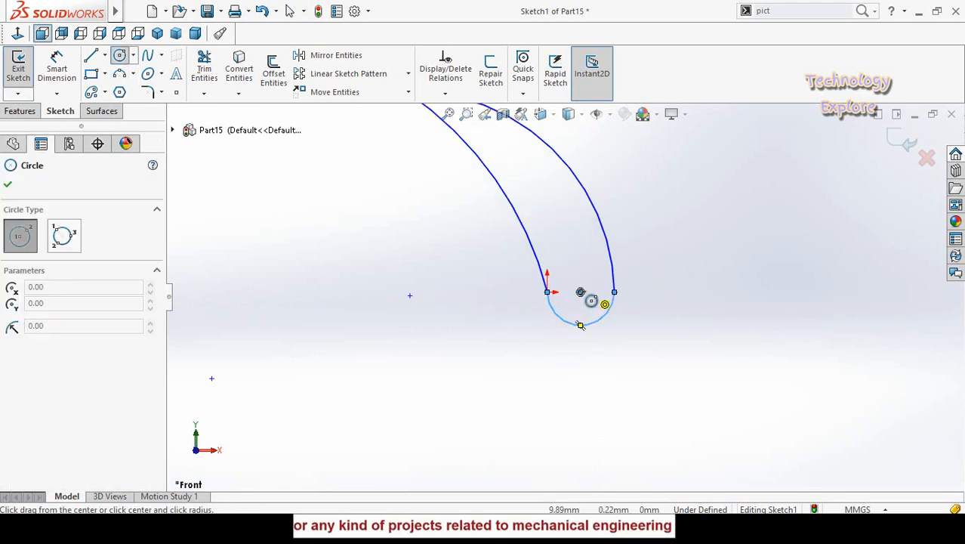
left_click(581, 293)
left_click(591, 309)
right_click_drag(495, 375, 504, 260)
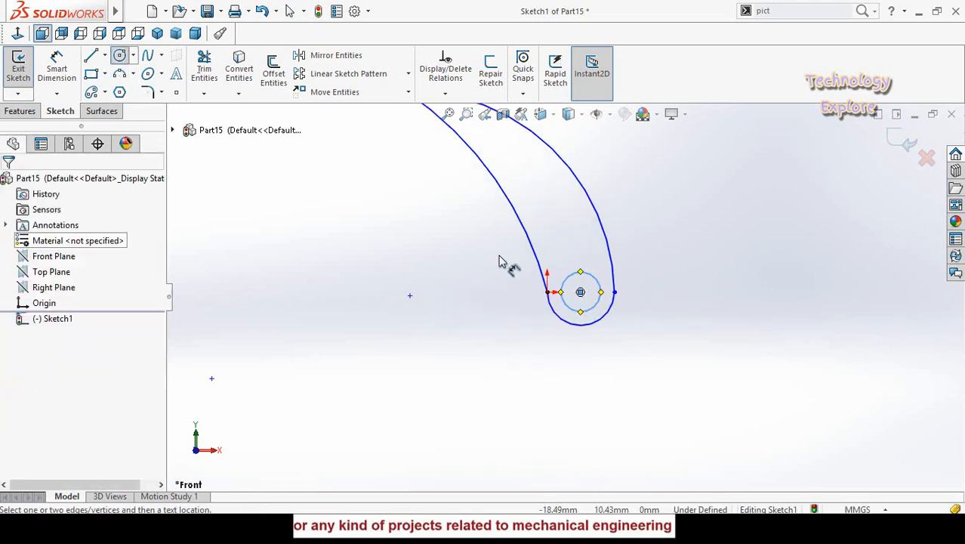
left_click(571, 309)
left_click(500, 360)
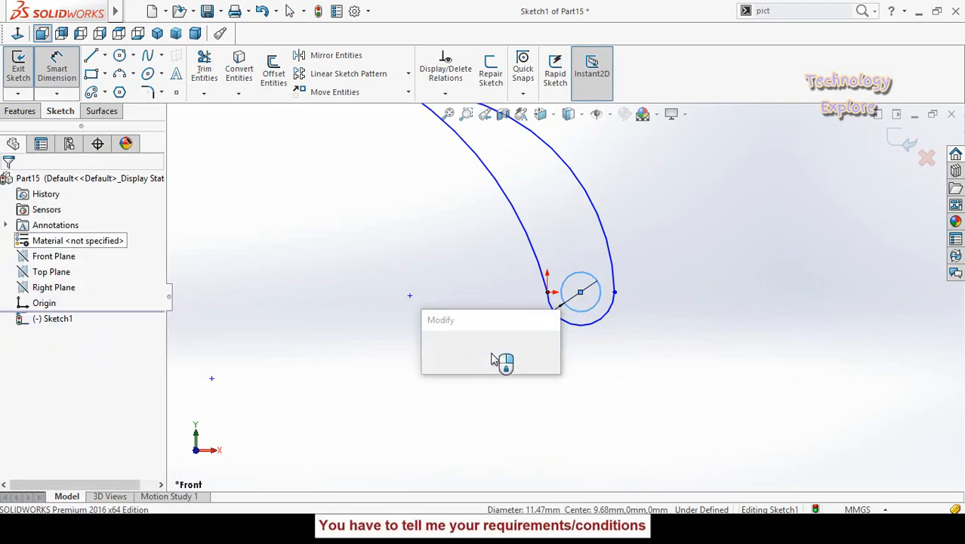
type("25")
key("Return")
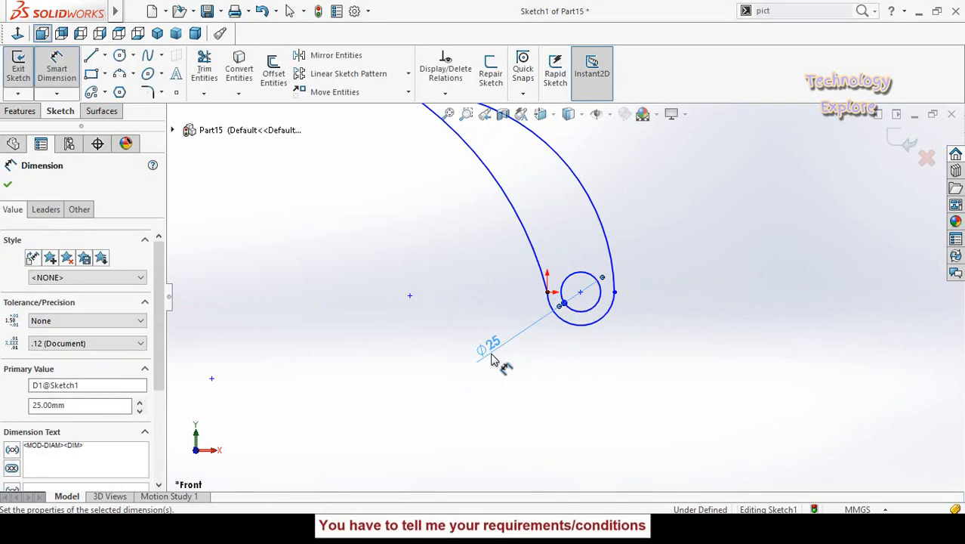
Step: Dimension the radius of the arc that rounds the lever's lower end
left_click(580, 366)
left_click(592, 323)
left_click(675, 373)
key("Return")
scroll(627, 438, "up", 2)
key("Escape")
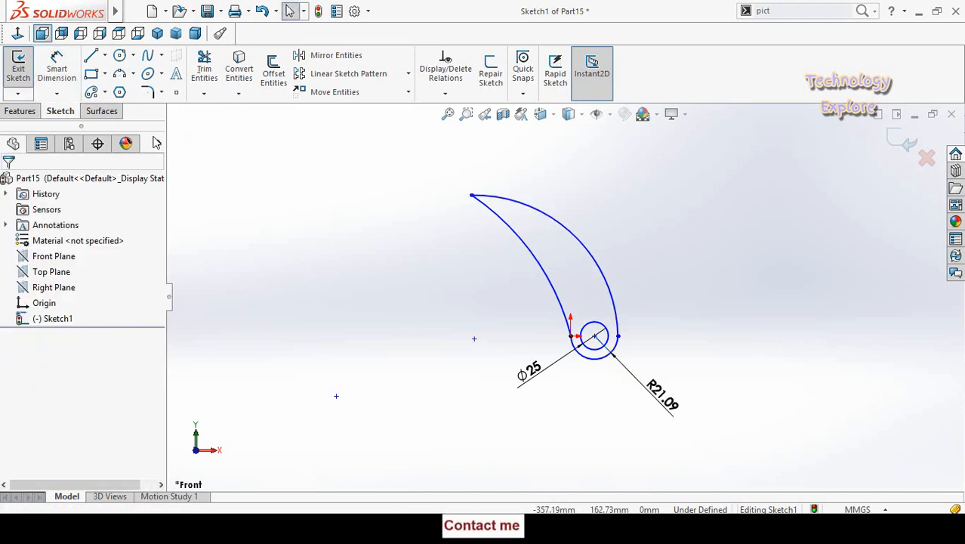
Step: Fillet the lever's pointed upper tip with a 5 mm radius
left_click(148, 92)
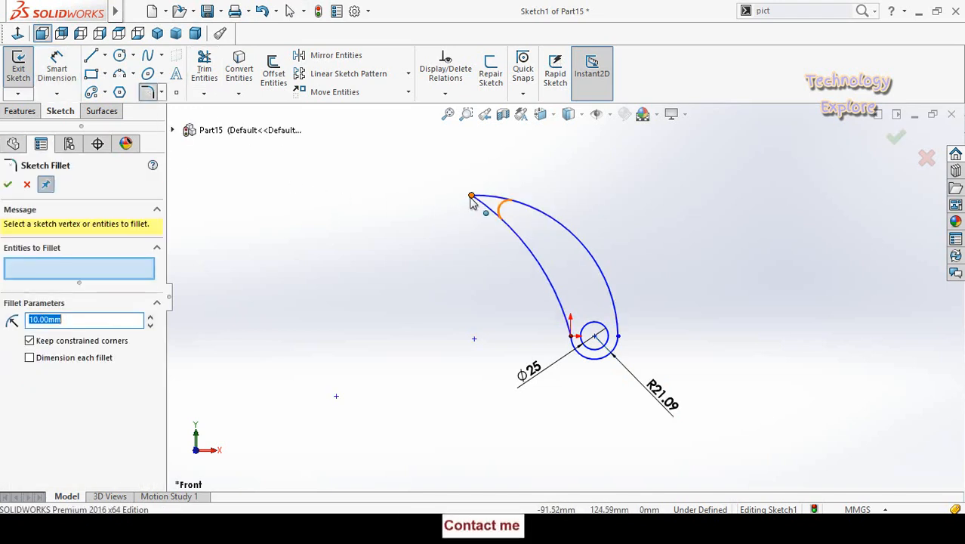
left_click(472, 197)
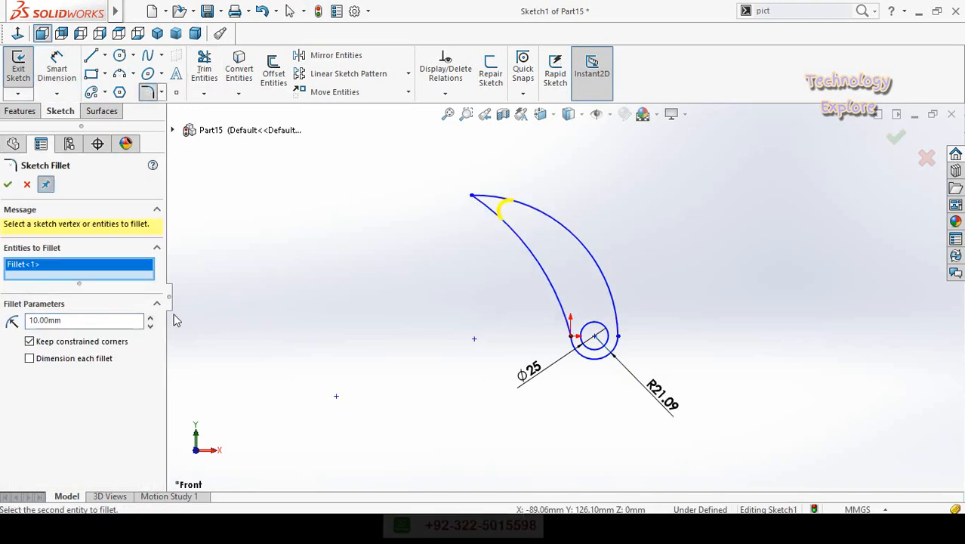
left_click_drag(91, 320, 27, 320)
type("5")
key("Return")
left_click(8, 185)
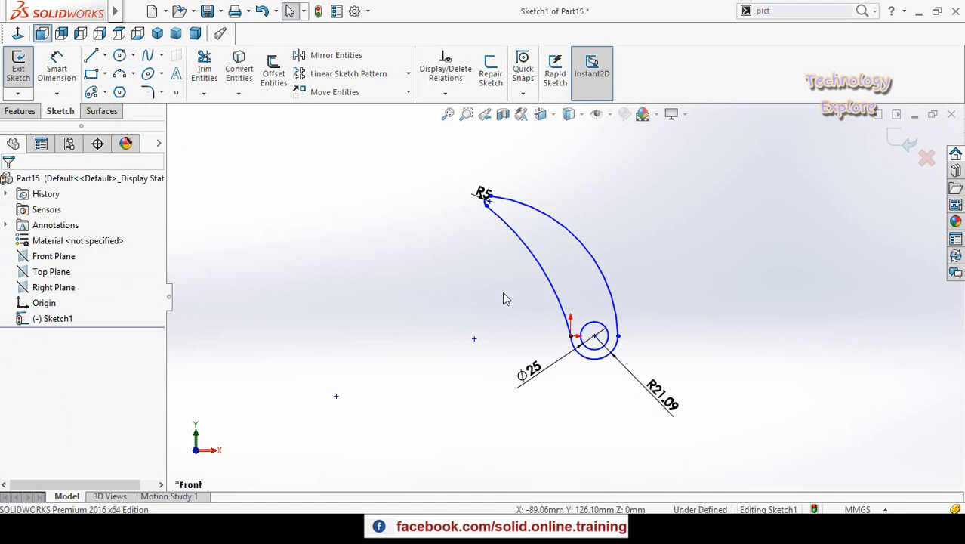
Step: Draw a small circle inside the lever outline, close to its rounded upper tip
scroll(494, 284, "up", 2)
scroll(602, 247, "down", 1)
scroll(491, 256, "down", 3)
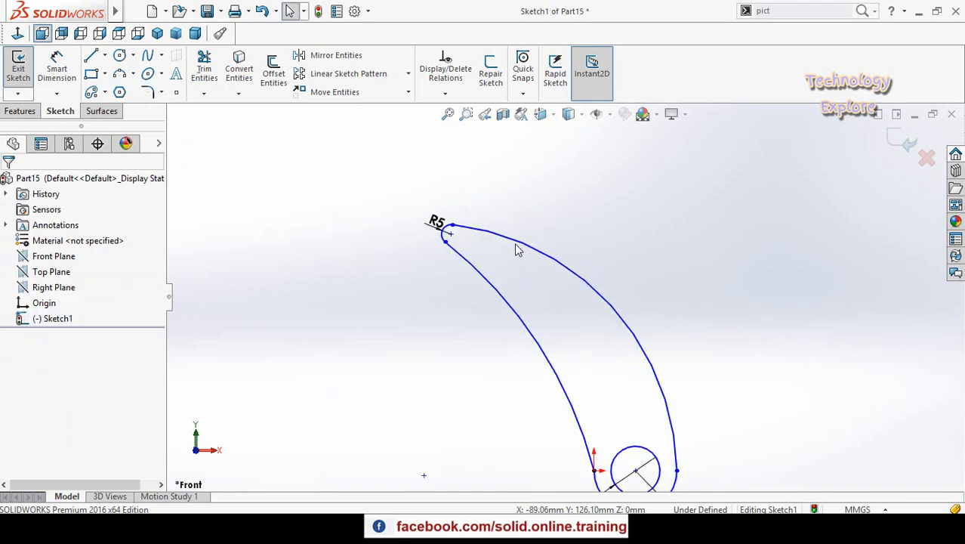
left_click(119, 55)
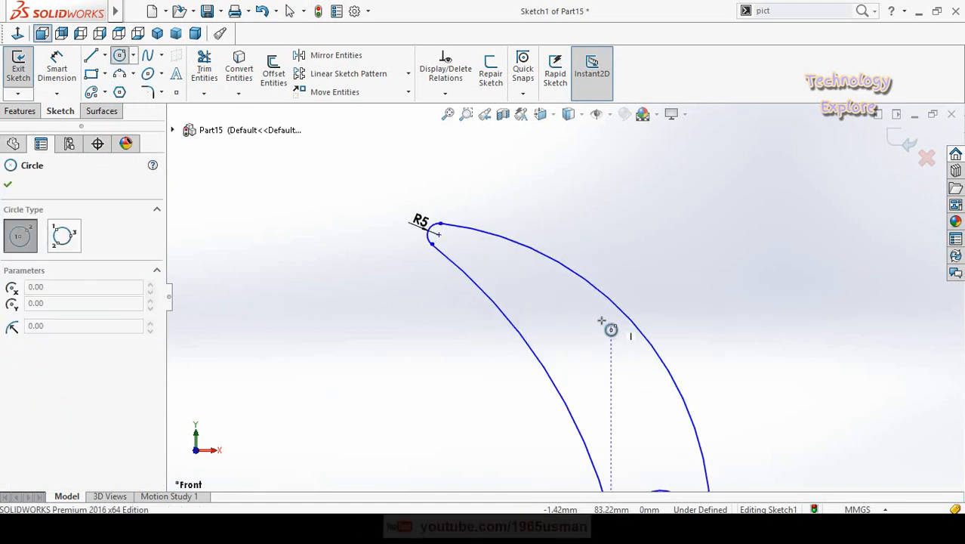
scroll(609, 327, "down", 2)
left_click(337, 176)
left_click(348, 182)
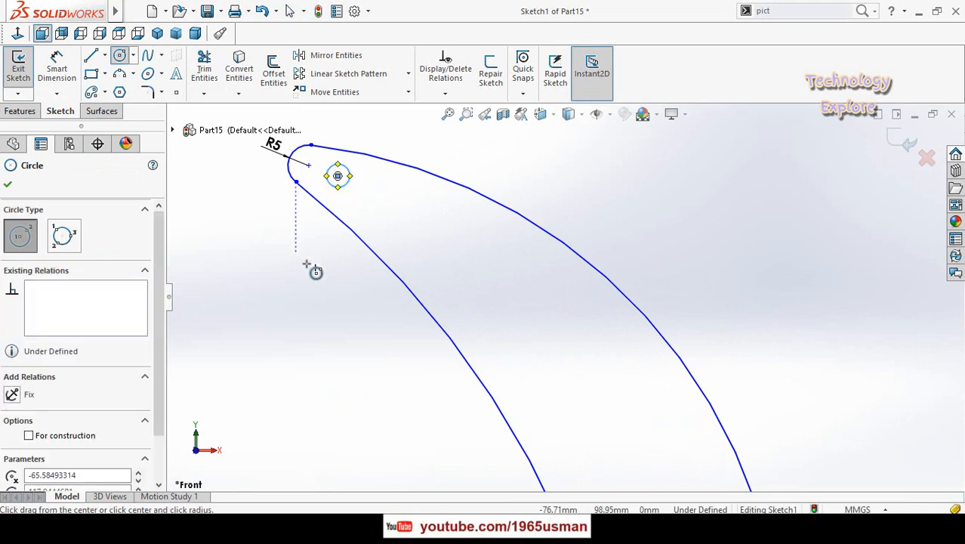
scroll(366, 319, "up", 2)
key("Escape")
scroll(386, 310, "up", 3)
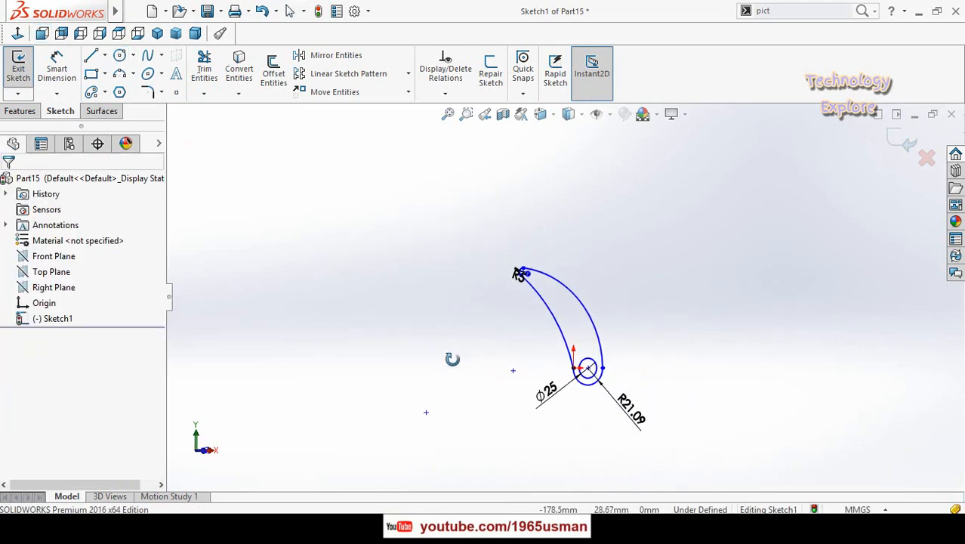
Step: Extrude the lever profile into a solid and save the part as Guide Van Liver
left_click(21, 111)
left_click(25, 67)
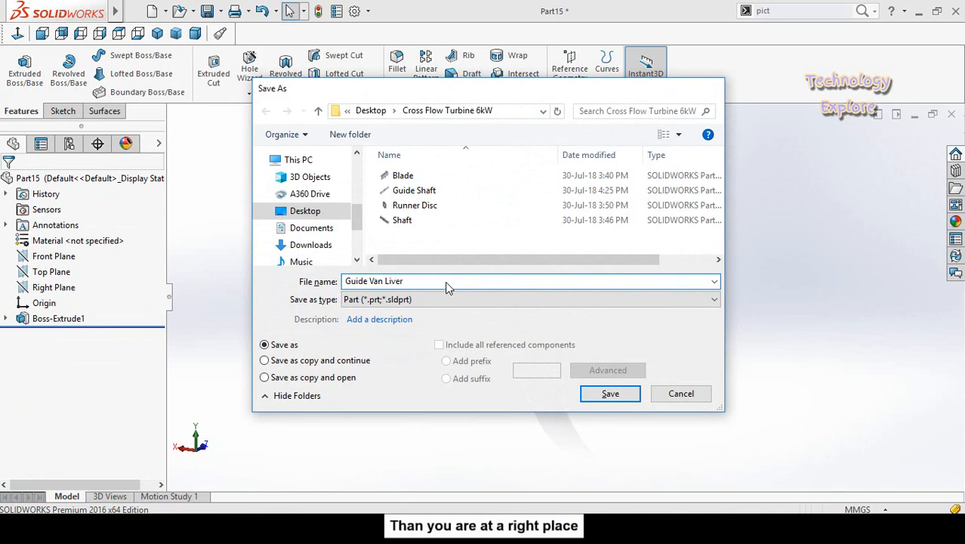
key("Return")
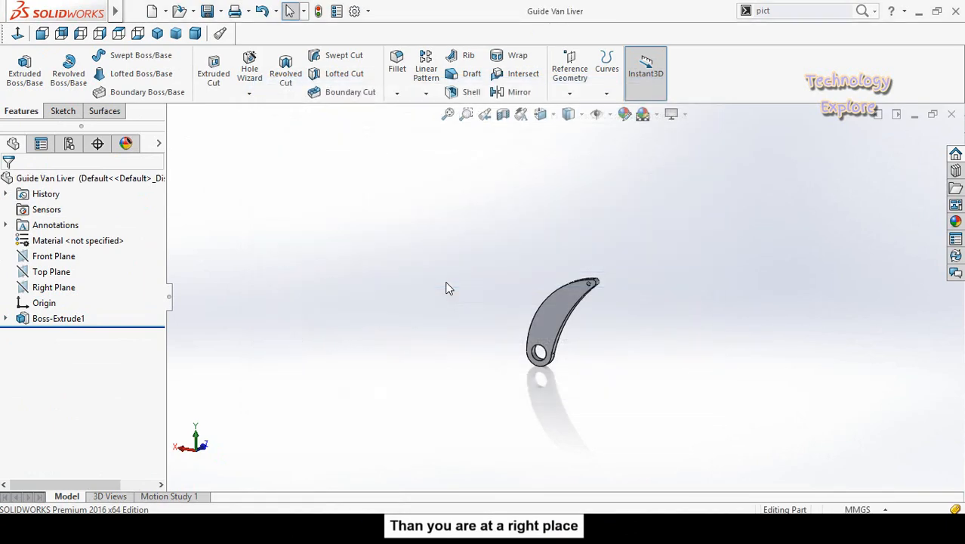
Step: Return to the turbine assembly and mate the Guide Van Liver's large hole concentric with the guide shaft
mouse_move(597, 529)
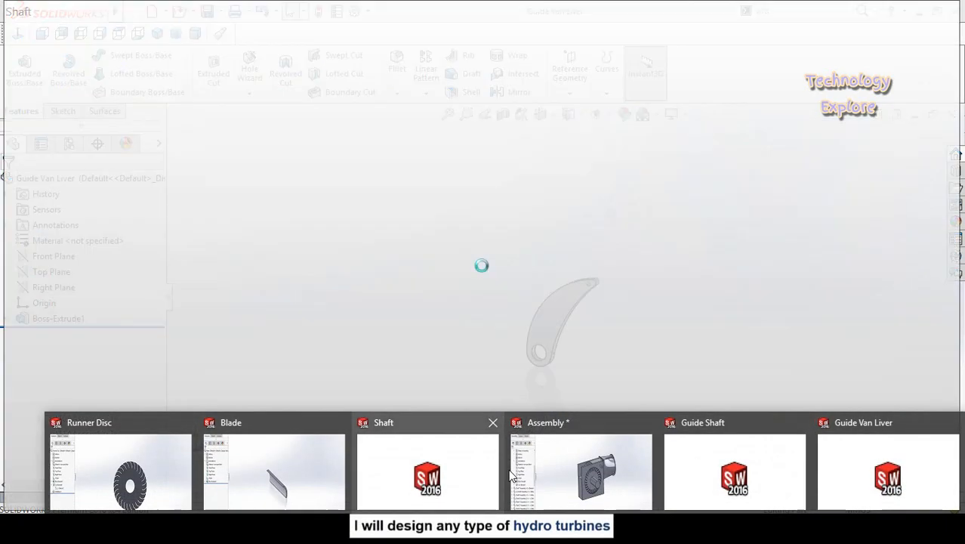
left_click(550, 465)
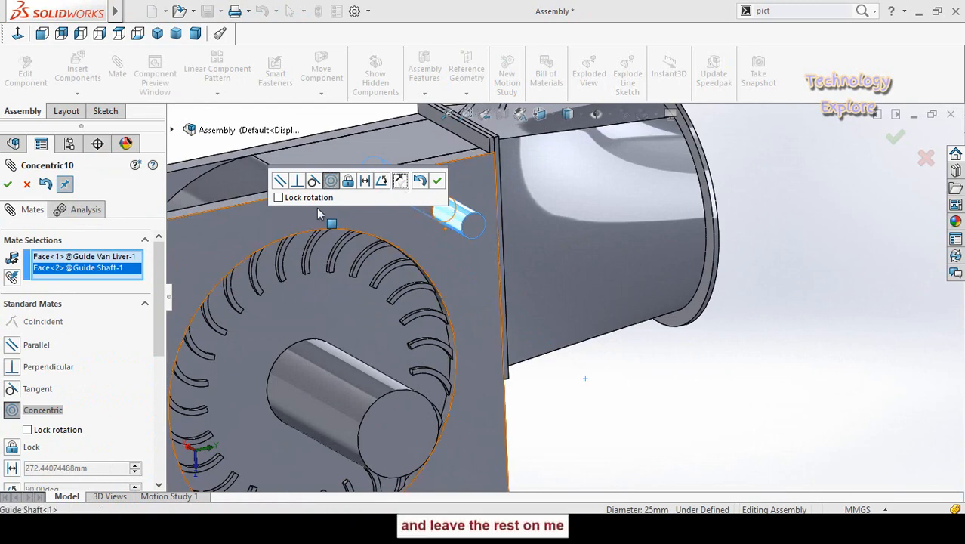
left_click(437, 180)
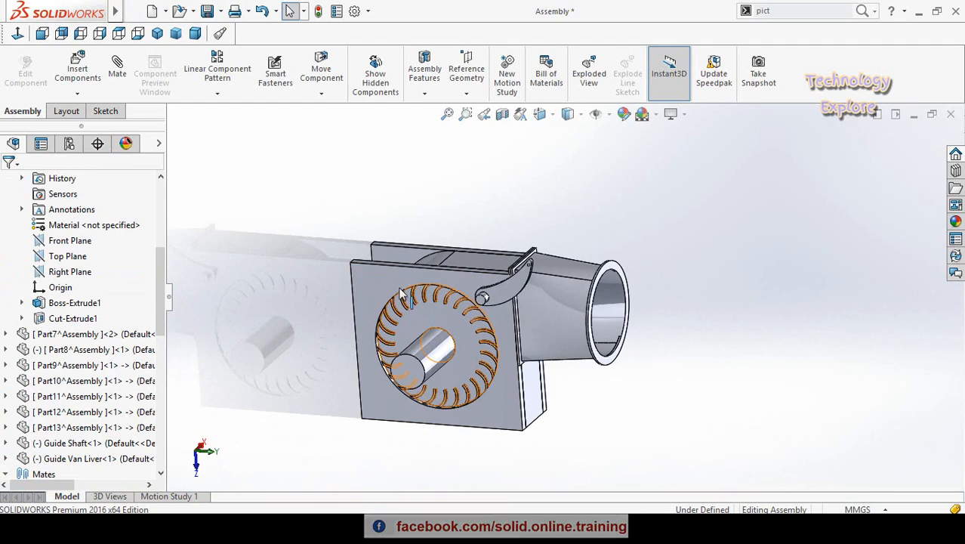
Step: Make the housing's outer side plate transparent and view the assembly square-on from that side
left_click(423, 272)
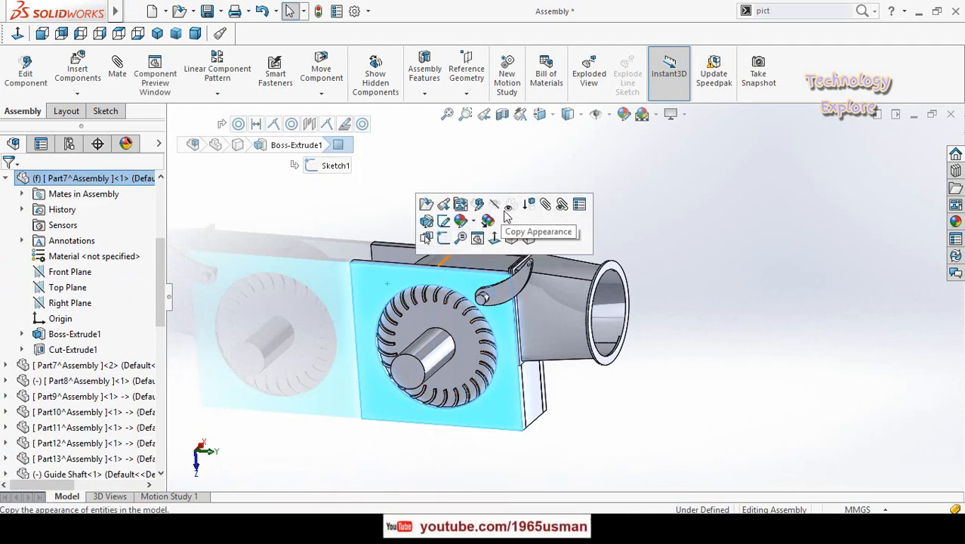
left_click(510, 205)
key("space")
left_click(521, 366)
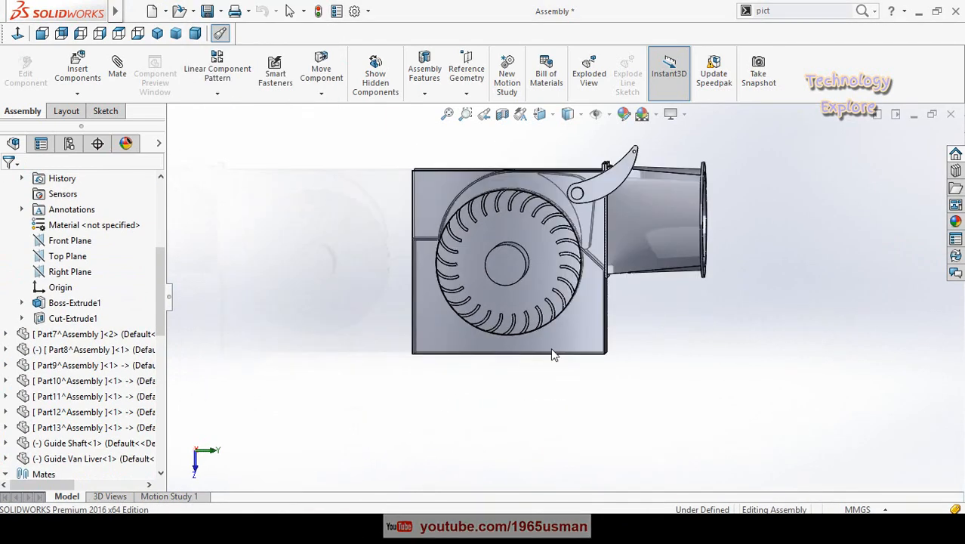
Step: Swing the guide vane lever back and forth to check how the guide vane moves inside the housing
scroll(572, 127, "down", 3)
left_click_drag(662, 173, 641, 144)
left_click(771, 287)
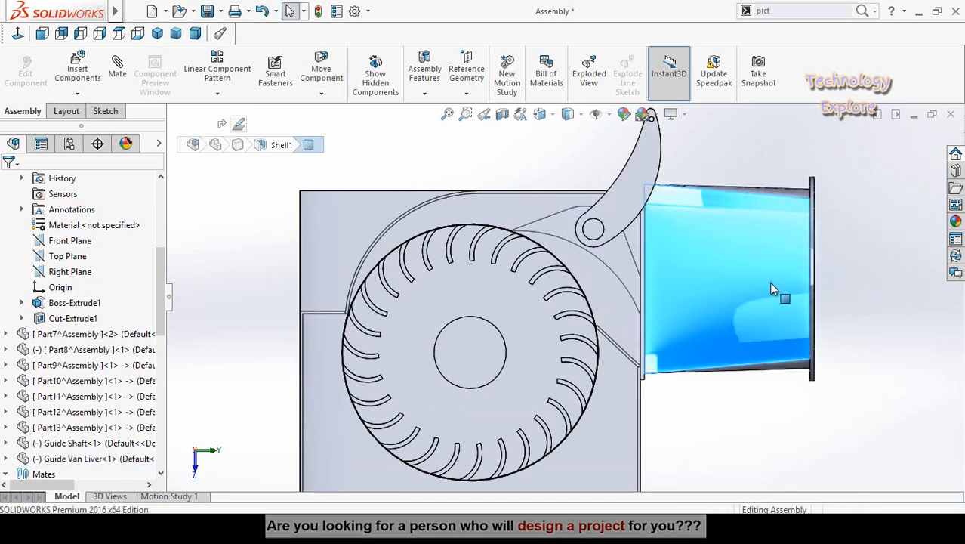
left_click(827, 222)
left_click_drag(646, 185, 645, 212)
left_click(771, 418)
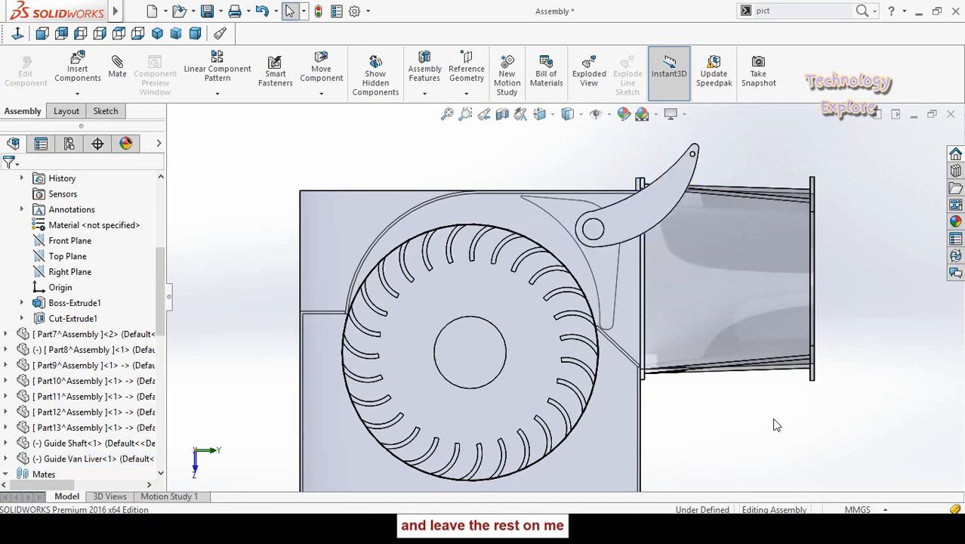
Step: Start an advanced angle mate between the guide vane's flat upper face and the flat face of the housing's top cover
scroll(771, 417, "up", 2)
middle_click_drag(713, 417, 752, 426)
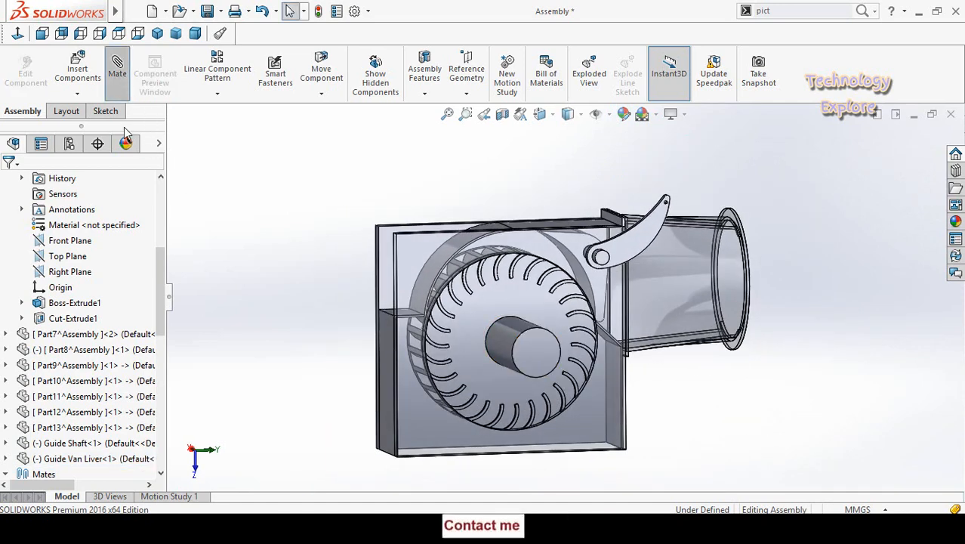
scroll(2, 315, "down", 5)
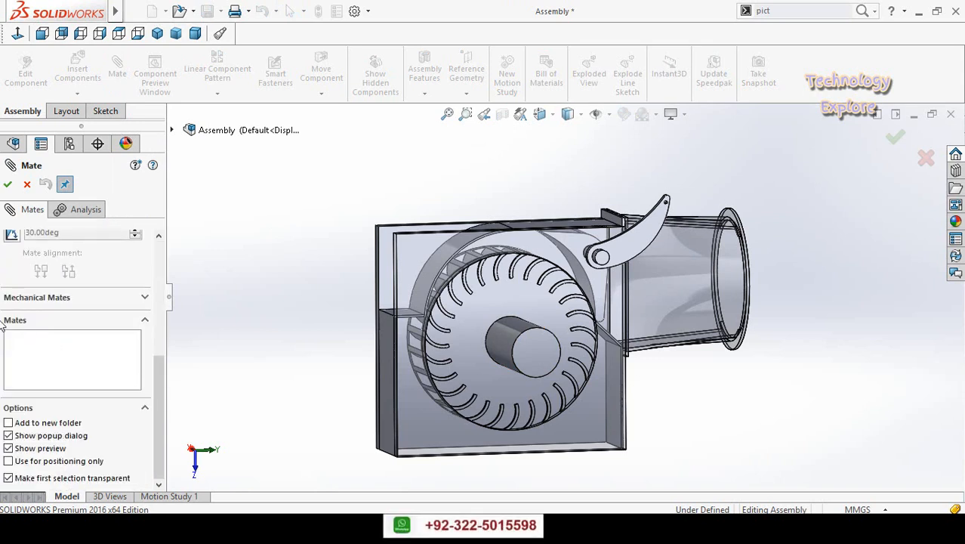
scroll(3, 336, "up", 4)
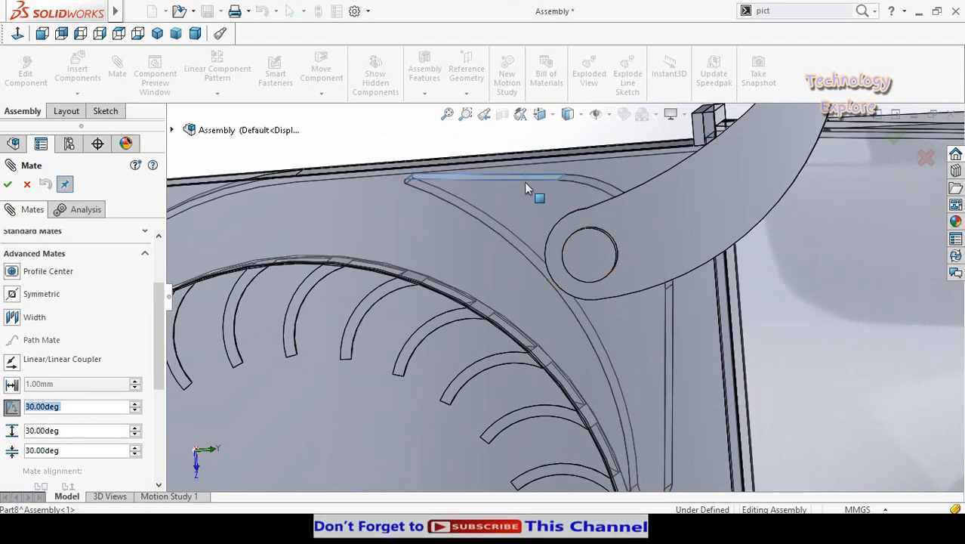
middle_click_drag(529, 188, 558, 157)
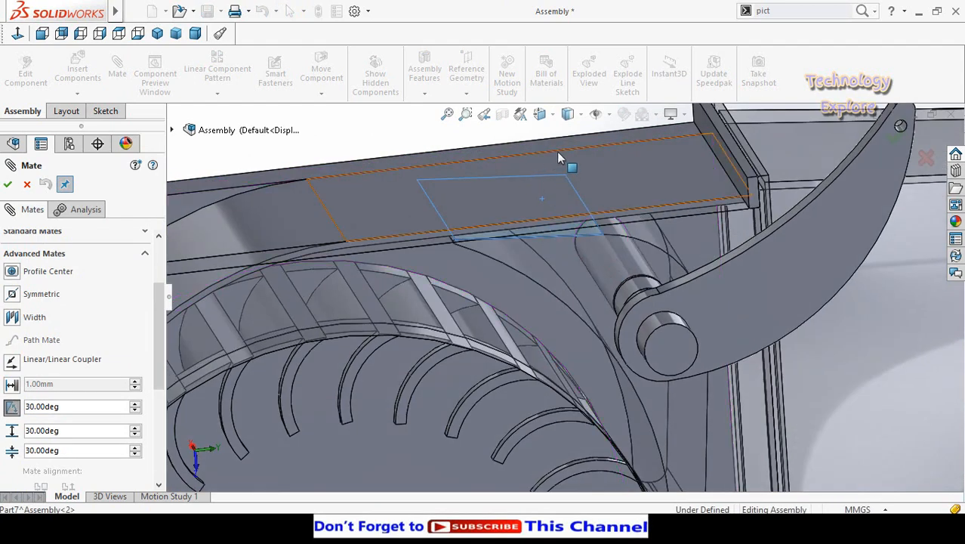
left_click(593, 170)
scroll(602, 250, "up", 5)
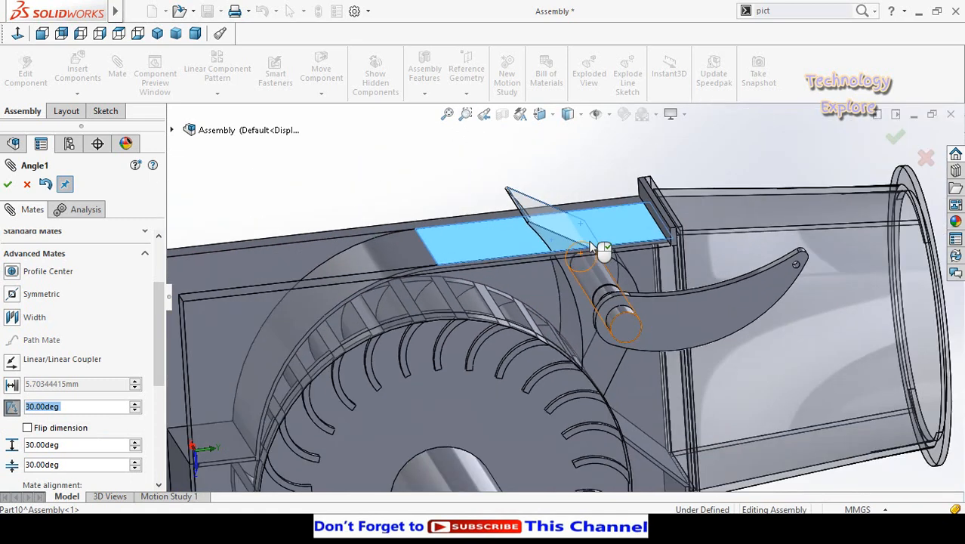
scroll(497, 296, "up", 2)
middle_click_drag(501, 297, 477, 248)
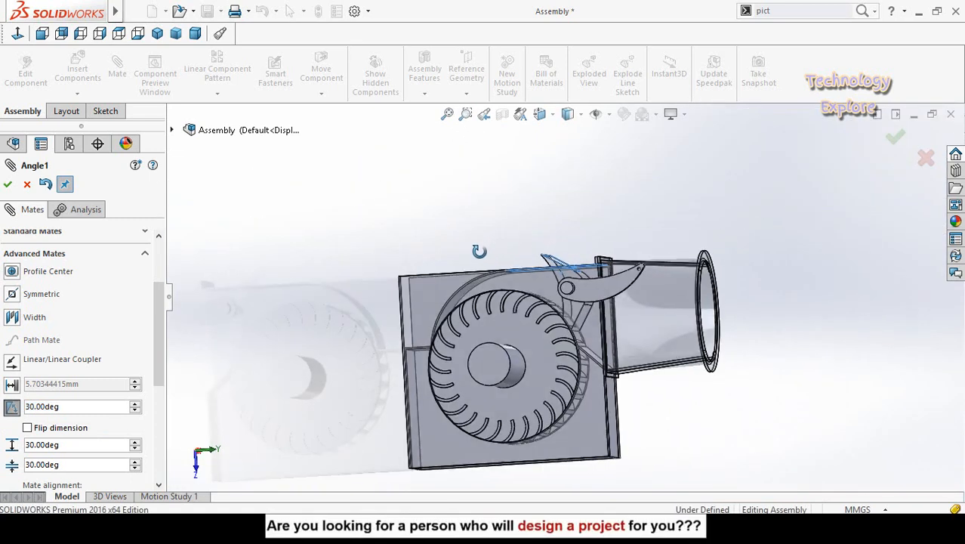
Step: Flip the angle mate's dimension and set its minimum value to 0 degrees
left_click_drag(159, 353, 158, 389)
left_click(27, 330)
double_click(34, 367)
type("0")
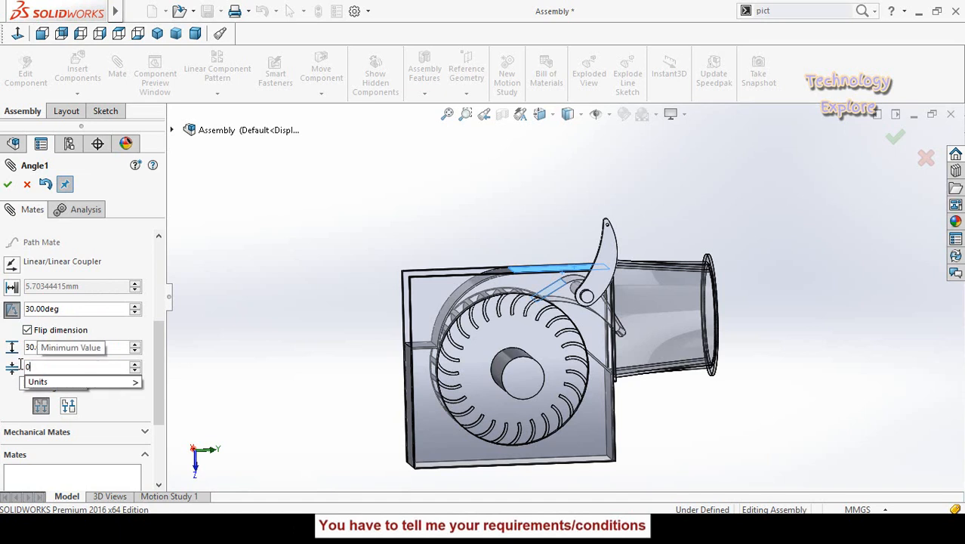
key("Return")
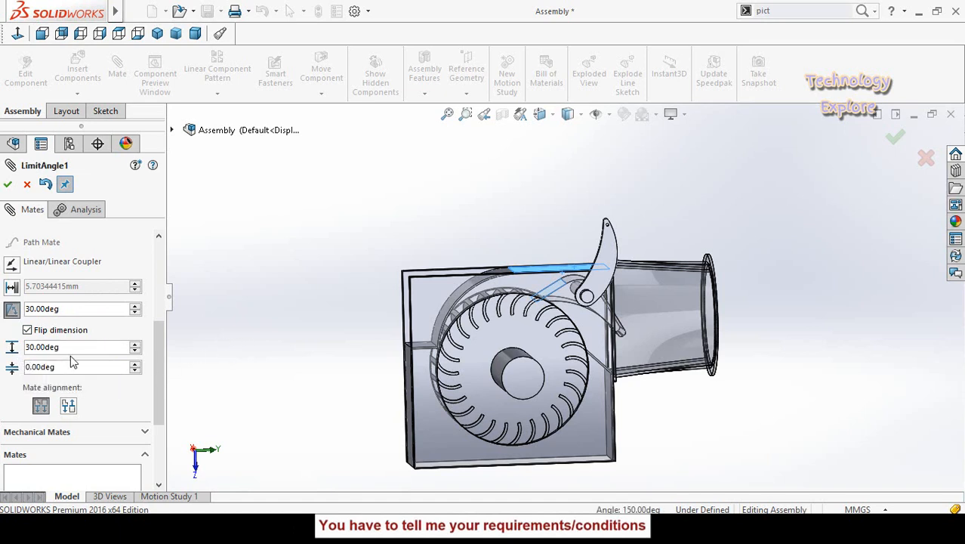
Step: Set the limit angle's maximum value to 20 degrees and accept the guide vane mate
double_click(66, 352)
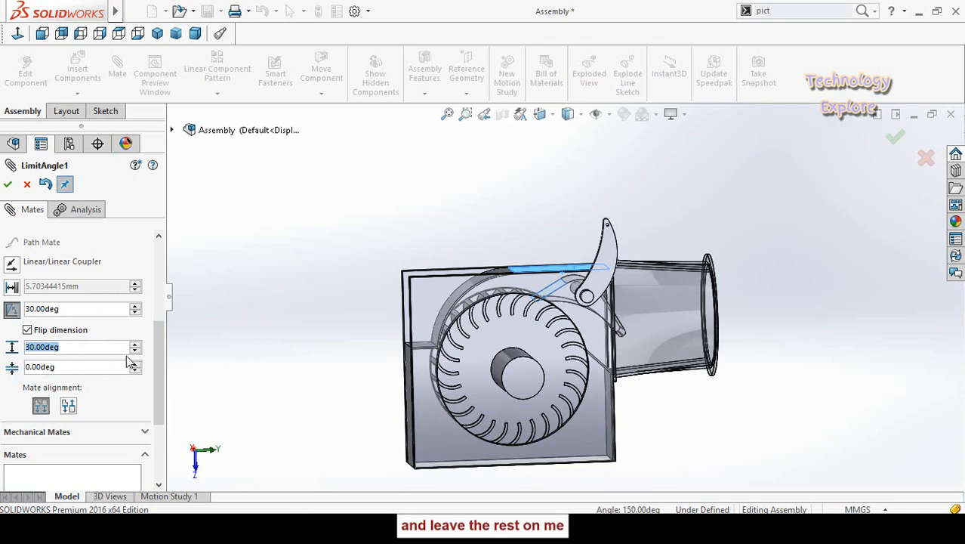
key("space")
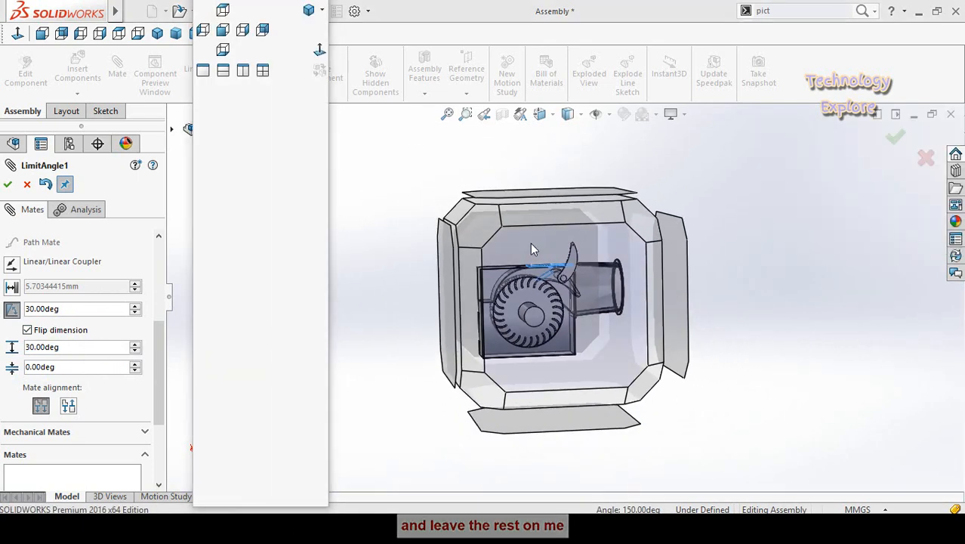
left_click(532, 246)
scroll(568, 215, "down", 5)
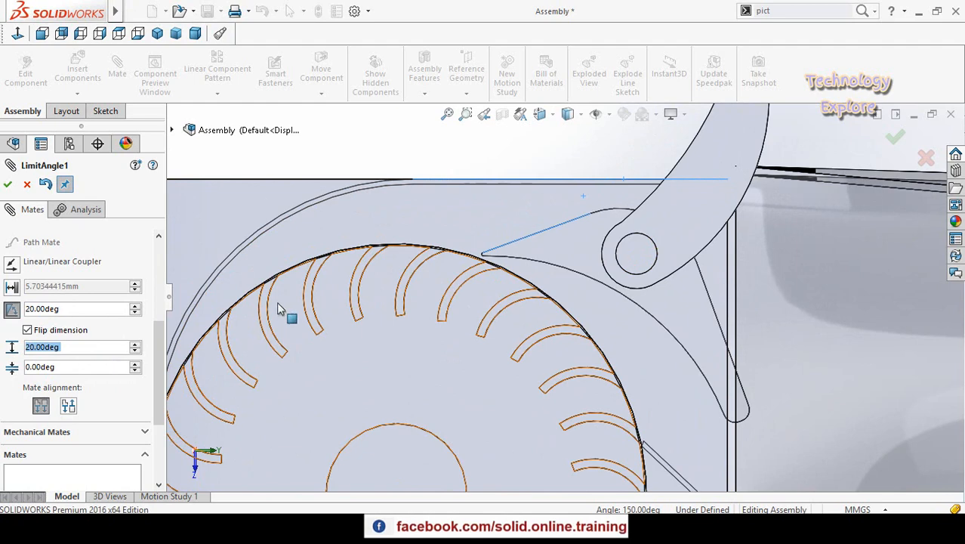
scroll(330, 336, "up", 1)
scroll(330, 341, "up", 3)
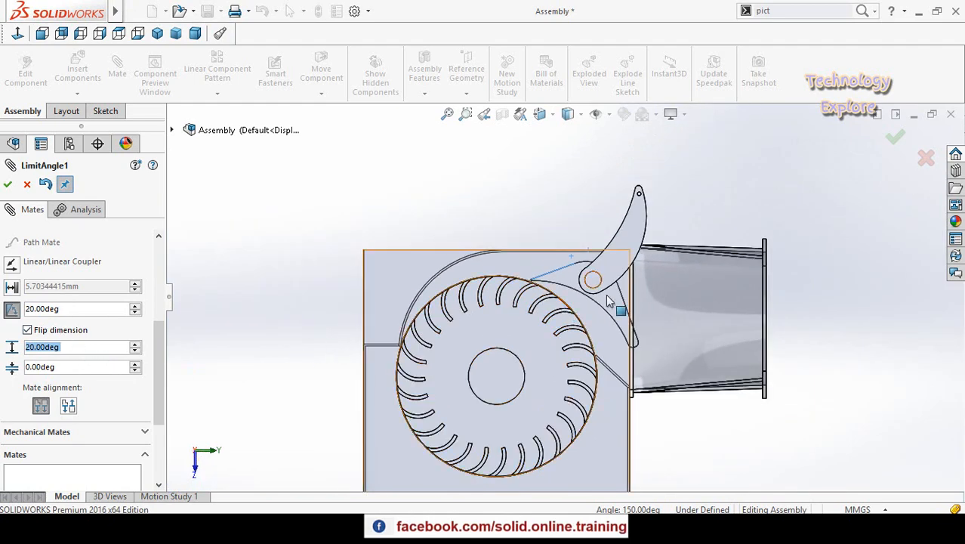
scroll(605, 293, "down", 3)
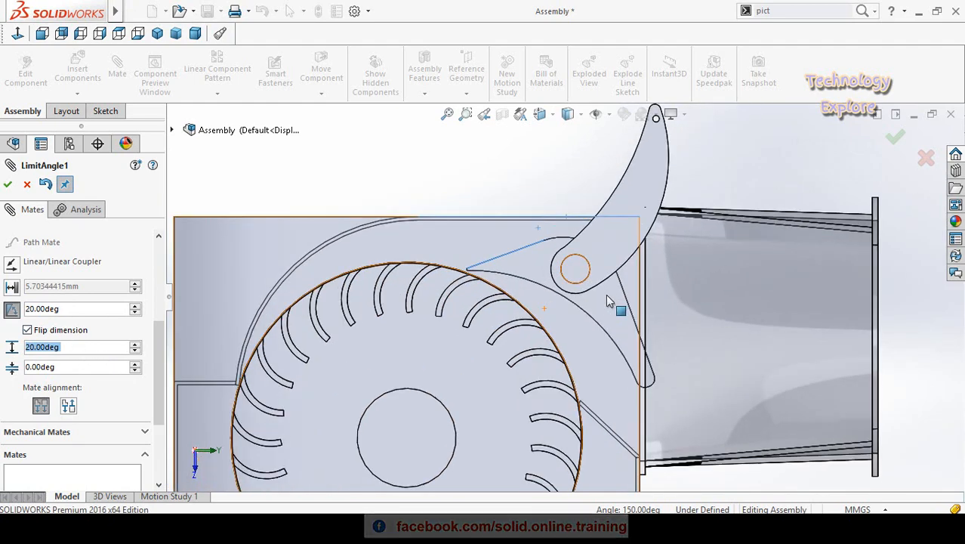
left_click(8, 185)
left_click(7, 185)
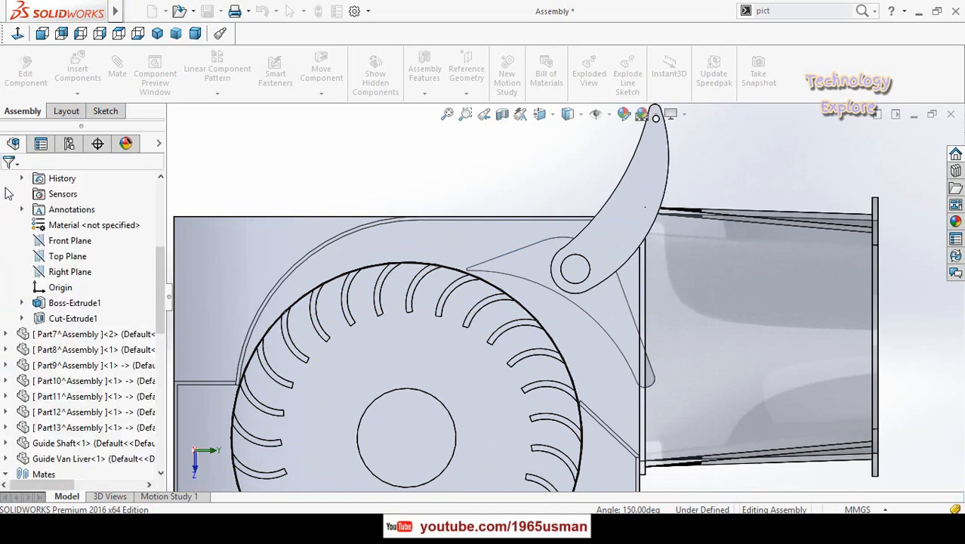
Step: Swing the lever through its limited range and turn off the outer side plate's transparency
left_click_drag(662, 157, 701, 304)
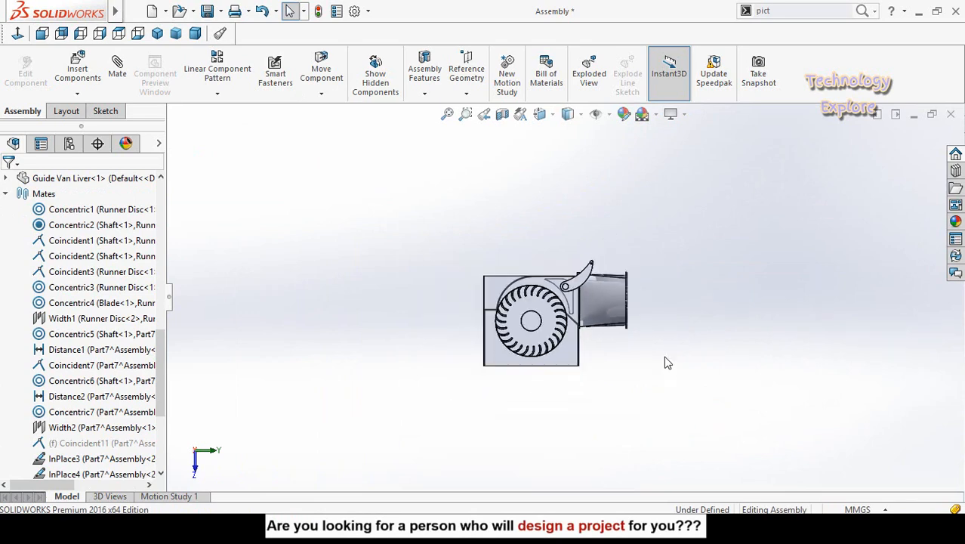
middle_click_drag(667, 361, 549, 358)
left_click(549, 357)
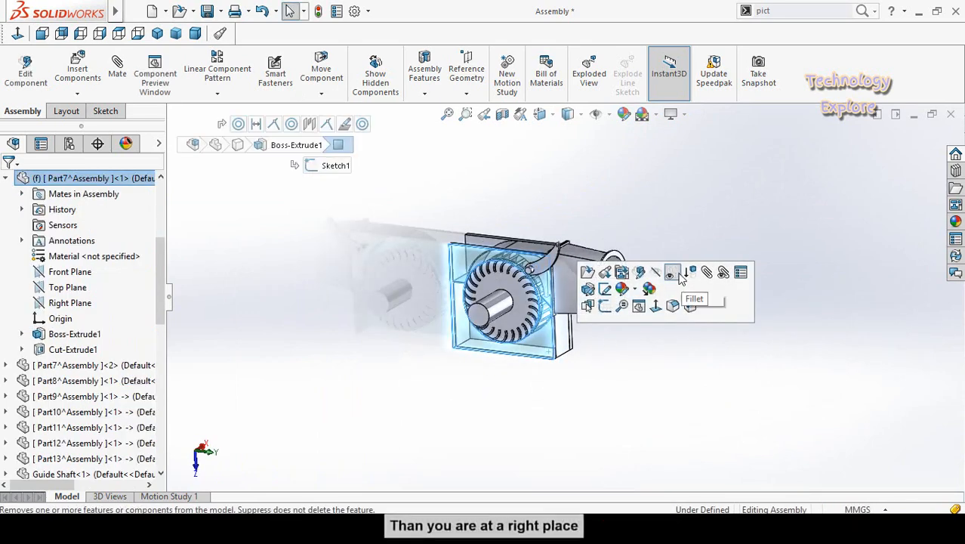
left_click(578, 386)
Step: Apply a standard red color to the main shaft at part level
middle_click_drag(579, 386, 606, 370)
scroll(604, 332, "down", 4)
left_click(532, 285)
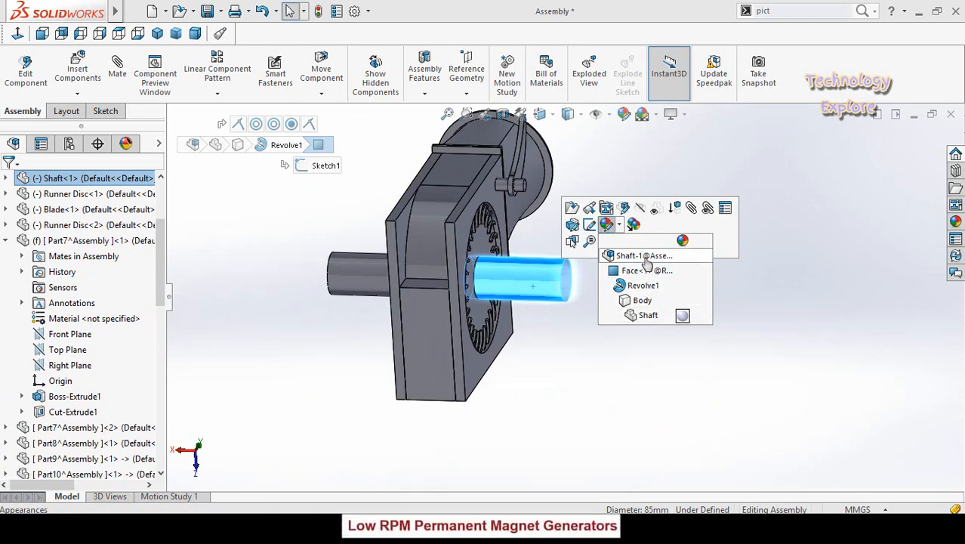
left_click(647, 316)
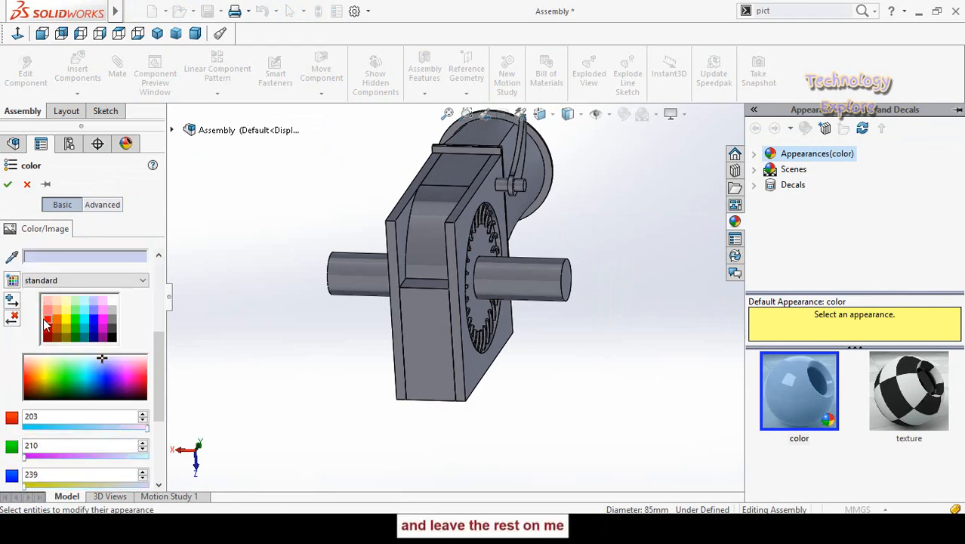
left_click(48, 320)
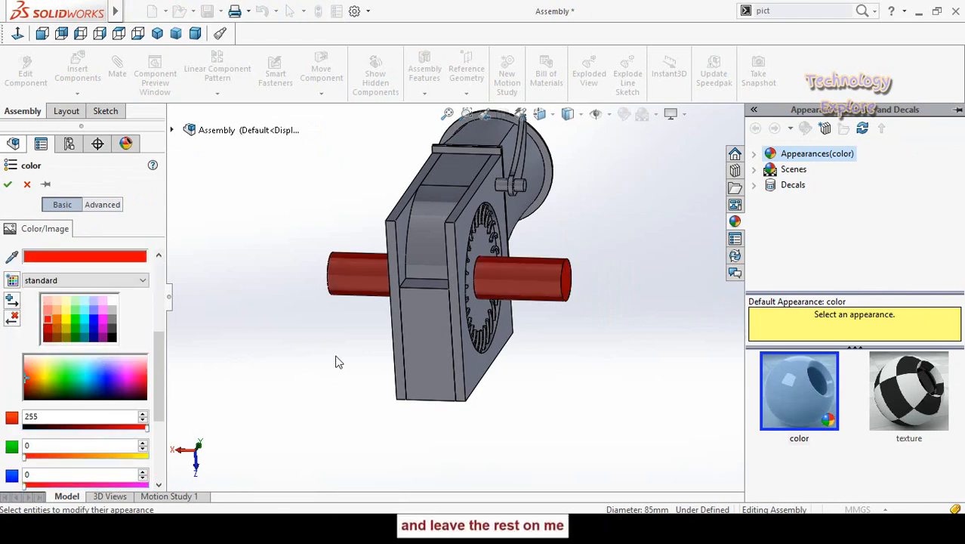
key("Return")
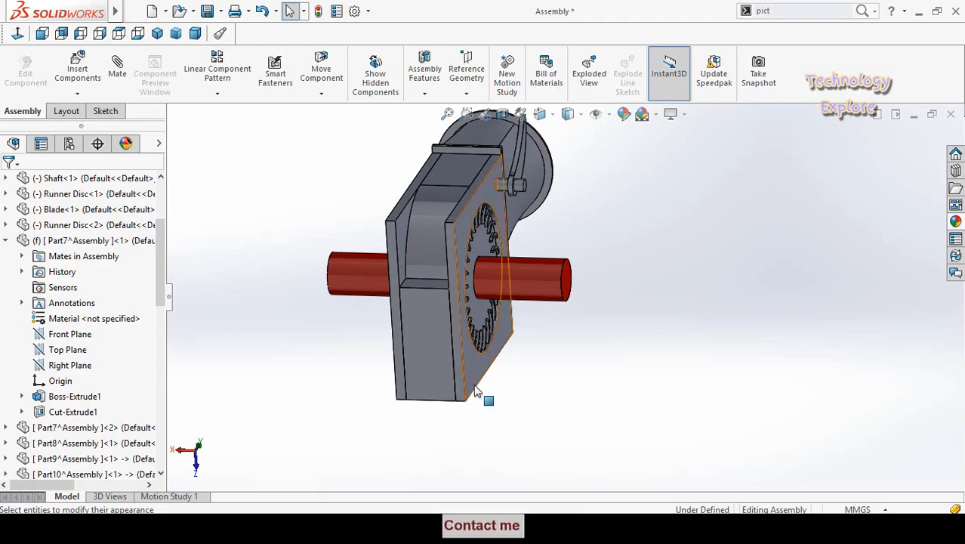
Step: Color the side plates blue, runner discs teal, inlet duct yellow, lever purple and guide shaft red
left_click(487, 394)
left_click(559, 322)
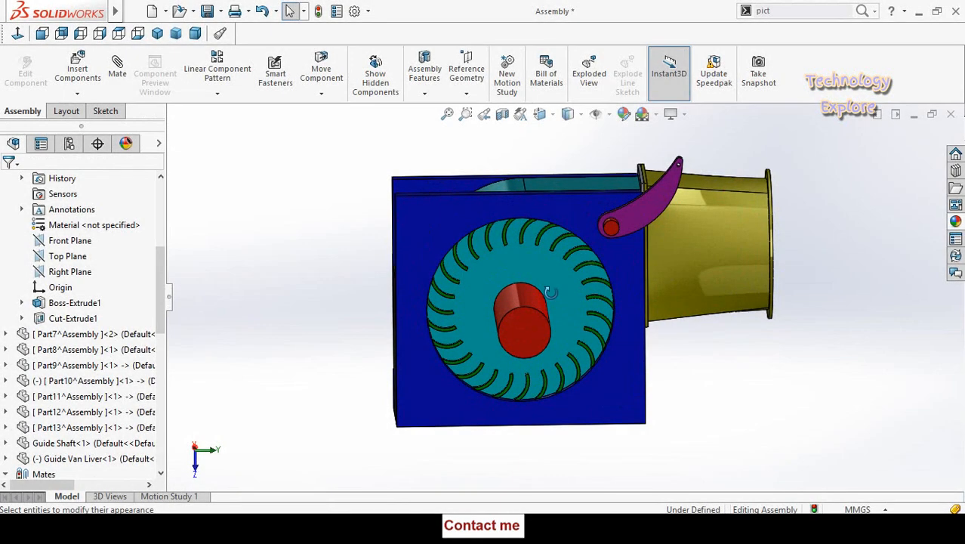
middle_click_drag(555, 286, 563, 373)
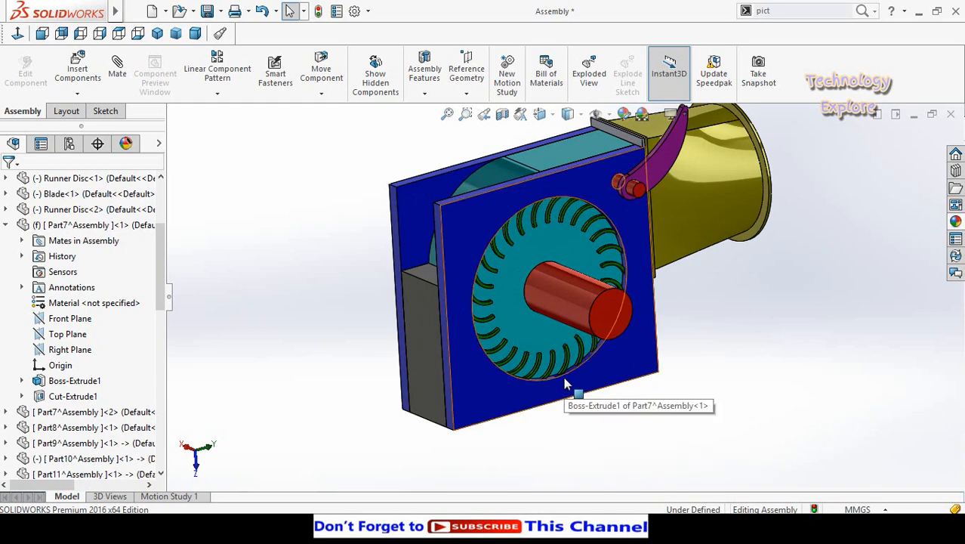
Step: Sketch a stepped flange half-profile above a horizontal centerline in a new part and dimension its diameters 86, 302 and 330 mm
left_click(68, 111)
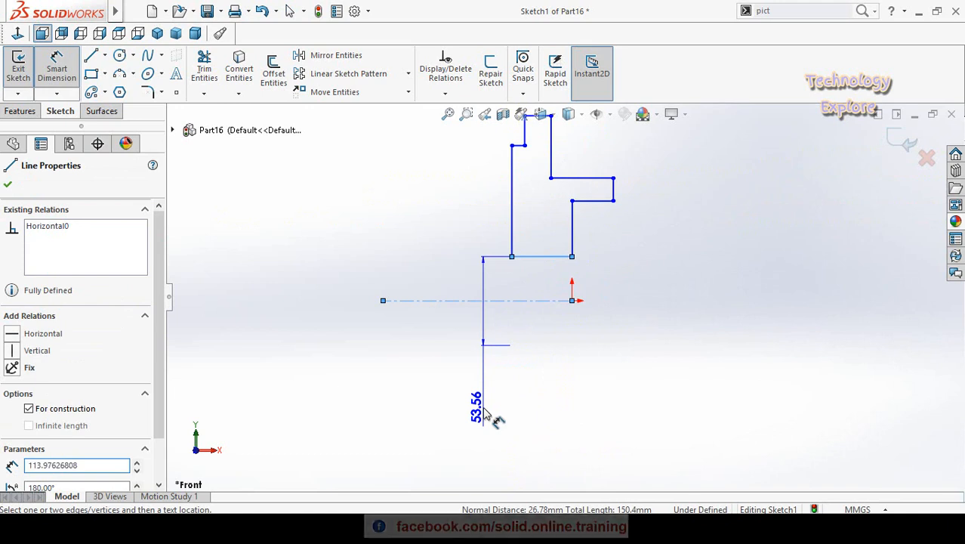
left_click(482, 406)
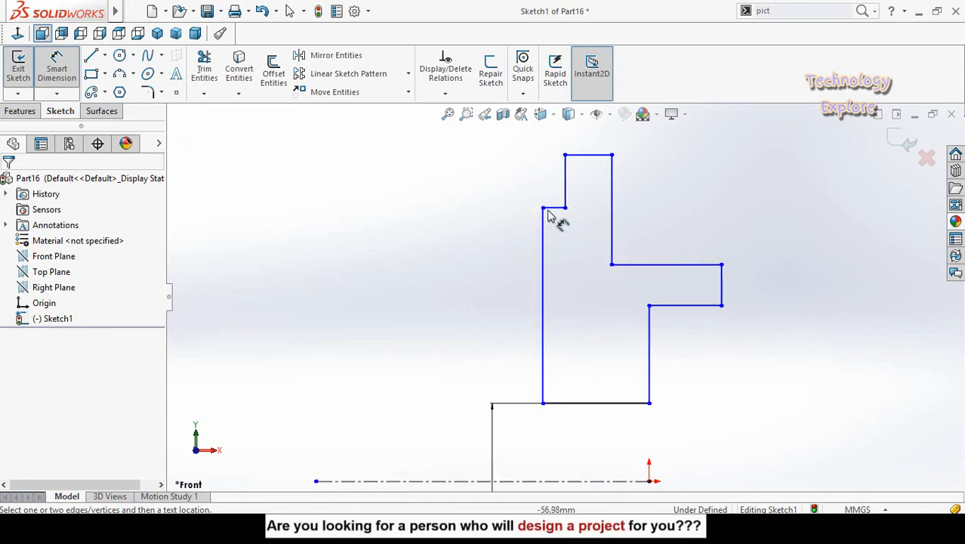
left_click(552, 209)
scroll(338, 302, "up", 3)
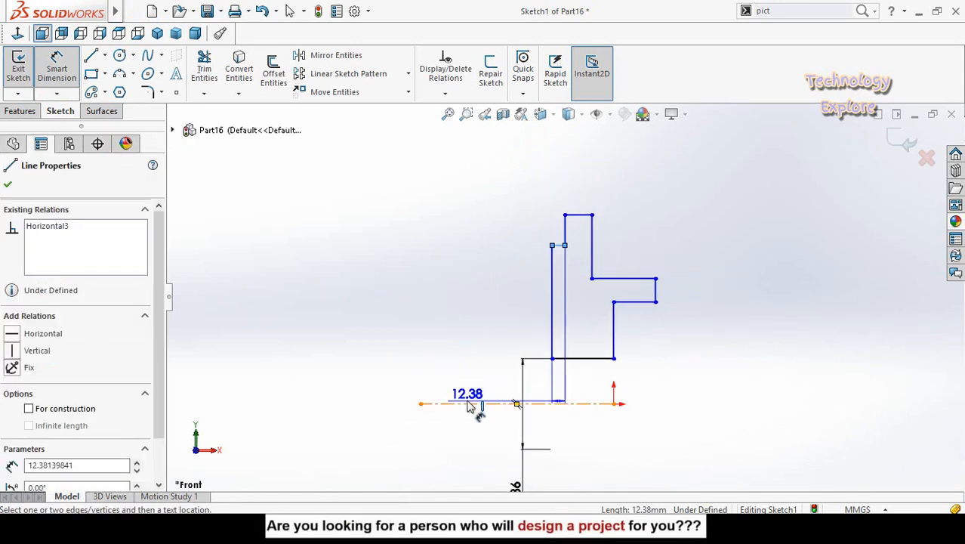
left_click(466, 404)
left_click(339, 457)
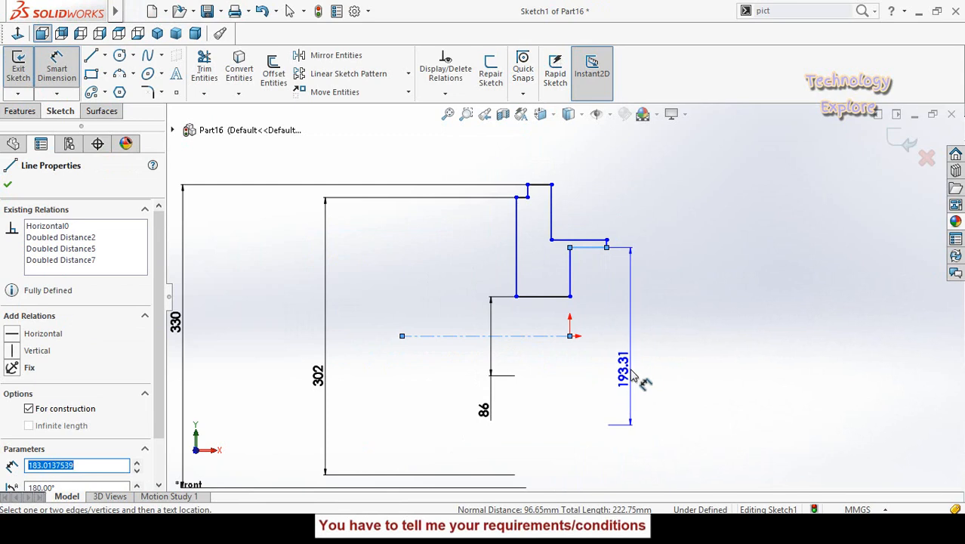
Step: Fully define the profile with a 200 mm diameter, 3, 10 and 20 mm step widths, a 5 mm offset and 5 mm lip thickness
left_click(633, 376)
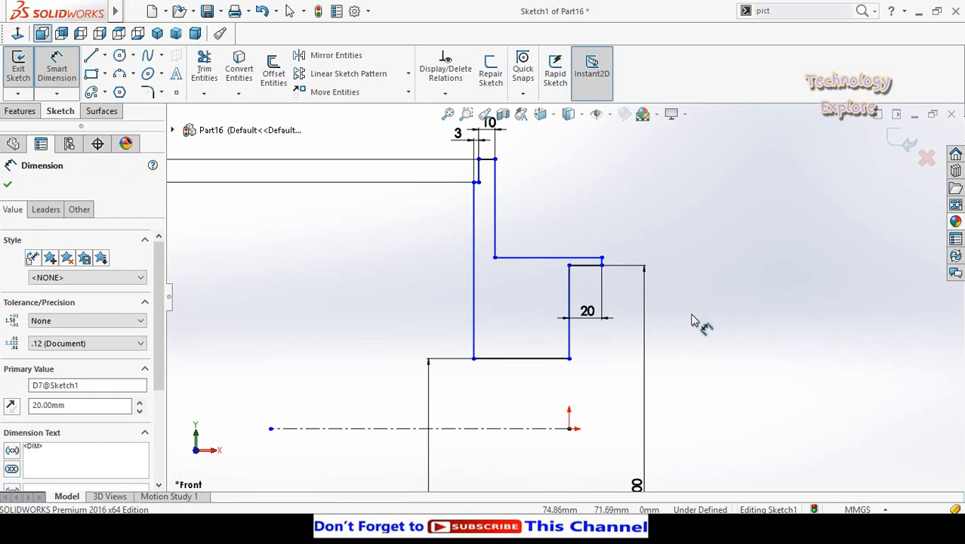
left_click(538, 387)
scroll(542, 318, "up", 2)
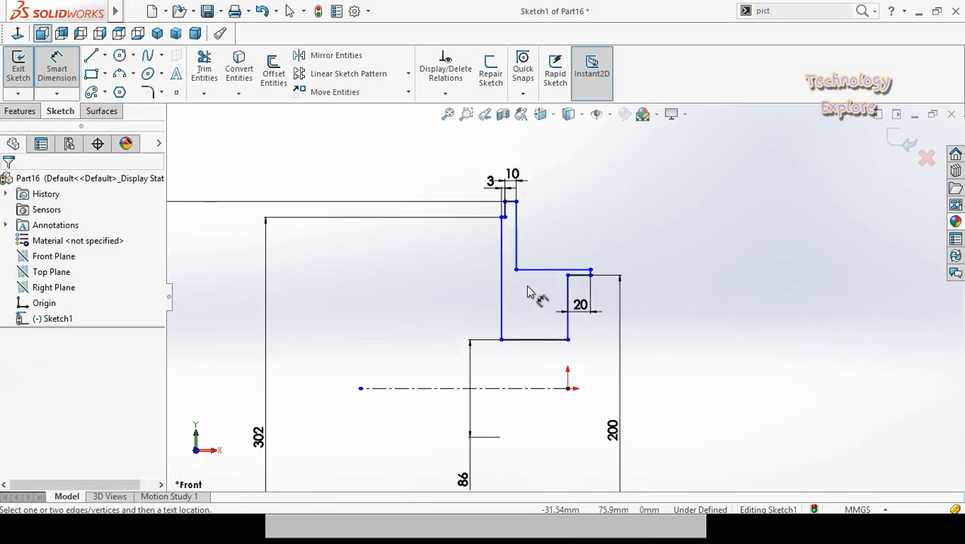
scroll(528, 286, "down", 2)
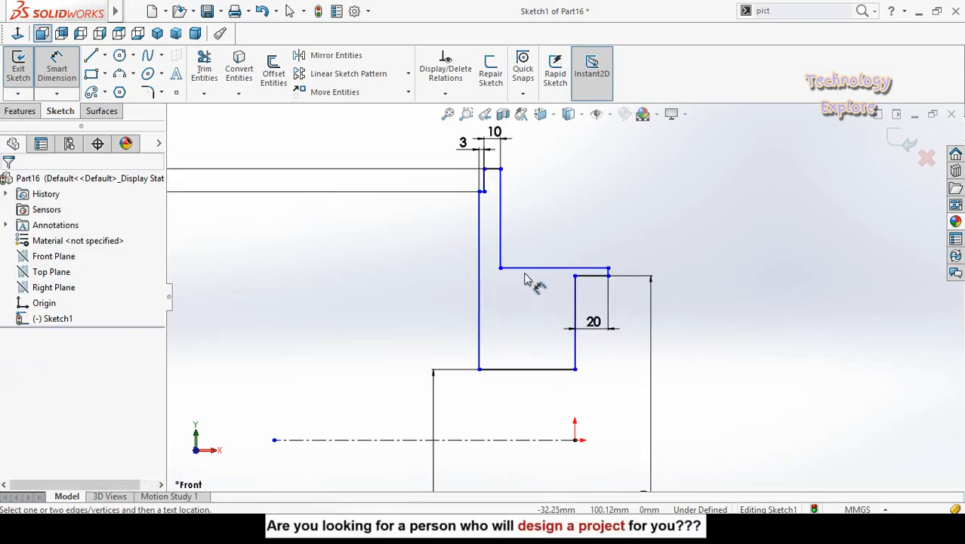
left_click(537, 265)
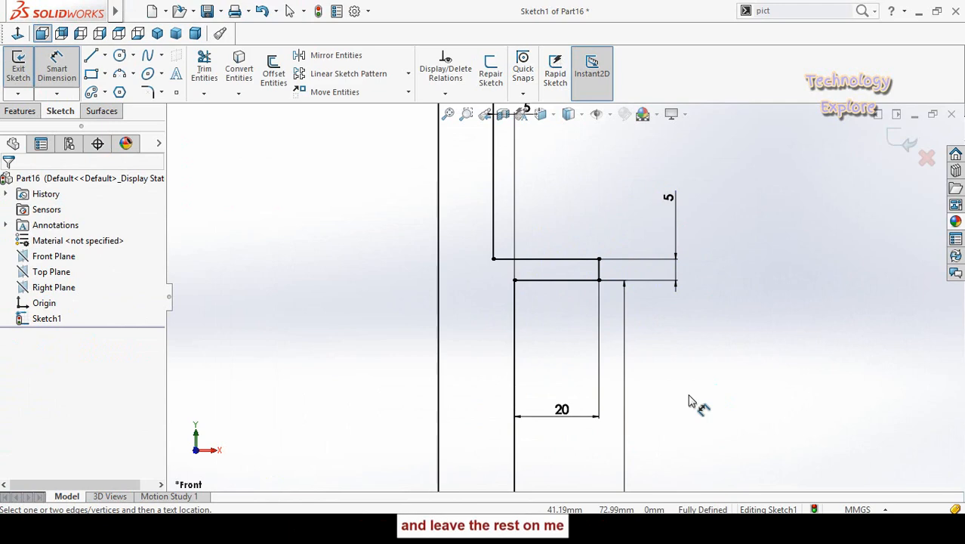
scroll(690, 401, "up", 3)
left_click(20, 111)
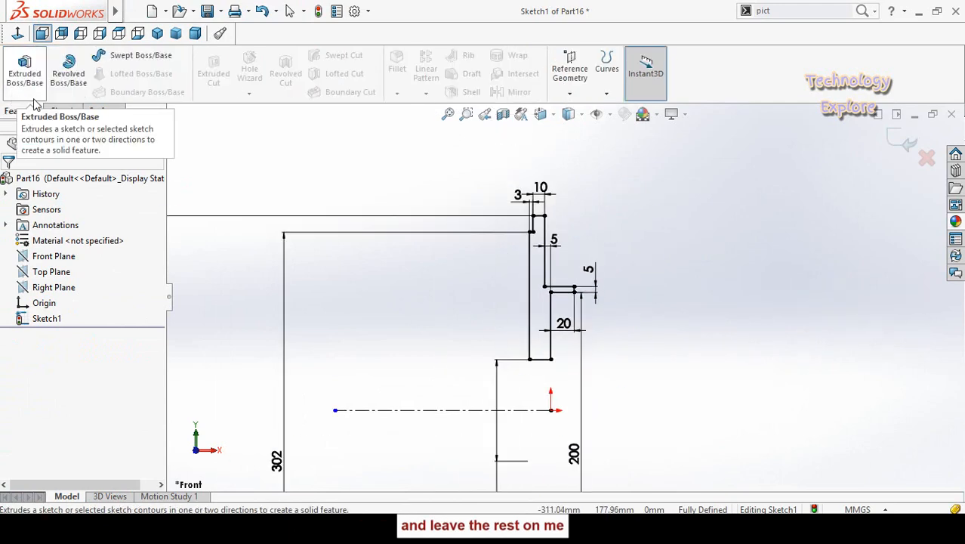
Step: Revolve the flange profile 360° about its centerline and save the part as Side Disc of Turbine in the Cross Flow Turbine 6kW folder
left_click(68, 72)
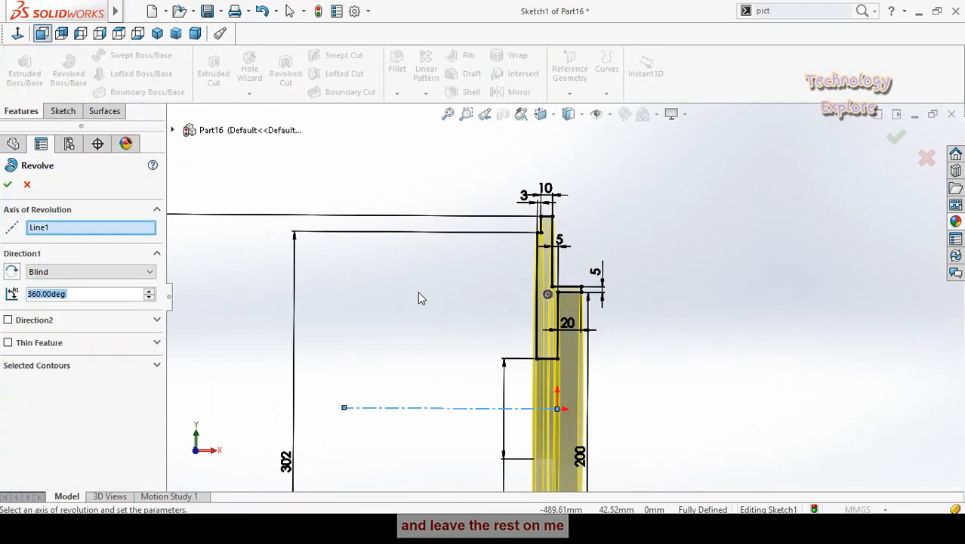
left_click(8, 184)
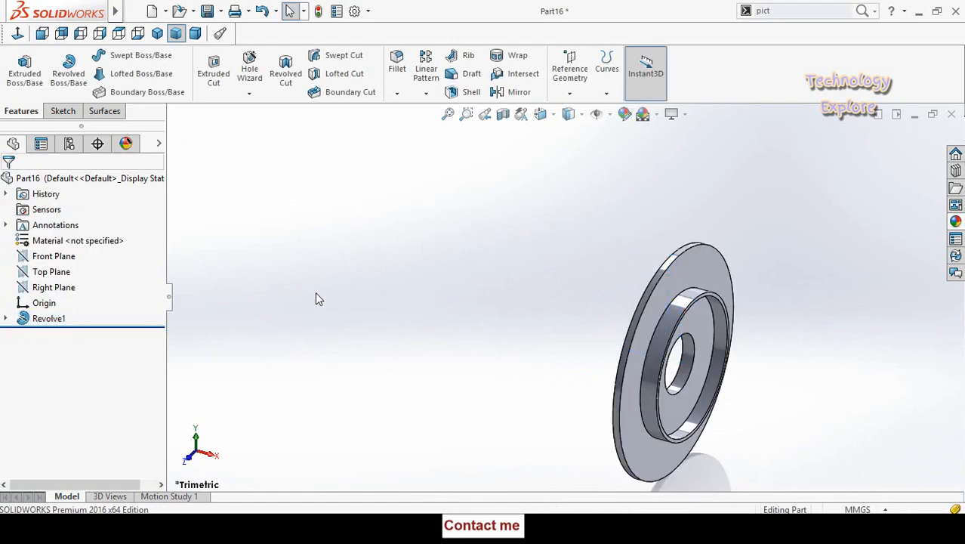
middle_click_drag(345, 301, 378, 339)
middle_click_drag(489, 375, 495, 402)
key("ctrl+s")
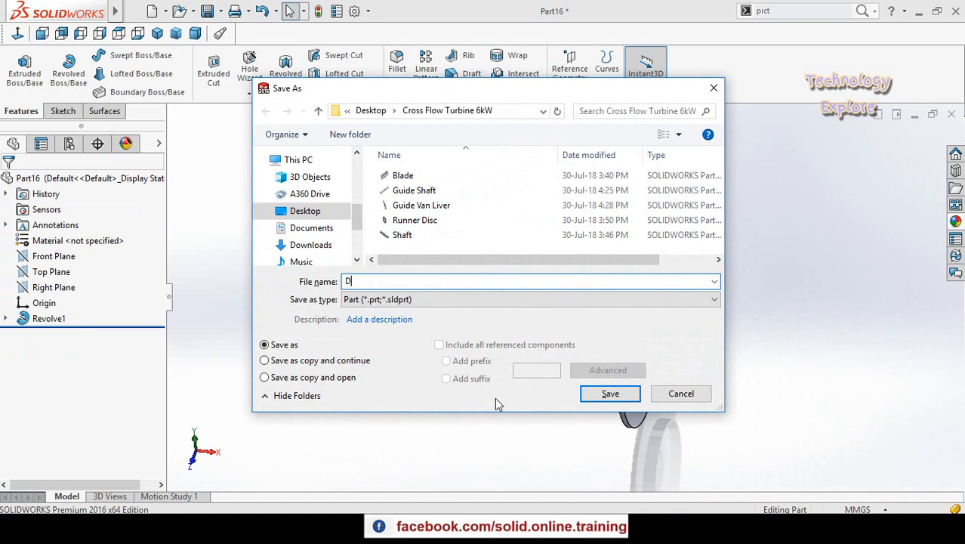
type("Side")
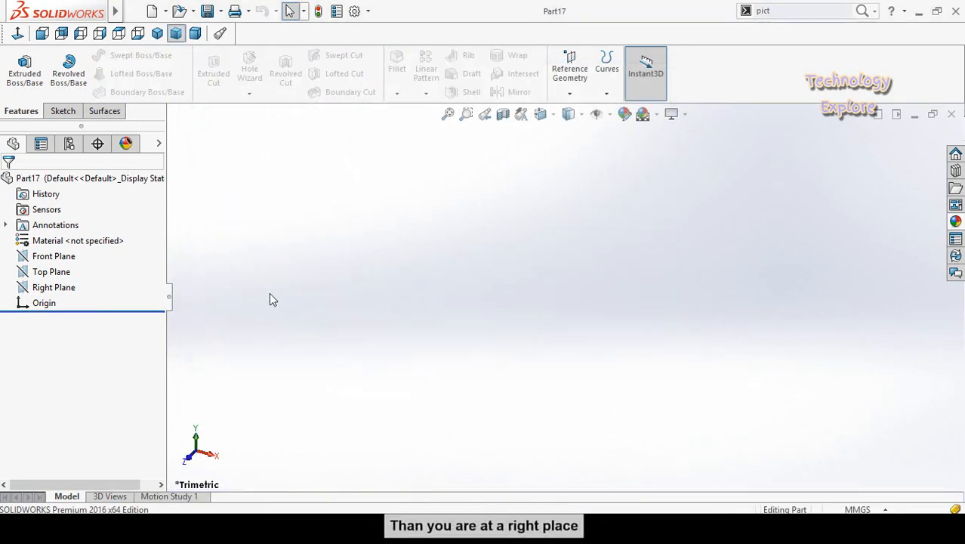
Step: On a new part's Front Plane, sketch two stacked rectangles with equal, collinear sides and a horizontal centerline about 115 mm long from the origin
left_click(50, 261)
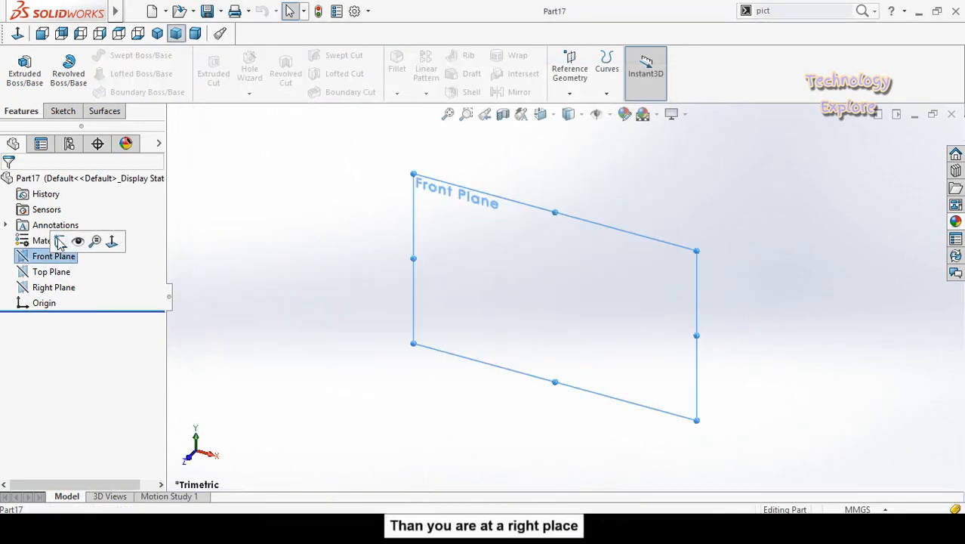
left_click(61, 241)
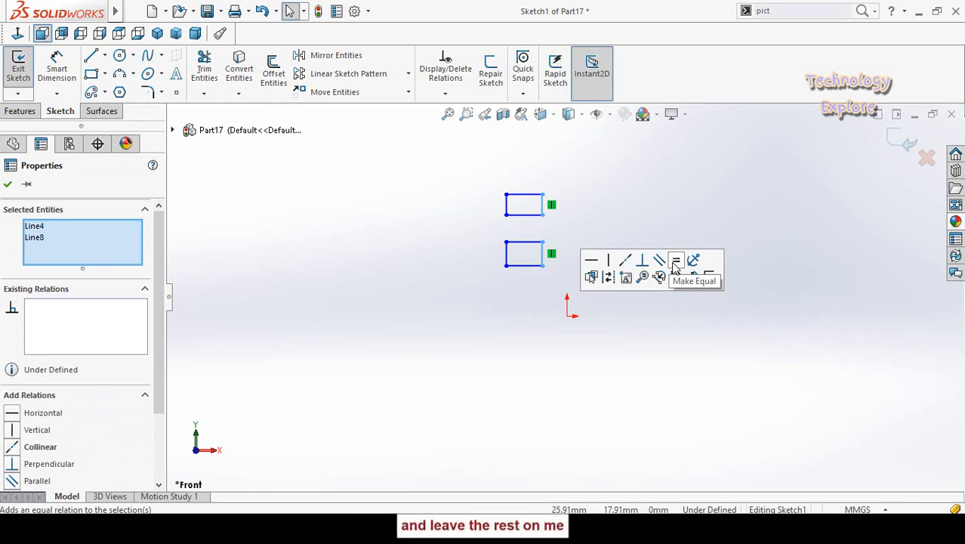
left_click(676, 260)
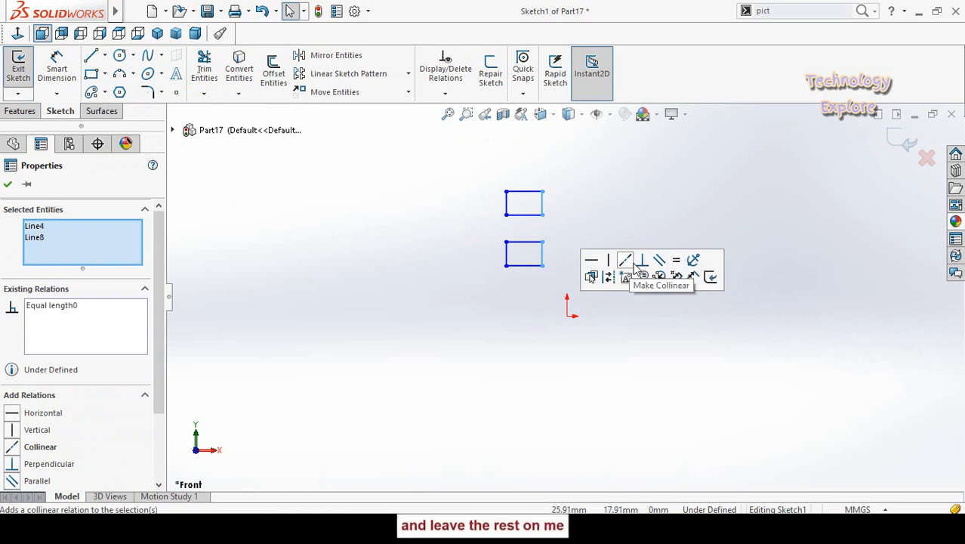
left_click(523, 299)
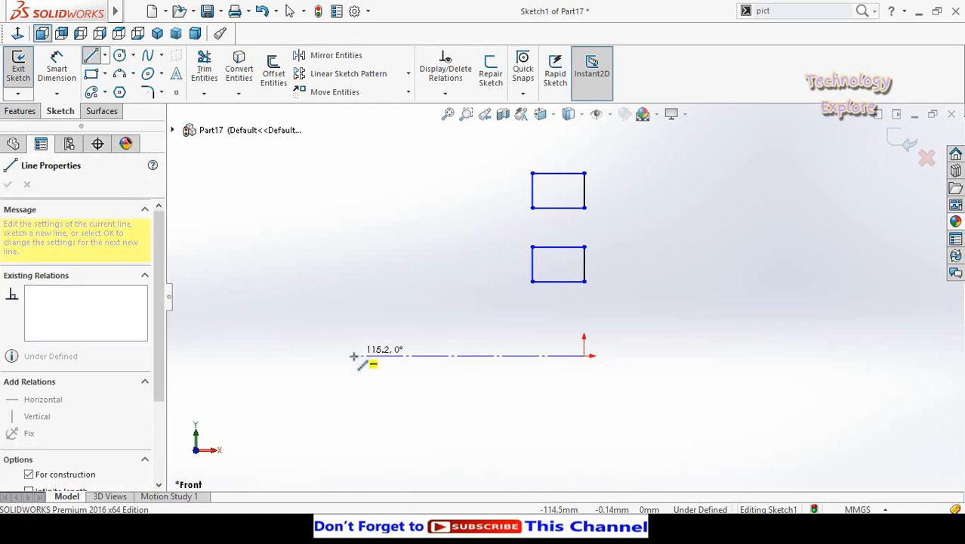
left_click(354, 355)
key("Escape")
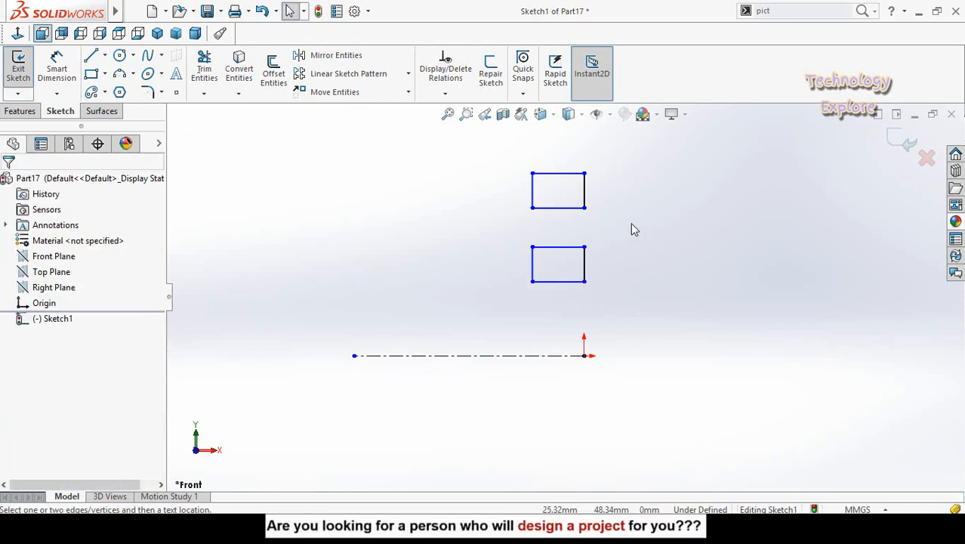
Step: Dimension the bearing ring profile with an 85 mm inner diameter, a 200 mm outer diameter and a 40 mm width
key("d")
left_click(570, 287)
left_click(575, 355)
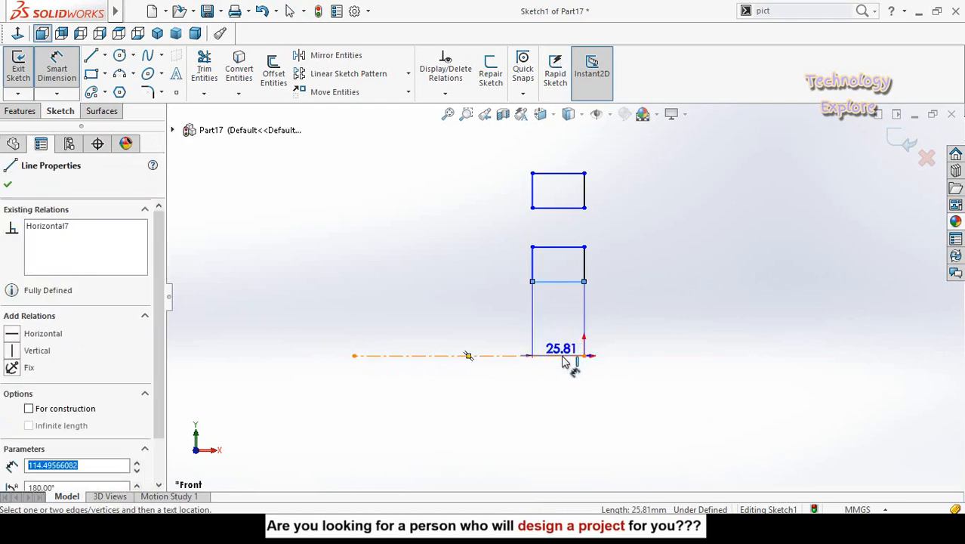
left_click(559, 449)
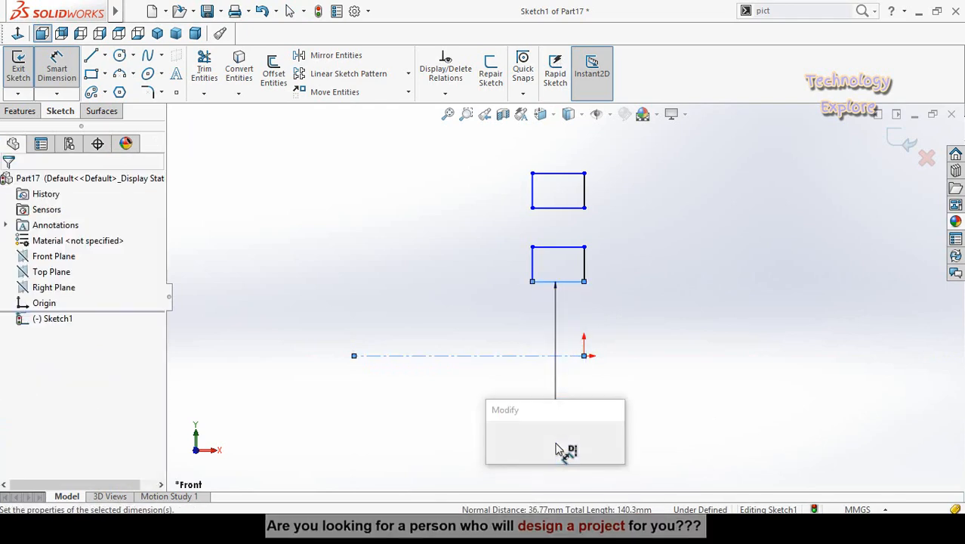
type("8")
key("Return")
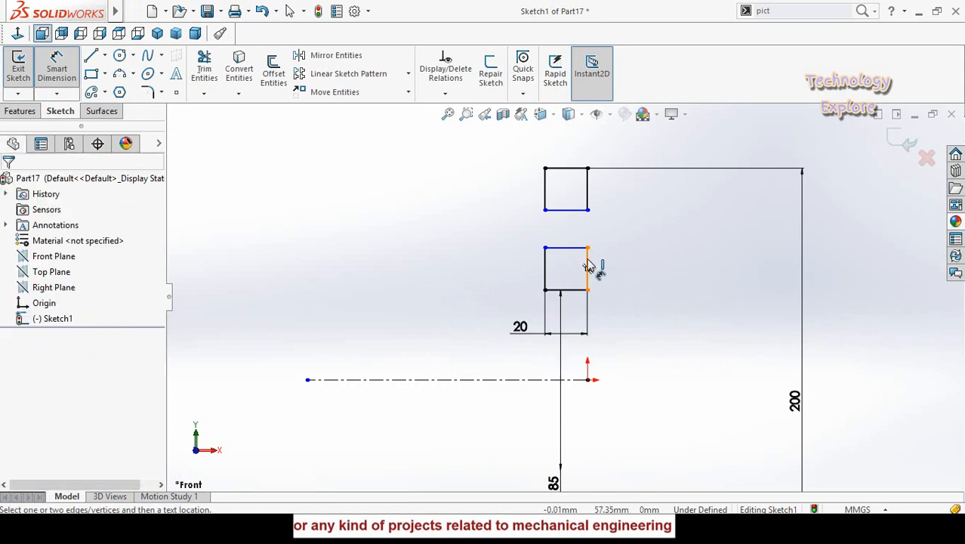
scroll(587, 266, "down", 1)
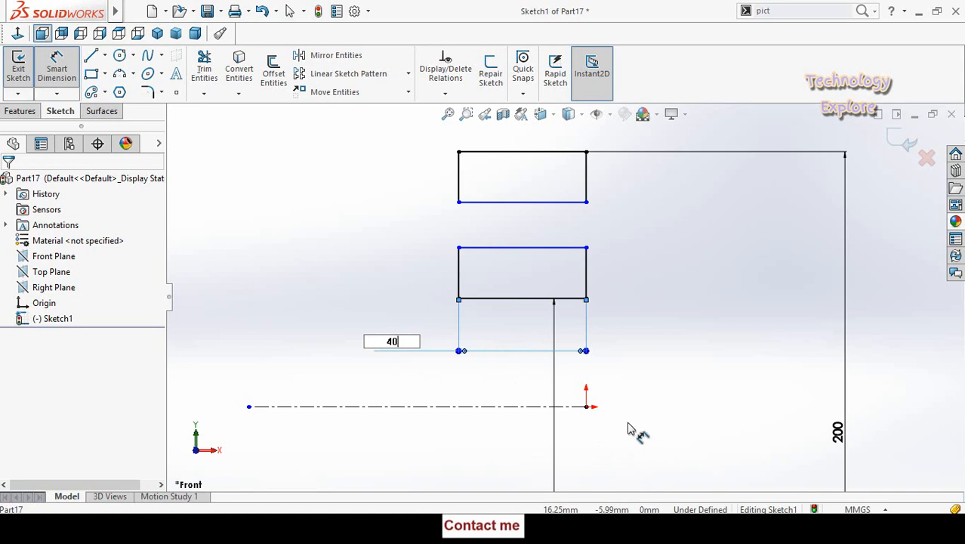
key("Return")
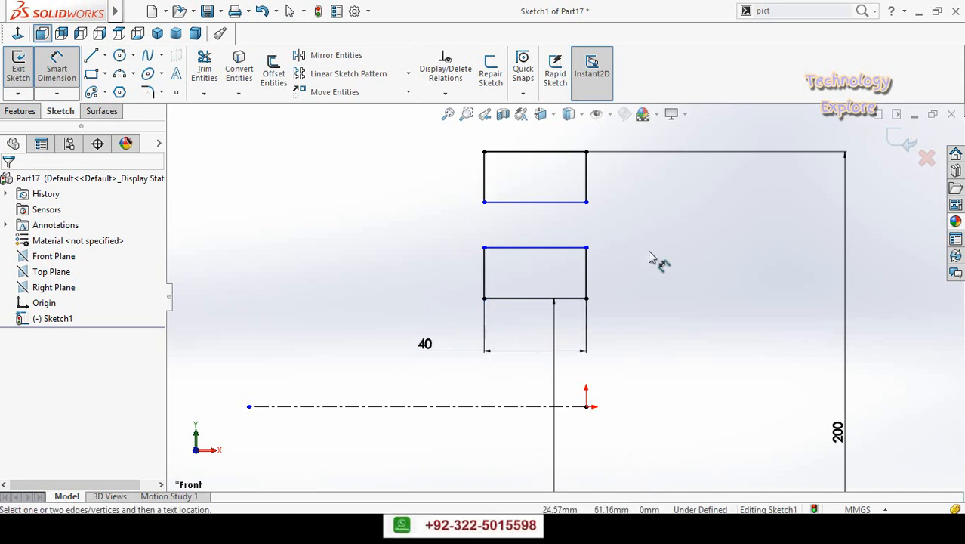
Step: Cut a 40 mm diameter ball groove into both ring profiles and revolve them 360° about the centerline
key("Escape")
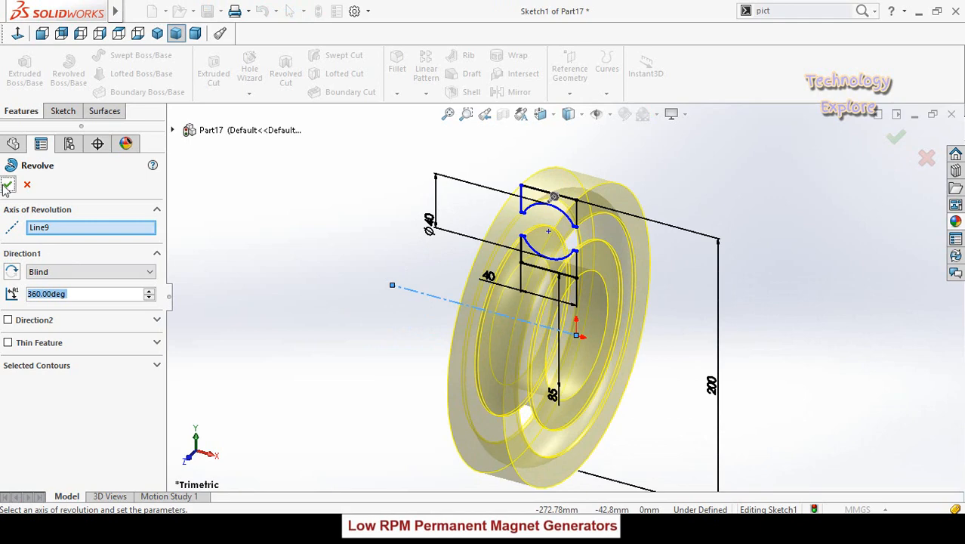
left_click(7, 186)
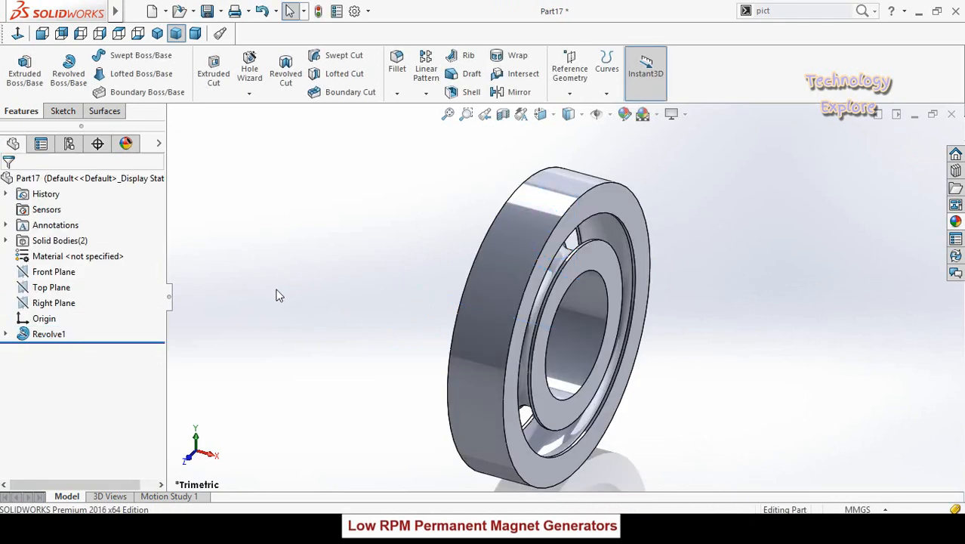
Step: Revolve a ball between the rings from a Front Plane sketch and circular-pattern its body evenly over 360° around the bearing axis
left_click(53, 272)
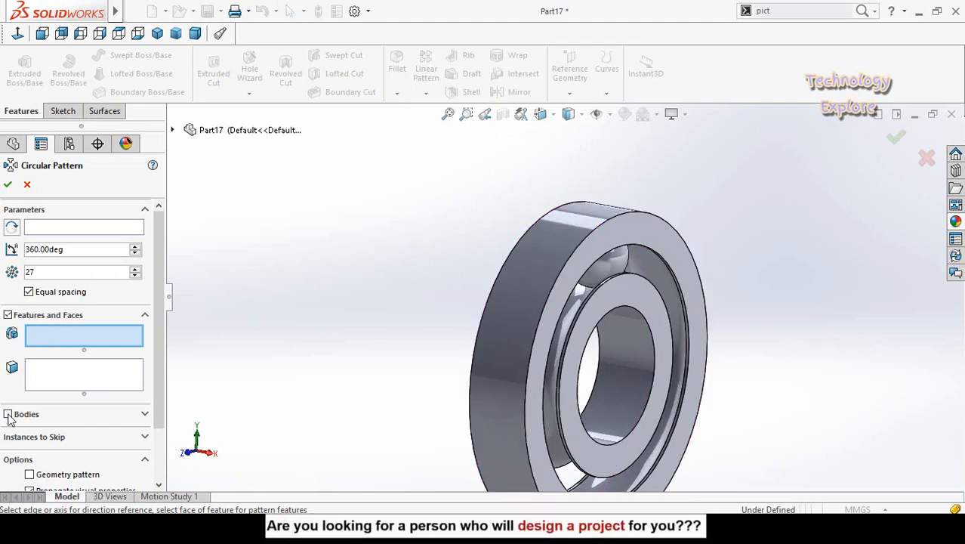
left_click(9, 414)
left_click(595, 282)
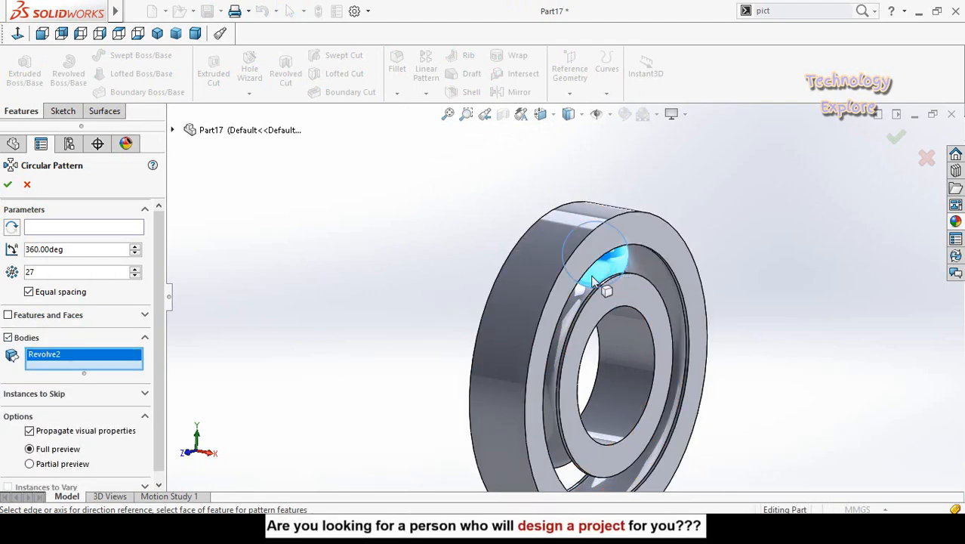
left_click(65, 229)
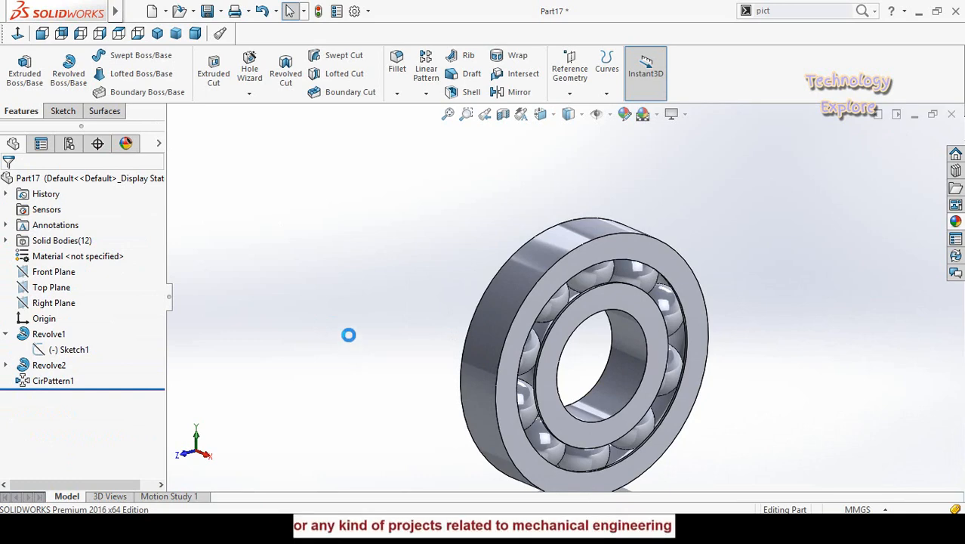
Step: Save the ball bearing part as Bearing
key("ctrl+s")
type("Bearing")
key("Return")
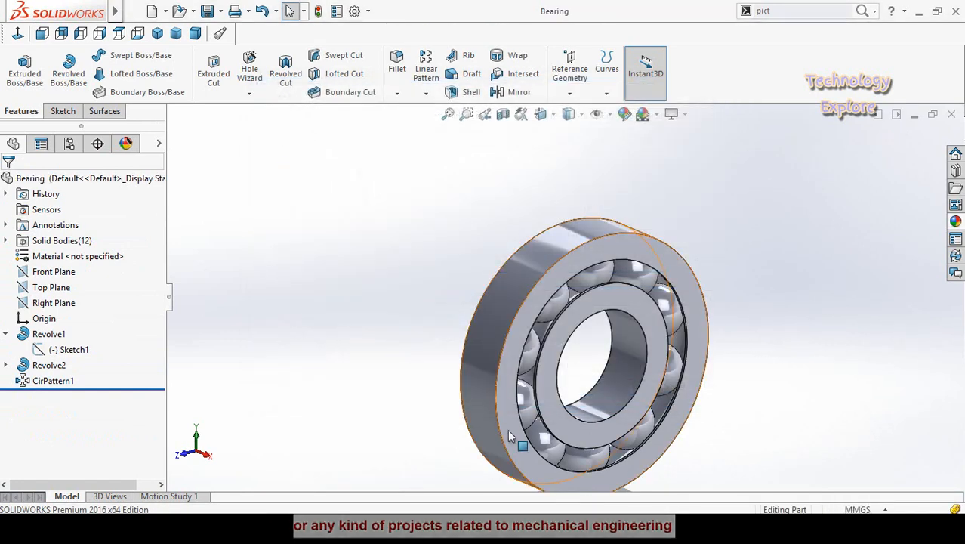
scroll(475, 391, "up", 2)
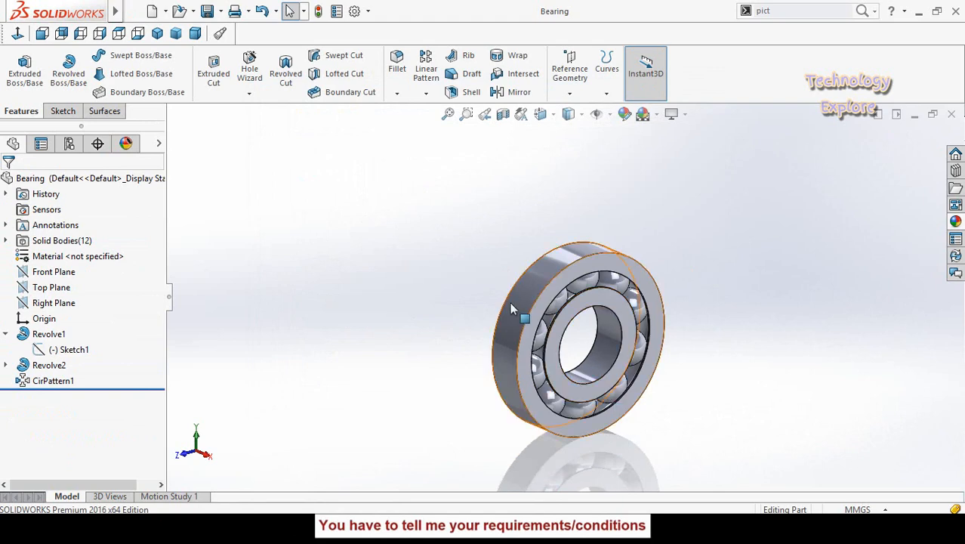
middle_click_drag(487, 333, 539, 326)
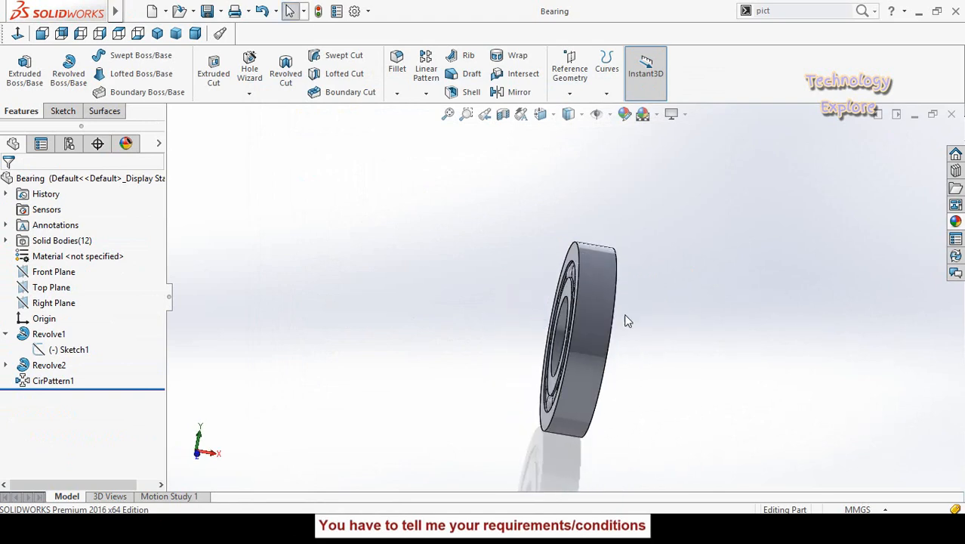
Step: In the Side Disc of Turbine part, edit the revolve's sketch and set the lip length to 40 mm
mouse_move(764, 461)
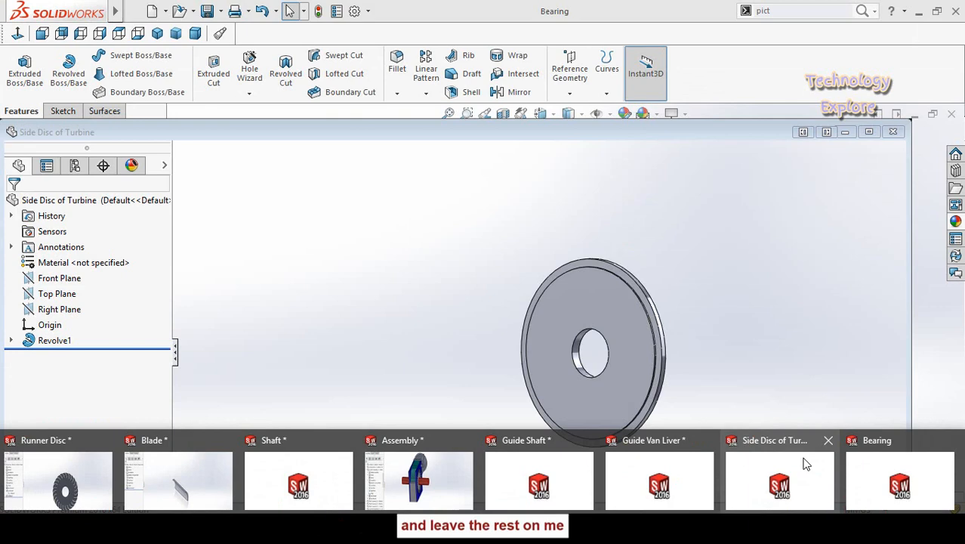
left_click(802, 461)
middle_click_drag(604, 408, 513, 403)
left_click(6, 317)
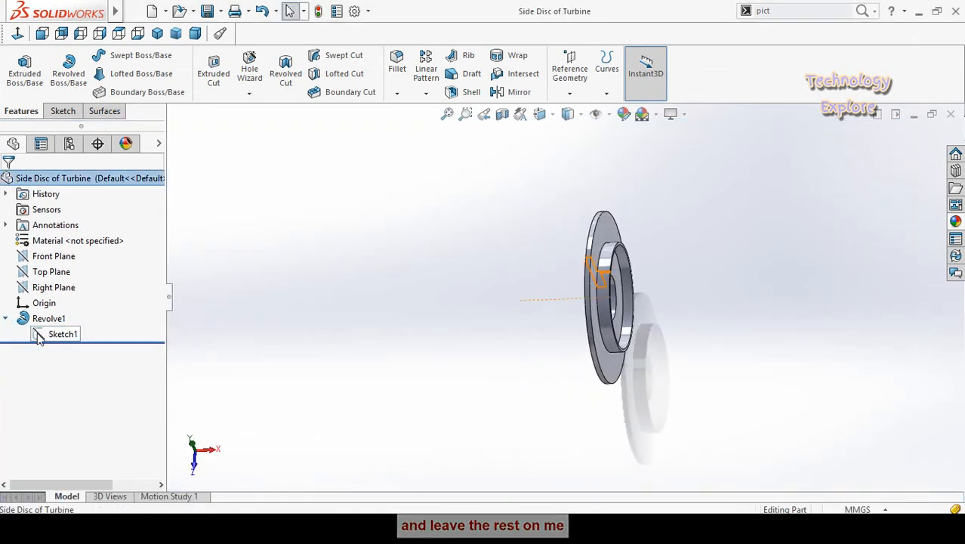
left_click(62, 334)
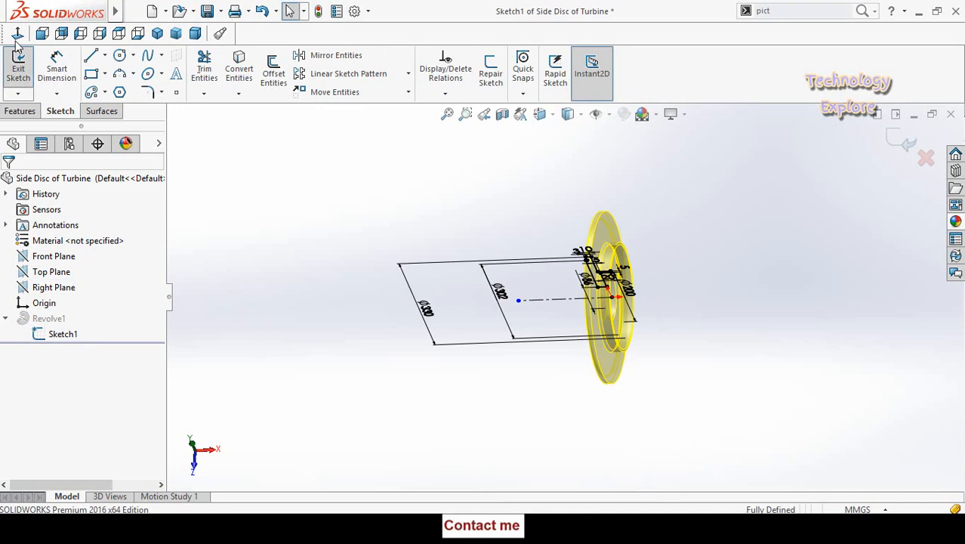
left_click(41, 34)
scroll(822, 264, "down", 3)
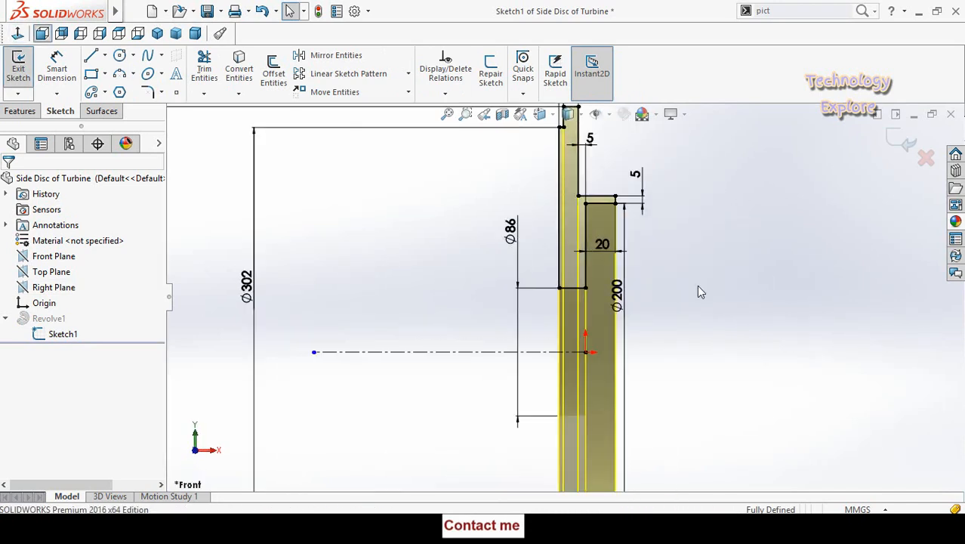
double_click(606, 245)
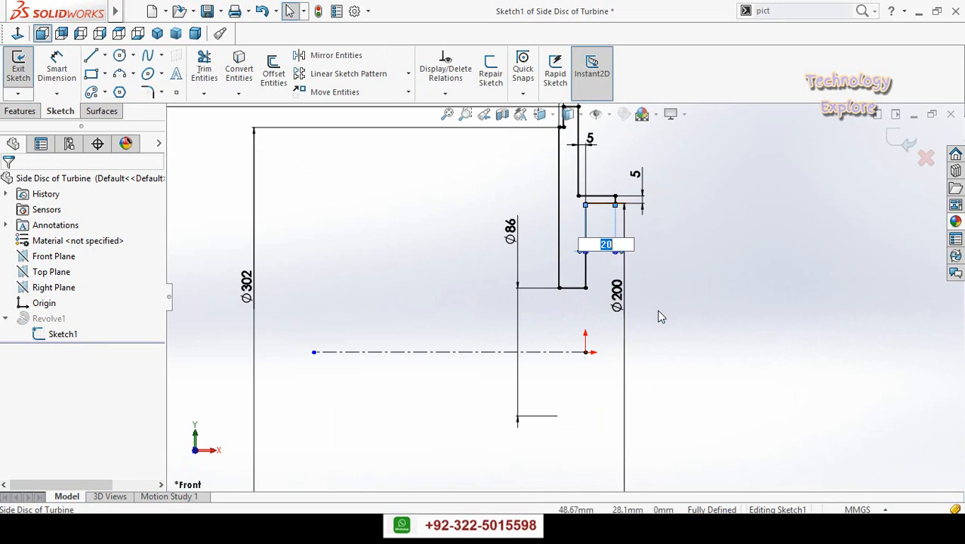
type("40")
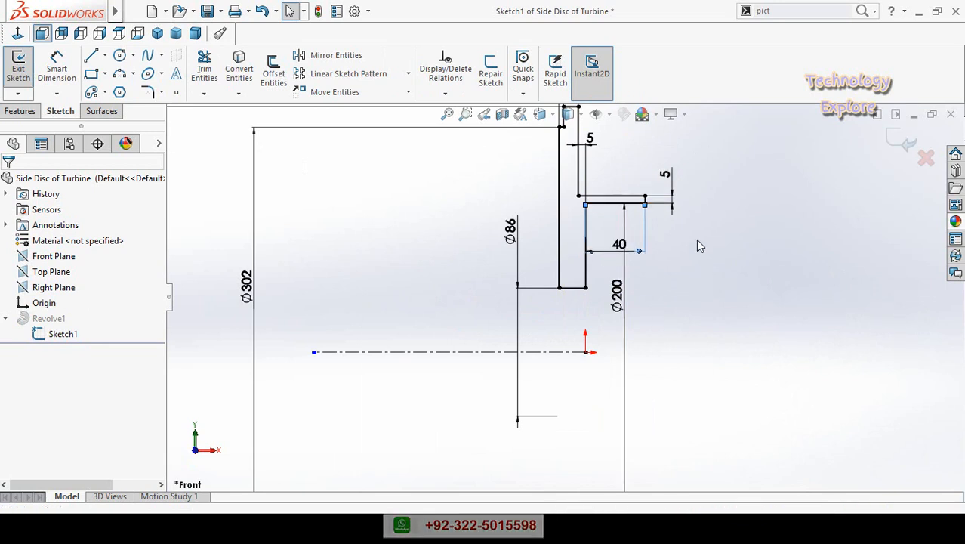
Step: Set the lip thickness to 15 mm, exit the sketch to rebuild the side disc, and save the part
double_click(665, 175)
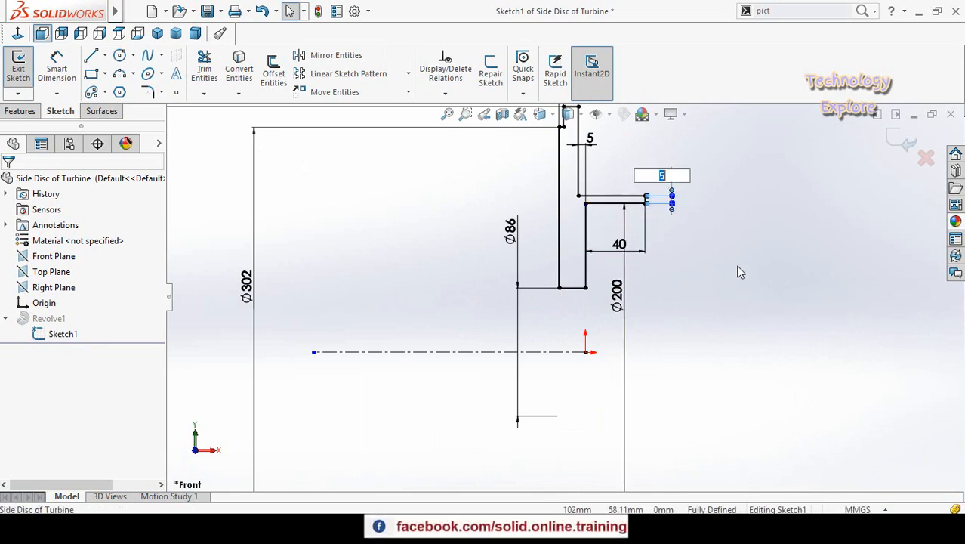
type("15")
key("Return")
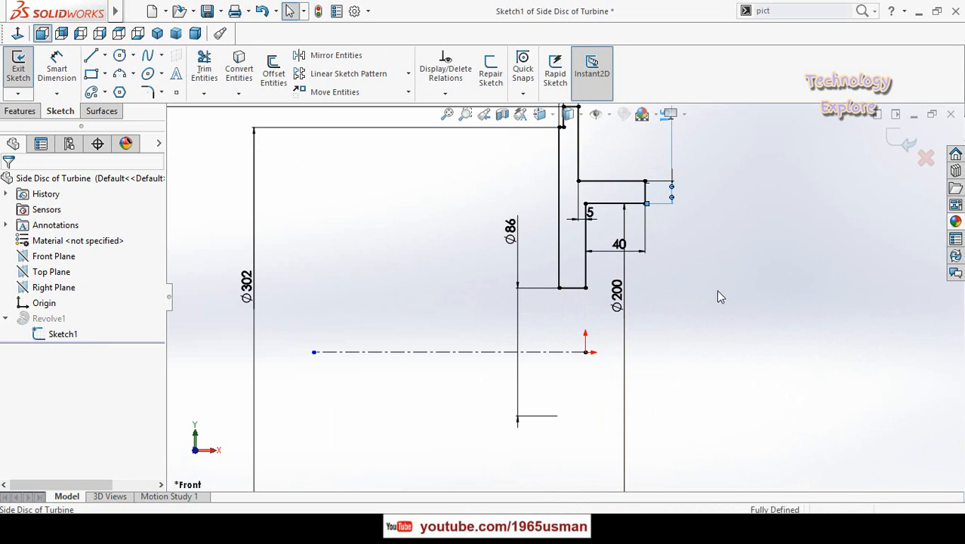
left_click(716, 289)
scroll(717, 289, "up", 5)
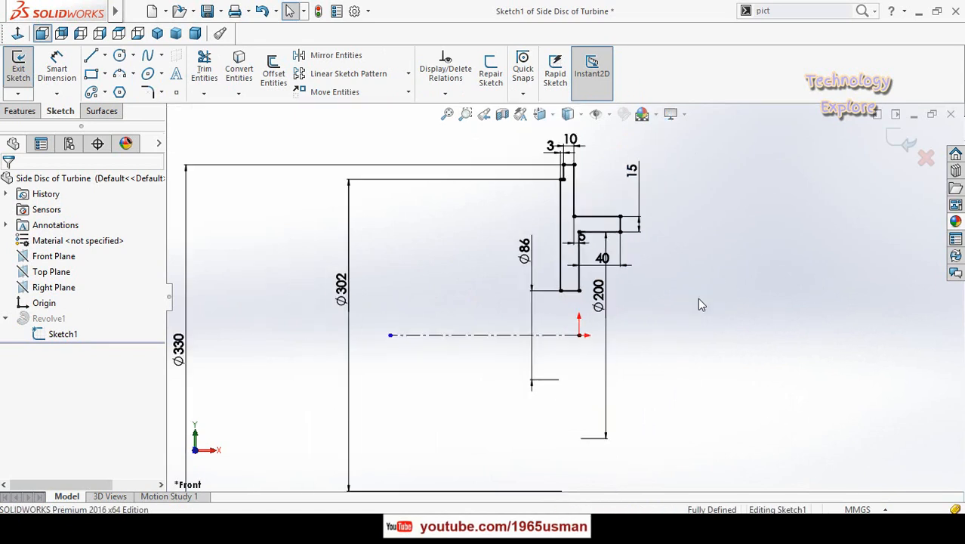
left_click(900, 141)
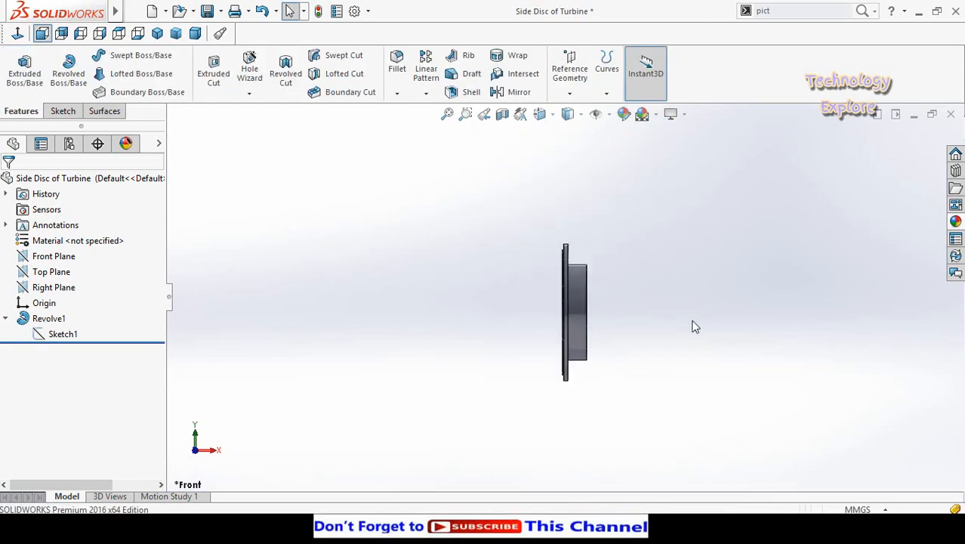
middle_click_drag(640, 369, 575, 405)
key("ctrl+s")
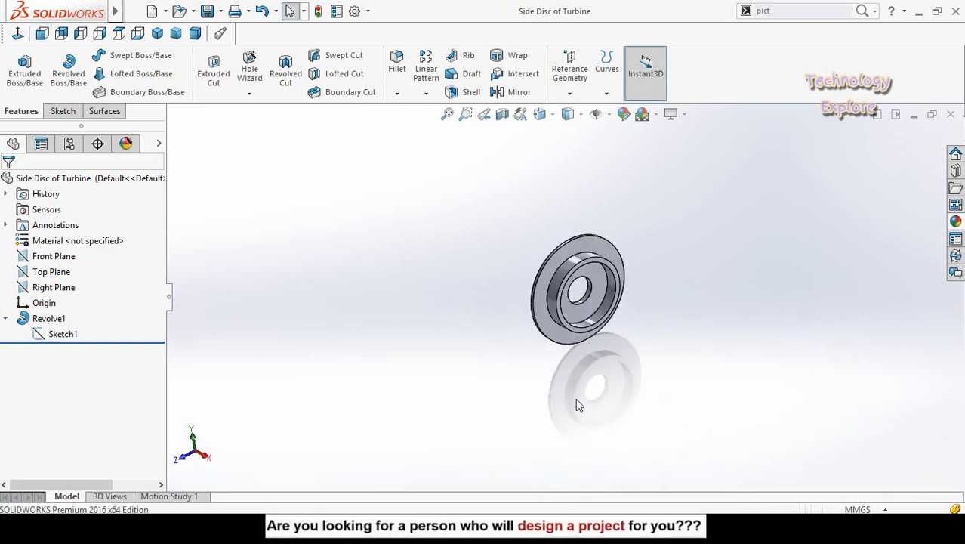
Step: Switch to the assembly and insert the Bearing and the Side Disc of Turbine beside the turbine housing
left_click(581, 528)
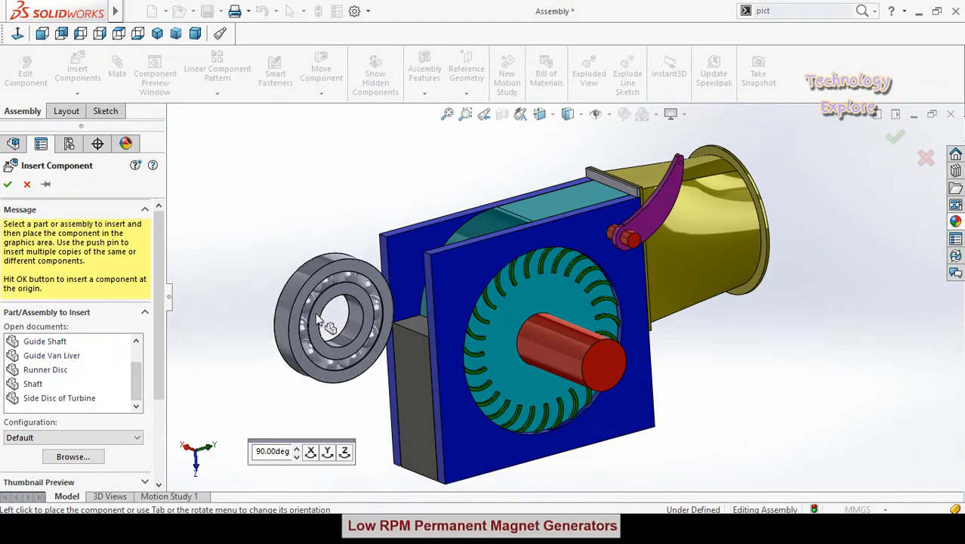
left_click(326, 324)
left_click(77, 72)
scroll(91, 362, "down", 1)
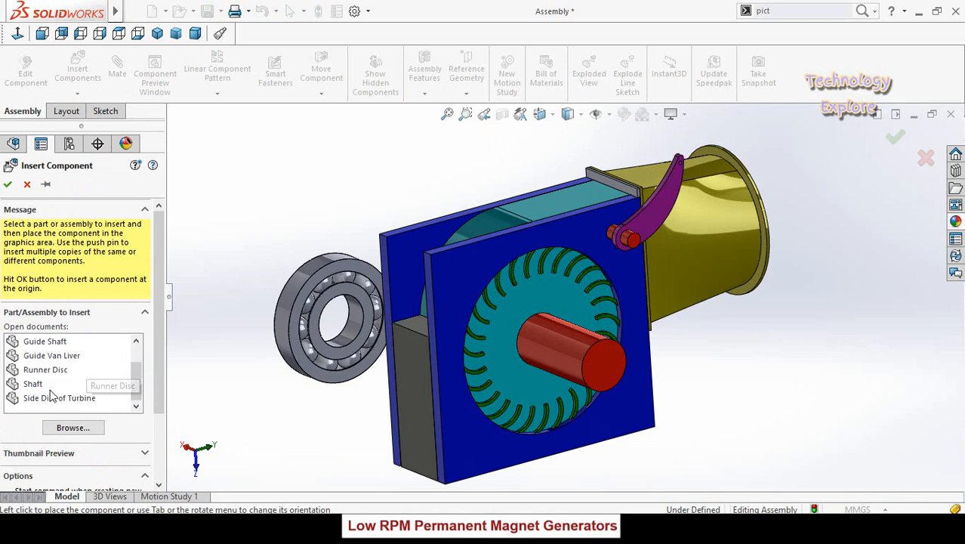
left_click(43, 398)
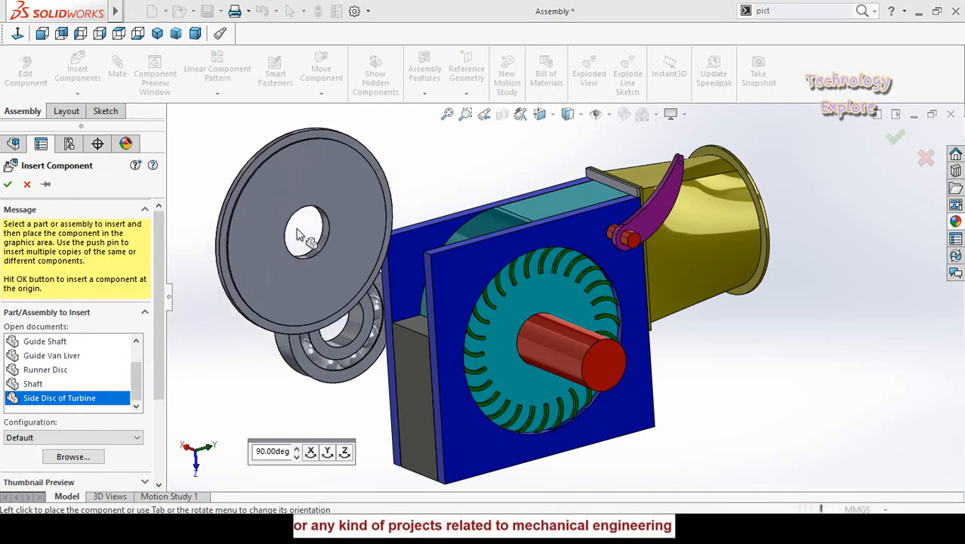
left_click(297, 230)
Step: Make a copy of the bearing and of the side disc, and rotate the copied disc so its lip faces the opposite way
middle_click_drag(283, 396, 316, 389)
left_click_drag(293, 344, 224, 422, "ctrl")
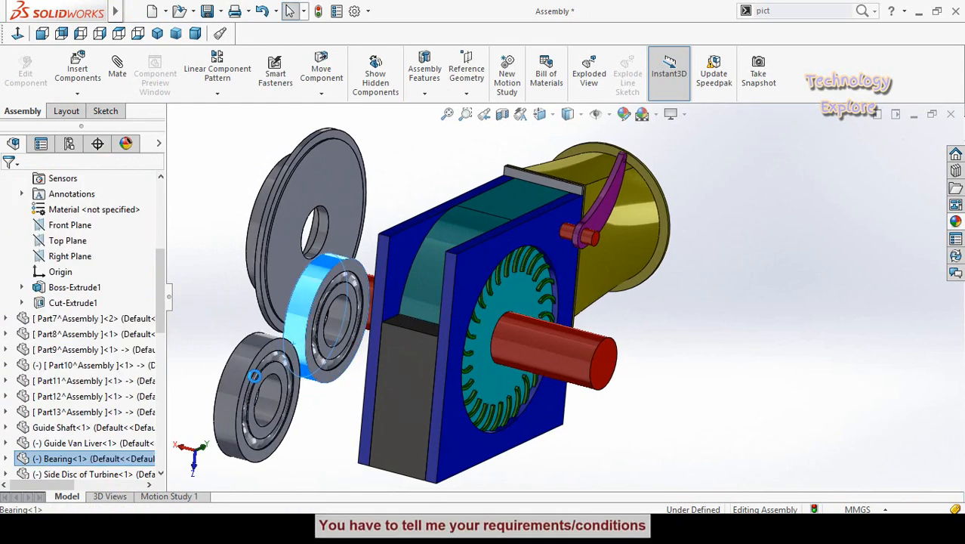
left_click_drag(281, 266, 185, 215, "ctrl")
scroll(306, 271, "up", 4)
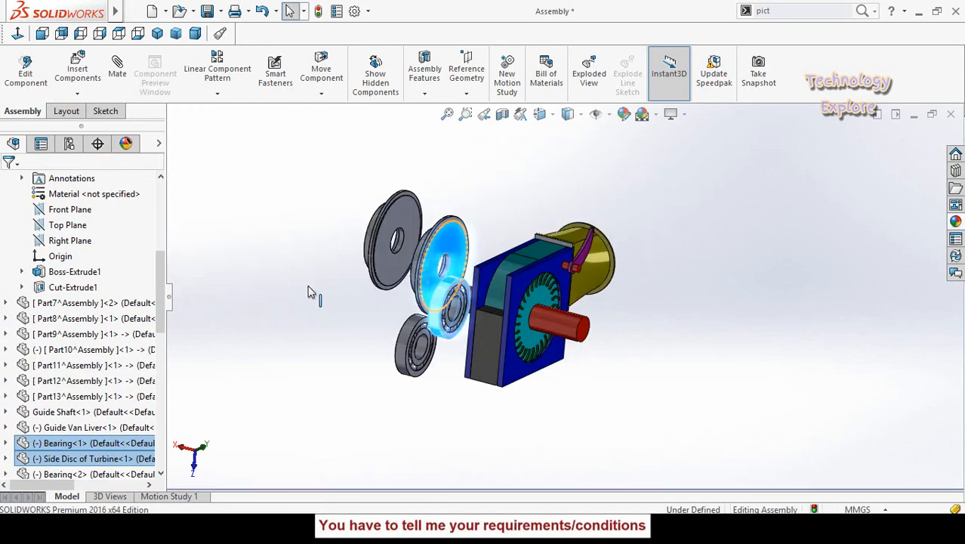
scroll(421, 281, "down", 1)
right_click_drag(385, 242, 460, 287)
left_click(313, 323)
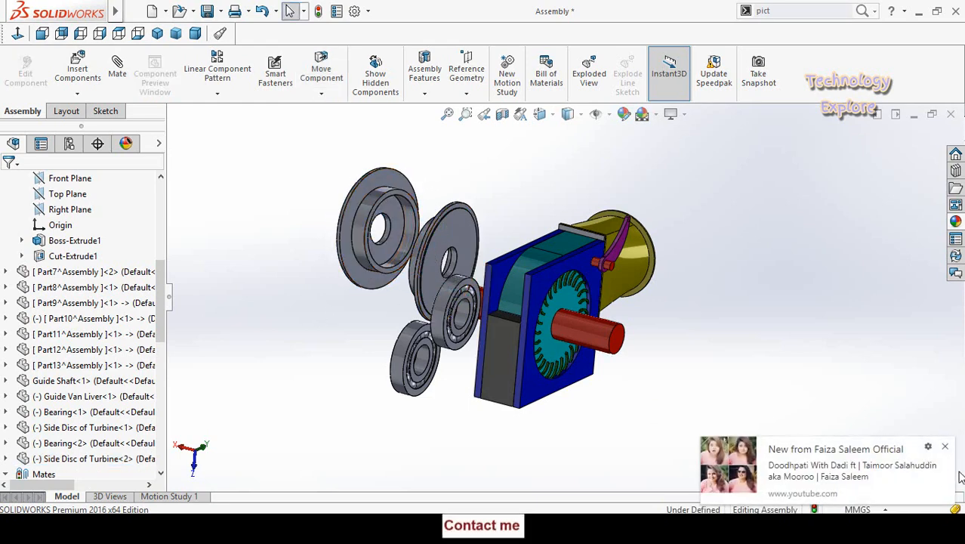
Step: Mate the side disc's cylindrical face concentric with the round opening of the near side plate, with rotation locked
left_click(947, 447)
left_click_drag(360, 266, 360, 265)
left_click_drag(361, 266, 458, 310)
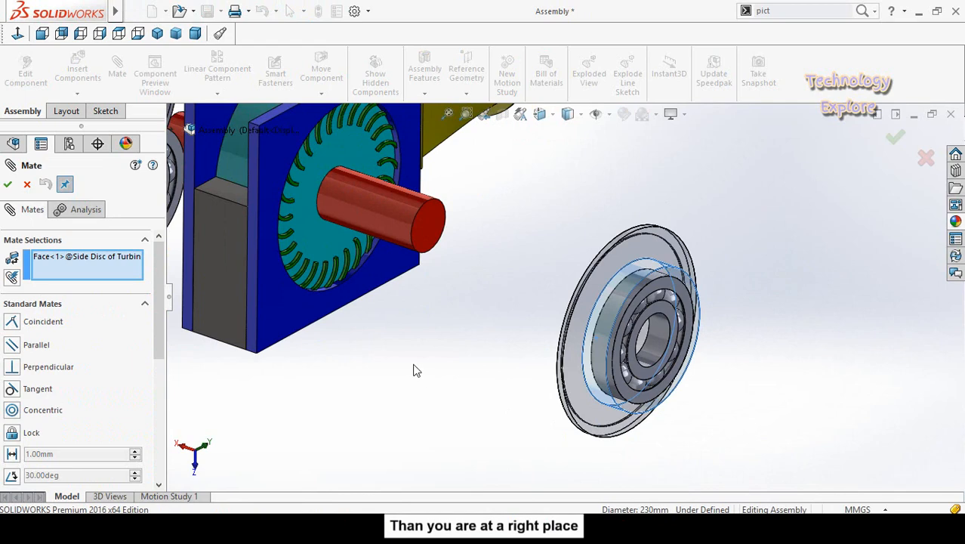
scroll(400, 354, "down", 3)
left_click(350, 222)
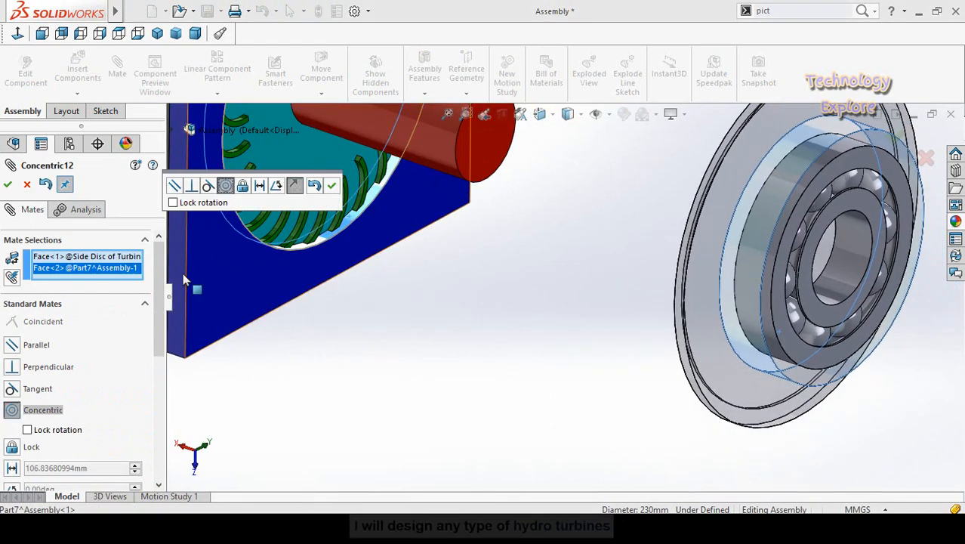
left_click(173, 203)
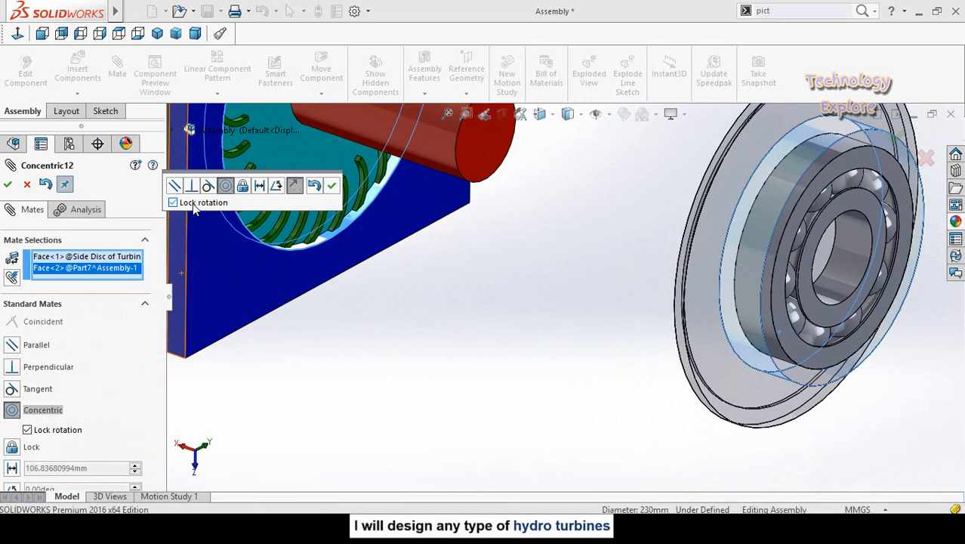
left_click(331, 185)
Step: Mate the flat inner face of the side disc coincident with the outer face of the near side plate
middle_click_drag(449, 286, 429, 329)
left_click(355, 304)
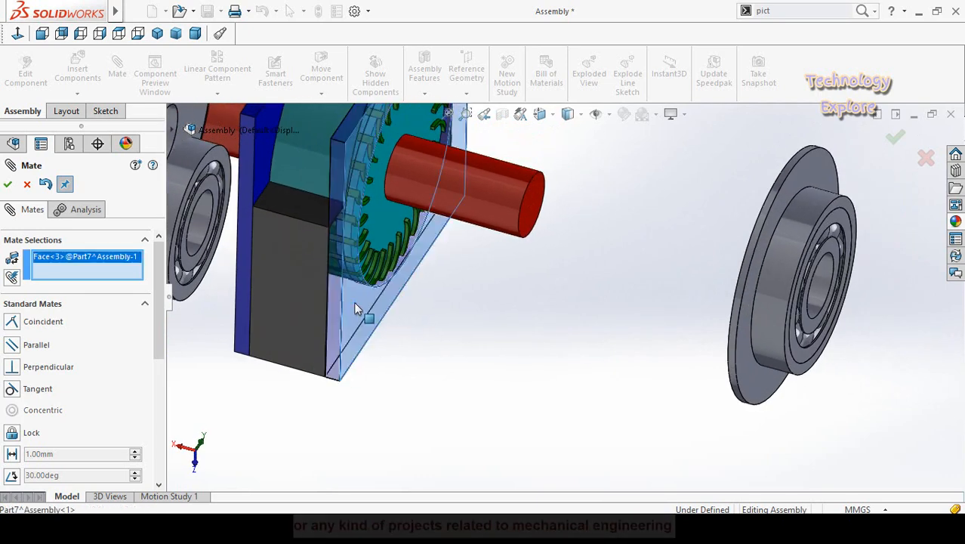
middle_click_drag(542, 340, 604, 366)
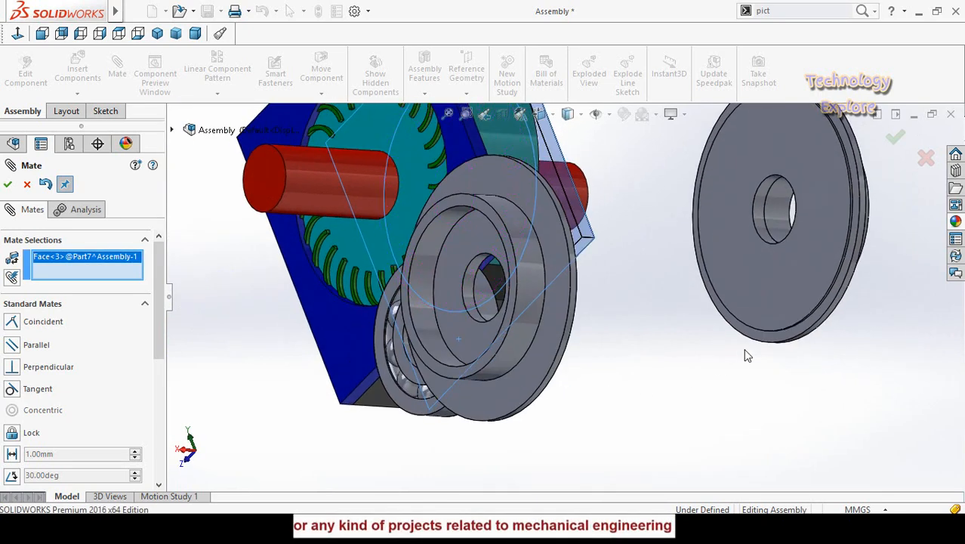
scroll(746, 341, "down", 2)
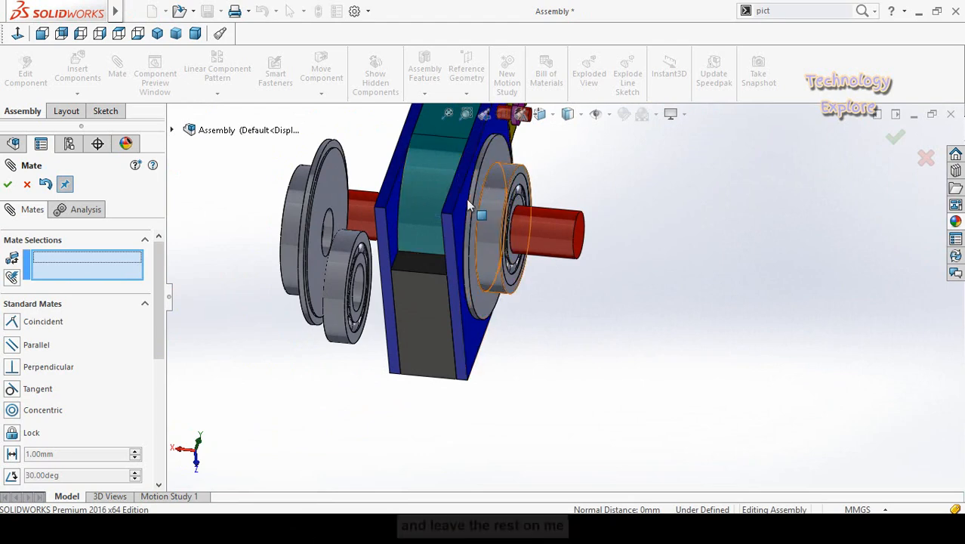
Step: Pull the other side disc clear of the housing and mate its flat face coincident with the far side plate's outer face
middle_click_drag(276, 269, 307, 243)
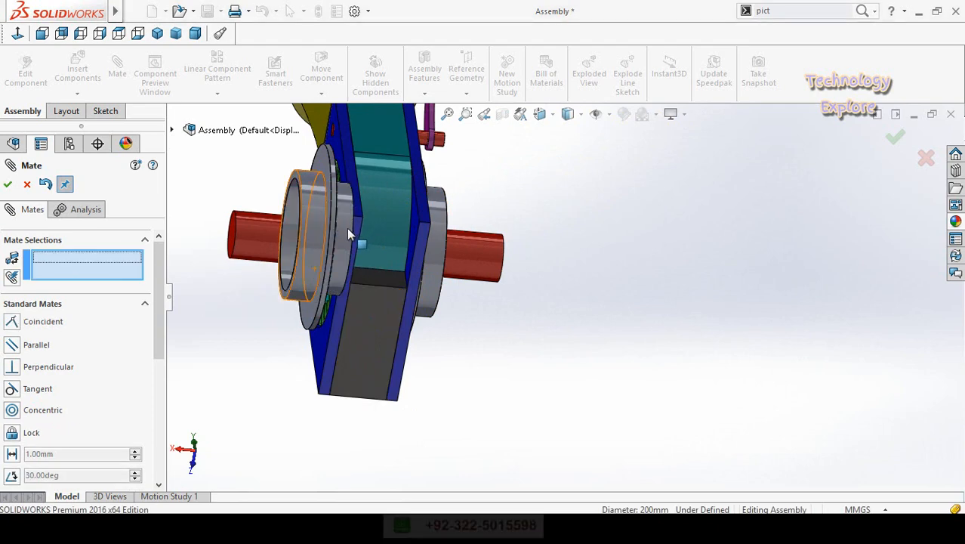
left_click_drag(342, 231, 266, 224)
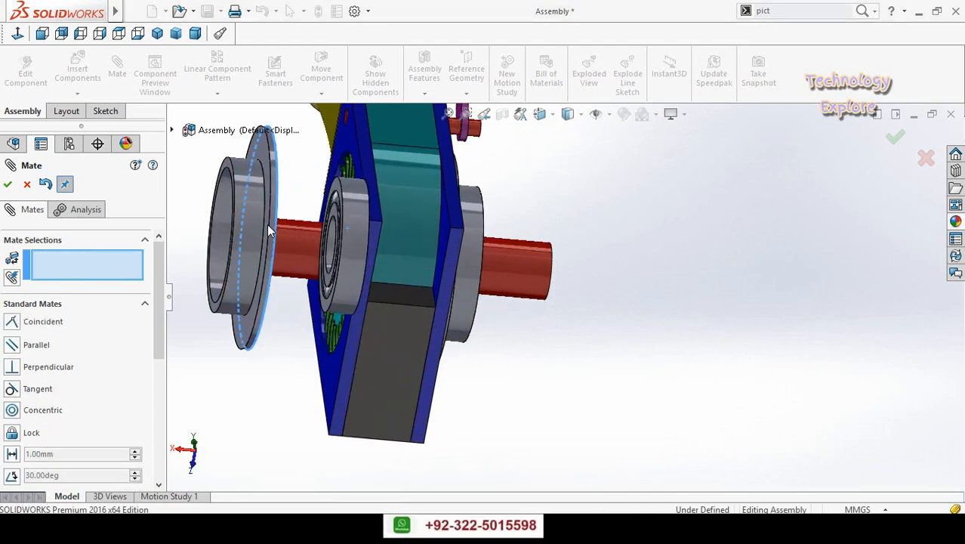
left_click(349, 241)
scroll(351, 240, "down", 5)
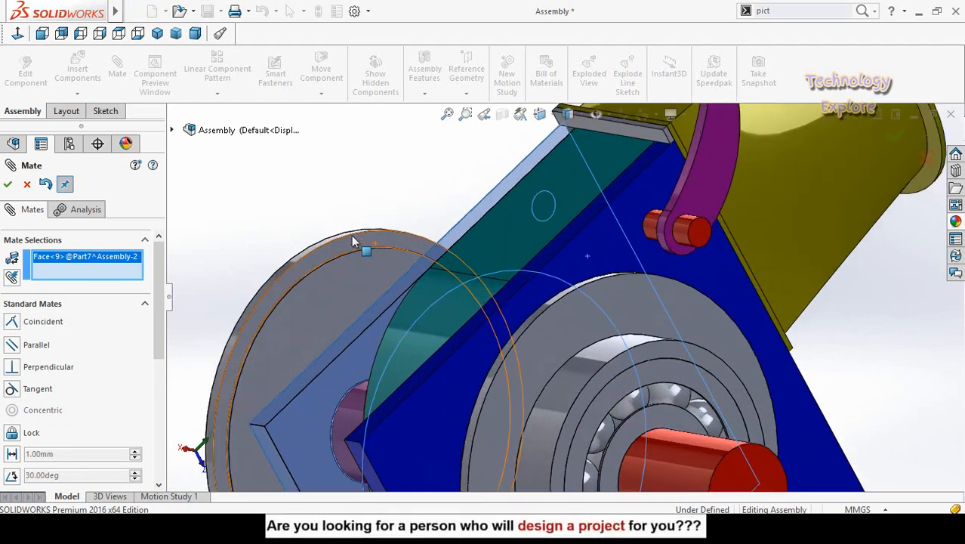
scroll(374, 254, "down", 2)
left_click(375, 253)
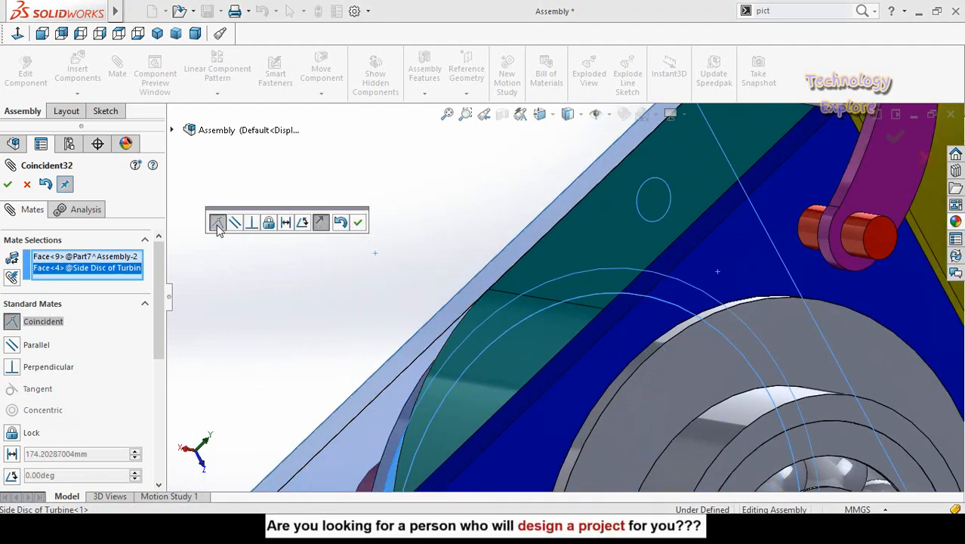
left_click(8, 184)
left_click(7, 184)
Step: Color the Side Disc of Turbine brown at part document level
scroll(521, 302, "up", 6)
middle_click_drag(521, 302, 483, 188)
scroll(607, 420, "down", 3)
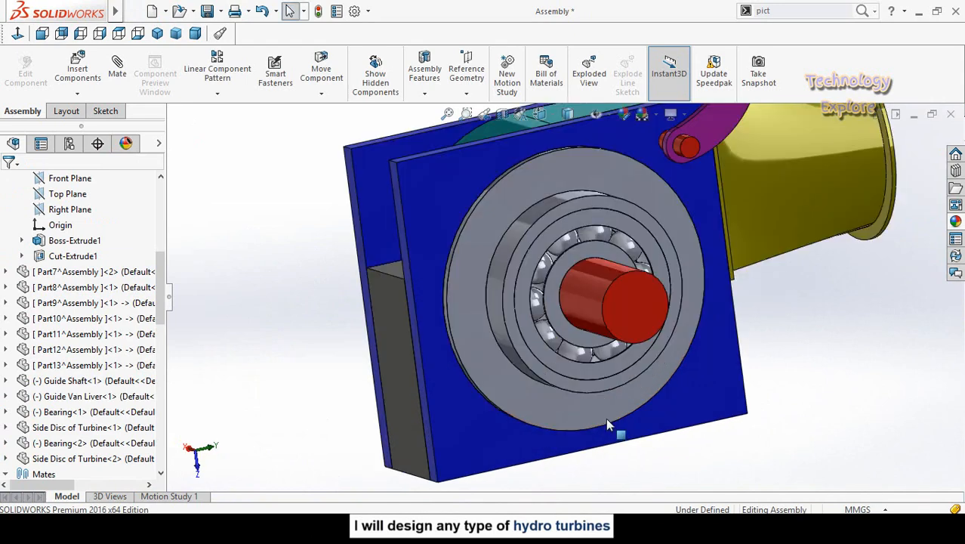
left_click(595, 418)
left_click(667, 349)
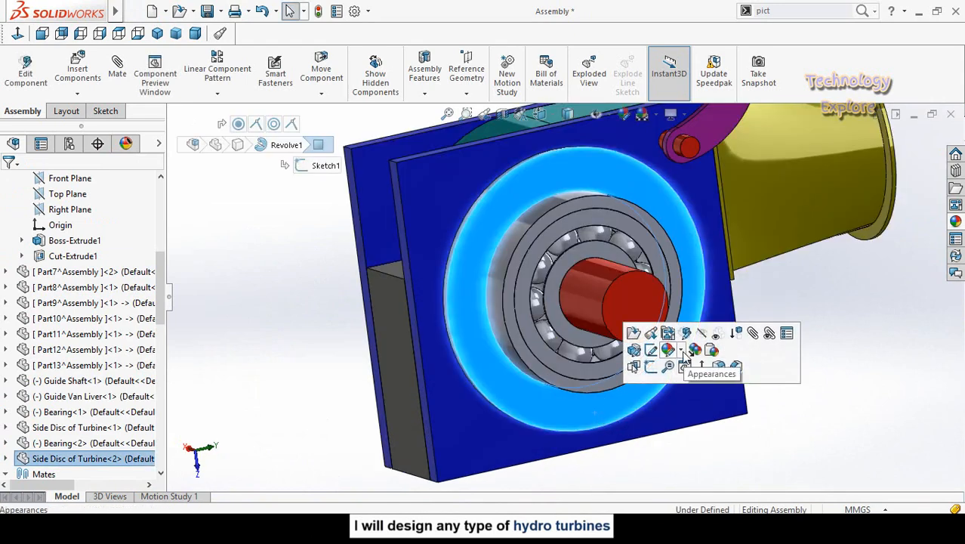
left_click(688, 382)
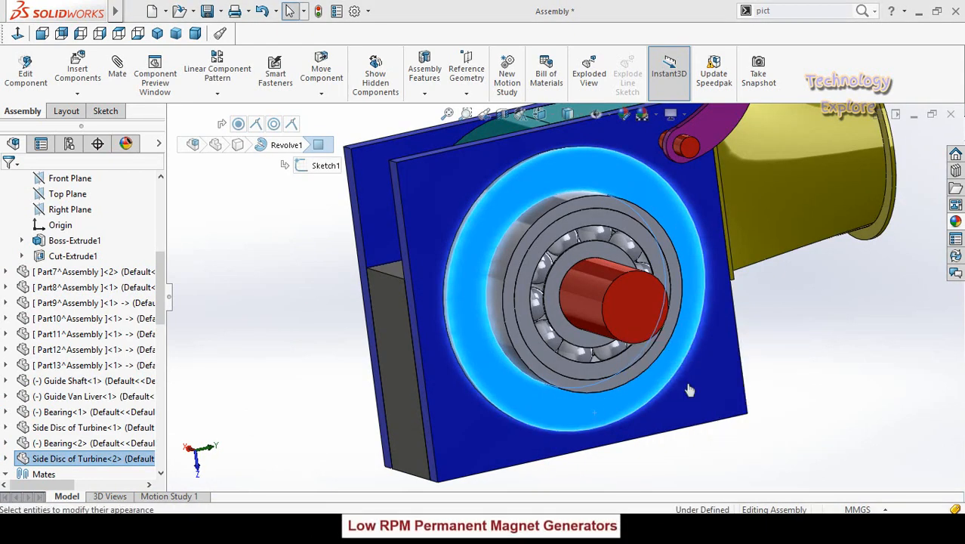
left_click(595, 416)
left_click(602, 331)
left_click(628, 420)
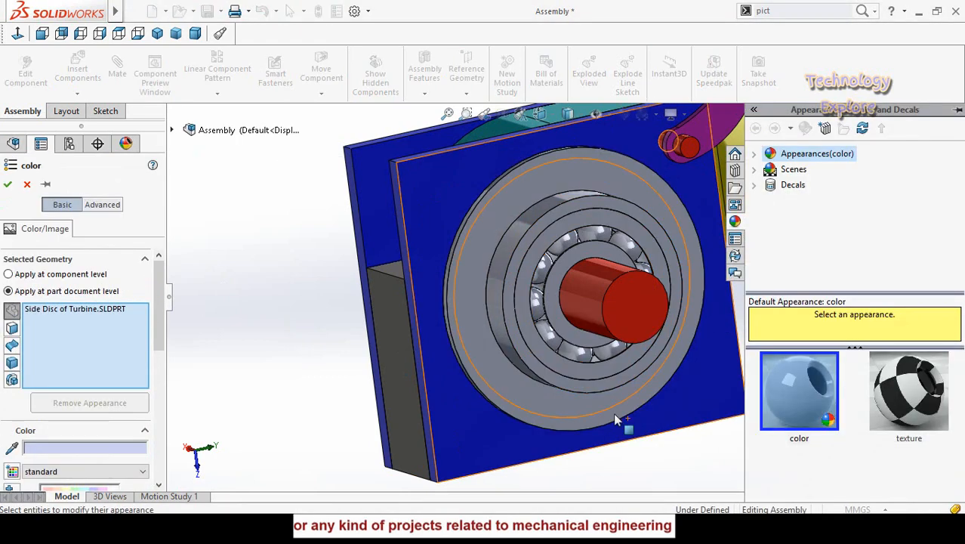
scroll(5, 353, "down", 3)
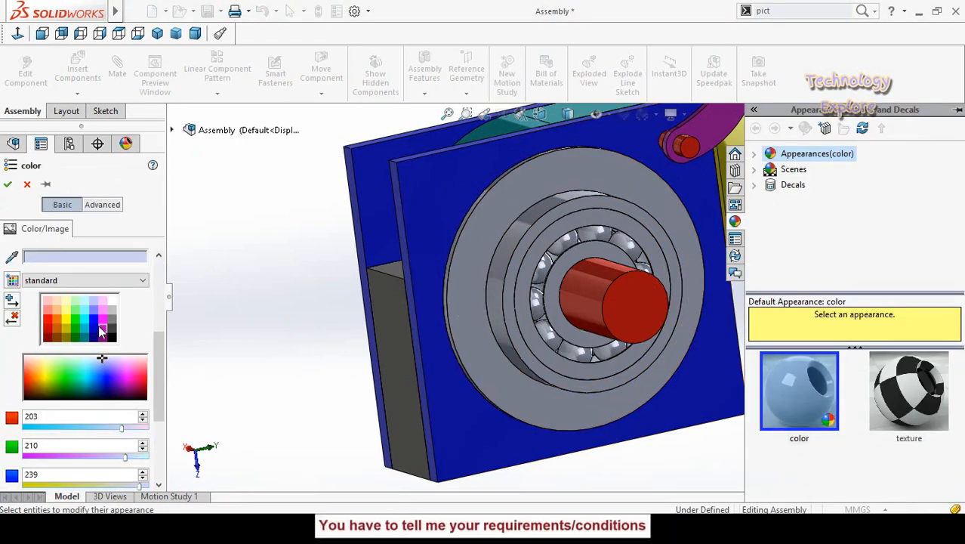
left_click(55, 330)
left_click(7, 184)
Step: Color the bearing's inner and outer rings dark green by applying the appearance to the bearing's Revolve1 feature
middle_click_drag(574, 287, 566, 309)
left_click(590, 239)
left_click(679, 179)
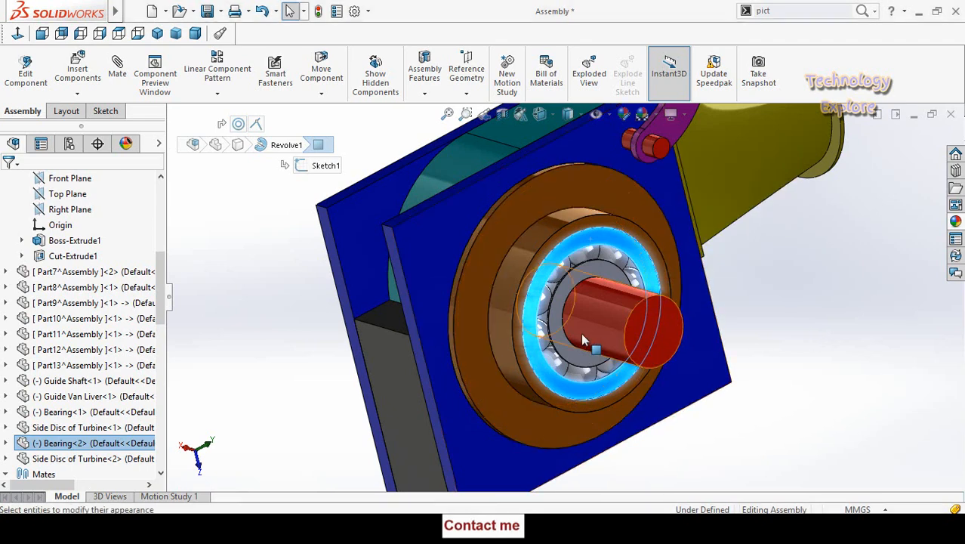
middle_click_drag(573, 315, 571, 296)
scroll(572, 282, "down", 2)
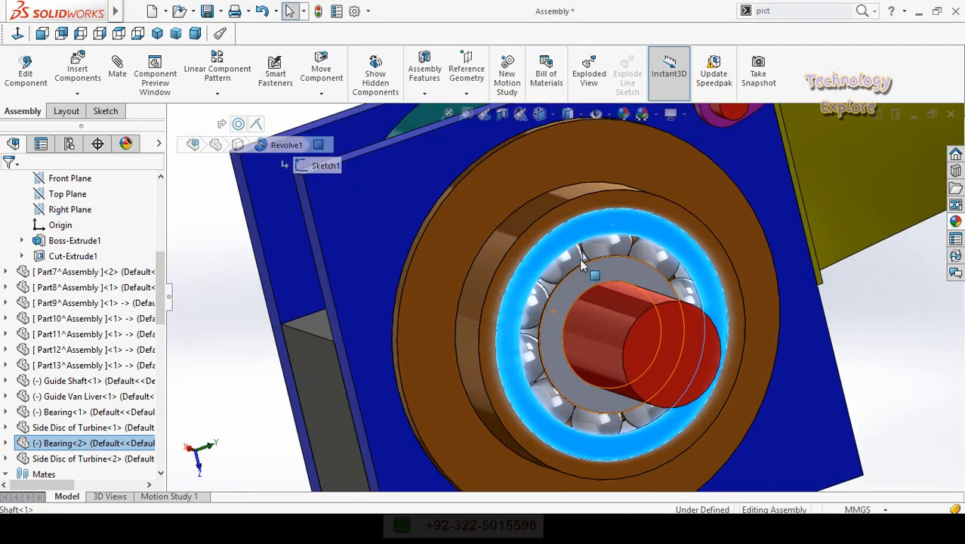
middle_click_drag(612, 276, 634, 278)
scroll(612, 281, "down", 1)
left_click(593, 219)
left_click(654, 157)
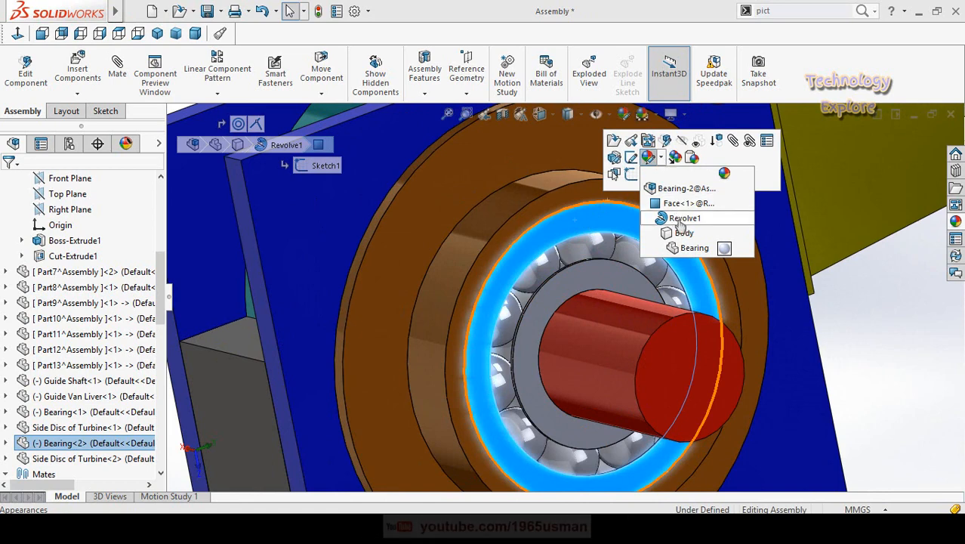
left_click(683, 220)
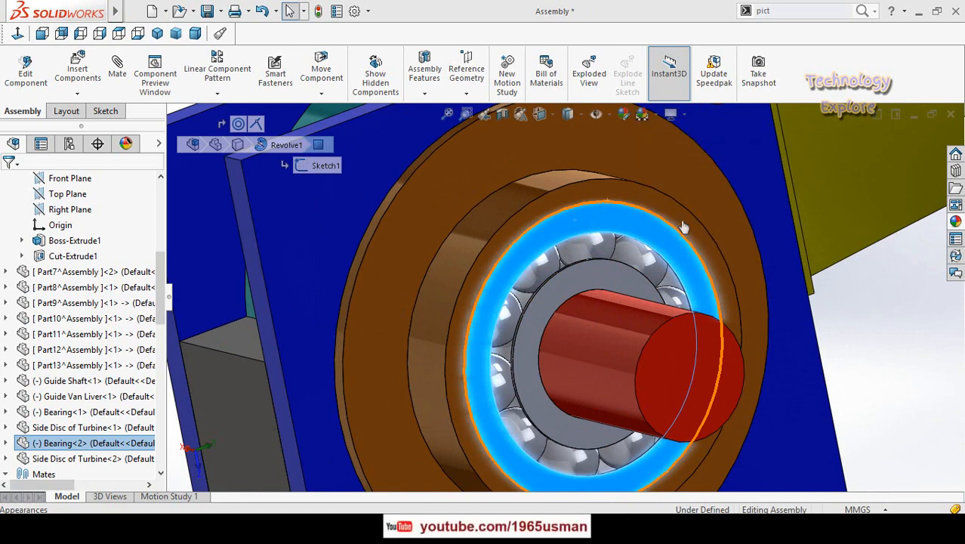
left_click(676, 255)
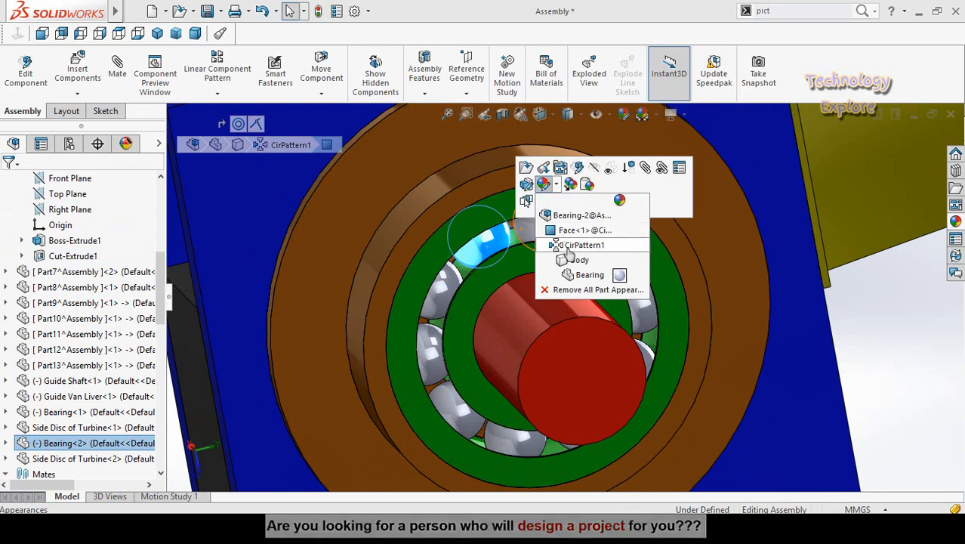
Step: Color all the bearing balls dark blue, starting with the CirPattern1 feature and including the remaining ball, and save the assembly
left_click(568, 246)
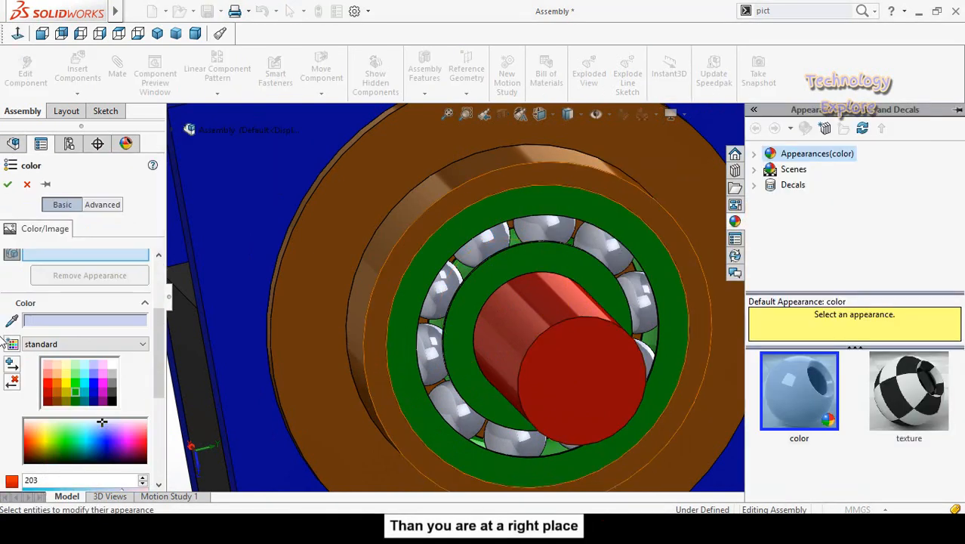
left_click(93, 394)
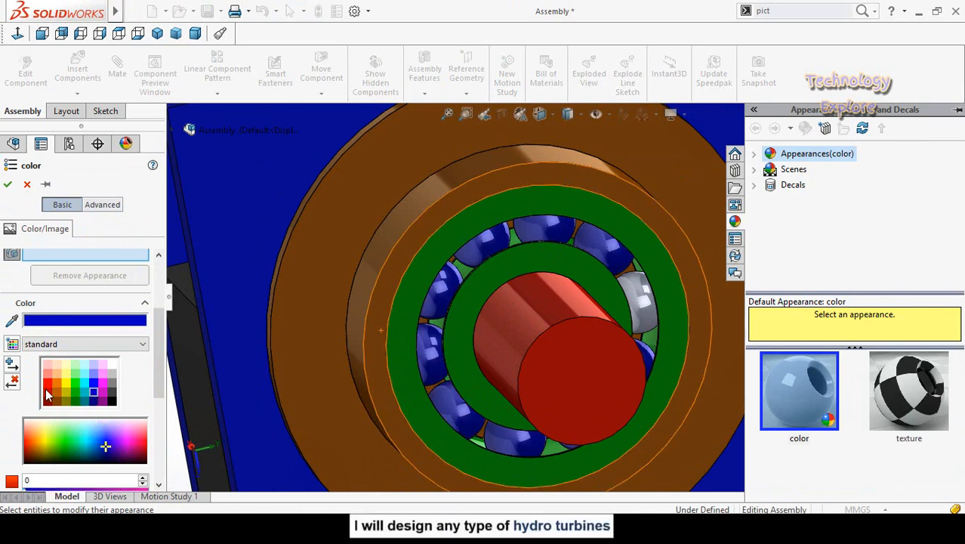
scroll(615, 320, "up", 2)
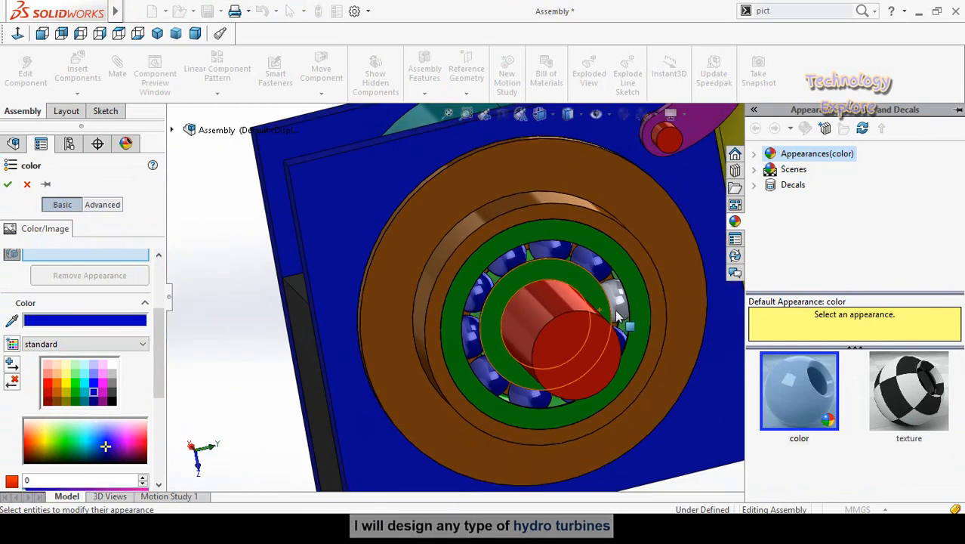
scroll(618, 310, "down", 3)
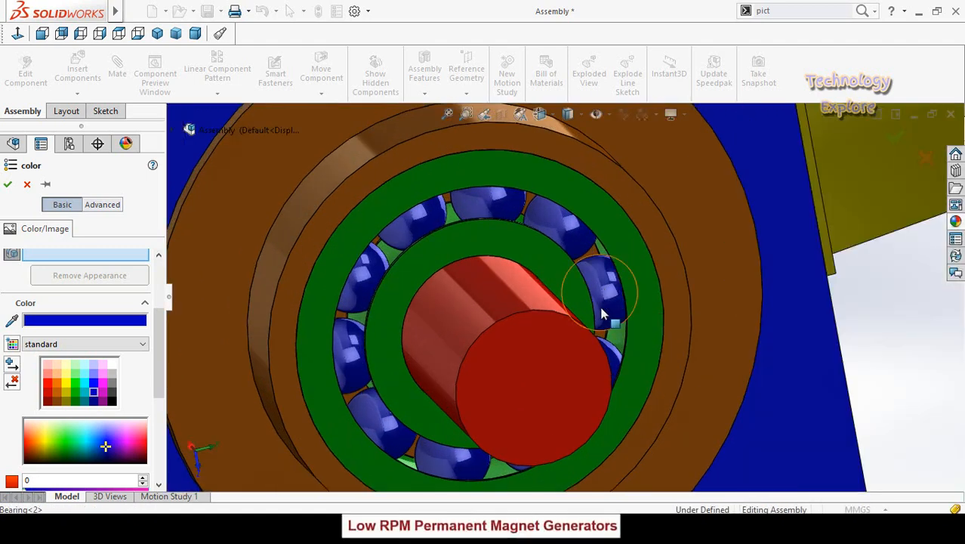
scroll(581, 310, "up", 5)
middle_click_drag(234, 260, 440, 296)
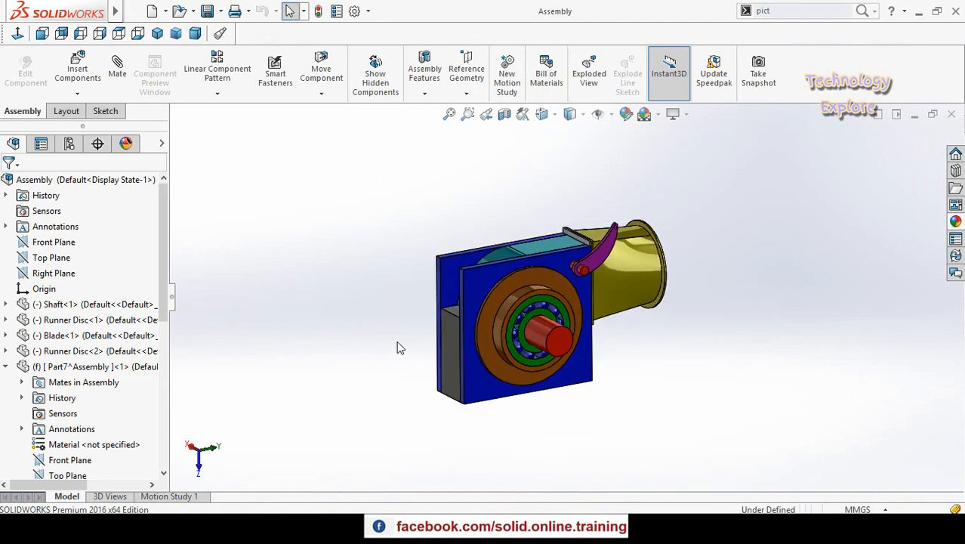
Step: Add an explode step that lifts the teal curved casing cover straight up along the Z axis, clear of the side plates
middle_click_drag(396, 341, 455, 306)
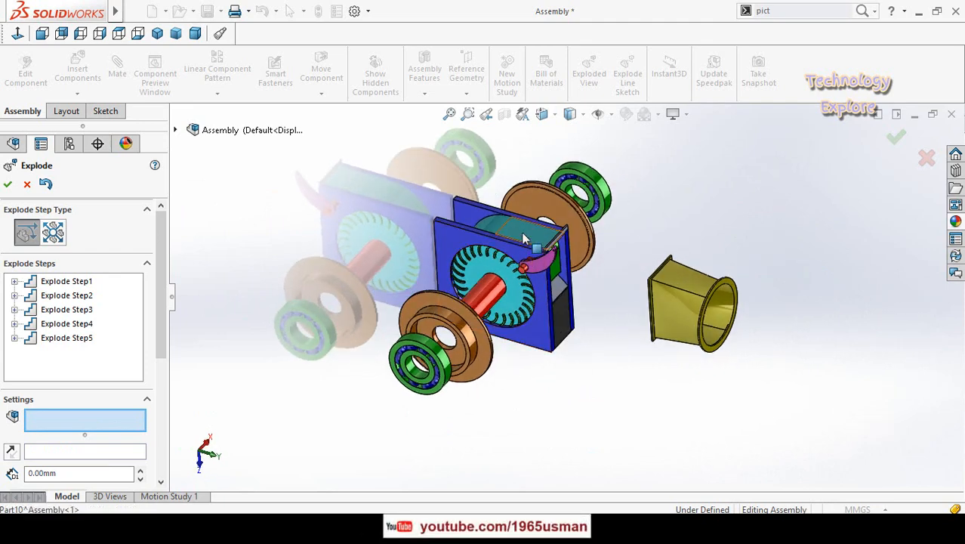
left_click(521, 232)
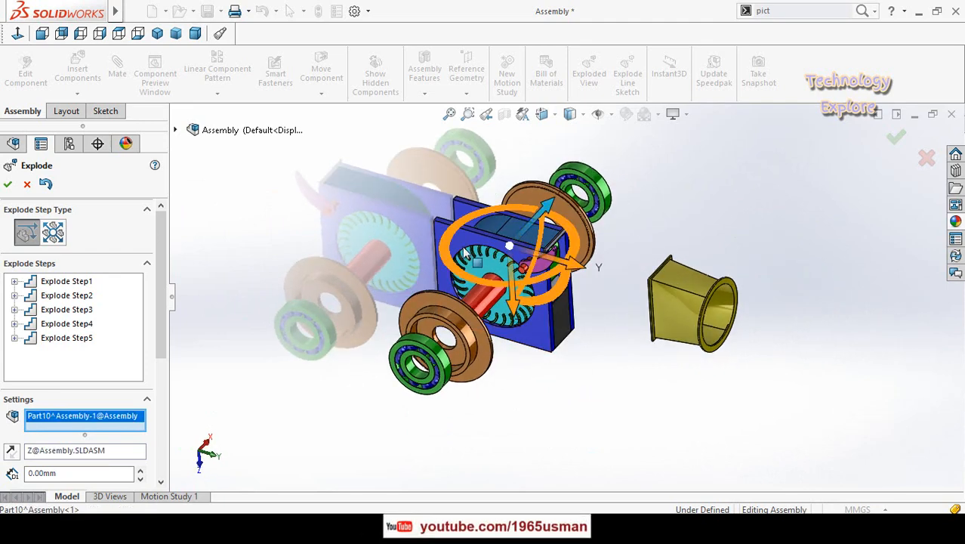
middle_click_drag(521, 231, 332, 235)
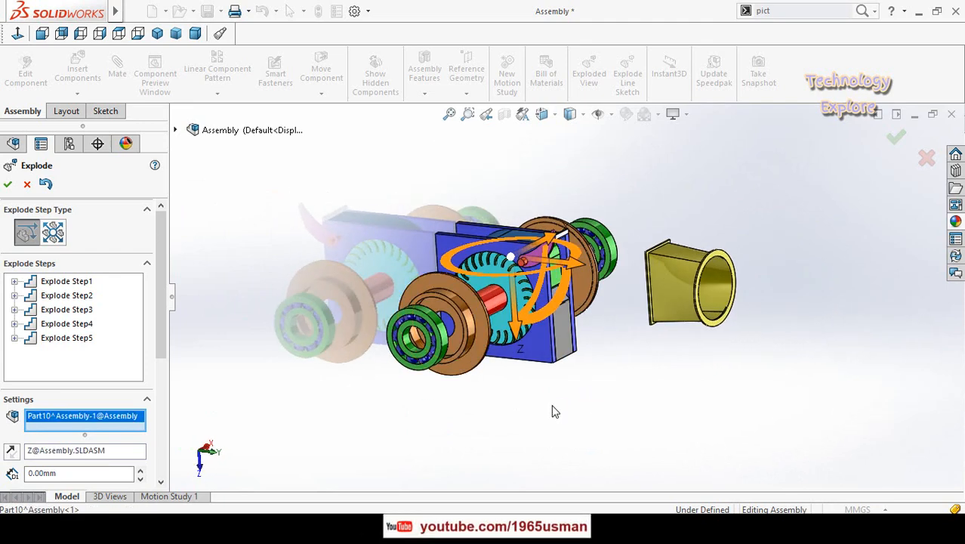
left_click_drag(511, 325, 494, 246)
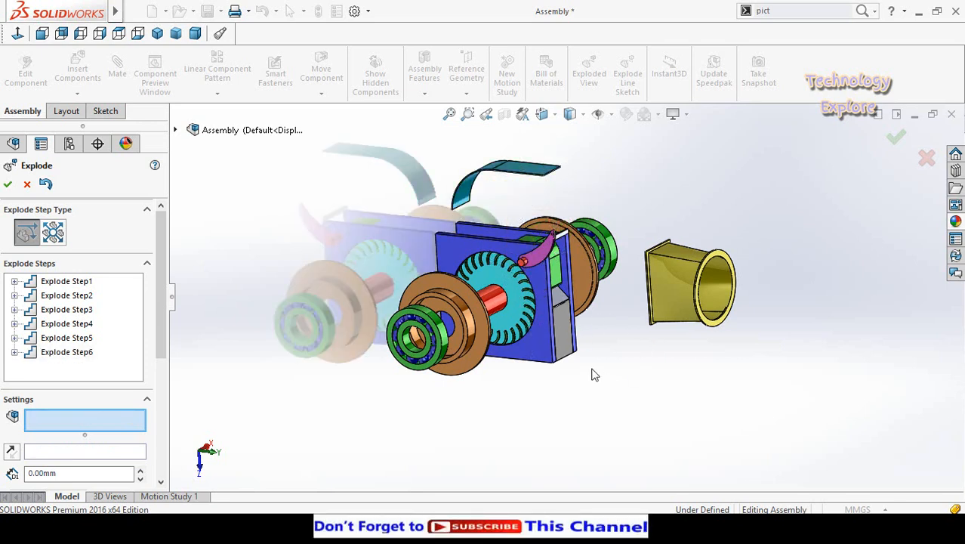
Step: Add an explode step that drops the two grey end plates straight down along the Z axis, clear of the side plates
left_click(539, 358)
left_click_drag(510, 386, 523, 464)
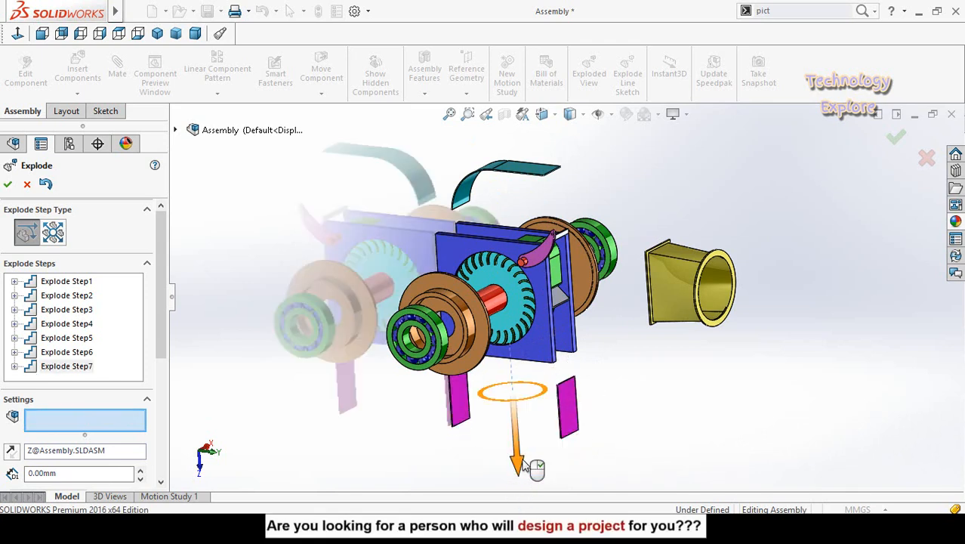
left_click(672, 370)
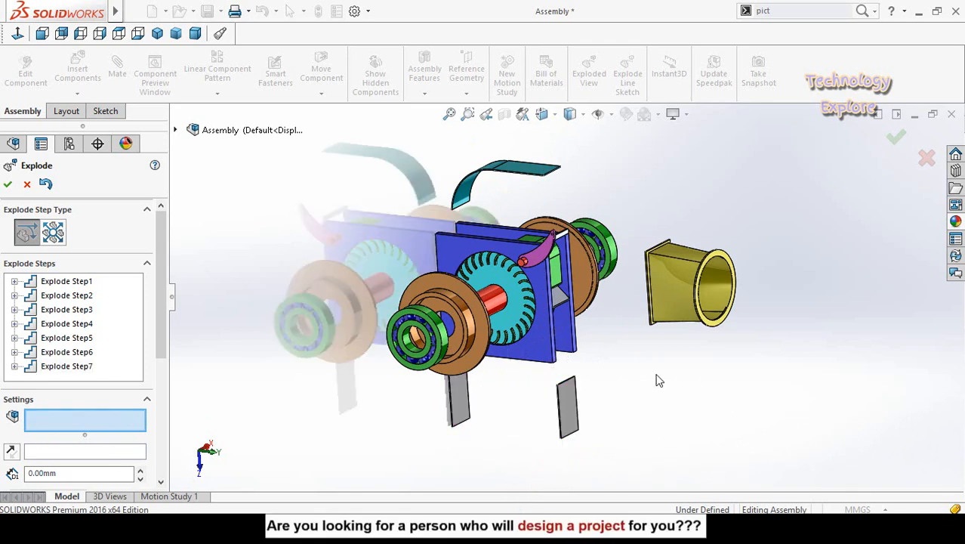
Step: Explode the small slanted plate below the side plates along the Z axis, and shift it inward along the Y axis
left_click(559, 293)
left_click_drag(562, 434, 553, 455)
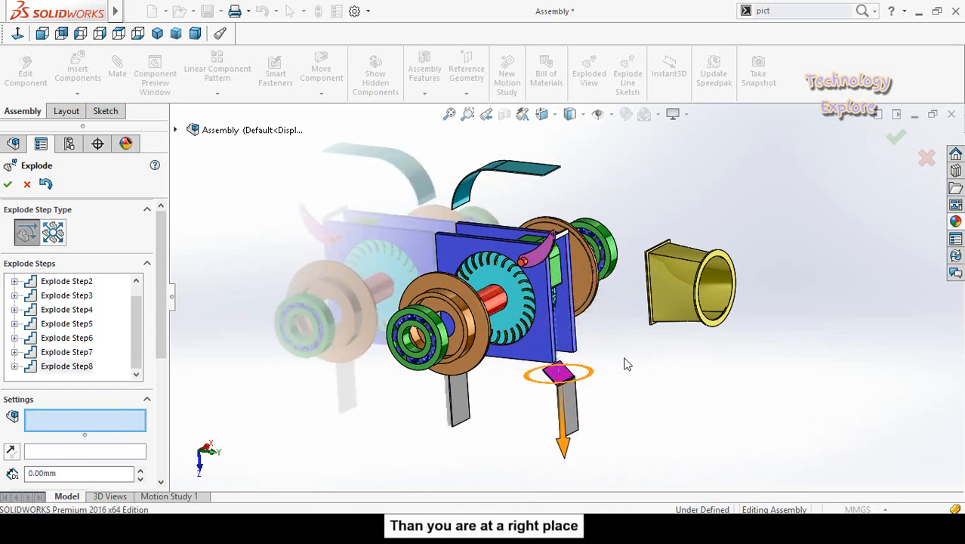
left_click(558, 372)
left_click_drag(620, 387, 663, 410)
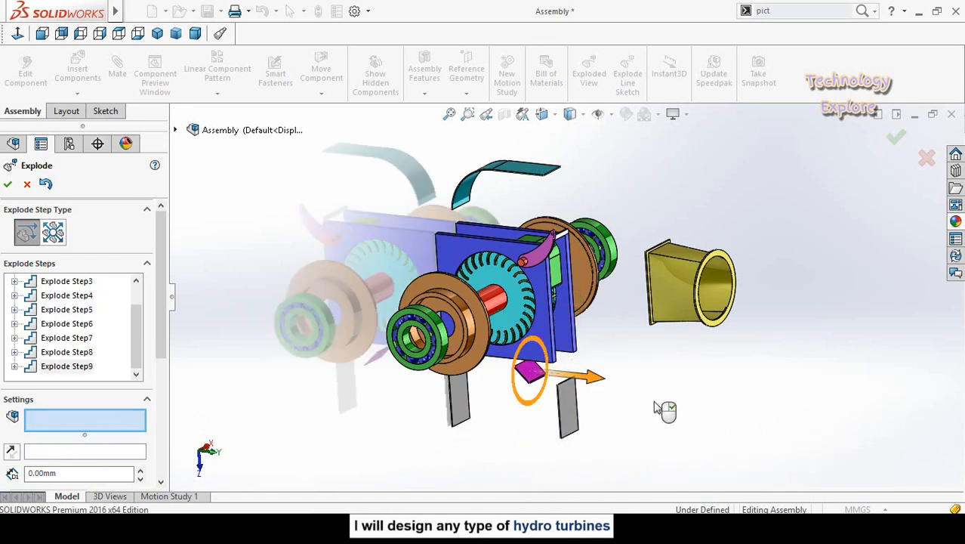
Step: Explode the green curved block (Part8) outward along the Y axis and raise it along the Z axis above the side plates
left_click(557, 274)
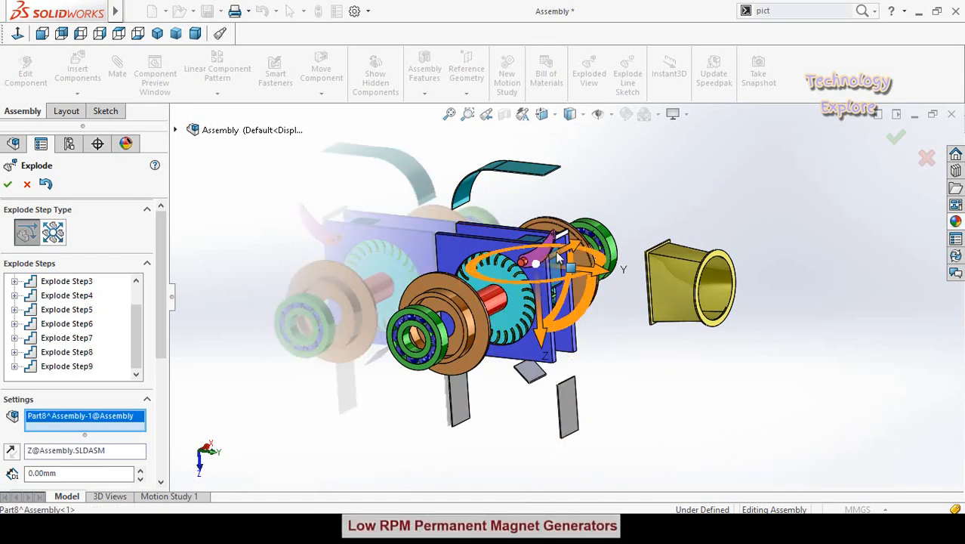
left_click_drag(605, 271, 650, 277)
left_click(595, 274)
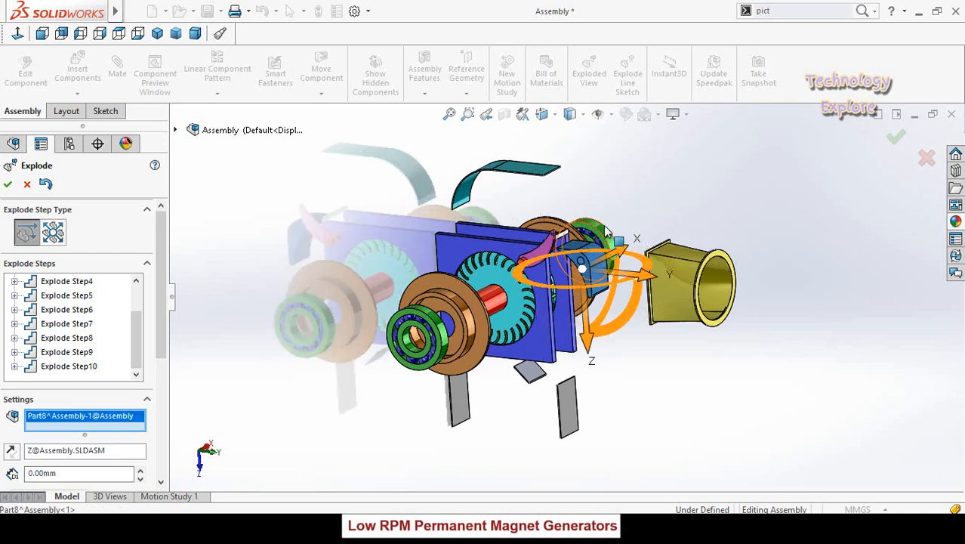
left_click_drag(587, 347, 590, 296)
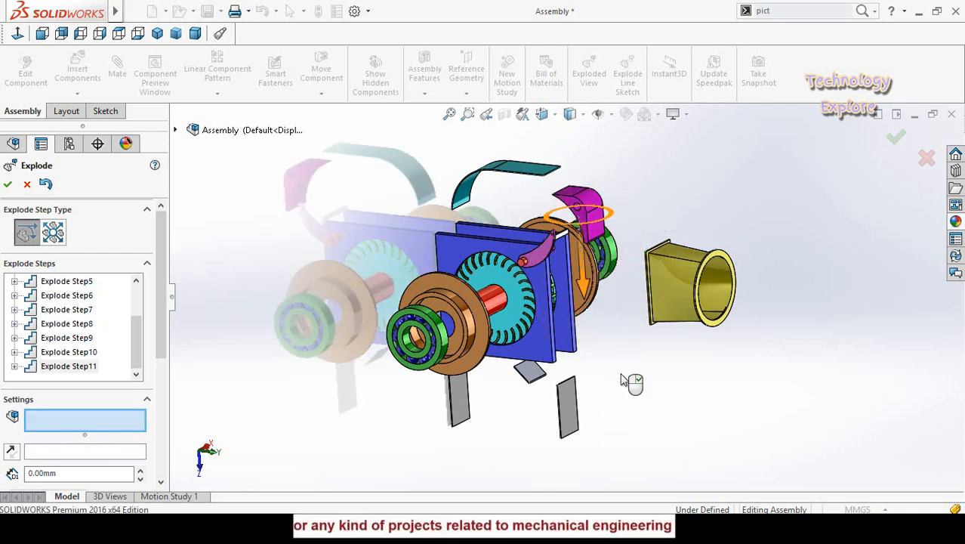
Step: Explode the Guide Shaft together with the Guide Van Liver along the X axis, out through the near side plate
middle_click_drag(622, 362, 585, 363)
scroll(585, 362, "down", 3)
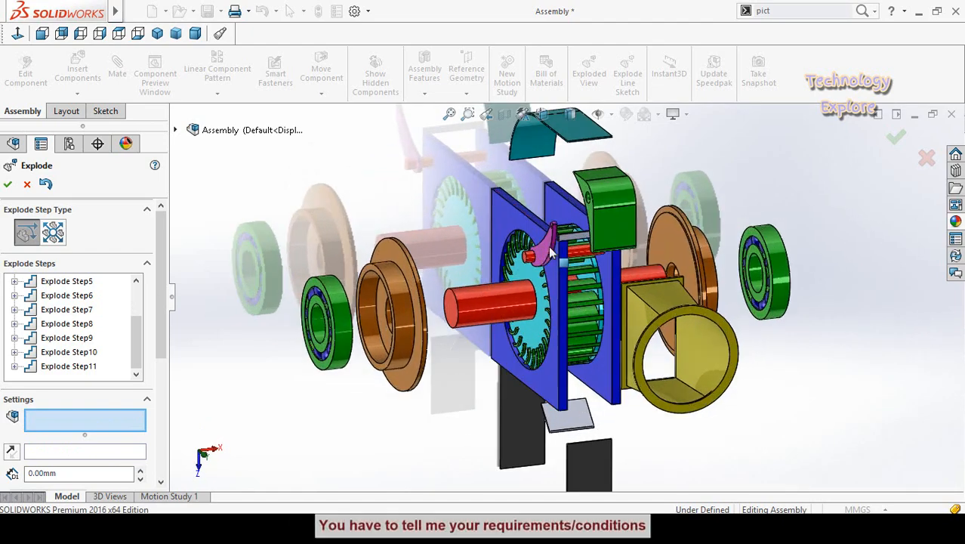
left_click(541, 263)
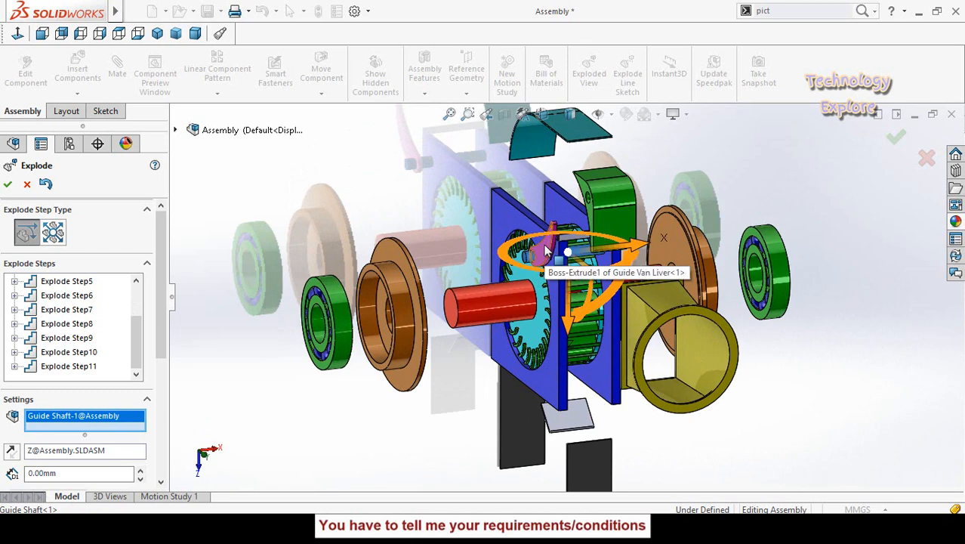
left_click(540, 261)
left_click_drag(610, 243, 444, 387)
middle_click_drag(419, 422, 354, 270)
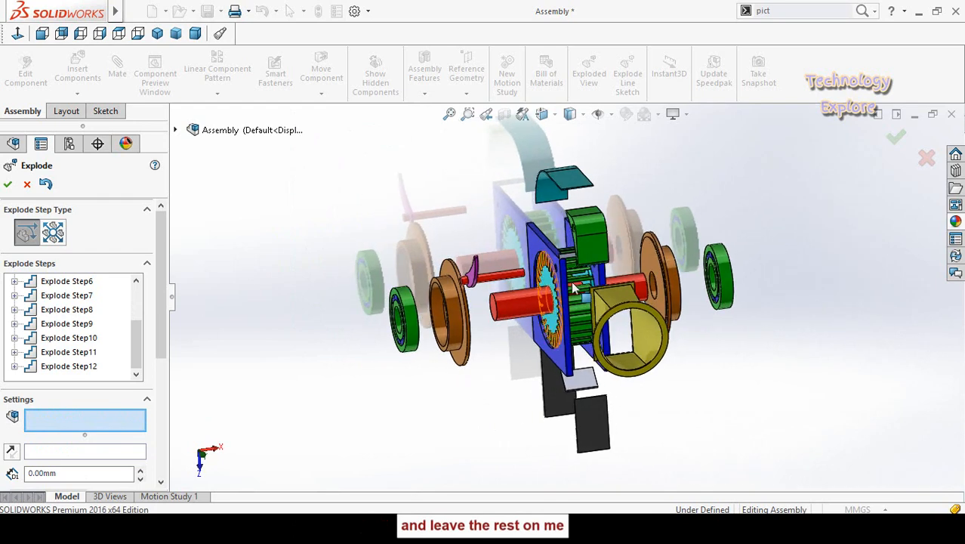
Step: Spread the two blue side plates apart along the X axis in separate explode steps, and finish the exploded view
scroll(574, 261, "down", 3)
left_click(530, 243)
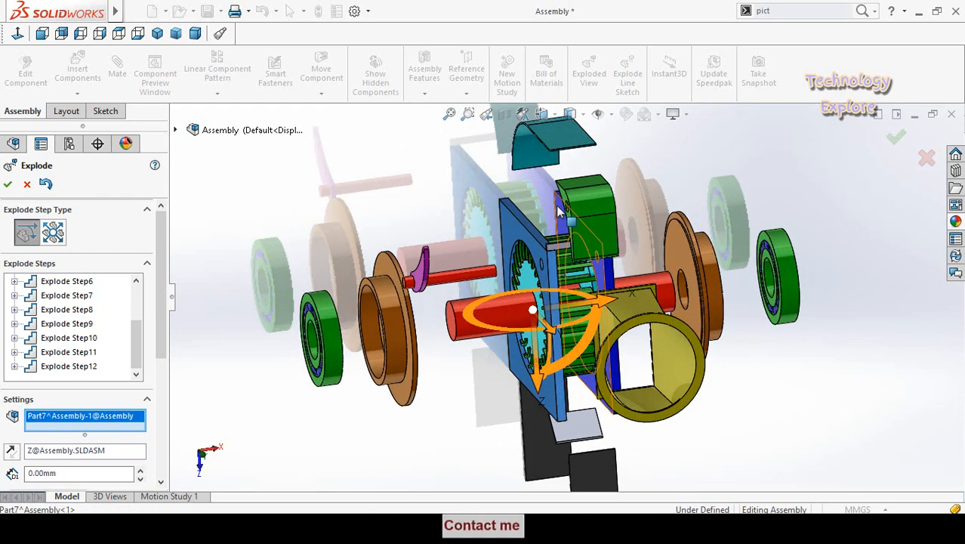
left_click_drag(591, 301, 529, 297)
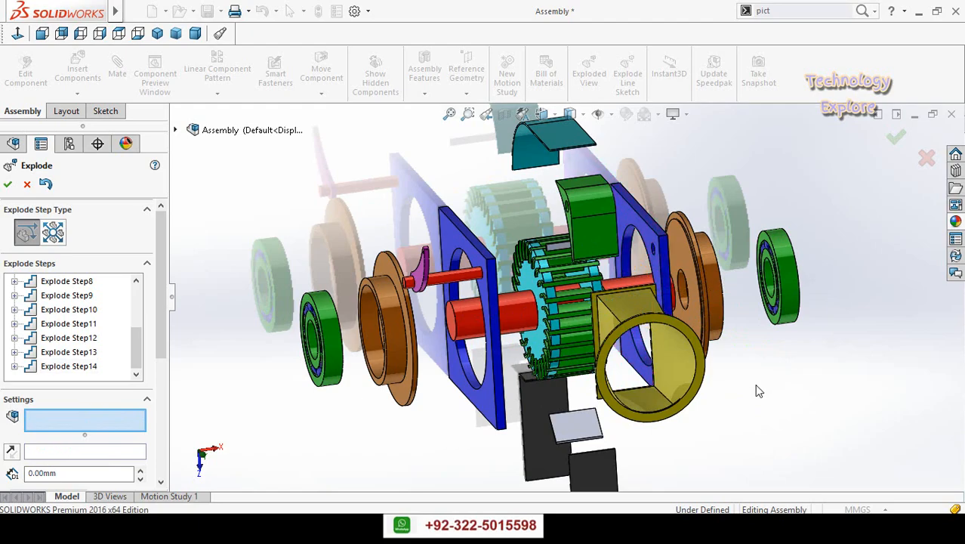
middle_click_drag(757, 389, 670, 370)
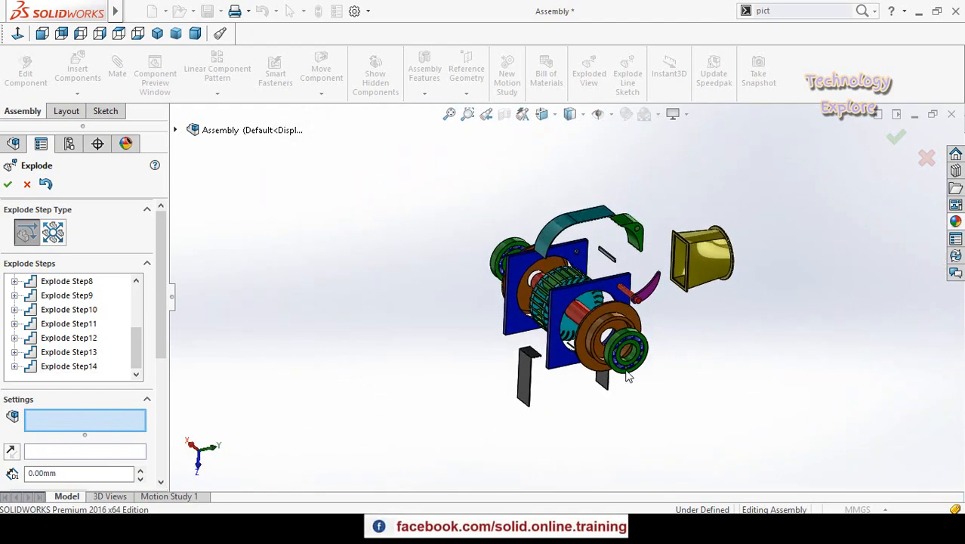
scroll(555, 296, "down", 5)
middle_click_drag(542, 301, 604, 265)
scroll(574, 295, "up", 3)
left_click(8, 183)
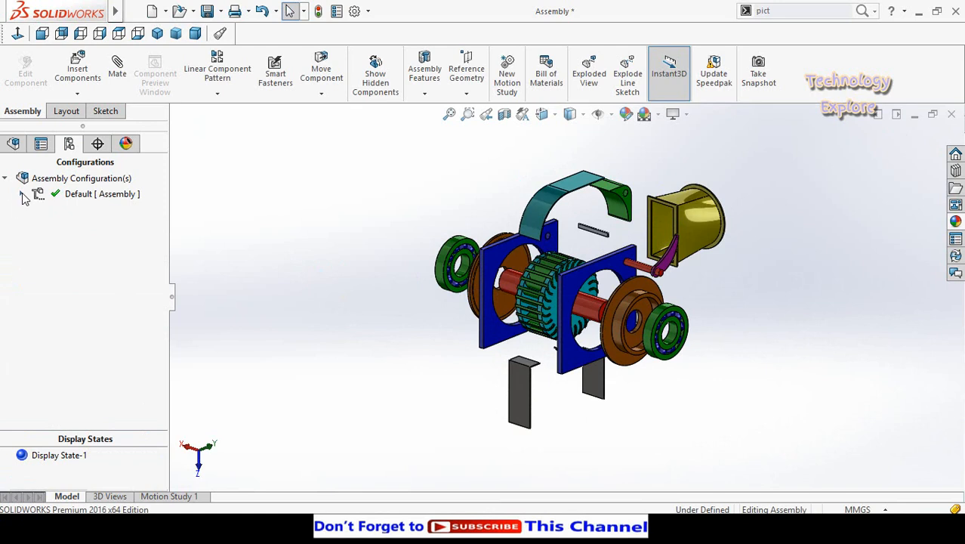
Step: Check ExplView1 under the Default configuration by collapsing it, exploding it again and collapsing it once more
left_click(22, 194)
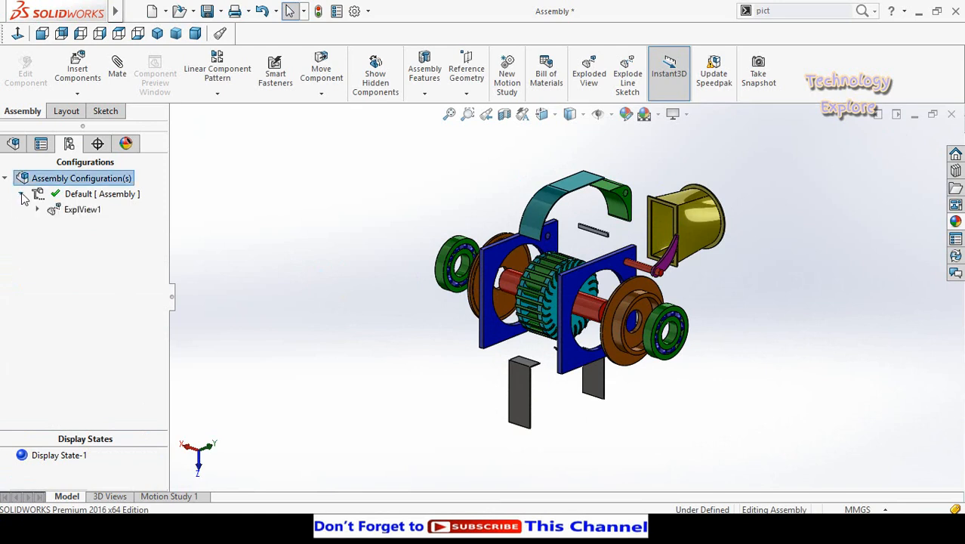
double_click(82, 210)
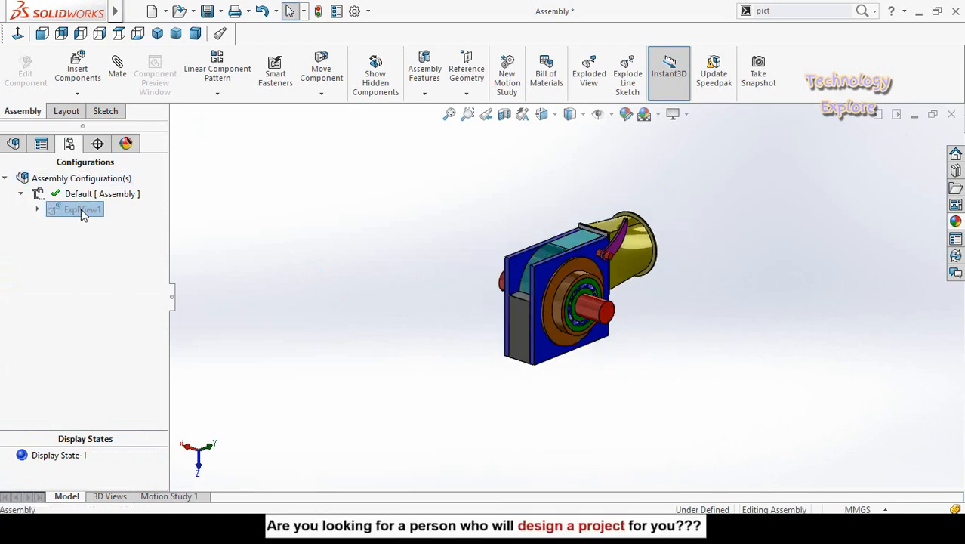
double_click(81, 209)
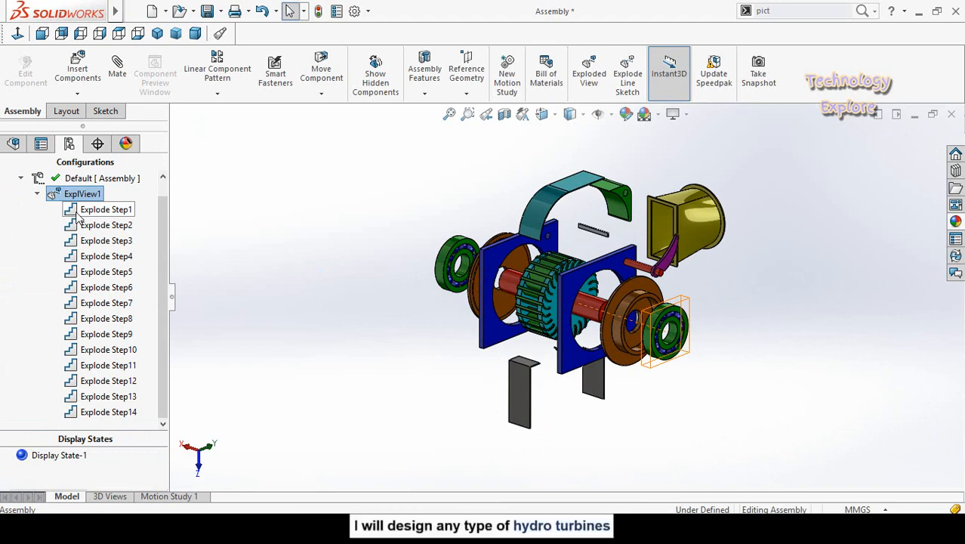
double_click(75, 194)
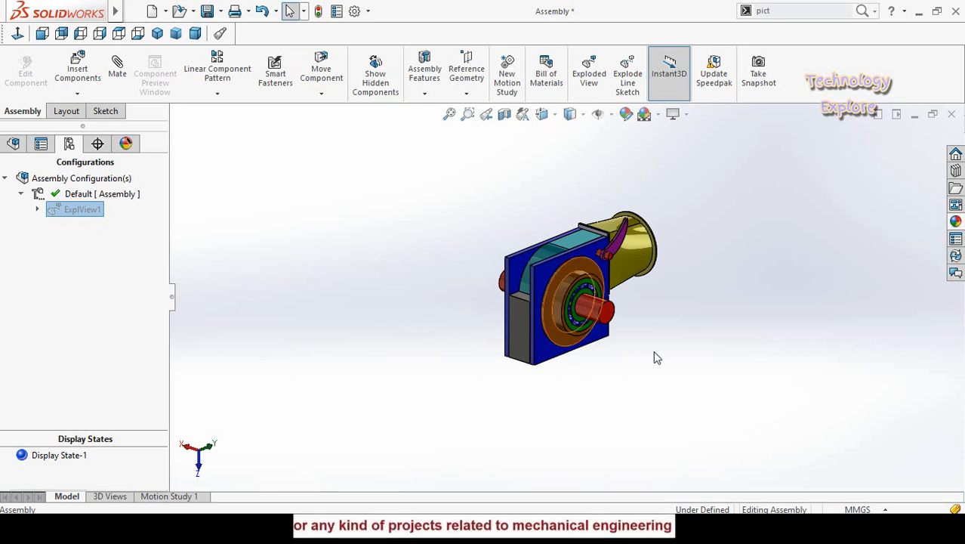
Step: Play the animated explode of ExplView1 in slow play from an angled view of the turbine, and close the animation controller
scroll(627, 304, "down", 3)
middle_click_drag(605, 355, 515, 389)
scroll(371, 321, "up", 2)
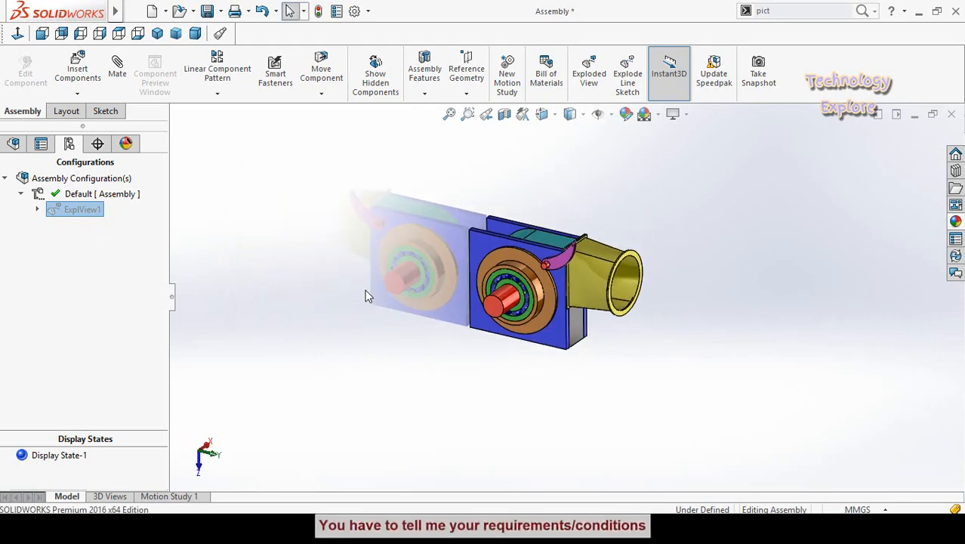
right_click(69, 217)
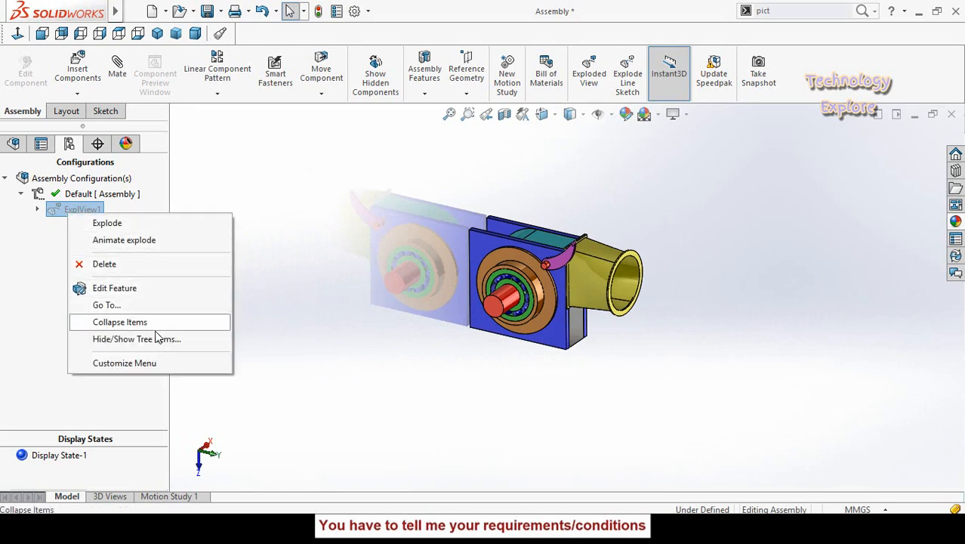
left_click(123, 242)
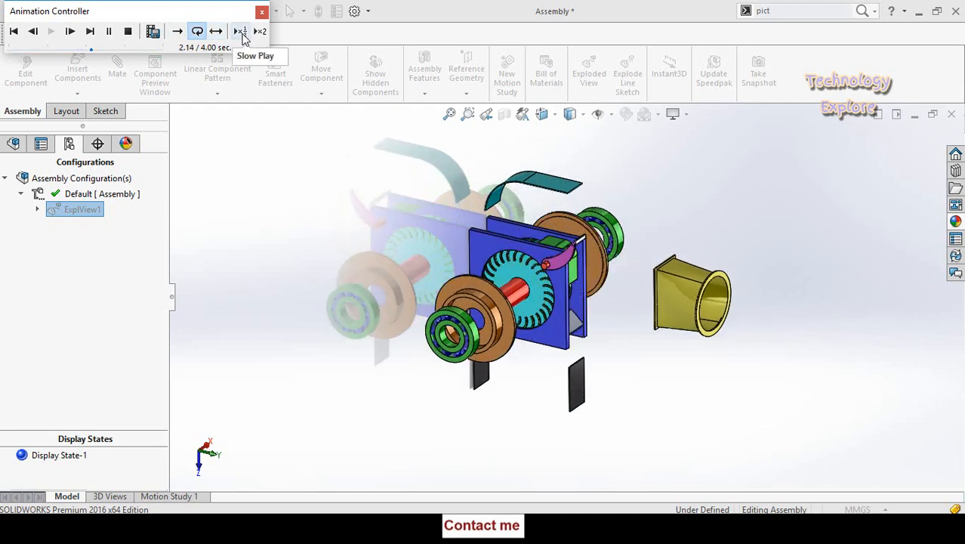
left_click(240, 31)
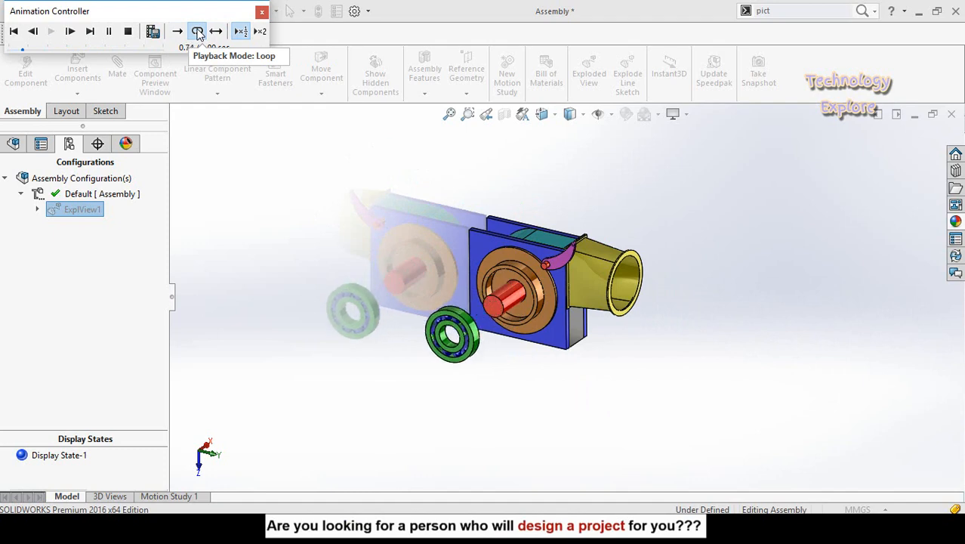
left_click_drag(191, 12, 182, 32)
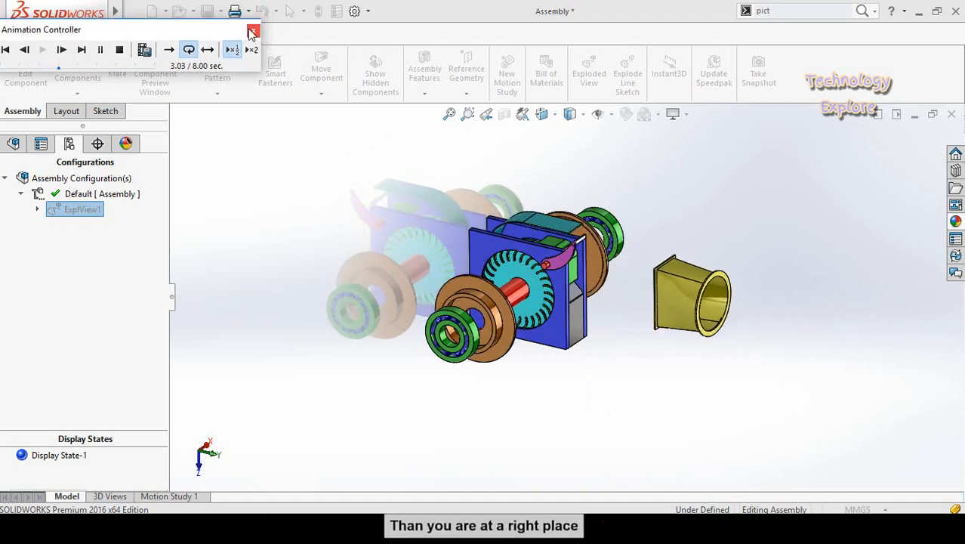
left_click(252, 32)
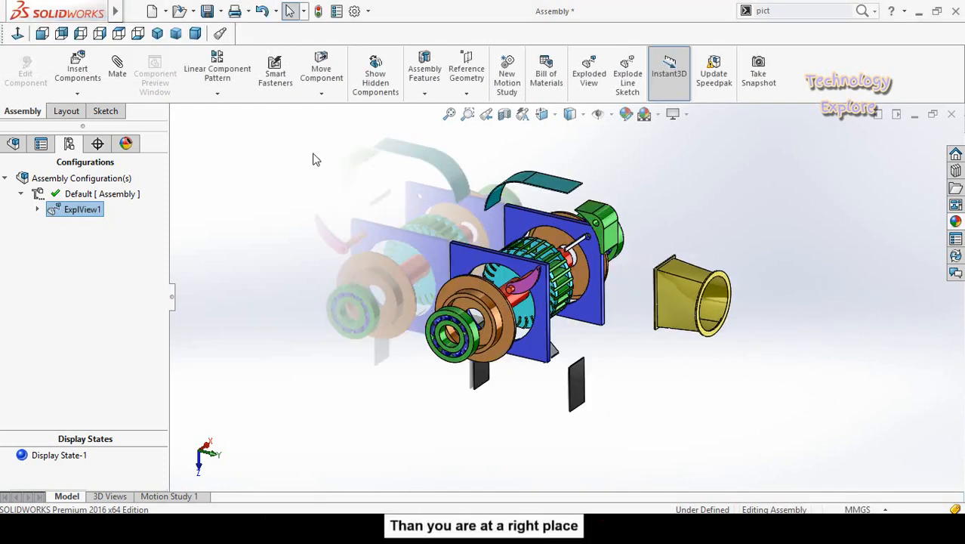
Step: Animate the collapse of ExplView1 and save it as the AVI file Assembly with a 16:9 aspect ratio in the Cross Flow Turbine 6kW folder
double_click(78, 210)
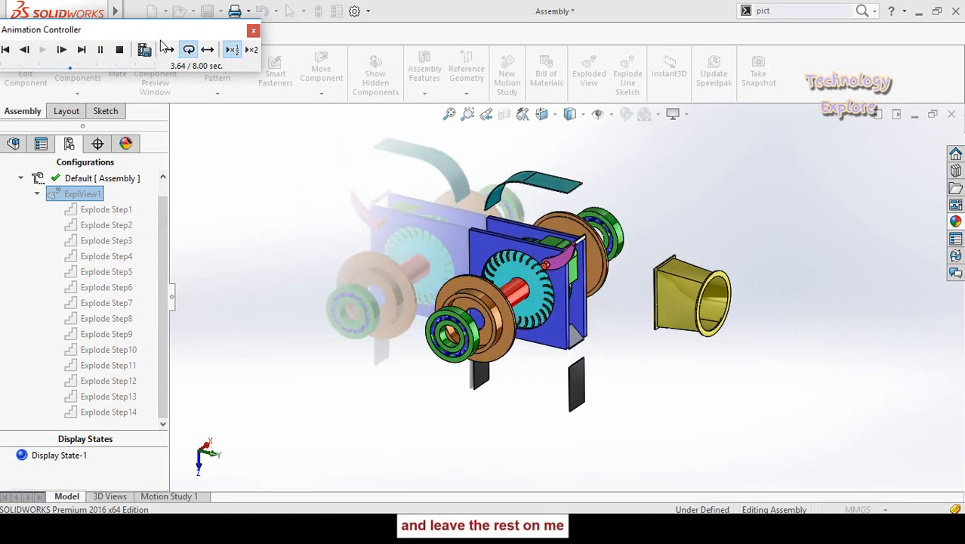
left_click_drag(158, 35, 166, 93)
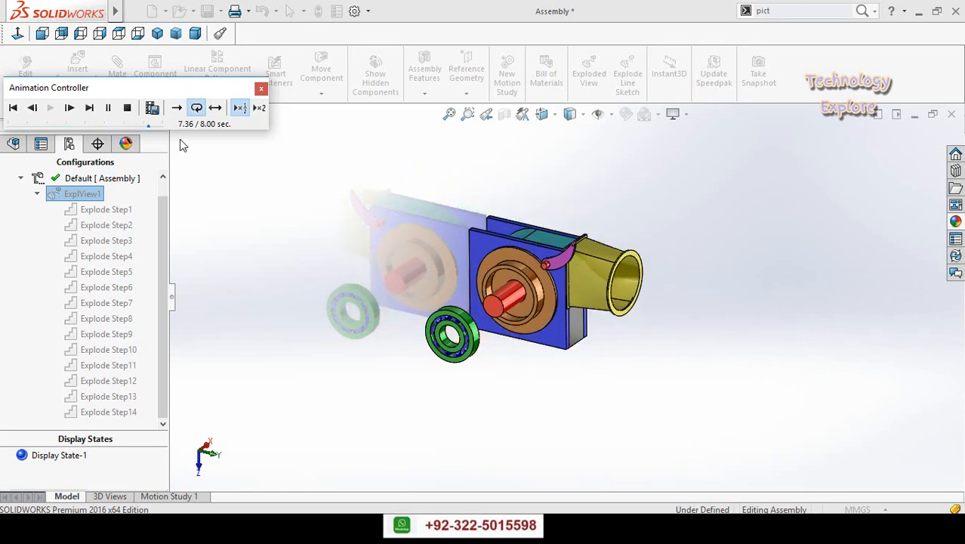
left_click(152, 109)
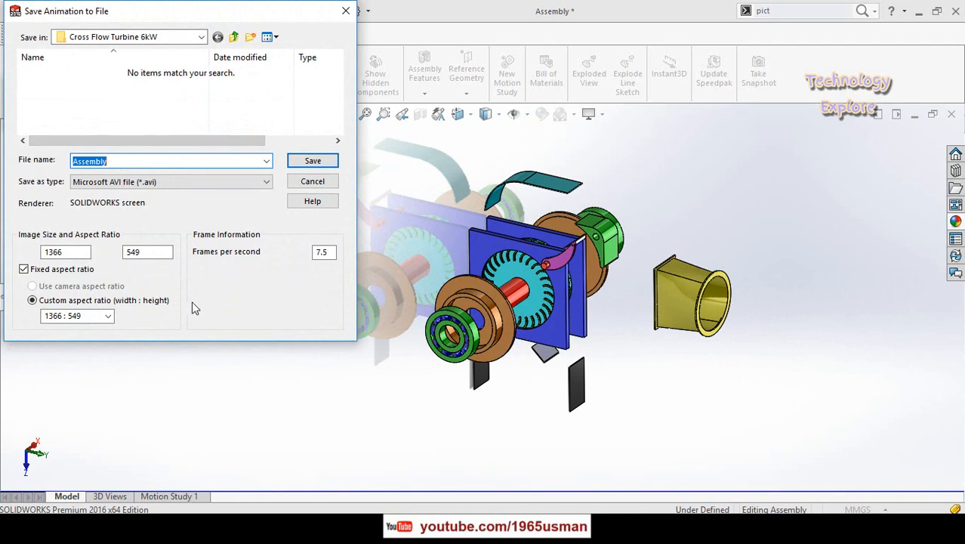
left_click(109, 316)
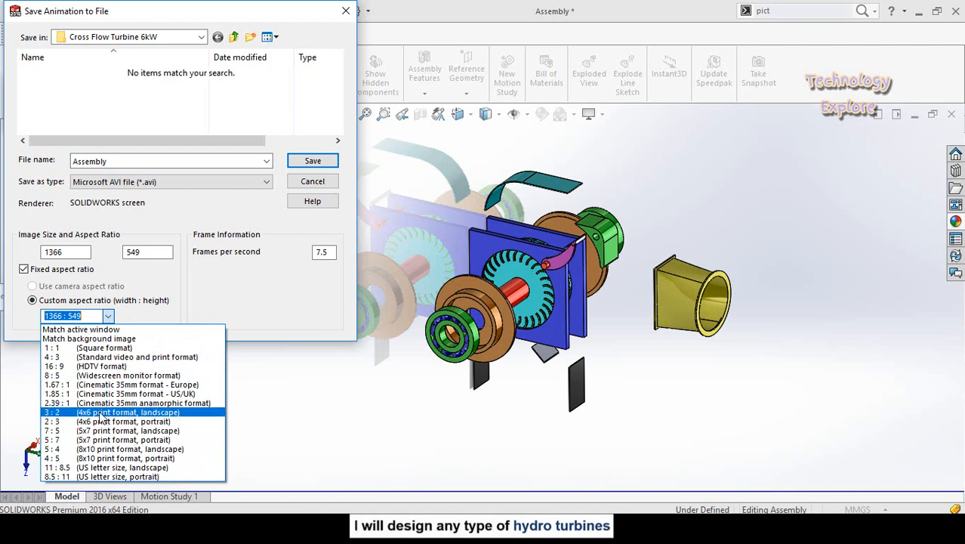
left_click(97, 370)
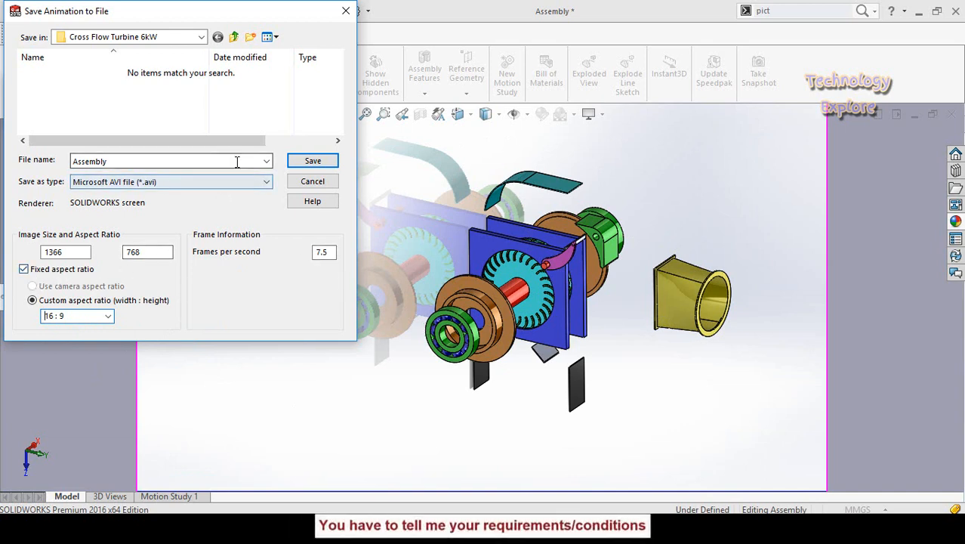
left_click(313, 161)
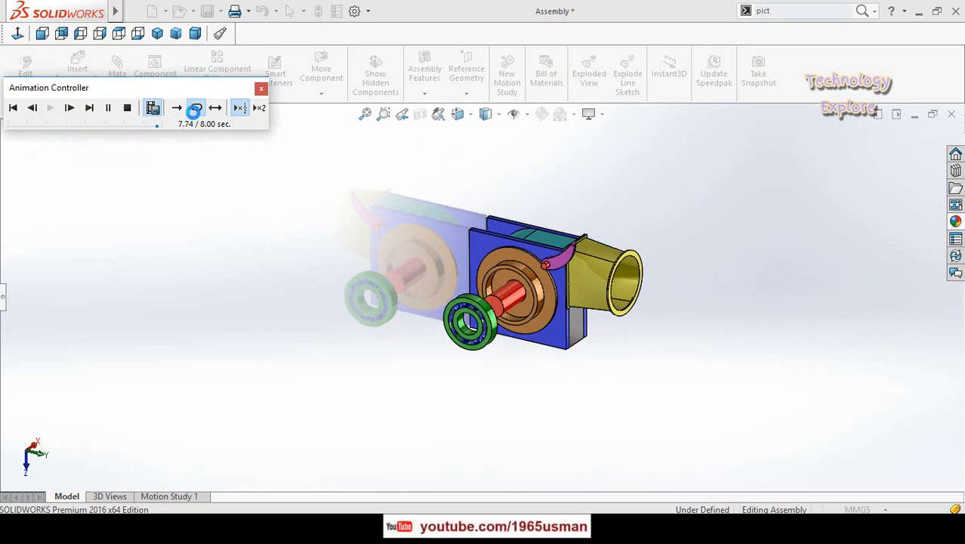
left_click(196, 108)
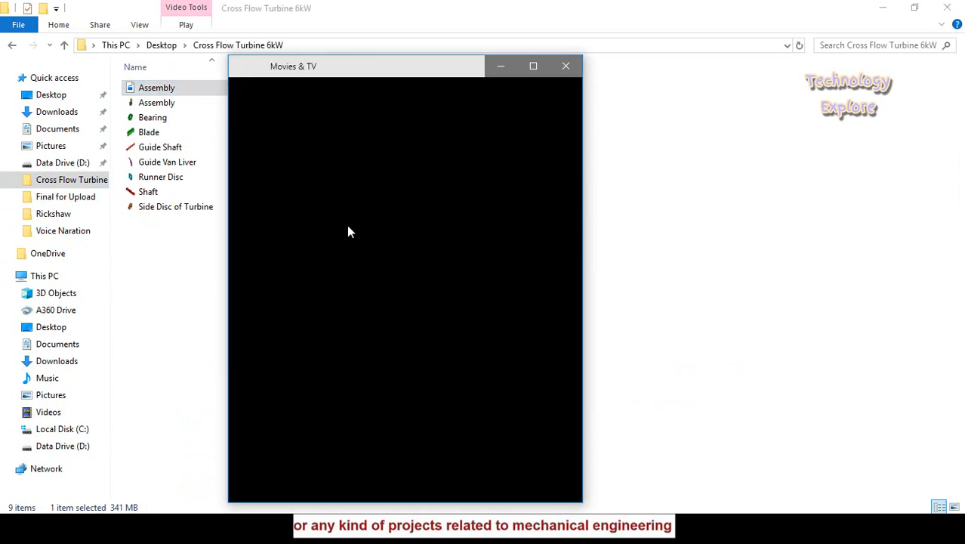
Step: Watch the saved Assembly video full screen, close the player, and return to SOLIDWORKS to view the collapsed turbine
double_click(384, 256)
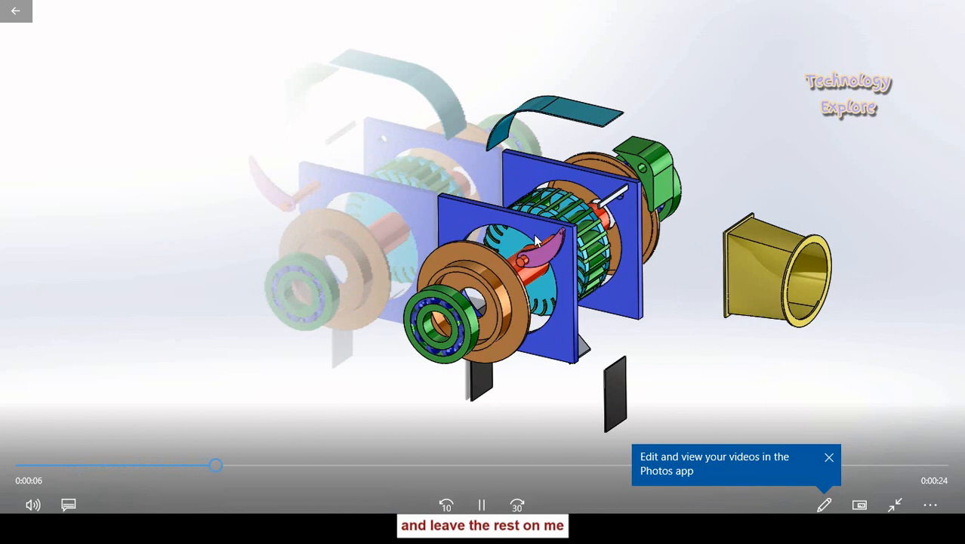
double_click(772, 64)
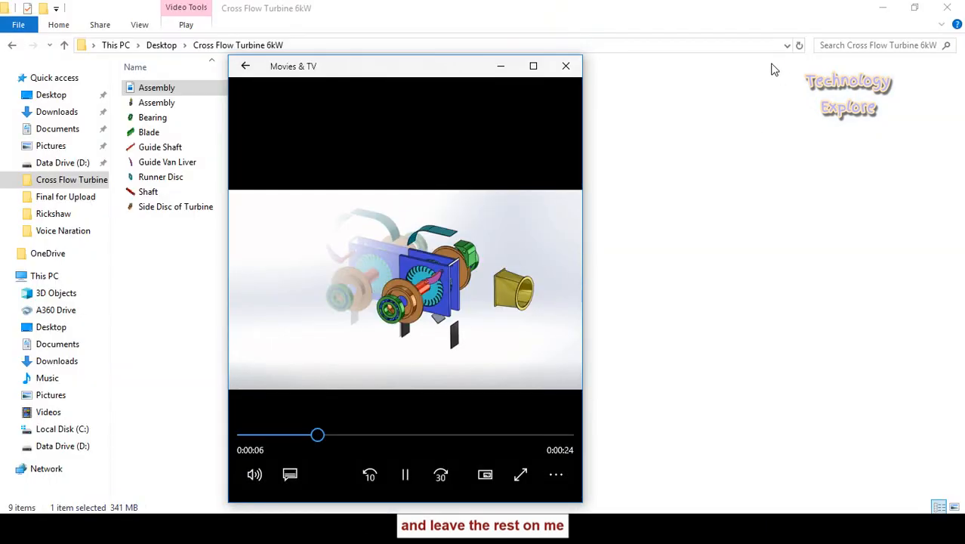
left_click(566, 68)
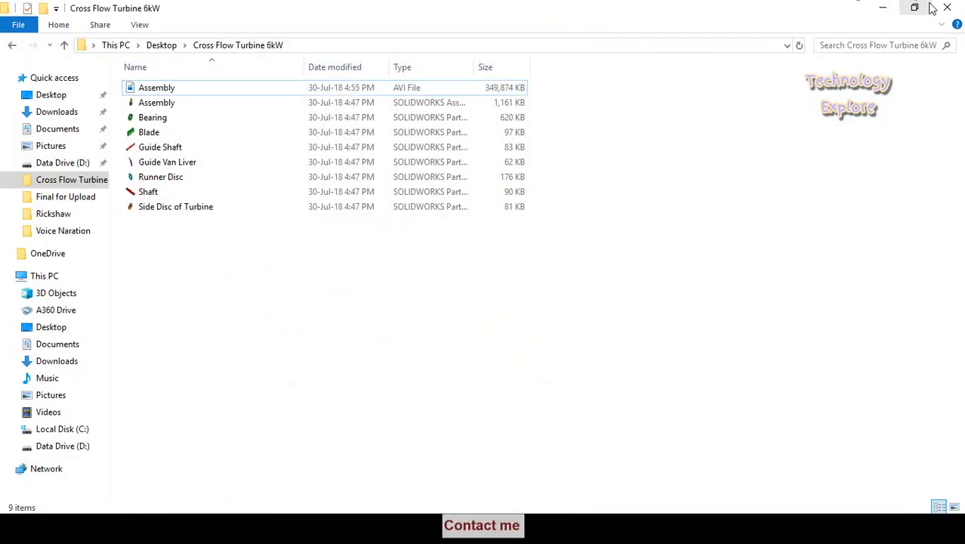
left_click(930, 7)
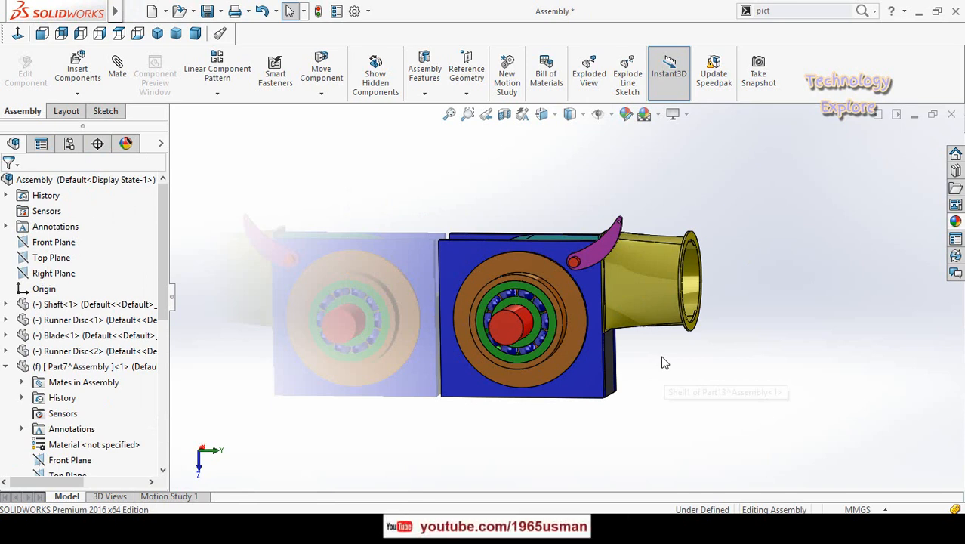
mouse_move(661, 363)
middle_mouse_down()
mouse_move(649, 355)
mouse_move(661, 340)
mouse_move(659, 351)
middle_mouse_up()
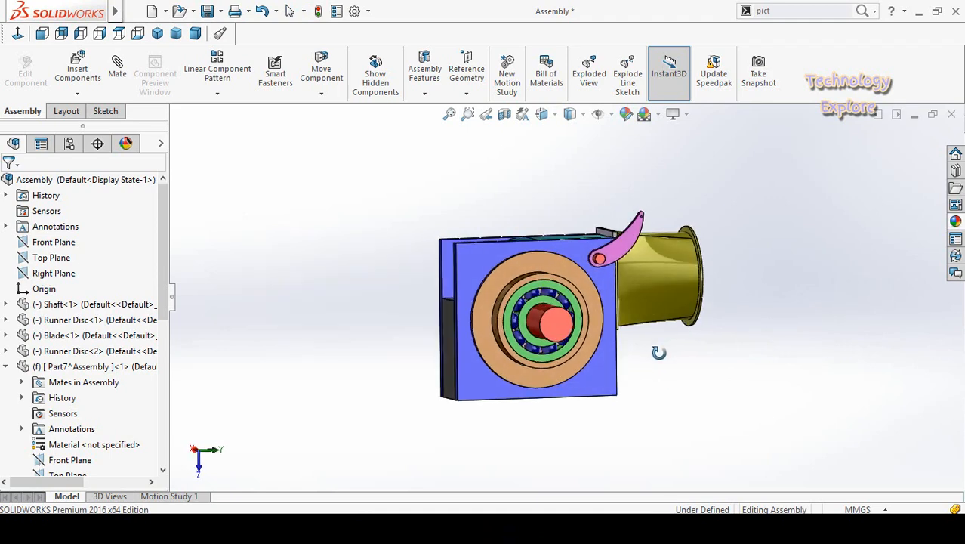